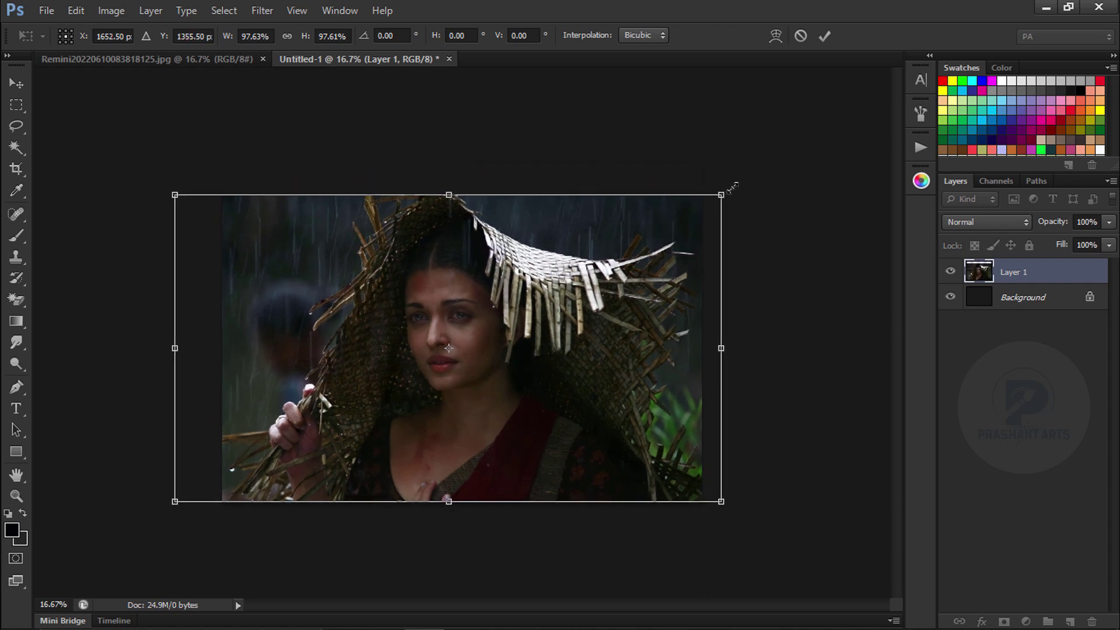
Enlarge the photo layer to about 107.8%, then crop the canvas to the layer's full extent
drag(733, 187, 786, 160)
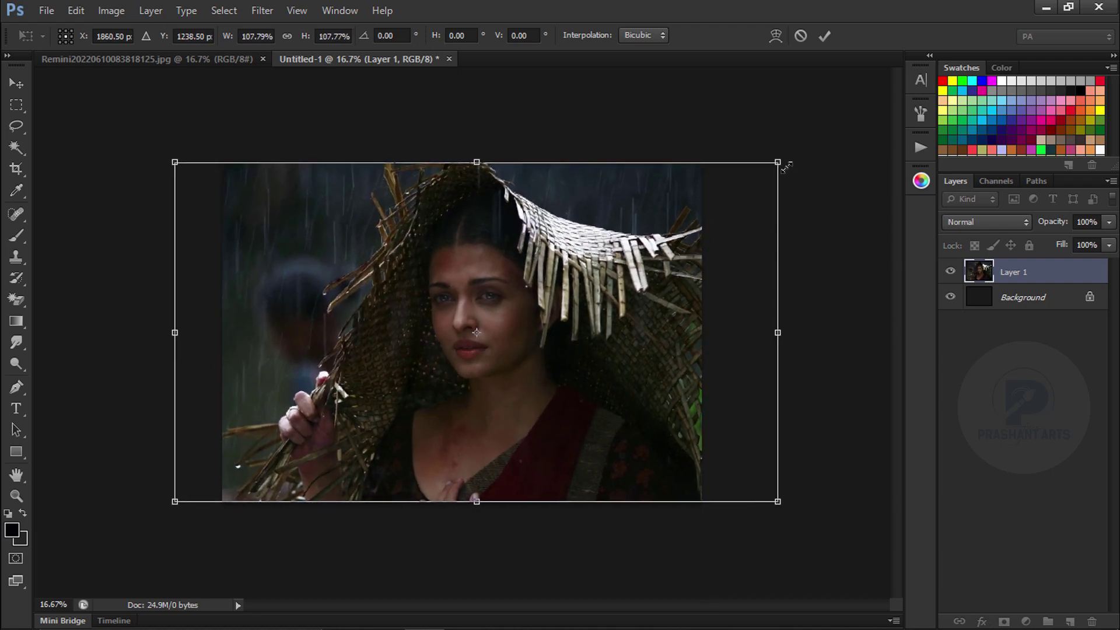
click(824, 36)
ctrl+click(980, 271)
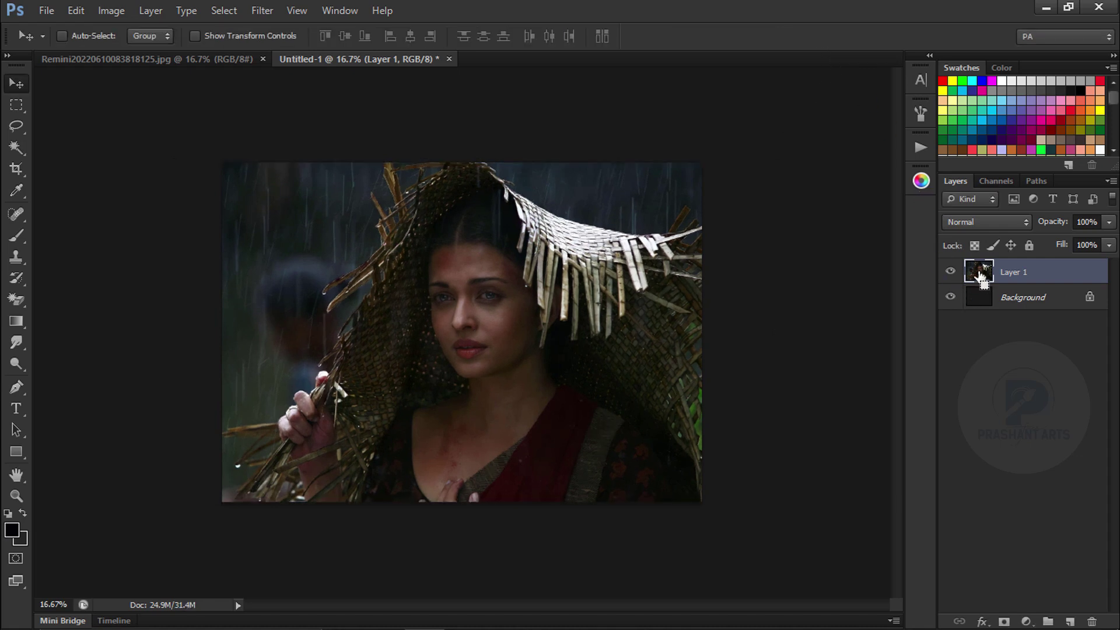
click(17, 169)
key(Return)
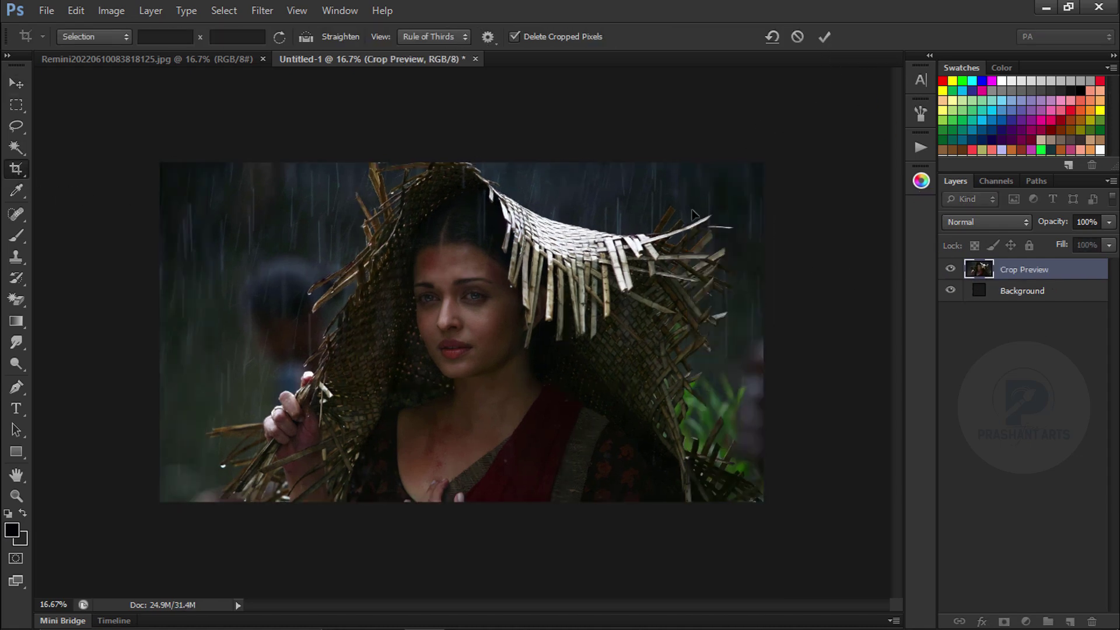
click(14, 87)
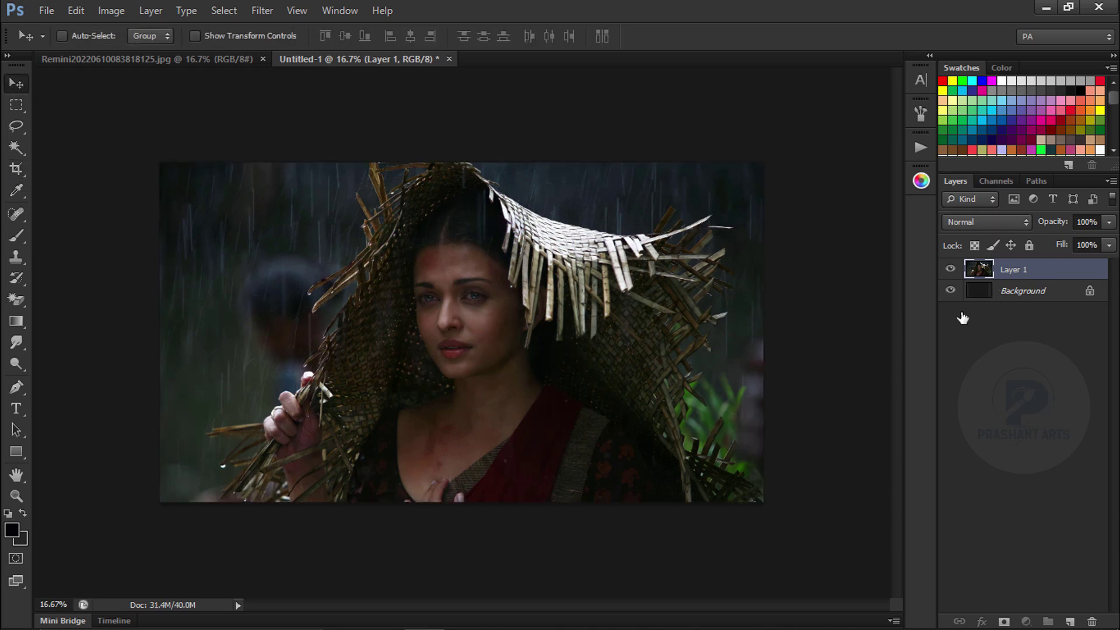
Duplicate the photo layer, Layer 1
key(alt+bracketleft)
click(980, 277)
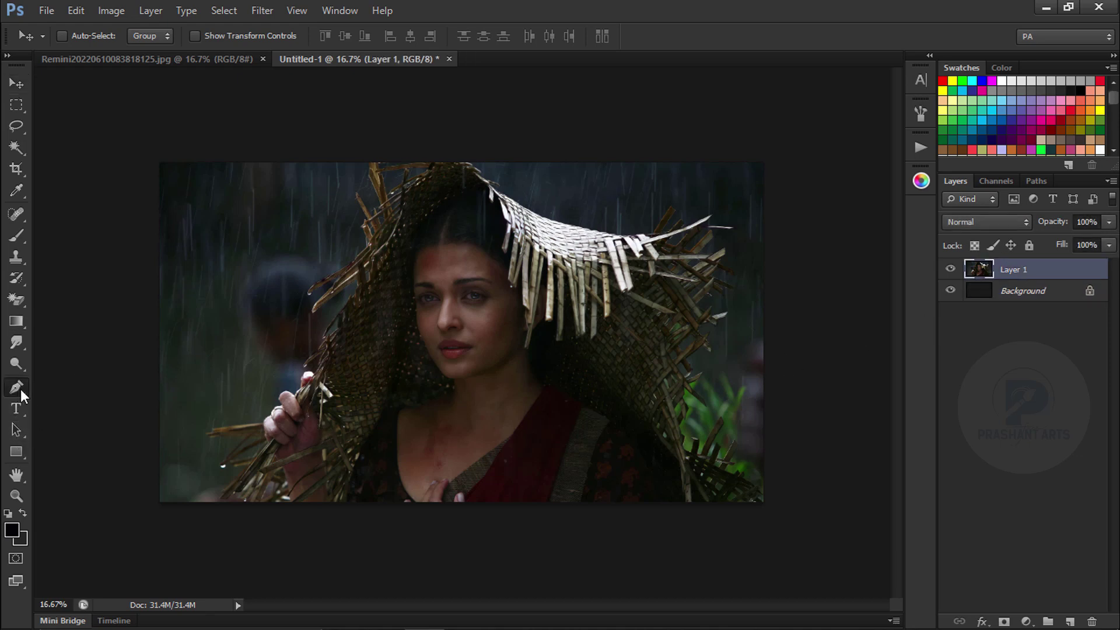
key(ctrl+j)
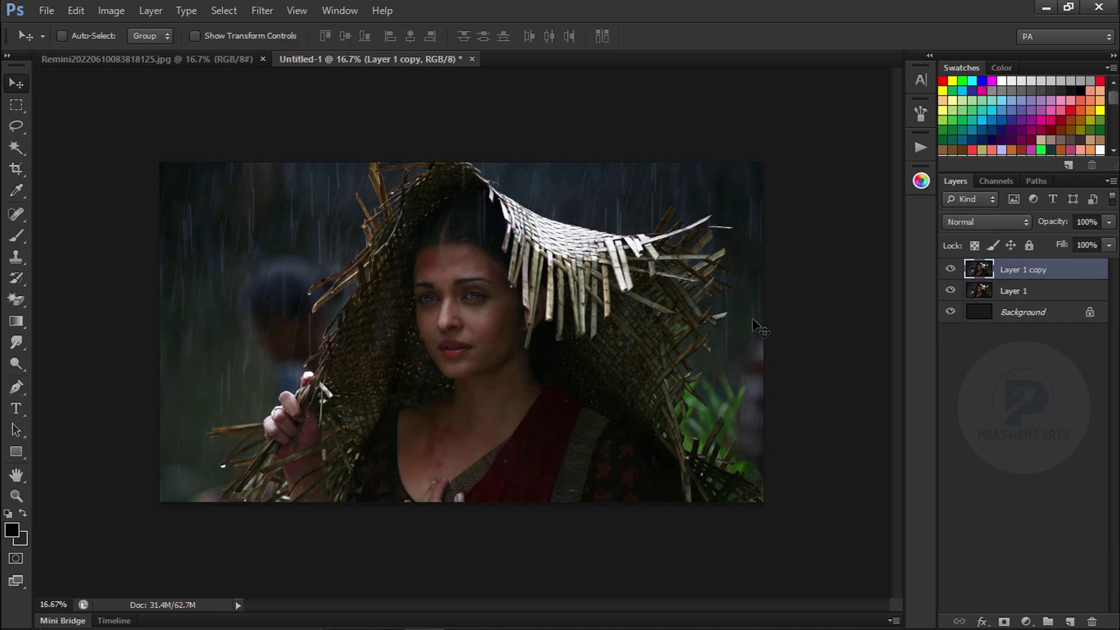
Brighten the duplicated layer with Levels by lowering the white input level of the Red channel to about 160 and of the Green channel
key(ctrl+l)
click(982, 334)
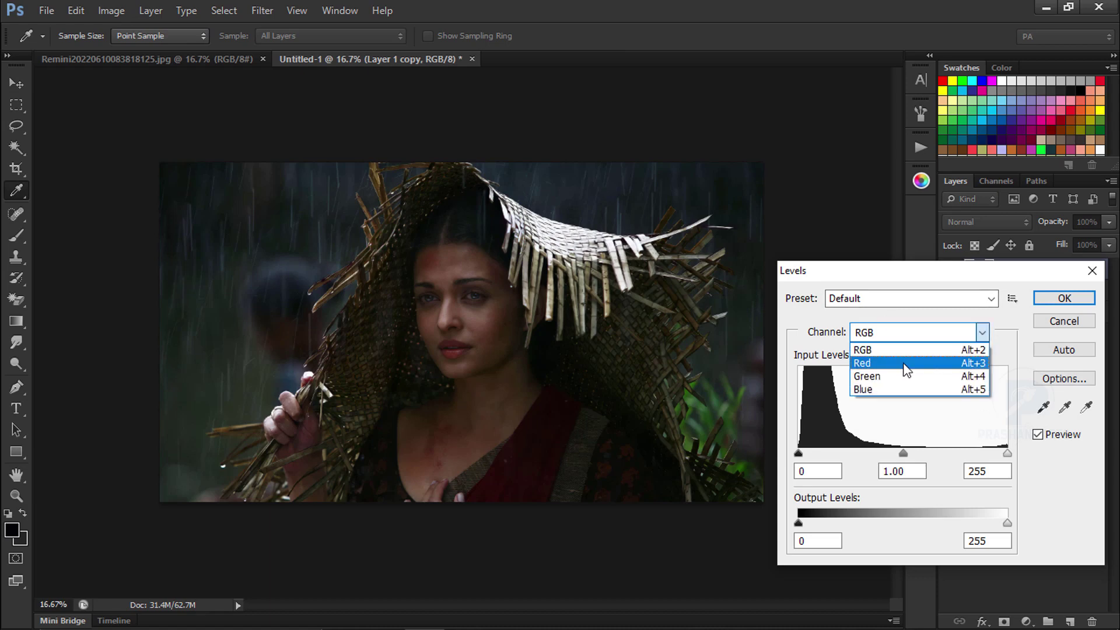
click(875, 364)
drag(1008, 454, 920, 451)
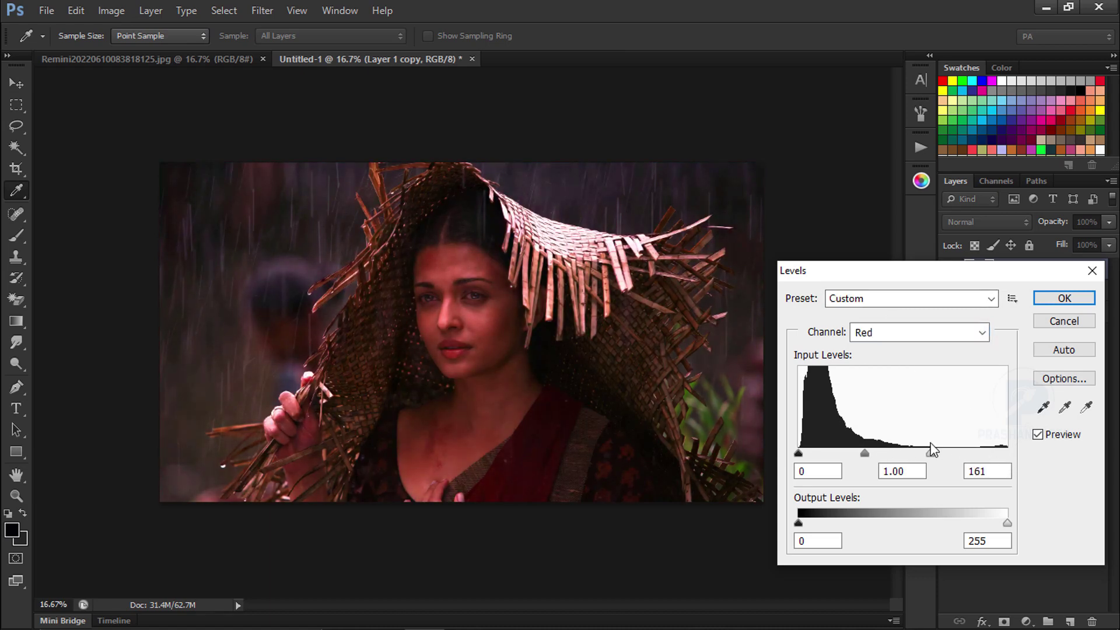
click(982, 332)
click(875, 376)
drag(1008, 453, 925, 457)
Lower the Blue channel's white input level to about 130, compare the preview, and apply the Levels adjustment
click(982, 332)
click(875, 388)
drag(1007, 453, 921, 453)
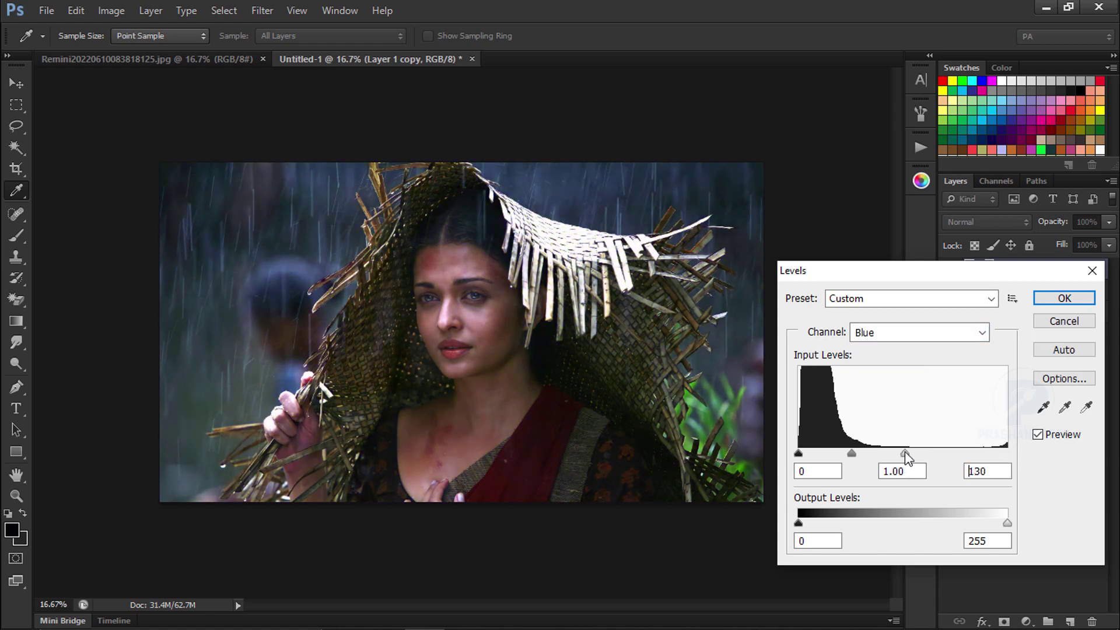
click(1038, 434)
click(1038, 434)
click(1056, 304)
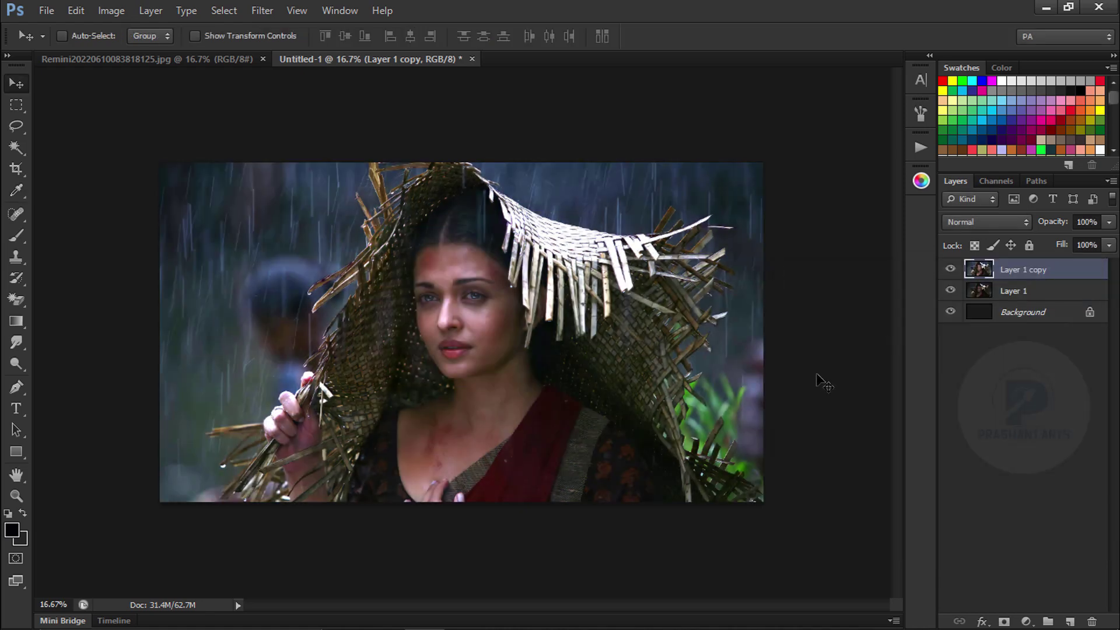
Increase the duplicated layer's saturation with Hue/Saturation, then deselect all layers
key(ctrl+u)
drag(828, 467, 854, 465)
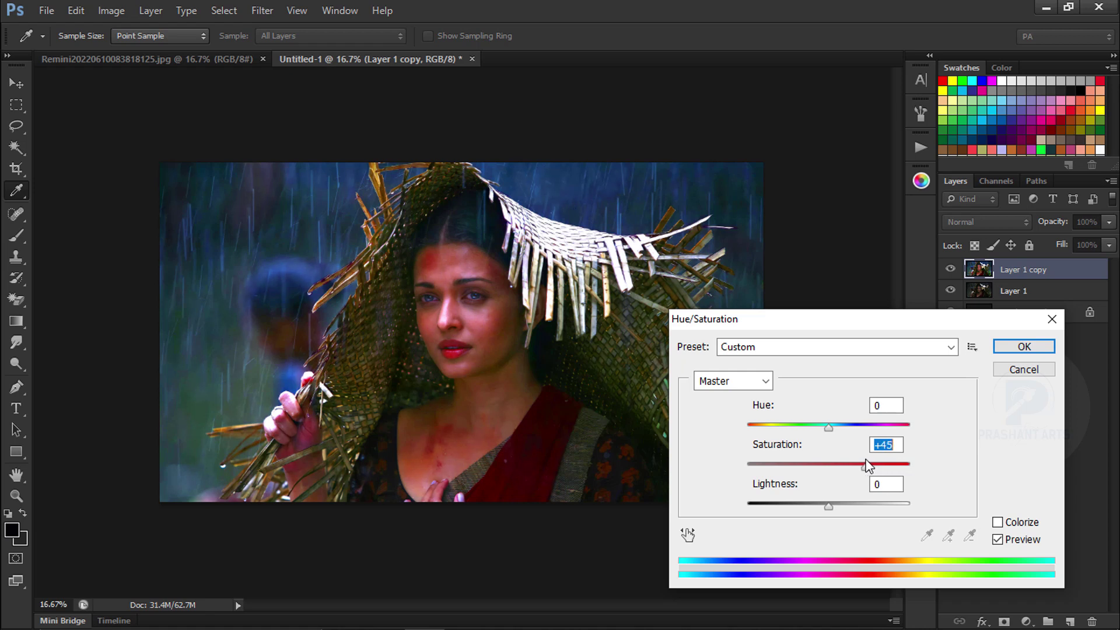
key(Return)
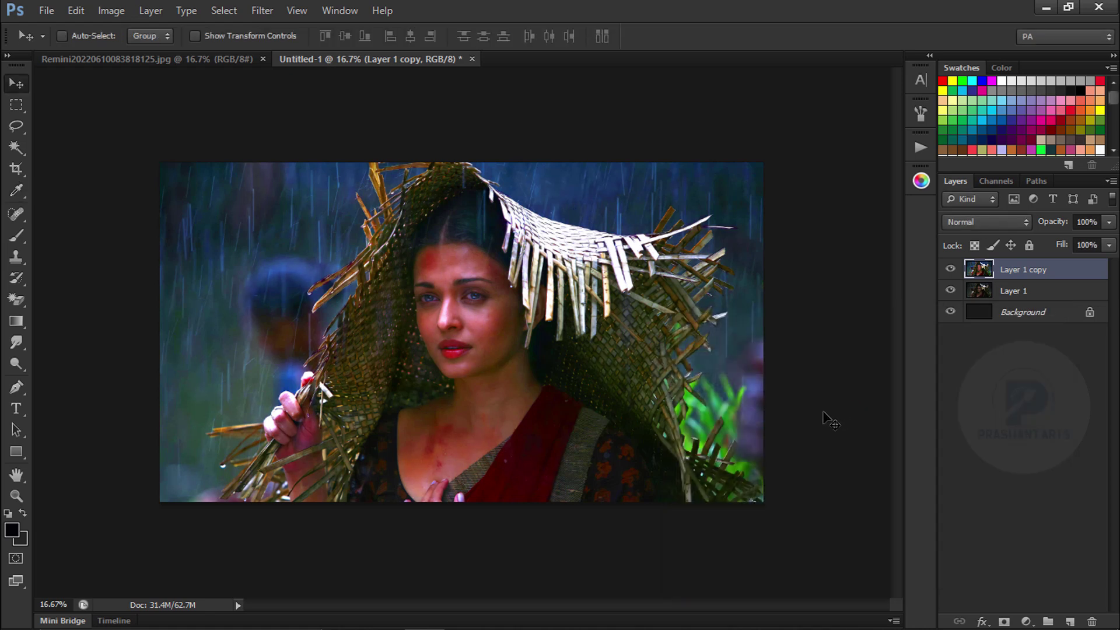
click(1033, 497)
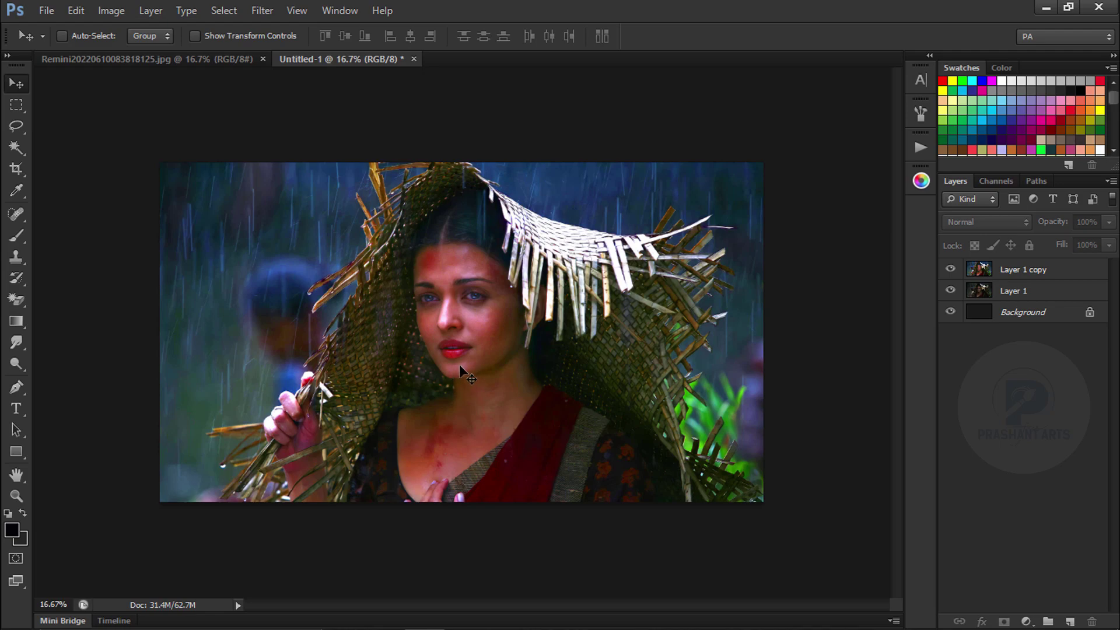
Start a Pen tool path just below the photo's lower edge, beneath the leaf strips under the woman's hand
click(19, 388)
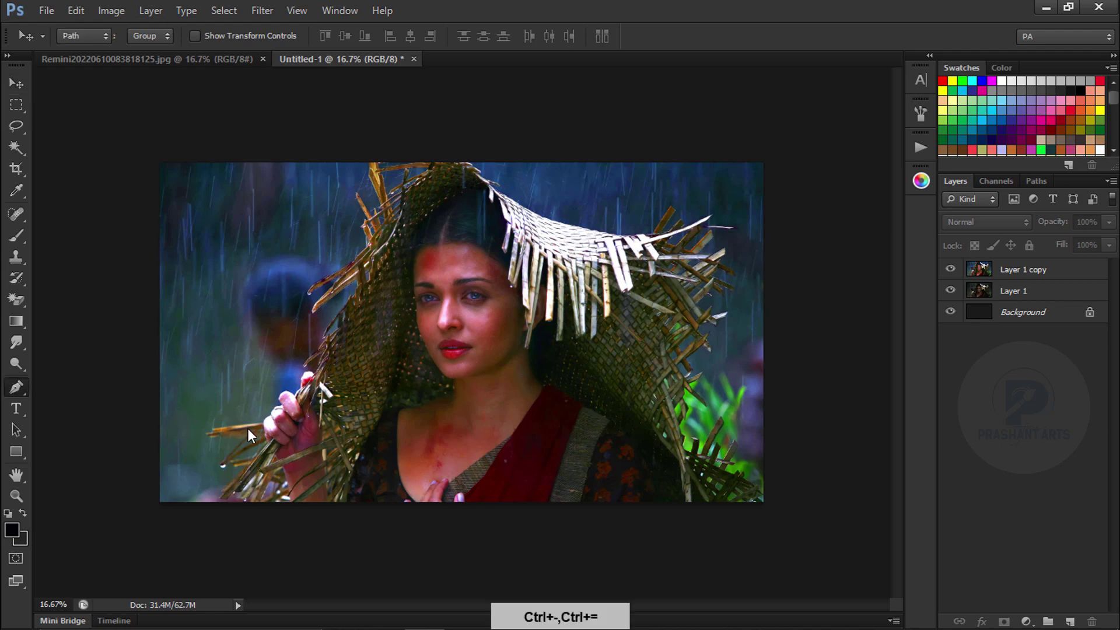
key(ctrl+equal)
key(ctrl+equal)
key(space)
drag(255, 426, 467, 117)
key(ctrl+equal)
key(space)
drag(184, 377, 335, 376)
key(ctrl+equal)
click(292, 410)
click(256, 399)
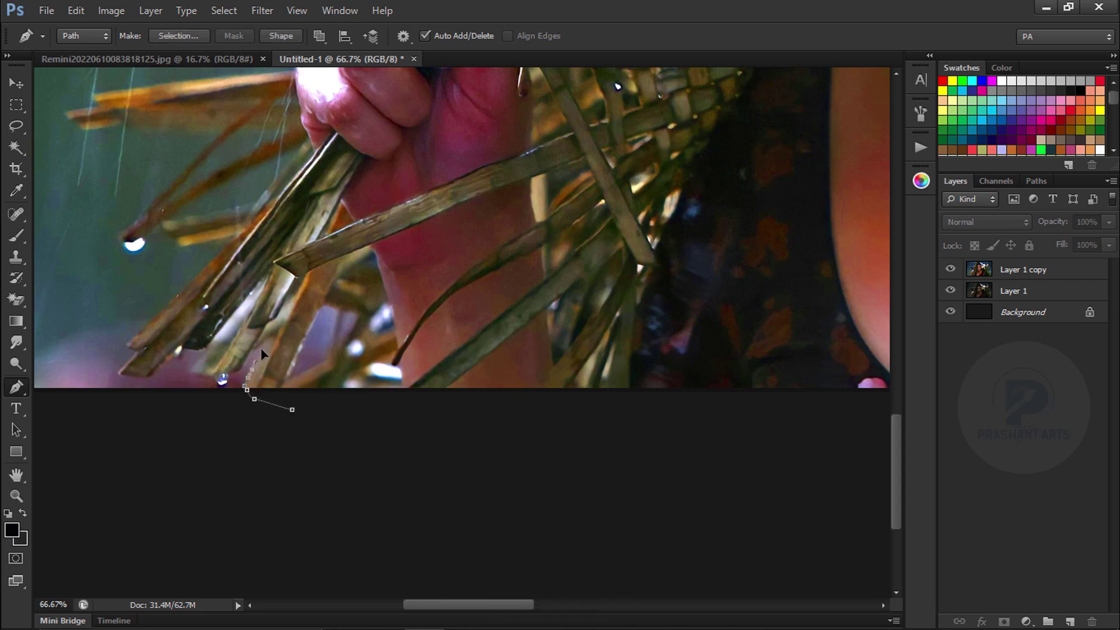
Continue the path around the loose leaf strips beside the hand, up to the fist
click(128, 339)
drag(130, 350, 196, 495)
click(302, 375)
click(200, 392)
click(199, 275)
click(155, 234)
key(ctrl+minus)
key(ctrl+equal)
click(362, 213)
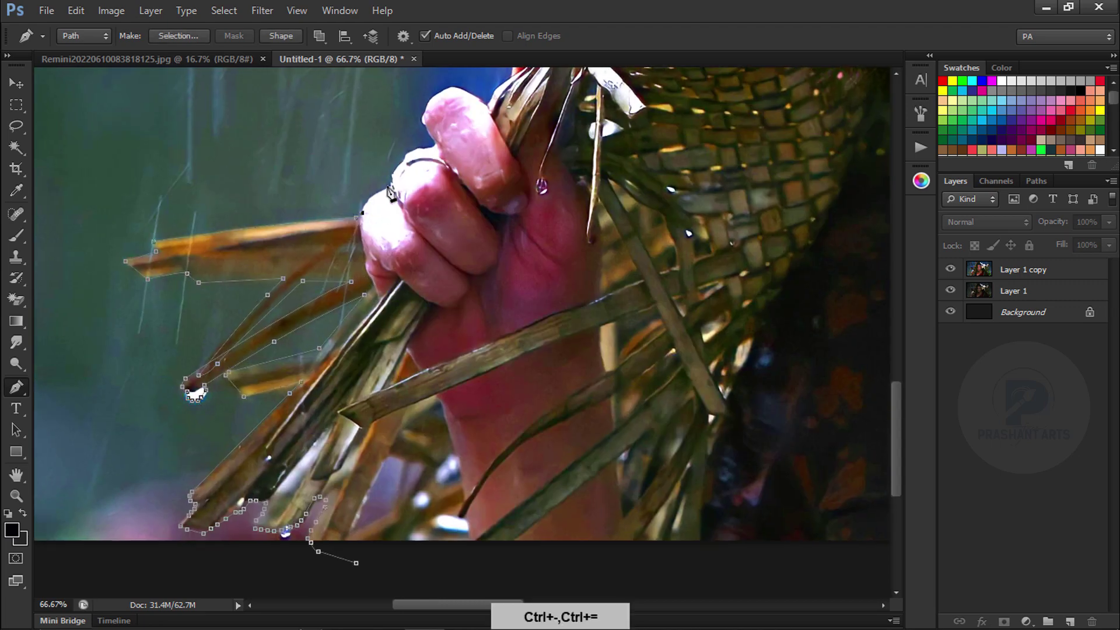
Trace the path along the knuckles and fingers of the raised fist
key(ctrl+equal)
key(space)
drag(390, 189, 471, 358)
click(418, 294)
click(444, 279)
click(461, 244)
drag(496, 219, 430, 362)
drag(435, 353, 423, 334)
click(553, 257)
Trace the path up the left edge of the woven leaf cover, following its pointed strips
key(space)
drag(575, 187, 451, 431)
click(456, 369)
click(537, 281)
key(space)
drag(585, 237, 372, 503)
click(353, 465)
click(525, 205)
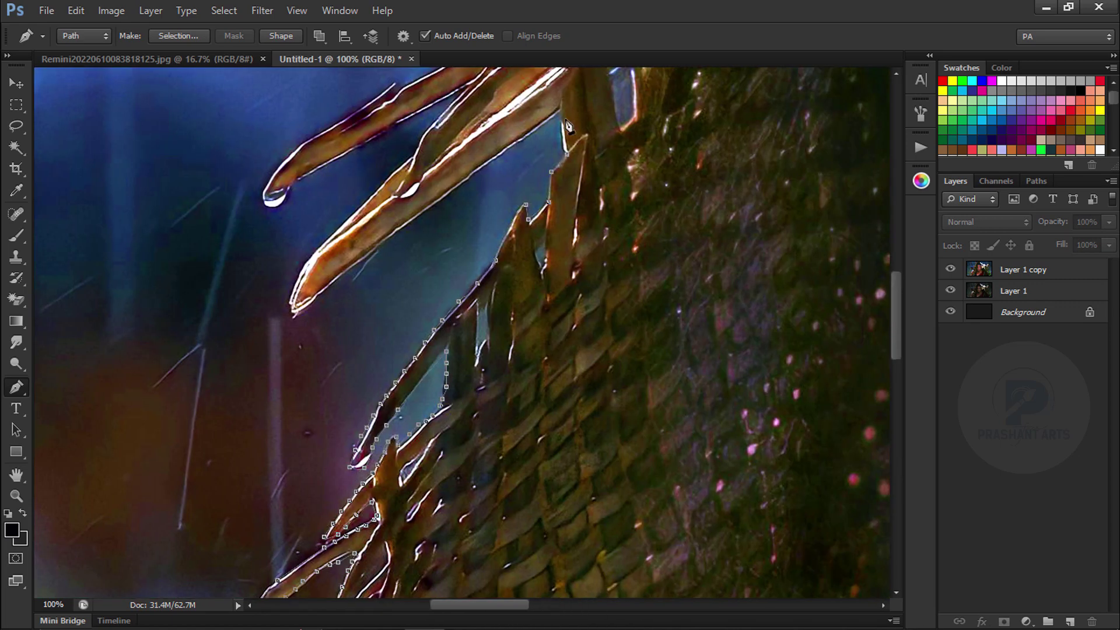
click(294, 315)
click(270, 204)
Extend the path around the long protruding strips on the upper left of the woven cover
key(space)
drag(467, 88, 403, 273)
drag(422, 190, 389, 379)
click(524, 289)
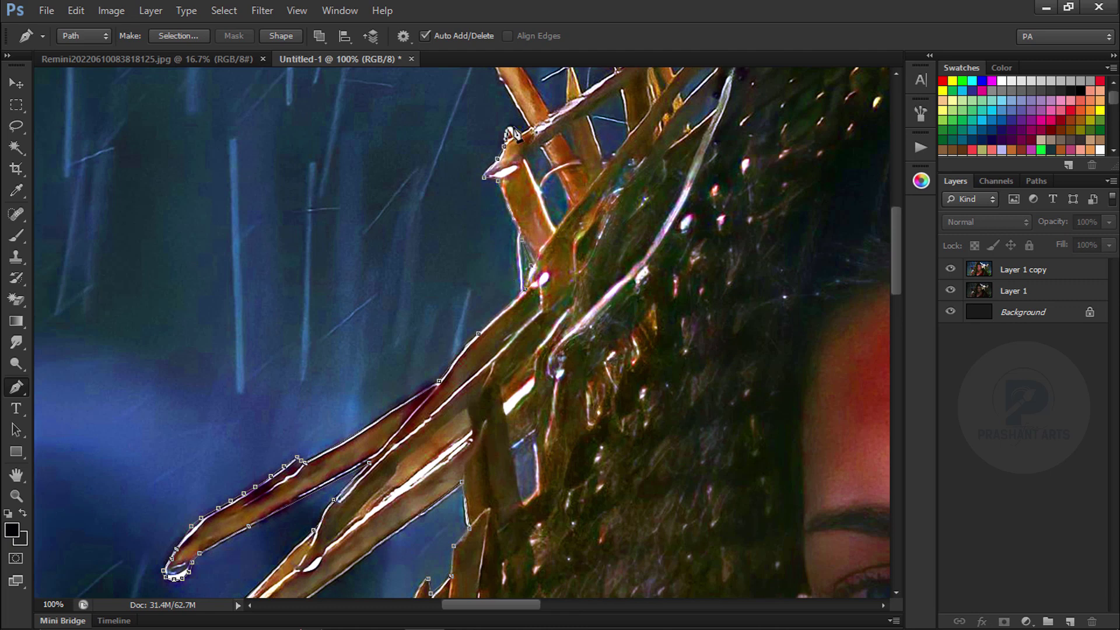
drag(512, 131, 538, 331)
click(482, 167)
click(528, 251)
Carry the path over the peak of the woven cover and along its bright right-hand slope
key(space)
drag(595, 192, 461, 448)
click(471, 215)
drag(788, 251, 325, 368)
click(523, 309)
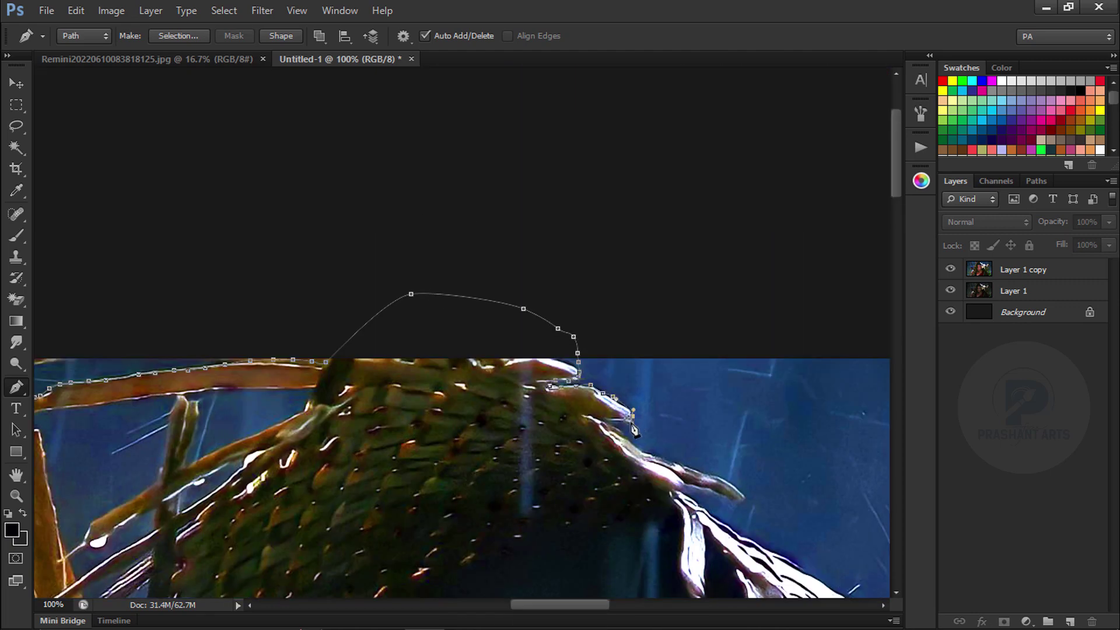
key(space)
mouse_move(633, 429)
mouse_down()
mouse_move(532, 387)
mouse_move(467, 327)
mouse_move(424, 393)
mouse_up()
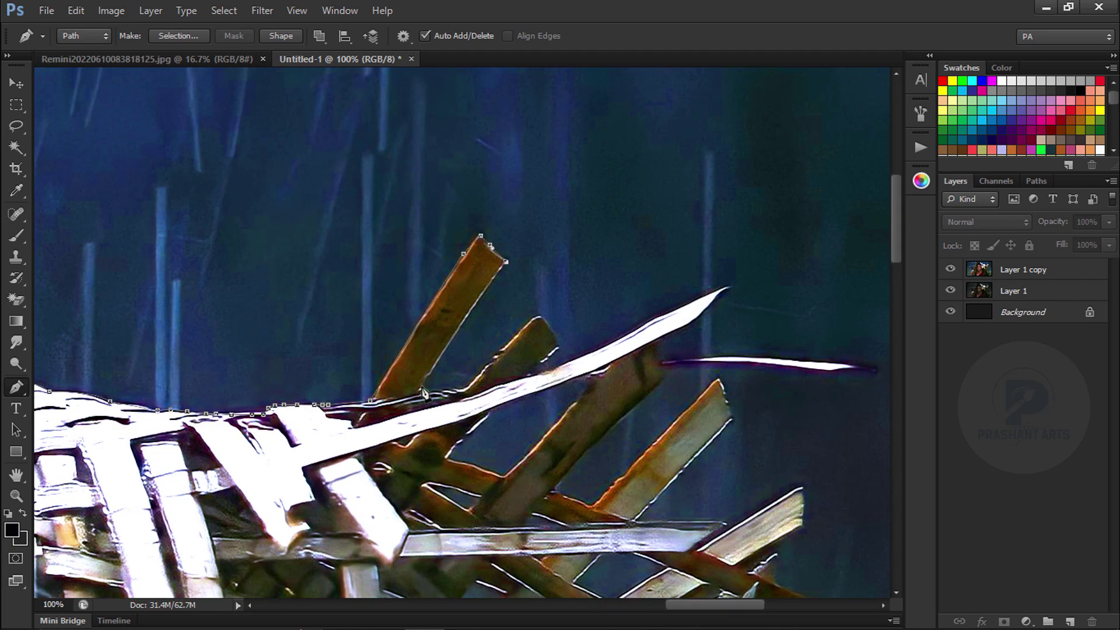
Trace the path around the protruding strips at the upper right end of the woven cover
click(423, 390)
click(501, 355)
click(729, 288)
click(610, 430)
click(718, 381)
drag(733, 523, 545, 392)
drag(591, 454, 442, 301)
Continue the path around the crossed strips down the right side of the woven cover
click(382, 366)
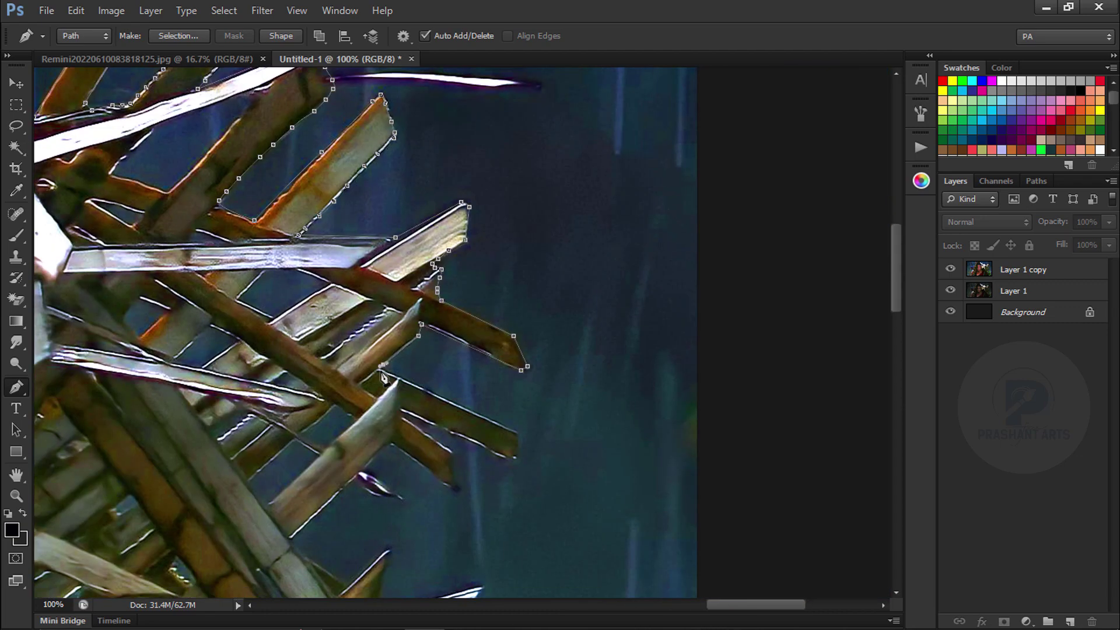
click(518, 433)
click(453, 489)
click(402, 499)
drag(494, 592, 633, 438)
click(612, 439)
drag(513, 516, 596, 312)
click(587, 351)
Trace the path down the cover's lower right edge to where it meets the green plants
mouse_move(453, 513)
mouse_down()
mouse_move(576, 311)
mouse_move(549, 20)
mouse_up()
click(571, 99)
click(559, 119)
click(543, 141)
click(638, 100)
click(621, 135)
click(601, 147)
click(558, 167)
click(545, 346)
Trace the path around the woven strips against the green plants down to the photo's lower right corner
drag(514, 465, 590, 275)
click(695, 313)
click(695, 358)
alt+click(695, 358)
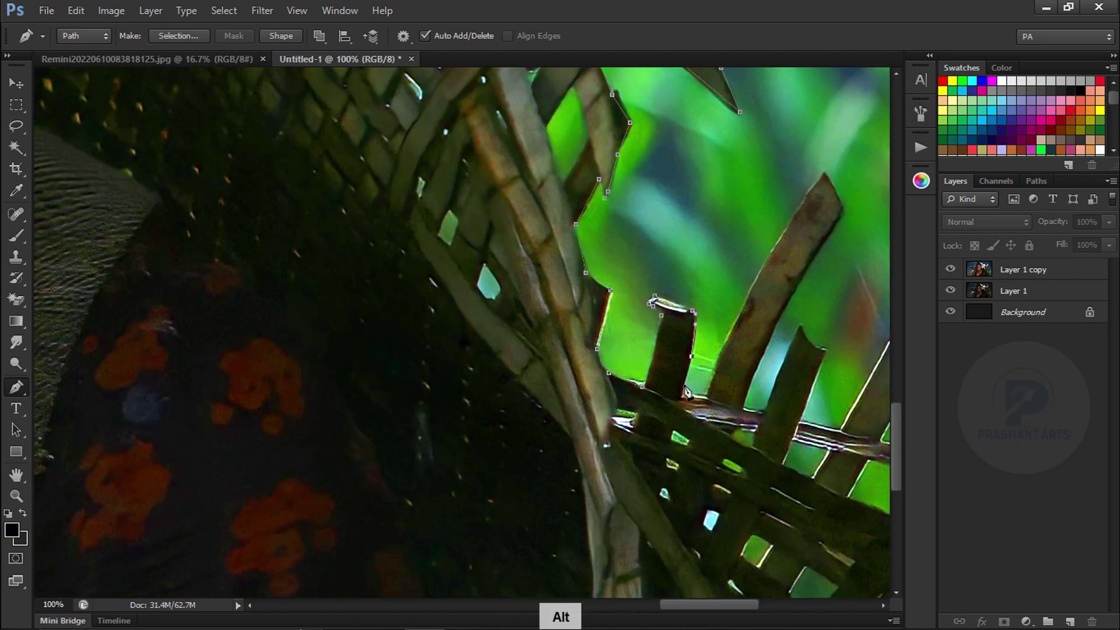
click(684, 395)
drag(790, 292, 506, 224)
click(478, 346)
drag(746, 525, 567, 178)
click(615, 292)
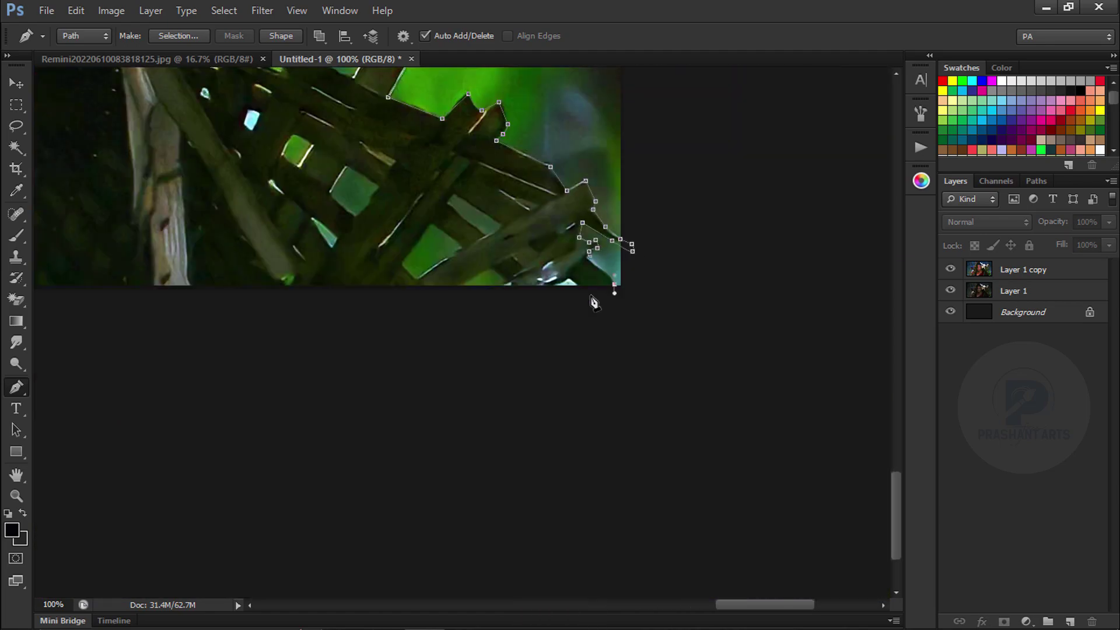
Close the path along the photo's lower edge to complete the outline around the woman and the woven cover
key(ctrl+minus)
key(ctrl+minus)
key(ctrl+minus)
key(ctrl+minus)
key(ctrl+minus)
key(ctrl+minus)
click(398, 502)
Copy the outlined subject from Layer 1 copy onto a new layer using a feathered selection, and hide the two photo layers beneath
key(ctrl+Return)
click(1024, 270)
key(v)
key(shift+F6)
key(ctrl+j)
click(950, 290)
click(951, 312)
Erase the background showing through the gaps on the cover's upper left side with the Magic Eraser at tolerance 32
click(17, 300)
key(ctrl+plus)
key(ctrl+plus)
key(ctrl+plus)
key(ctrl+plus)
key(ctrl+plus)
key(ctrl+plus)
key(ctrl+plus)
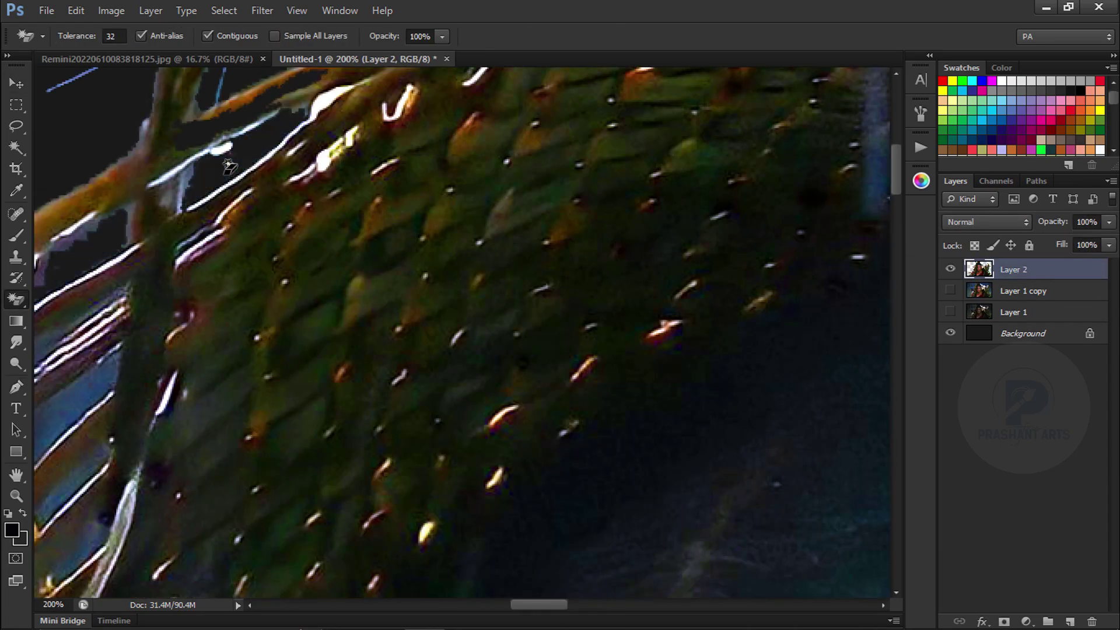
click(337, 281)
drag(350, 496, 421, 254)
click(246, 272)
click(132, 443)
drag(326, 513, 444, 175)
Erase the blue background patches between the crossed strips on the right side of the woven cover
key(ctrl+minus)
key(ctrl+minus)
key(ctrl+minus)
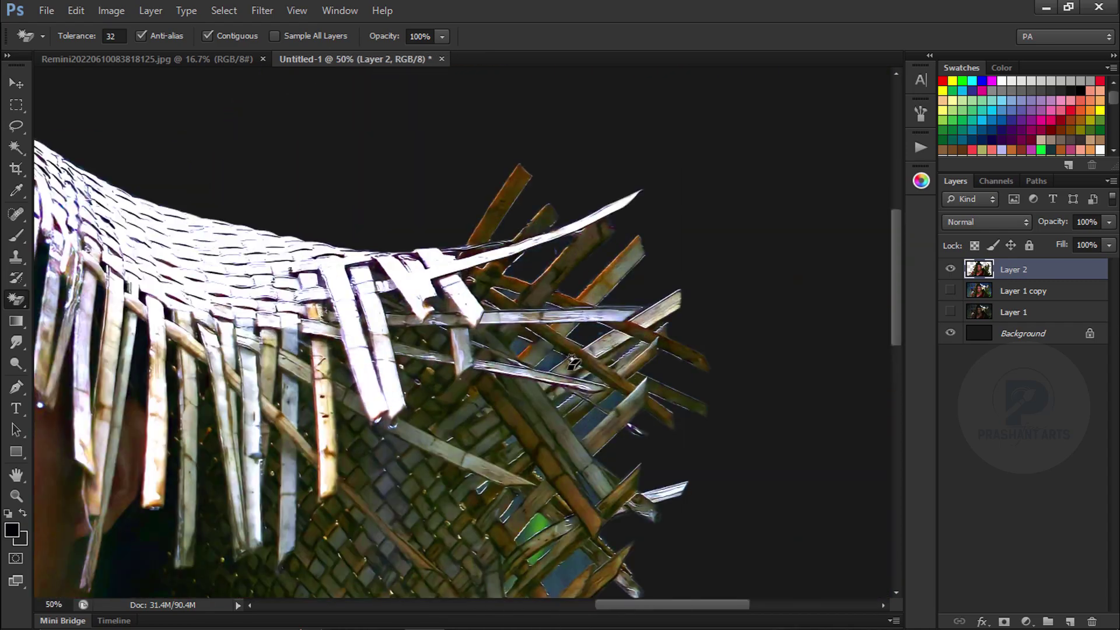
key(ctrl+plus)
key(ctrl+plus)
key(ctrl+plus)
drag(513, 502, 502, 145)
click(344, 201)
click(463, 285)
Erase the bright green background patch between the strips along the woven cover's right edge with the Magic Eraser
key(ctrl+plus)
key(ctrl+plus)
drag(408, 496, 373, 273)
key(ctrl+minus)
key(ctrl+minus)
click(468, 362)
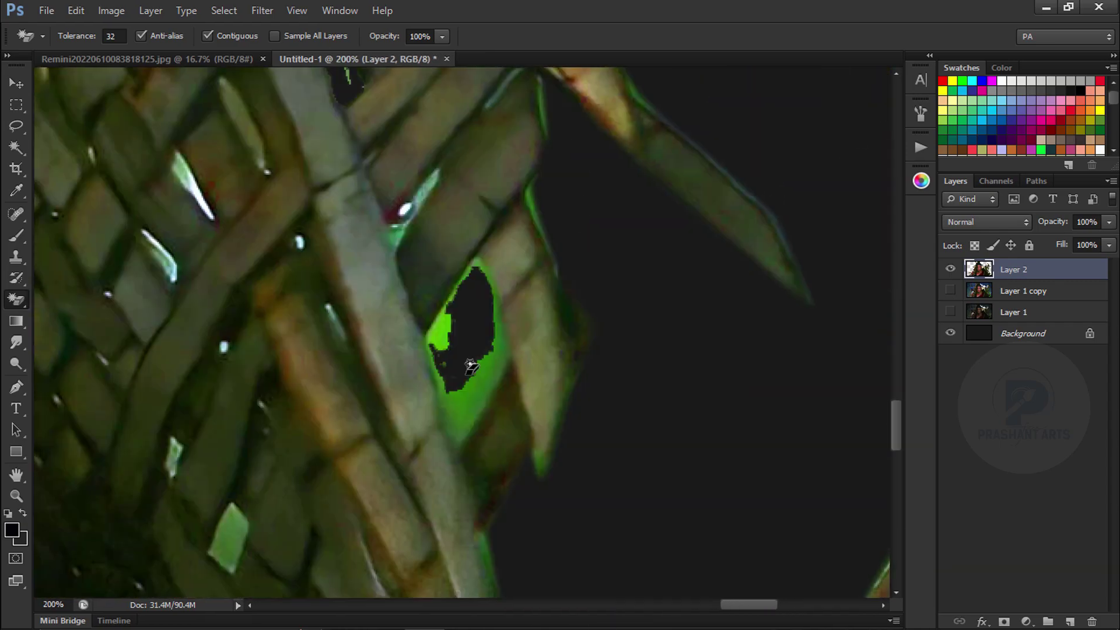
key(ctrl+minus)
key(ctrl+minus)
Erase the background gaps between the crossed strips at the woven cover's lower right corner
key(ctrl+plus)
key(ctrl+plus)
click(438, 219)
key(ctrl+plus)
key(ctrl+plus)
drag(438, 218, 442, 460)
key(ctrl+minus)
key(ctrl+minus)
key(ctrl+minus)
key(ctrl+minus)
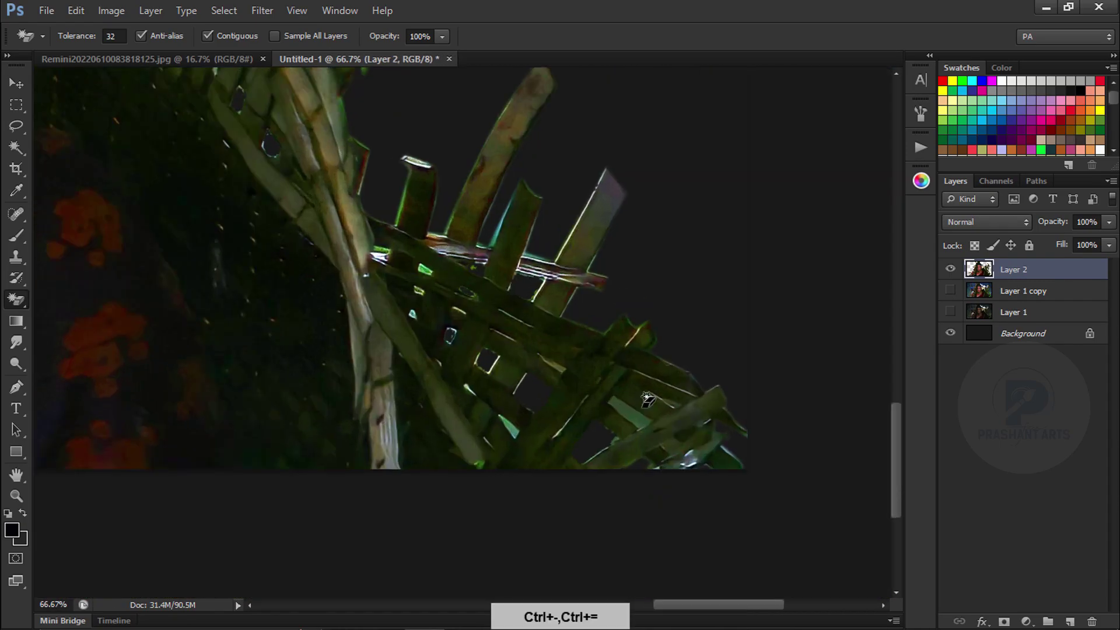
Delete the leftover background patch between the lower right strips of the cover using a polygonal lasso selection
key(ctrl+plus)
key(ctrl+plus)
key(ctrl+plus)
key(l)
click(592, 315)
key(Delete)
key(ctrl+d)
key(ctrl+minus)
key(ctrl+minus)
key(ctrl+minus)
Outline the purple background patch between the strips beside the raised forearm, feather the selection and delete the patch
drag(262, 326, 641, 315)
click(297, 384)
click(328, 315)
click(345, 316)
double_click(334, 367)
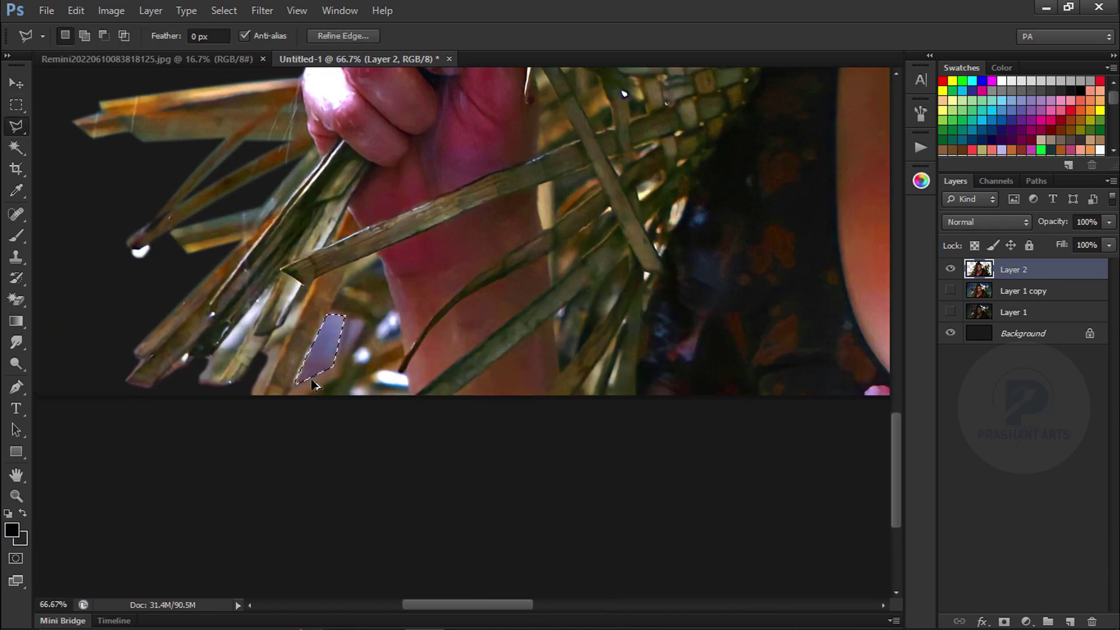
key(shift+F6)
key(Return)
key(Delete)
key(ctrl+d)
key(ctrl+minus)
key(ctrl+minus)
key(ctrl+minus)
key(ctrl+minus)
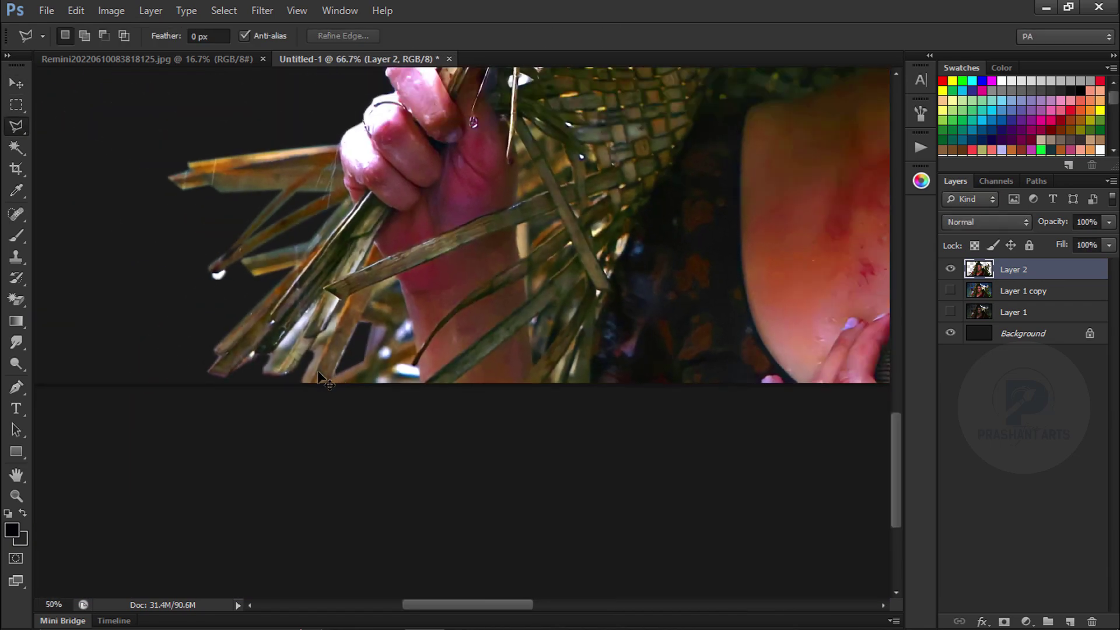
key(v)
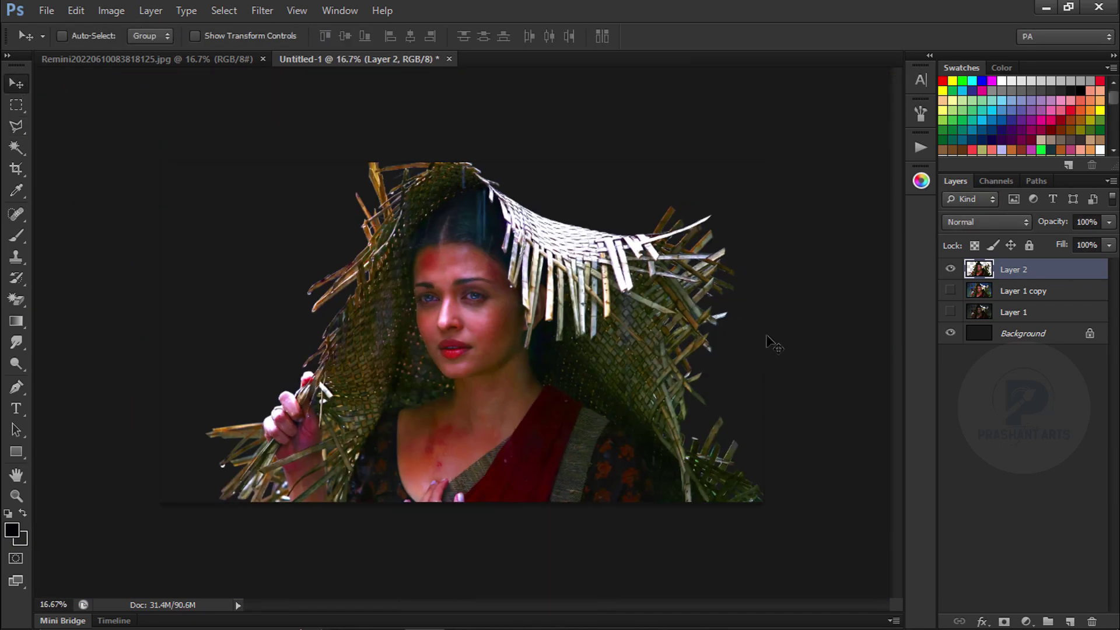
Add a new layer above Layer 2, set it to Color blend mode and switch to the Brush tool
click(1070, 623)
click(1011, 222)
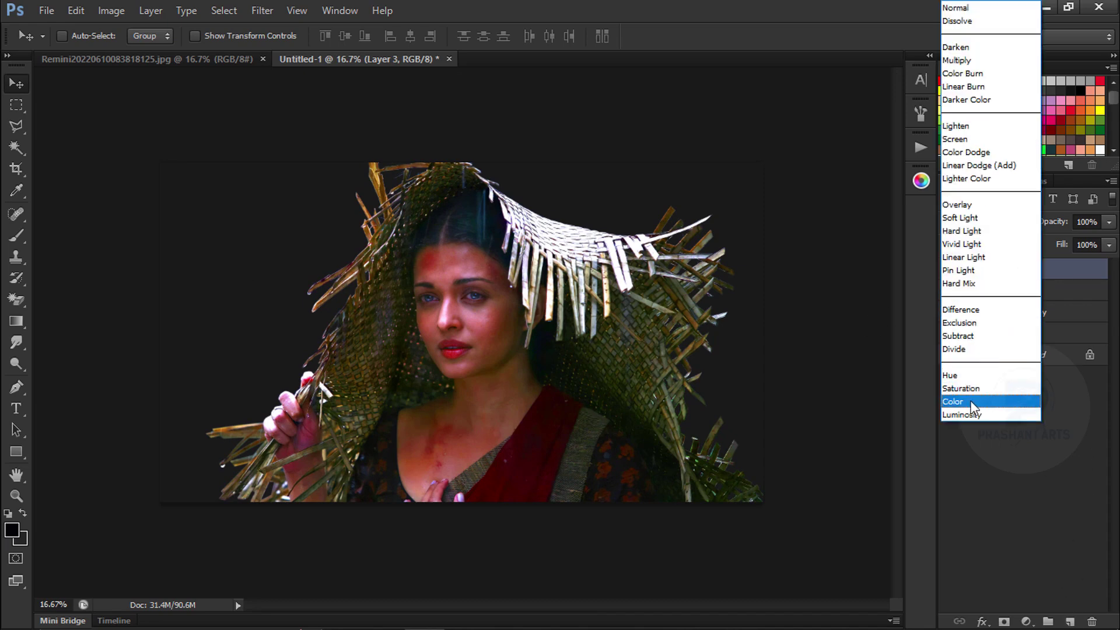
click(976, 403)
click(16, 236)
key(ctrl+equal)
key(ctrl+equal)
Paint over the red patch on the forehead with a sampled skin tone, using the soft round brush at 100 px
key(bracketright)
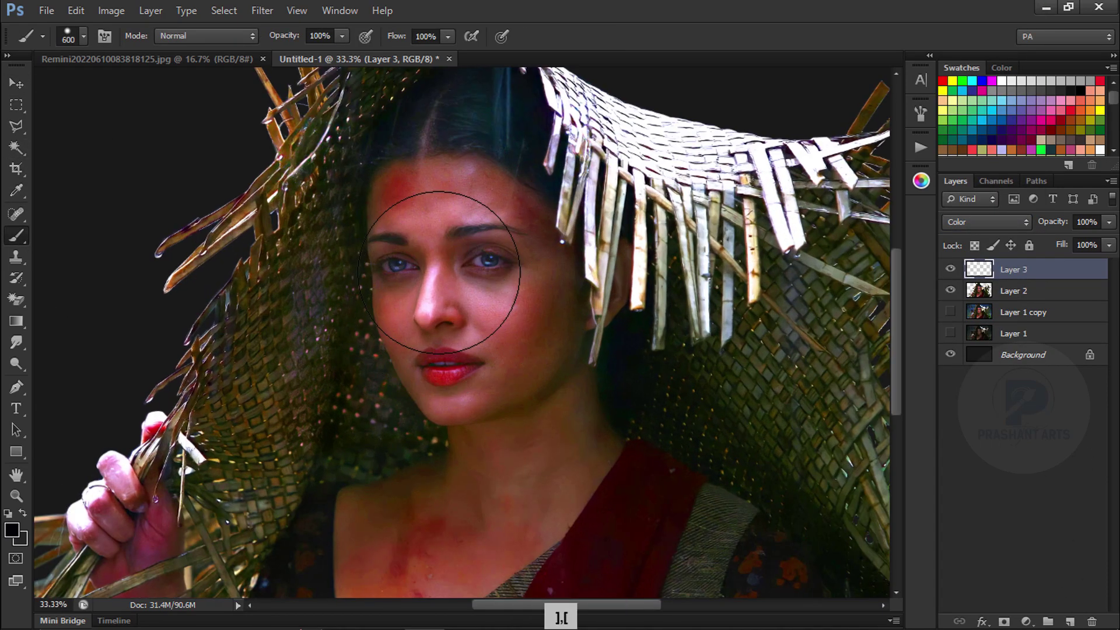
key(bracketleft)
key(bracketleft)
key(bracketleft)
alt+click(407, 198)
key(bracketright)
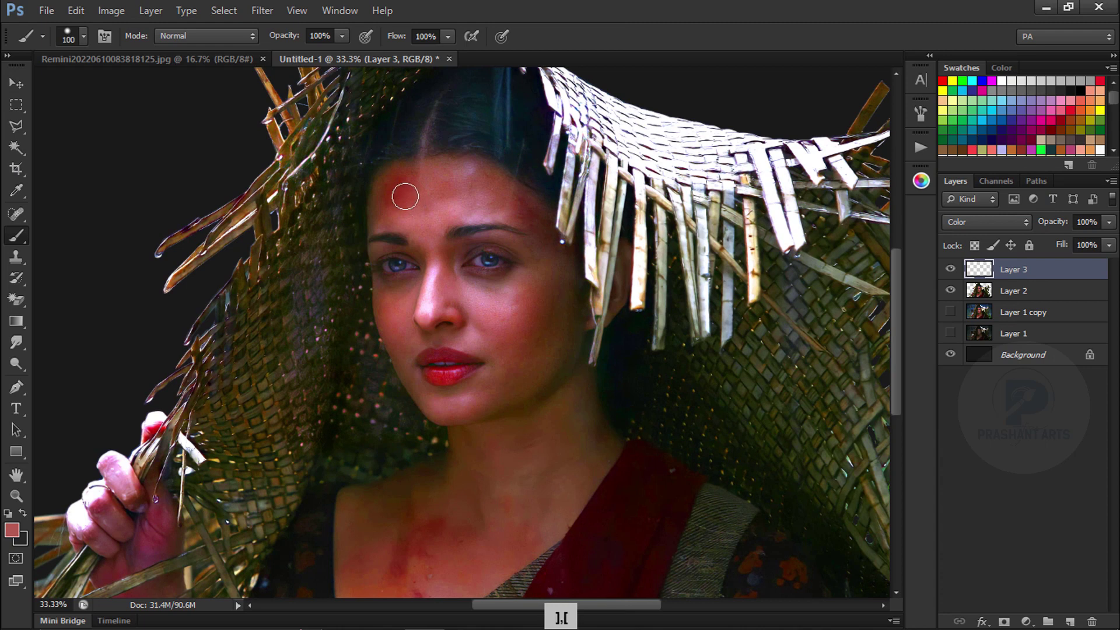
click(83, 36)
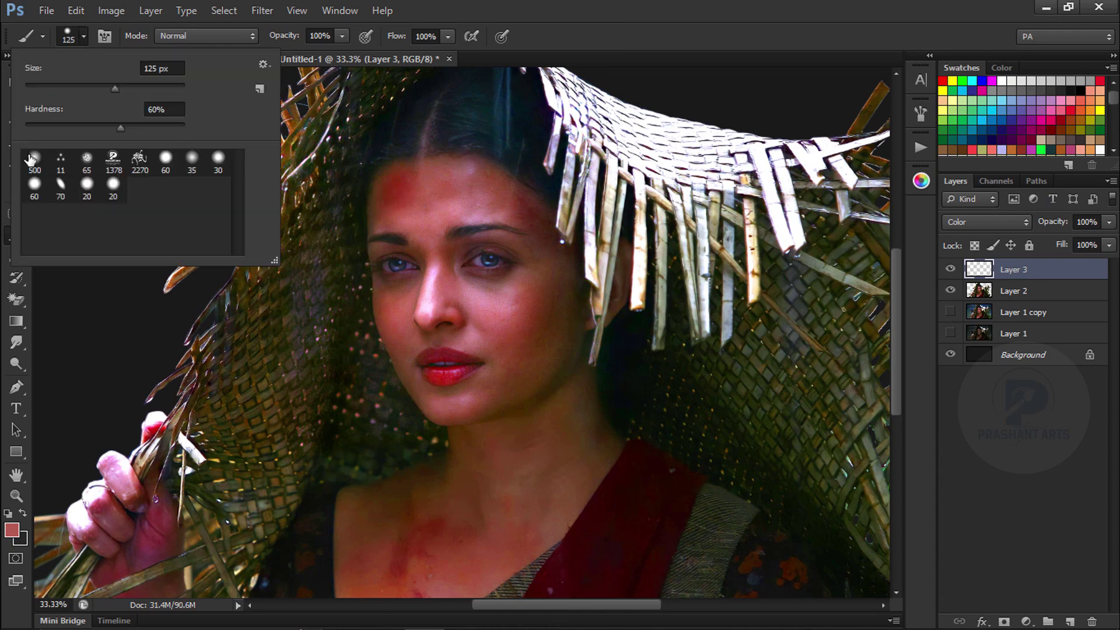
double_click(35, 163)
key(bracketleft)
key(bracketleft)
key(bracketleft)
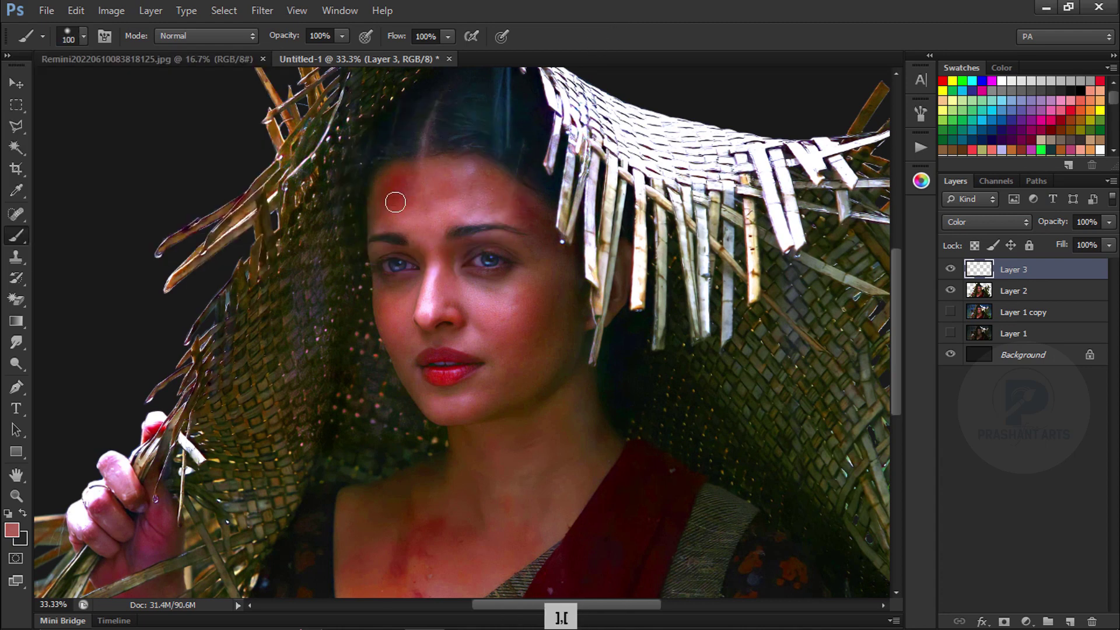
key(alt)
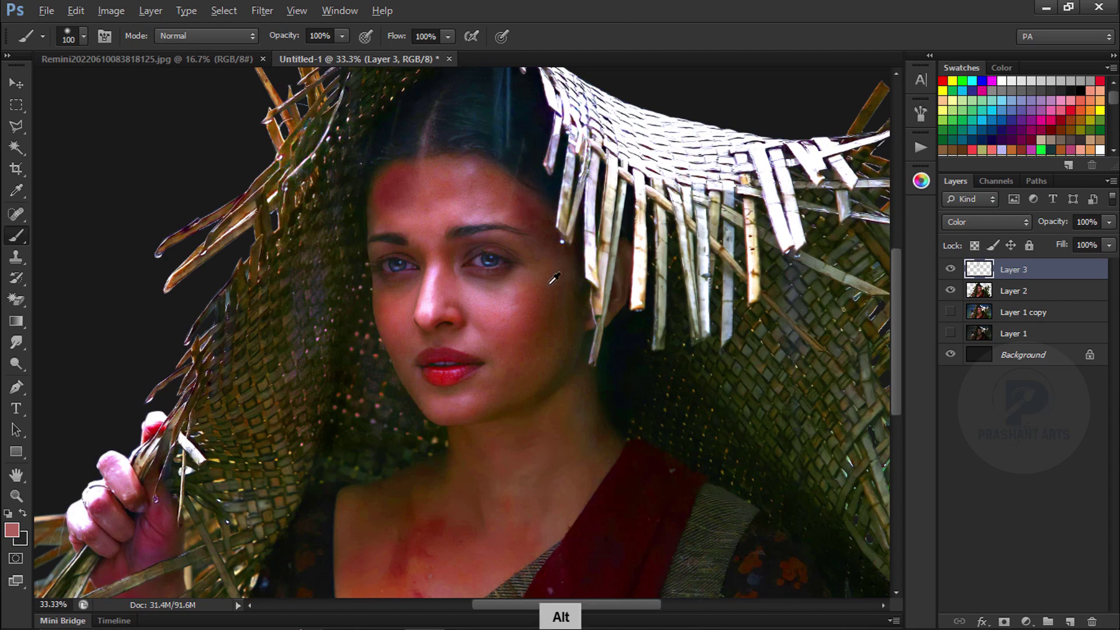
Tone down the red patches on the neck and chest with sampled skin colours, using the brush at 200 px
drag(487, 420, 507, 220)
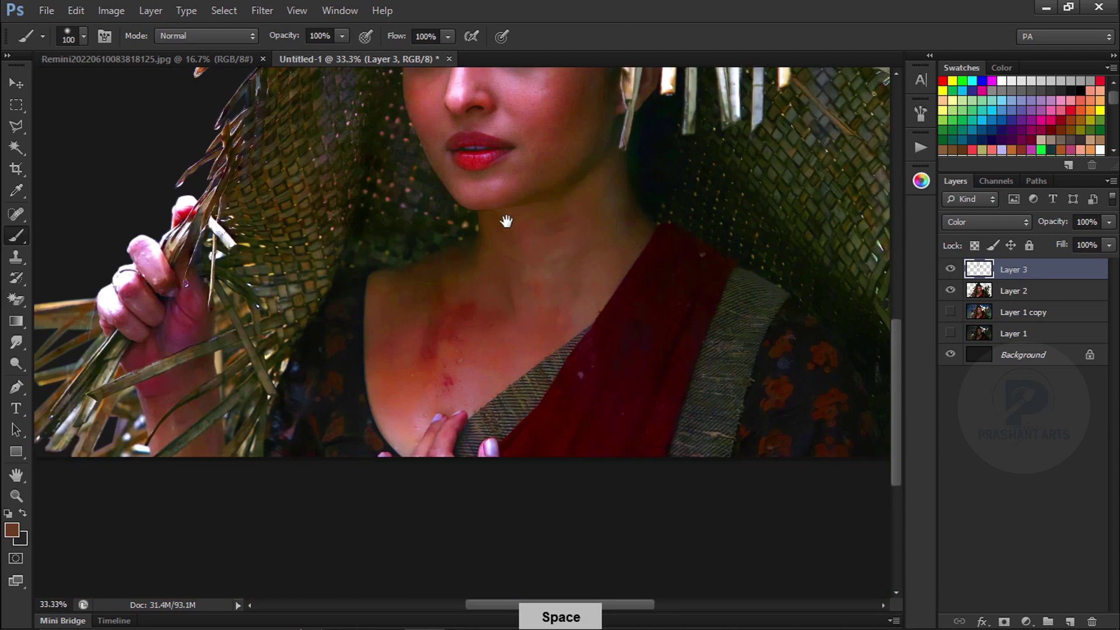
key(alt)
key(bracketright)
key(bracketright)
key(bracketright)
key(bracketright)
key(ctrl+alt+z)
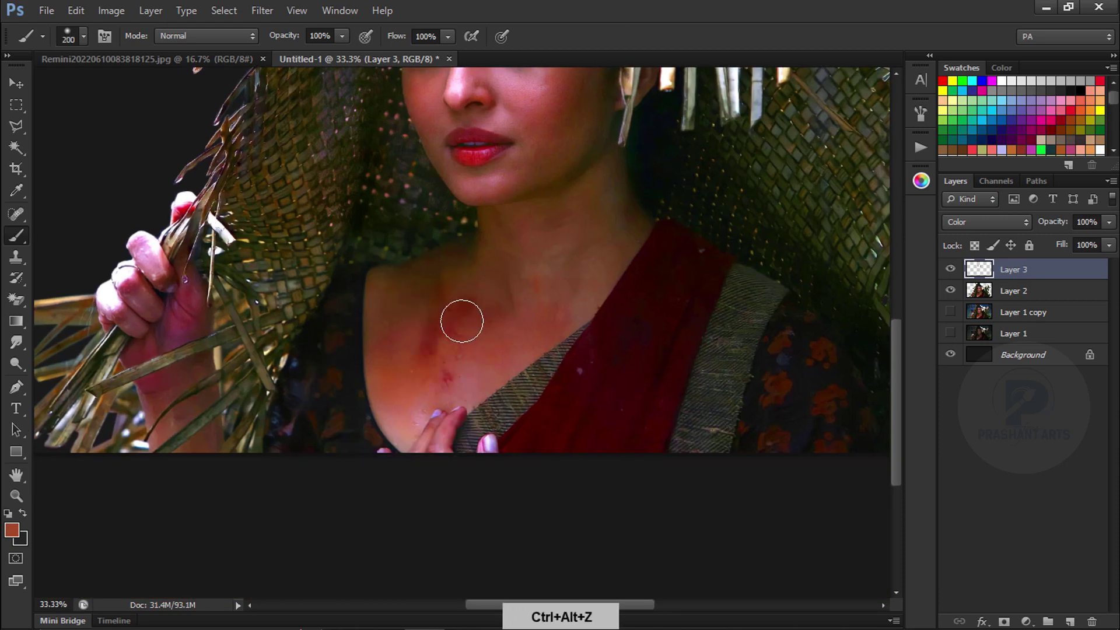
key(alt)
alt+click(445, 375)
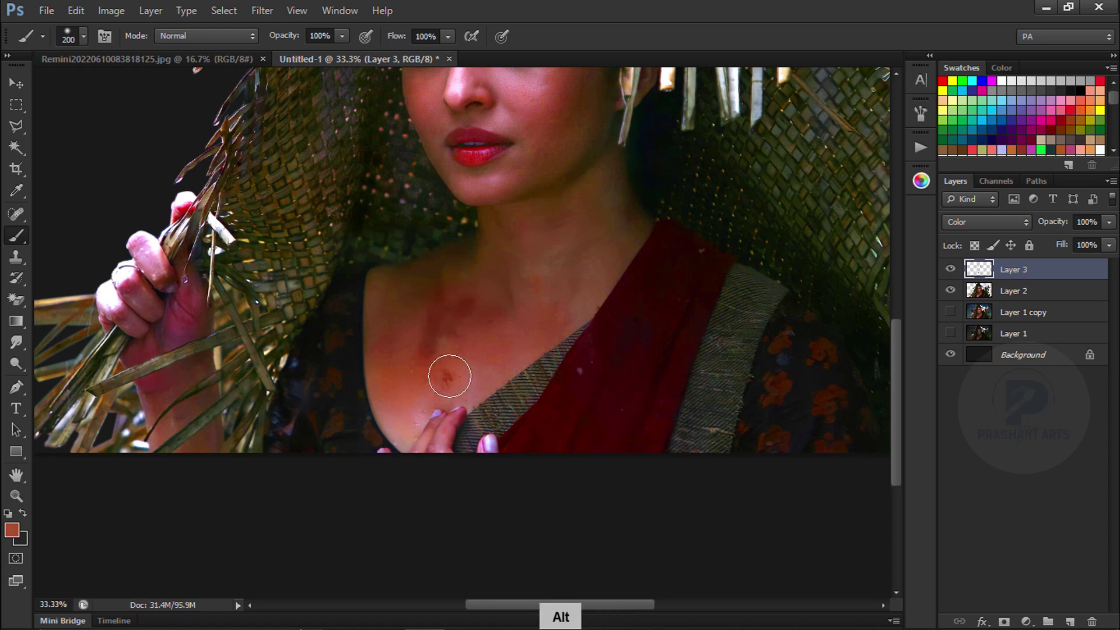
key(ctrl+minus)
key(ctrl+minus)
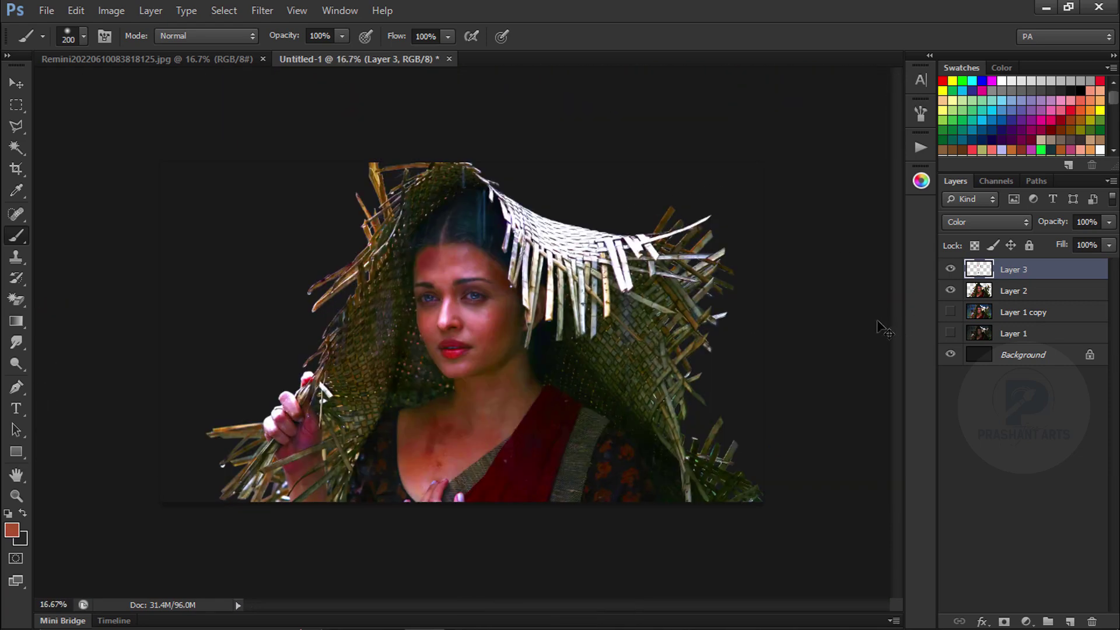
Merge the skin colour correction into Layer 2 and add a new layer in Color blend mode
key(Delete)
click(1072, 621)
click(986, 222)
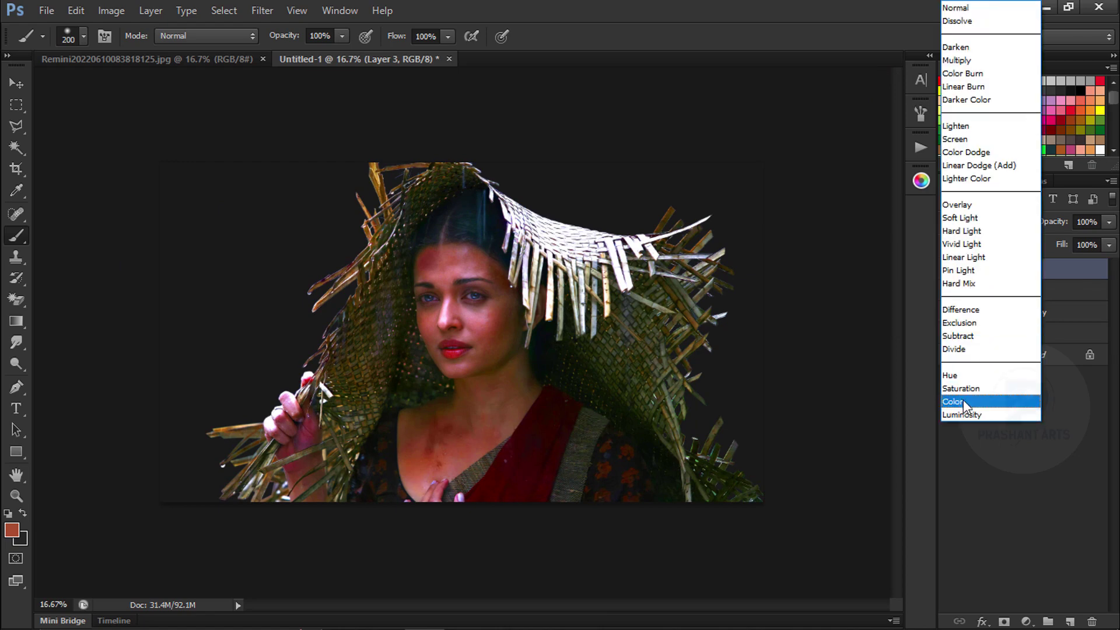
click(969, 400)
Paint soft red blush on both cheeks with the brush at 38% opacity and 175 px
key(3)
key(8)
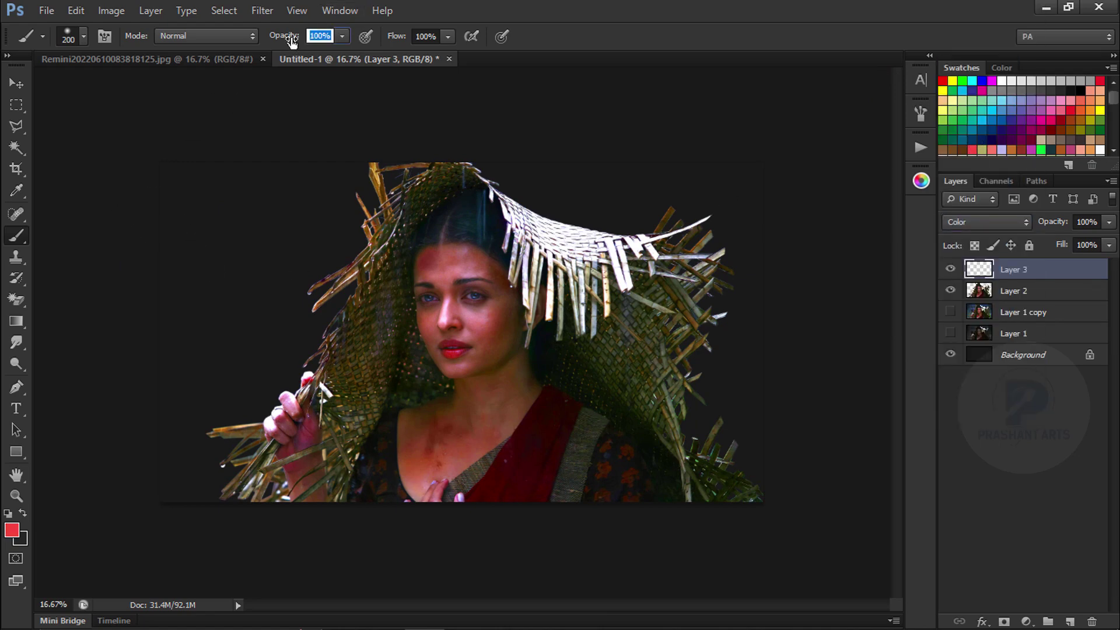
key(ctrl+equal)
key(ctrl+equal)
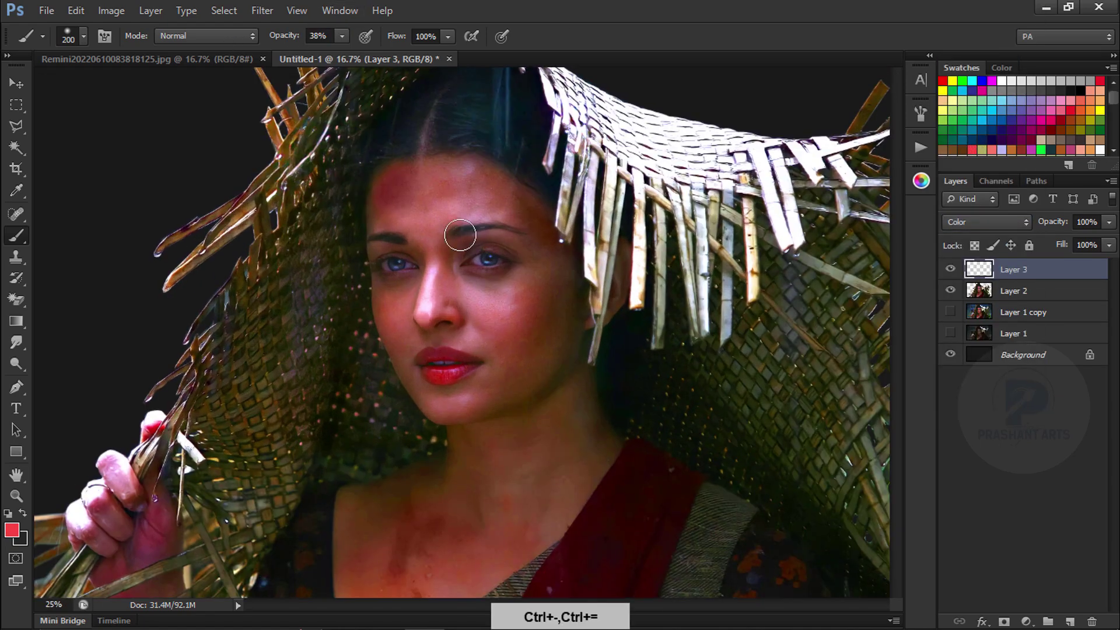
key(bracketright)
key(bracketleft)
key(bracketleft)
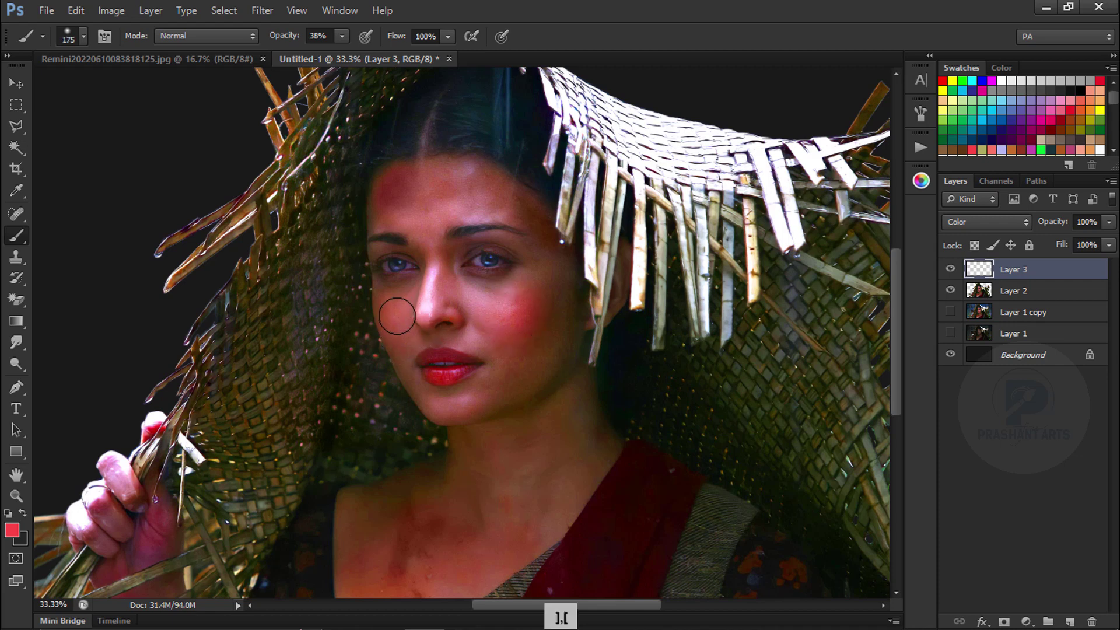
drag(392, 313, 402, 327)
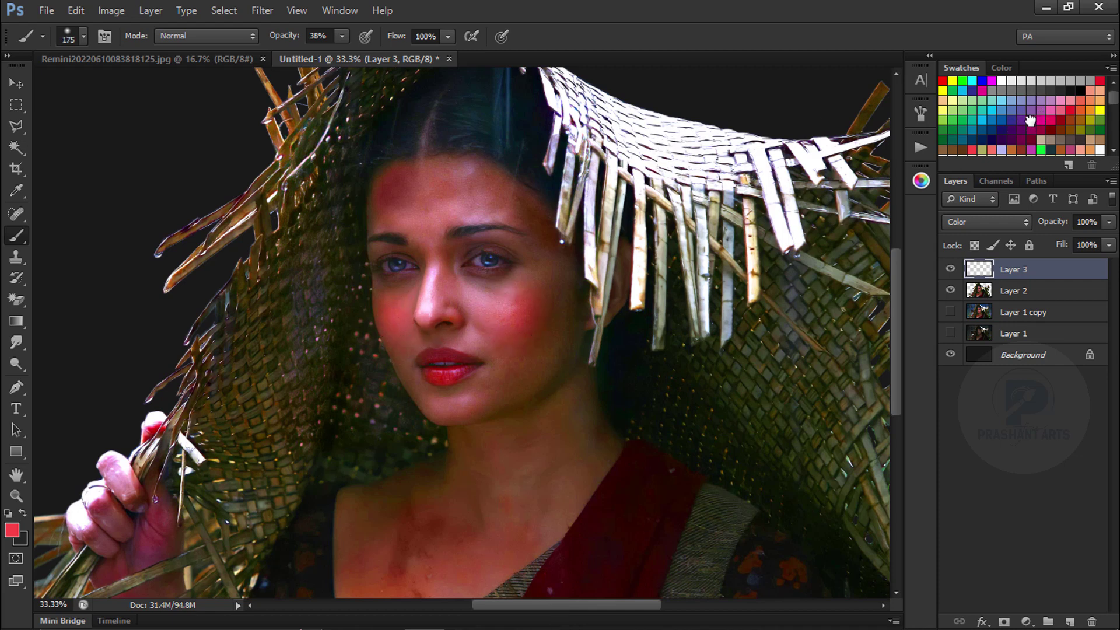
Add Layer 4 in Color blend mode and pick green as the painting colour
click(1069, 622)
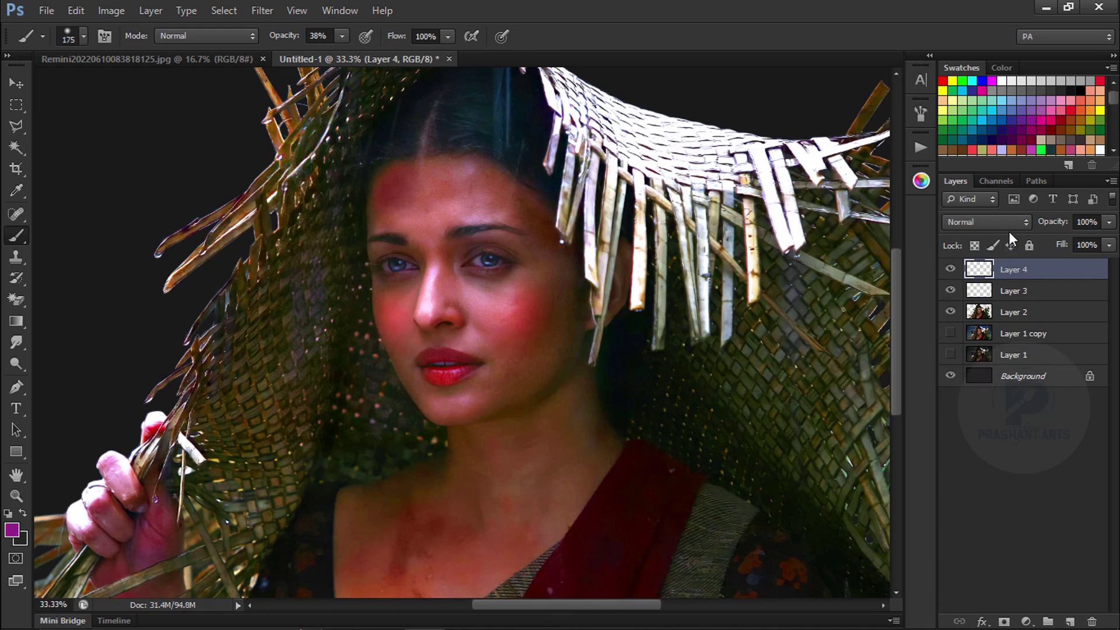
click(986, 221)
click(965, 398)
key(bracketright)
key(bracketleft)
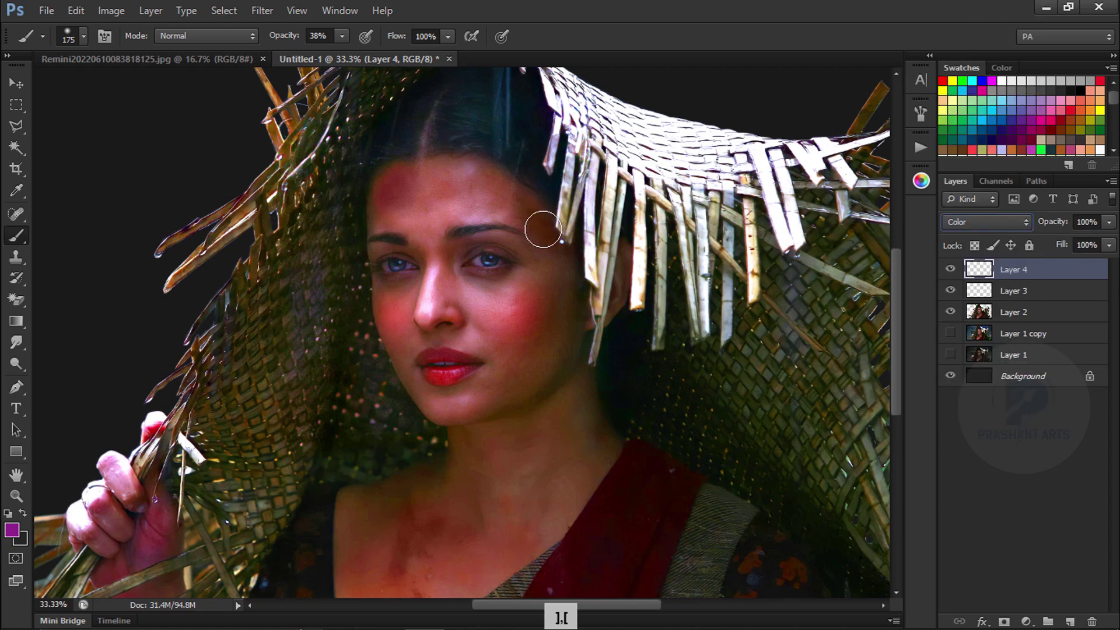
key(ctrl+minus)
key(ctrl+equal)
click(1092, 109)
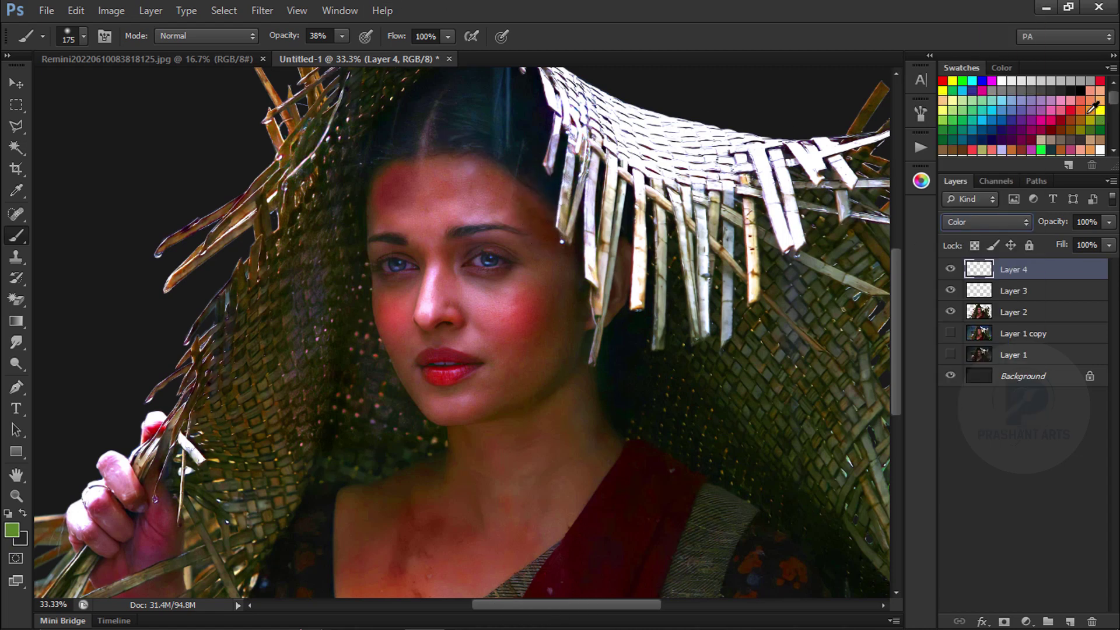
Load Layer 2's outline as a selection, try a green tint with an enlarged brush, and undo it
ctrl+click(979, 312)
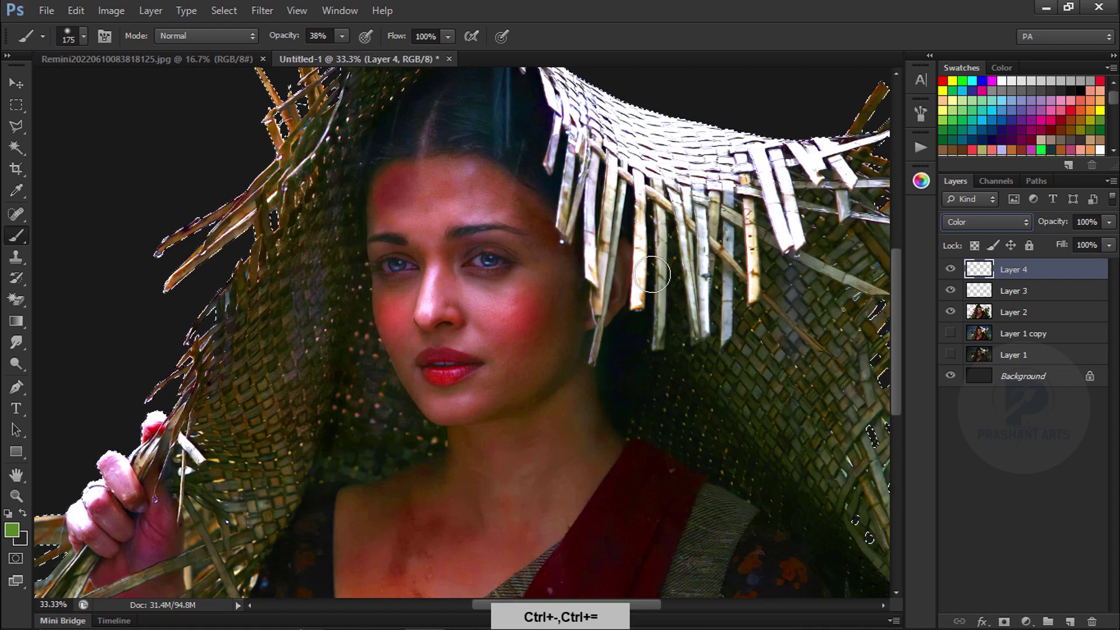
key(ctrl+minus)
key(bracketright)
key(bracketright)
key(bracketright)
key(bracketright)
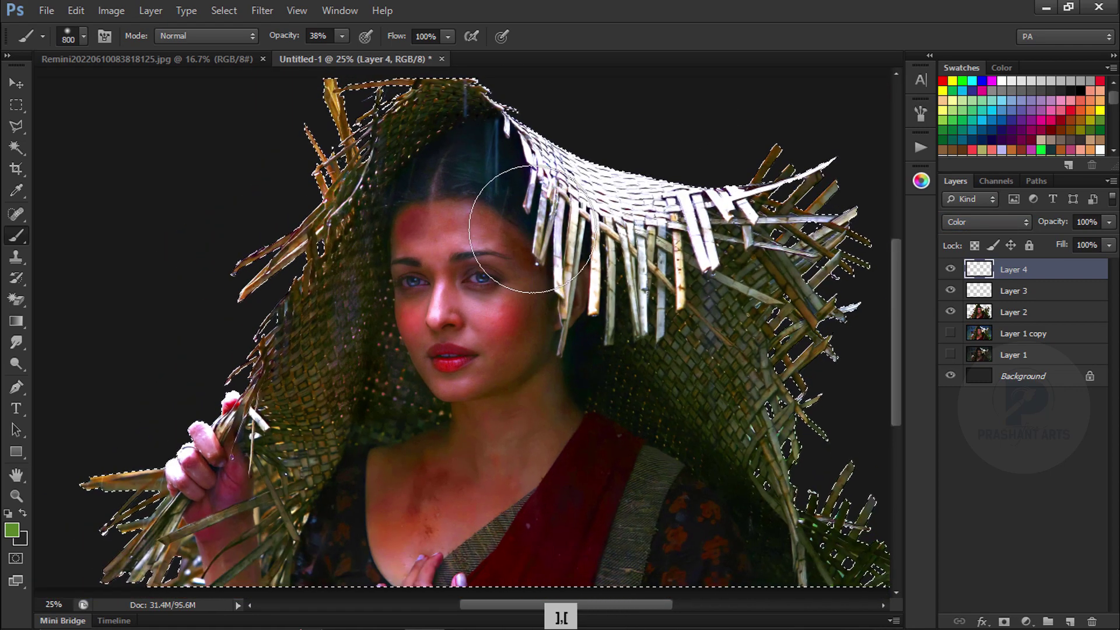
key(ctrl+alt+z)
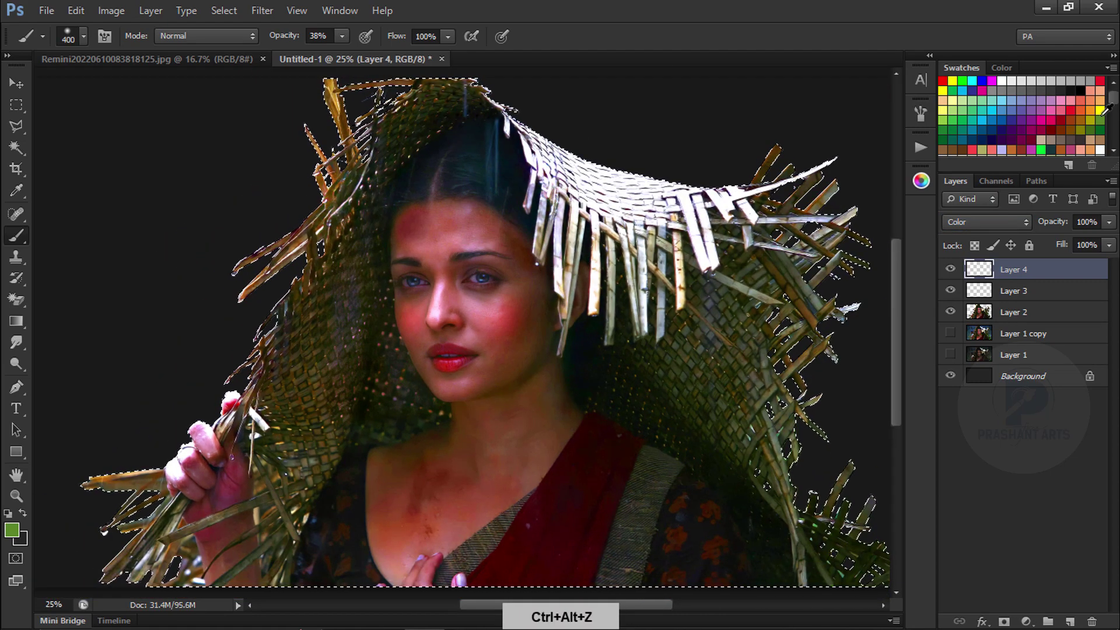
Try tinting the woven cover yellow on Layer 4 with the brush at 17% opacity
click(1103, 110)
drag(296, 40, 283, 40)
key(bracketleft)
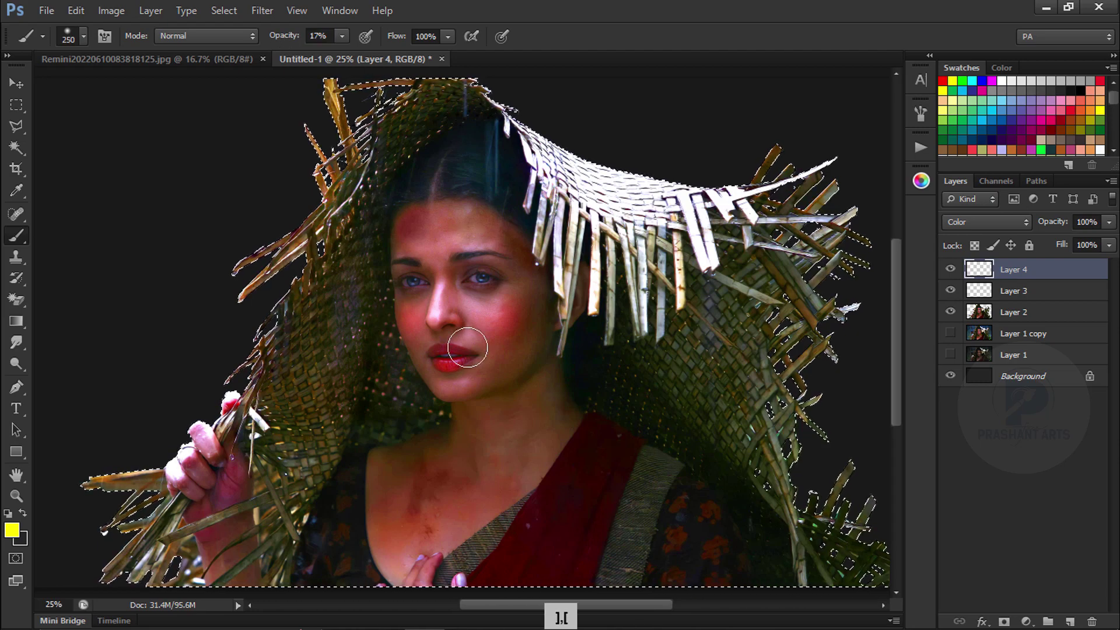
drag(467, 348, 561, 237)
mouse_move(754, 282)
mouse_down()
mouse_move(711, 460)
mouse_move(528, 392)
mouse_move(268, 405)
mouse_move(374, 296)
mouse_up()
Try a purple tint along the shaded side of the face and neck with a 300 px brush, and undo it
click(1042, 124)
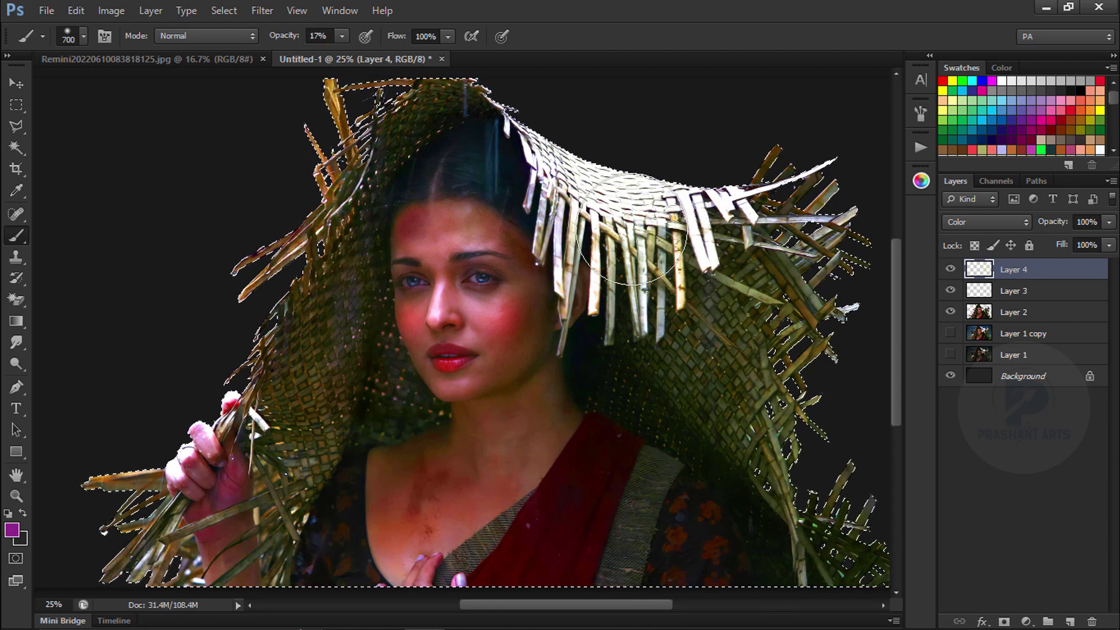
key(bracketleft)
key(bracketleft)
key(bracketleft)
key(bracketleft)
mouse_move(525, 401)
mouse_down()
mouse_move(545, 357)
mouse_move(642, 370)
mouse_up()
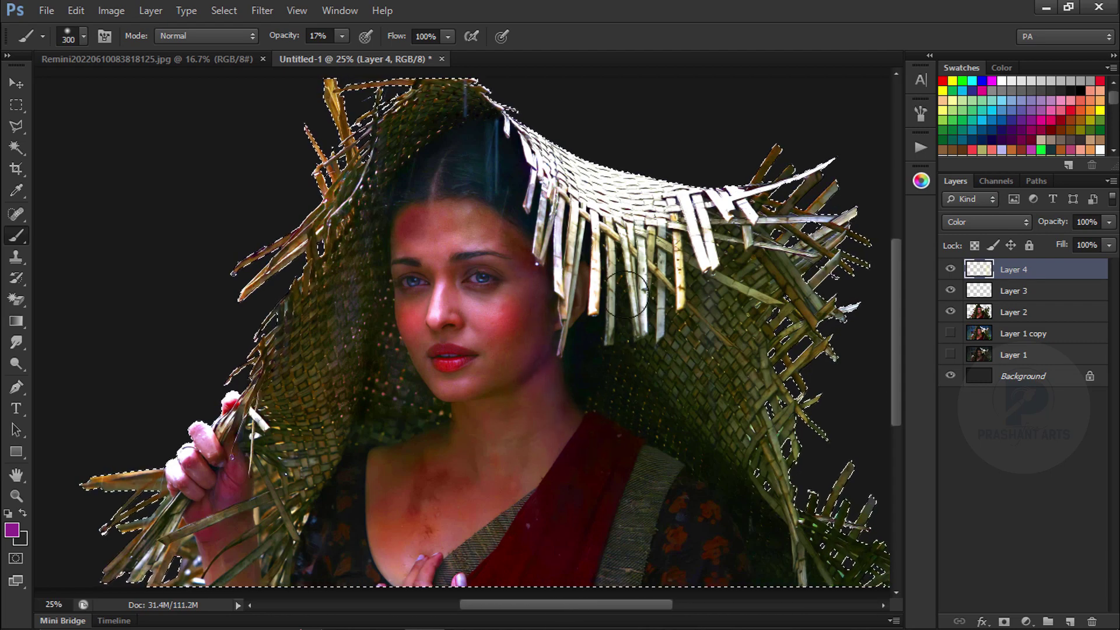
key(ctrl+alt+z)
key(bracketleft)
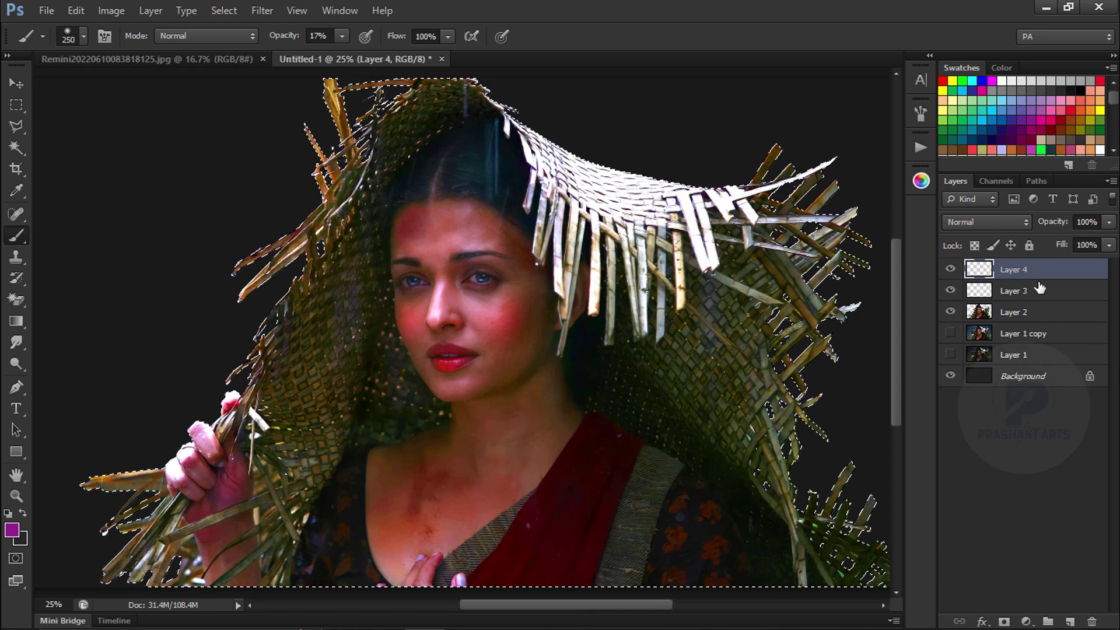
Set the fresh Layer 4 to Color blend mode, try a purple tint on the woven cover, and undo it
click(986, 222)
click(986, 405)
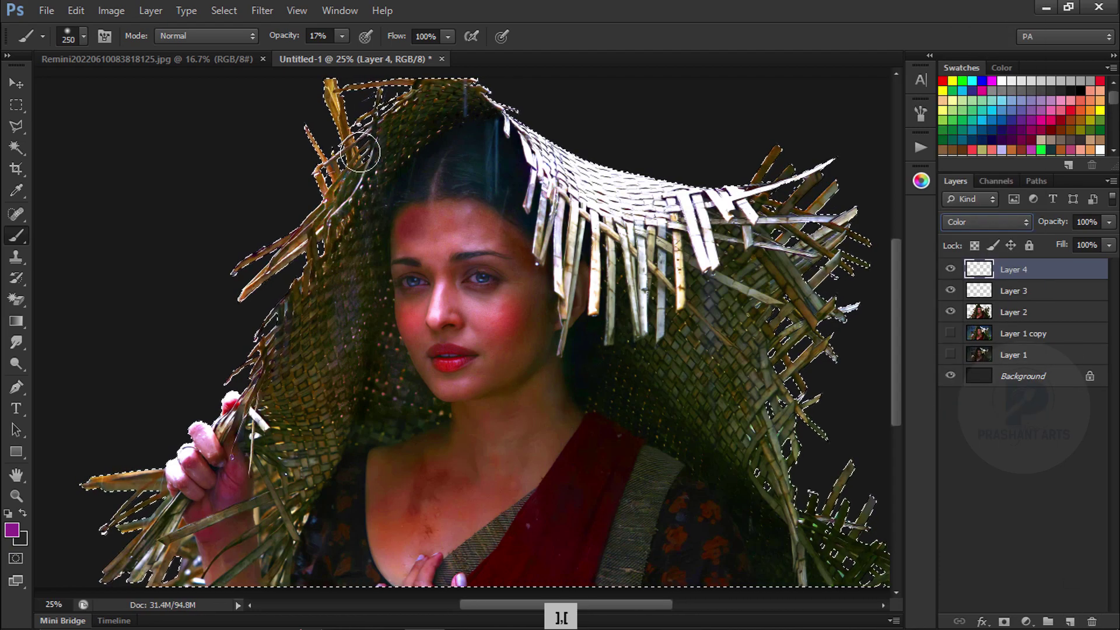
key(ctrl+alt+z)
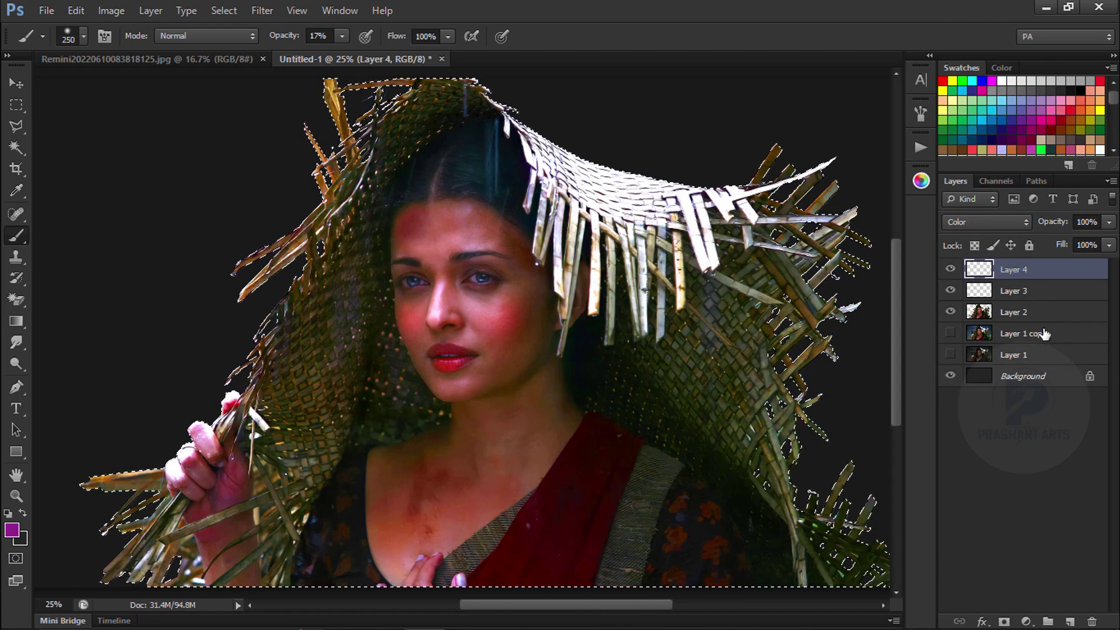
Merge the cheek blush into Layer 2 and start a new empty layer in Normal blend mode
key(ctrl+alt+z)
key(ctrl+alt+z)
key(ctrl+alt+z)
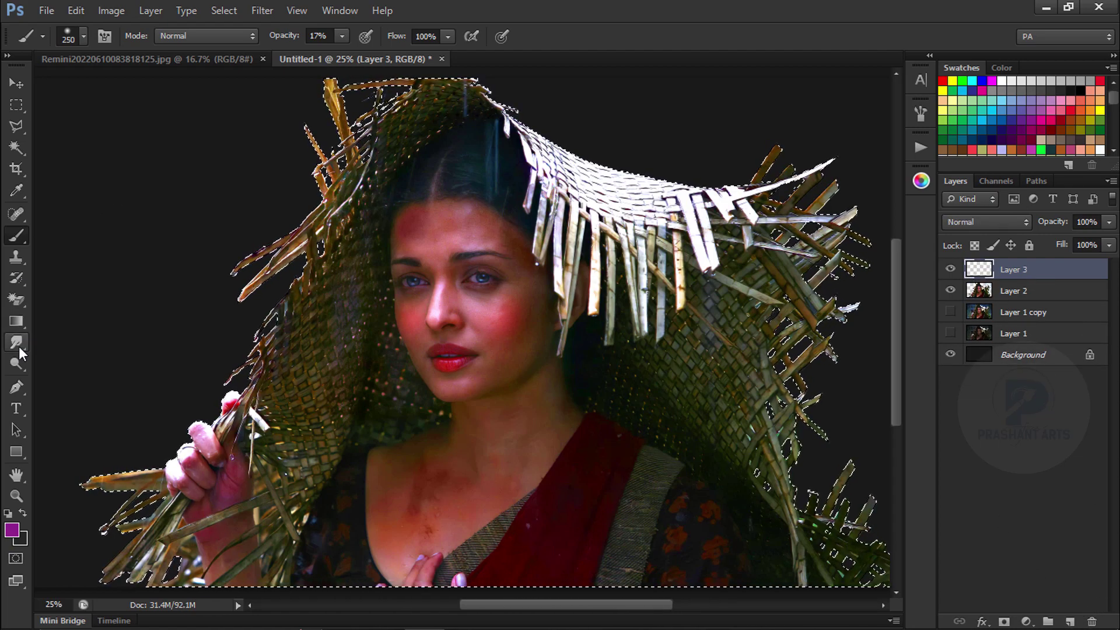
Prepare a soft white brush of about 45 px with pressure-controlled opacity for painting highlights on the face in Layer 3
key(d)
key(x)
click(366, 36)
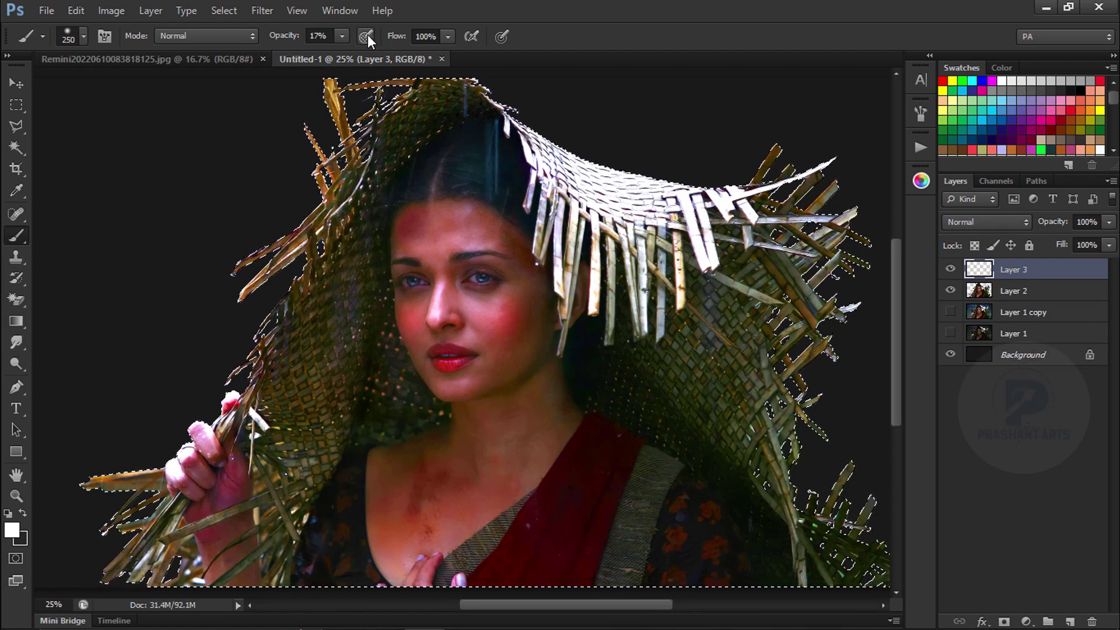
click(84, 36)
click(37, 183)
click(607, 42)
key(ctrl+plus)
key(ctrl+plus)
key(ctrl+plus)
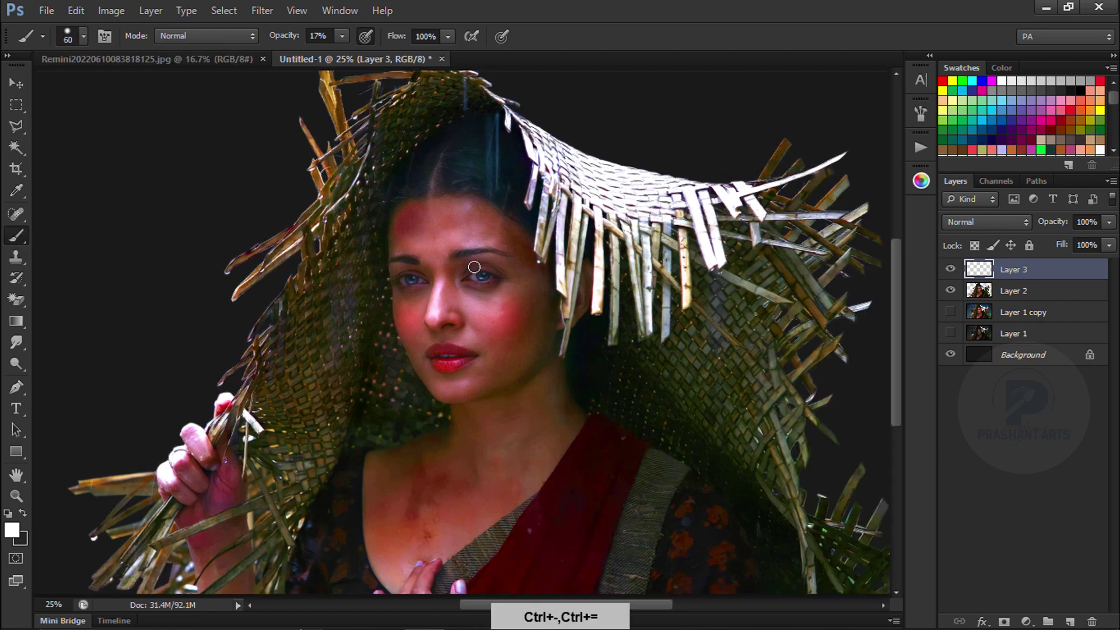
key(bracketleft)
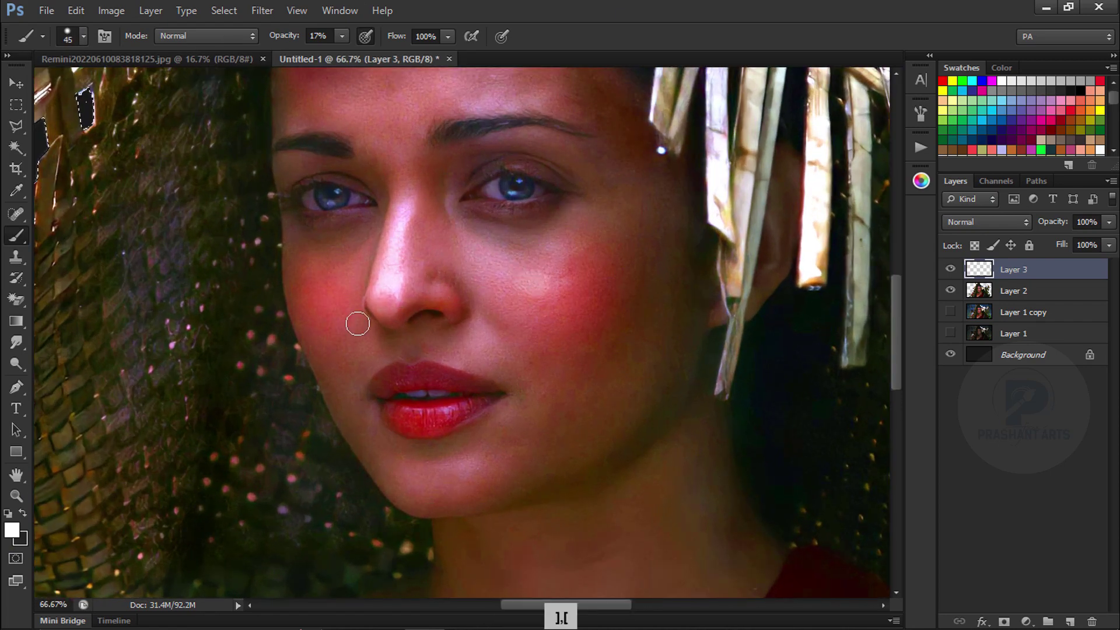
Undo the trial strokes, set the brush opacity to 8%, and paint soft white highlights on the shaded-side cheek and chin
key(ctrl+alt+z)
drag(298, 35, 286, 36)
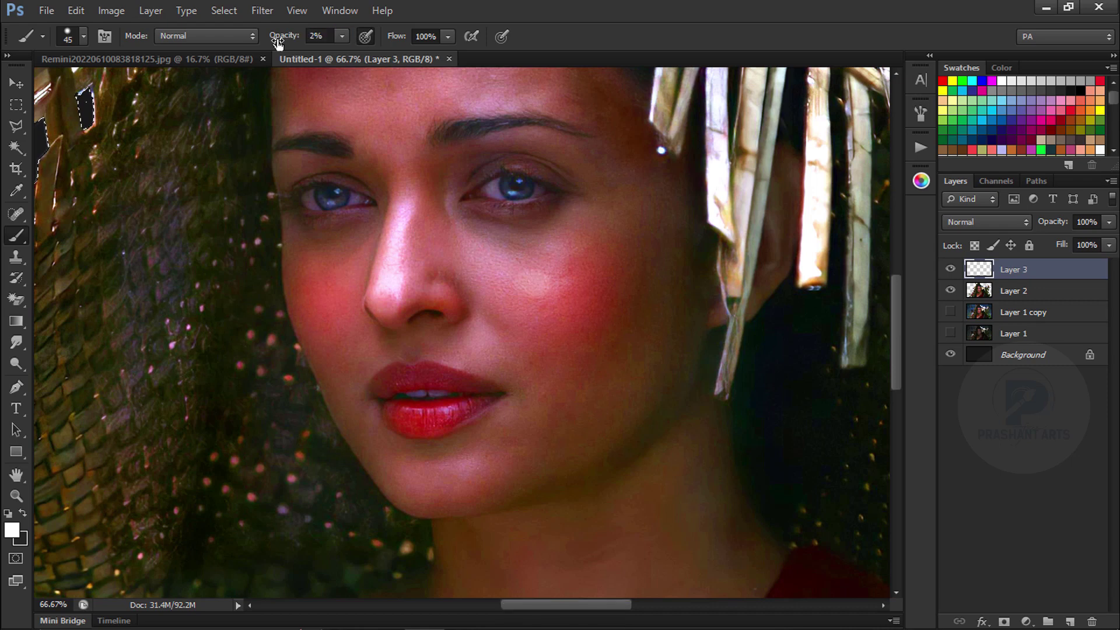
key(ctrl+alt+z)
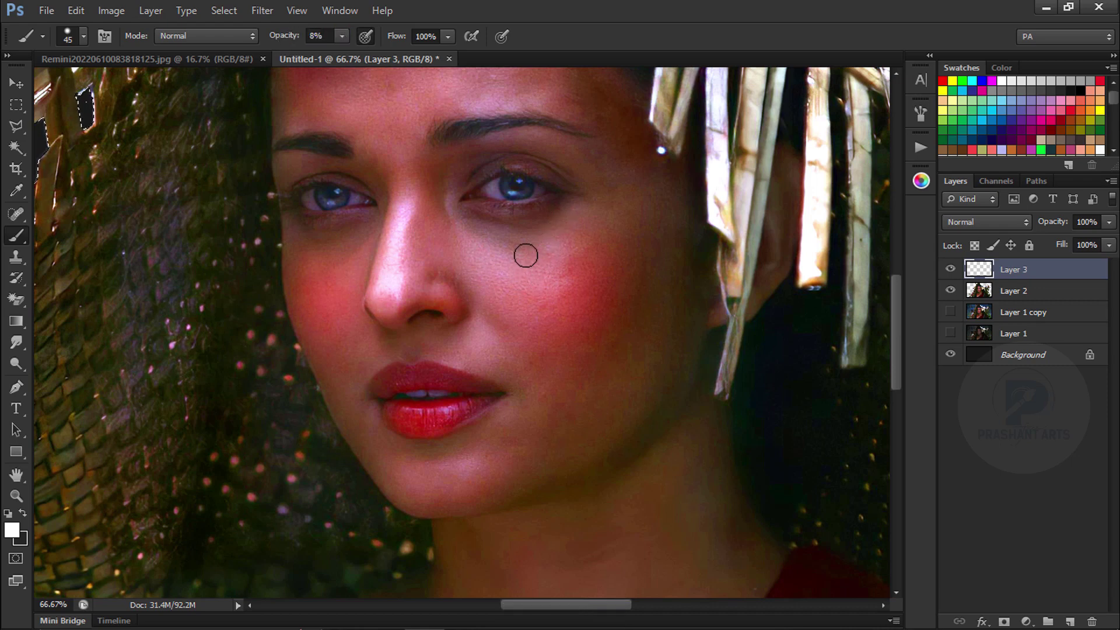
drag(355, 302, 368, 328)
key(bracketleft)
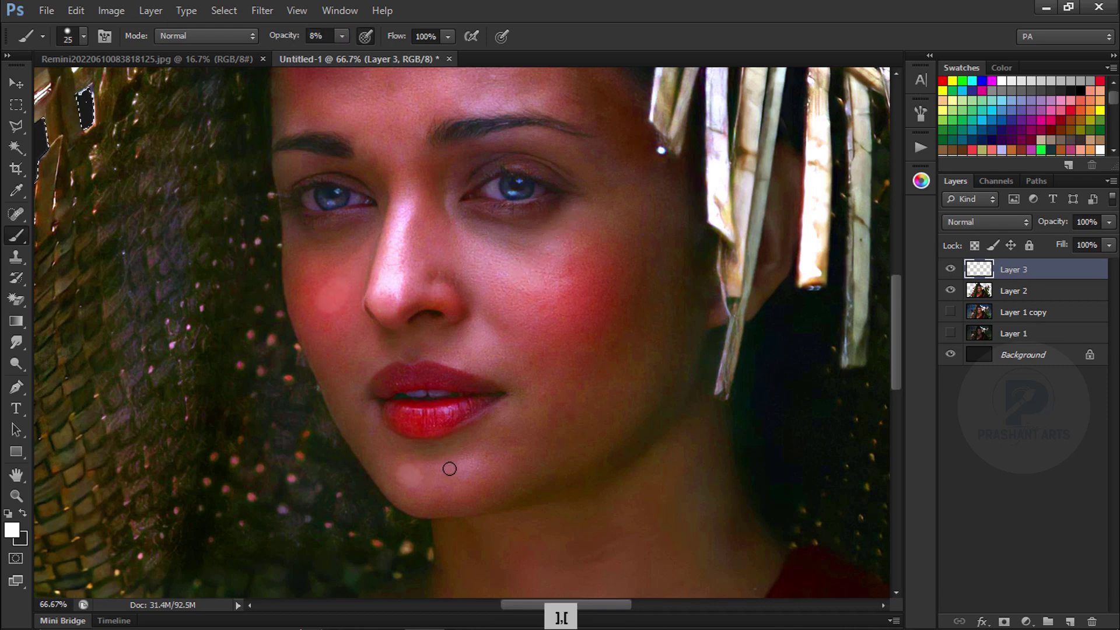
drag(480, 151, 463, 300)
key(bracketright)
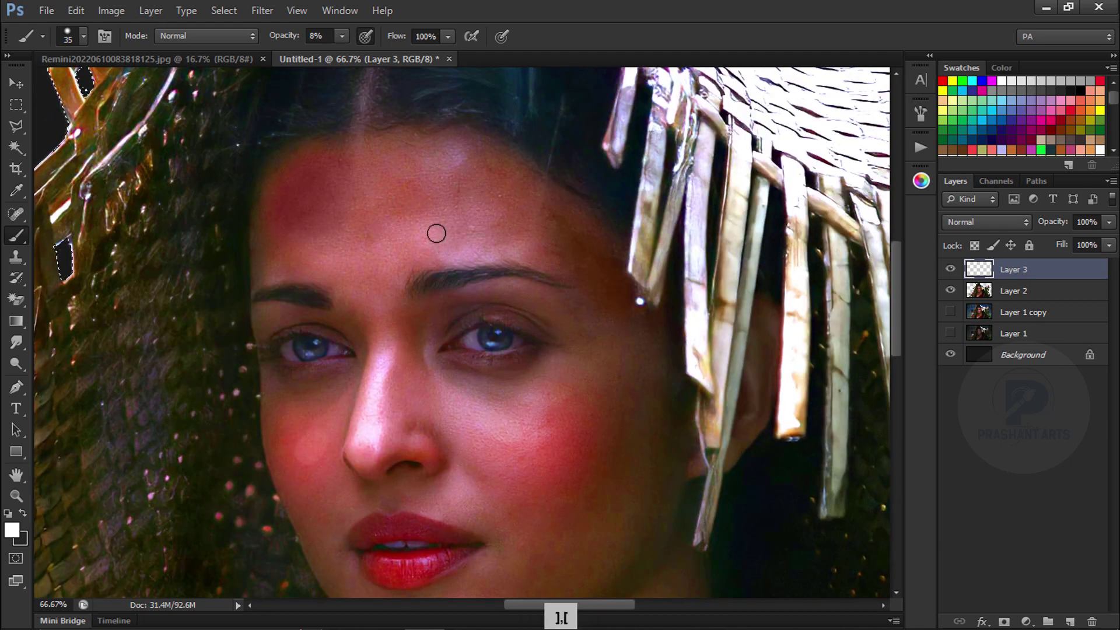
Paint faint white highlights on the forehead and around the nose with the brush between 25 and 35 px
key(bracketleft)
key(bracketleft)
key(bracketleft)
key(bracketleft)
key(bracketleft)
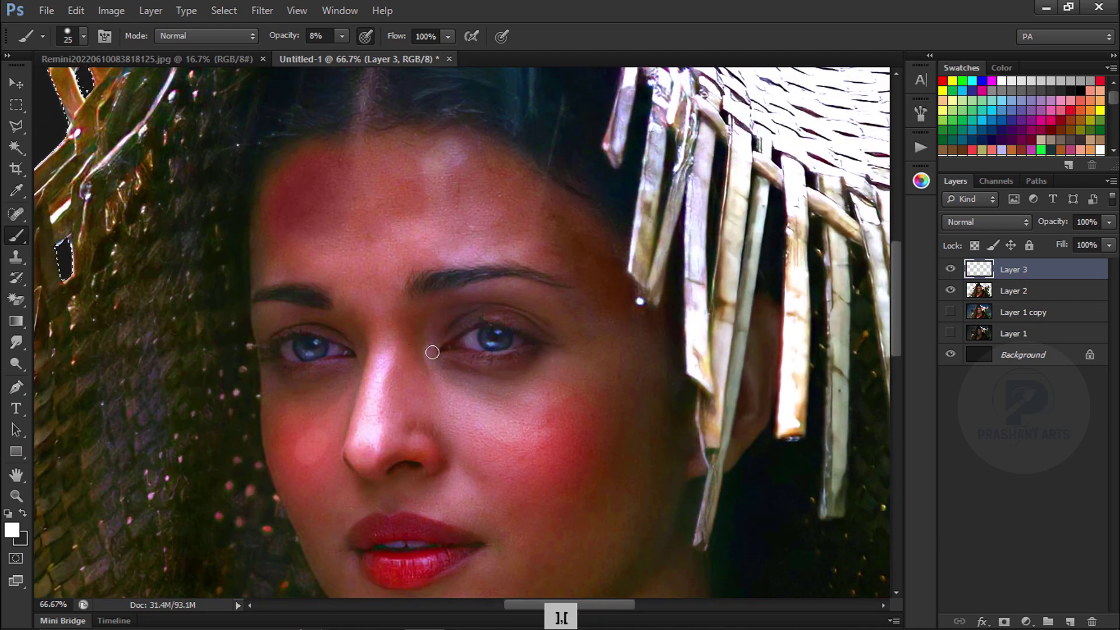
key(bracketright)
key(bracketright)
key(bracketright)
key(bracketright)
key(bracketright)
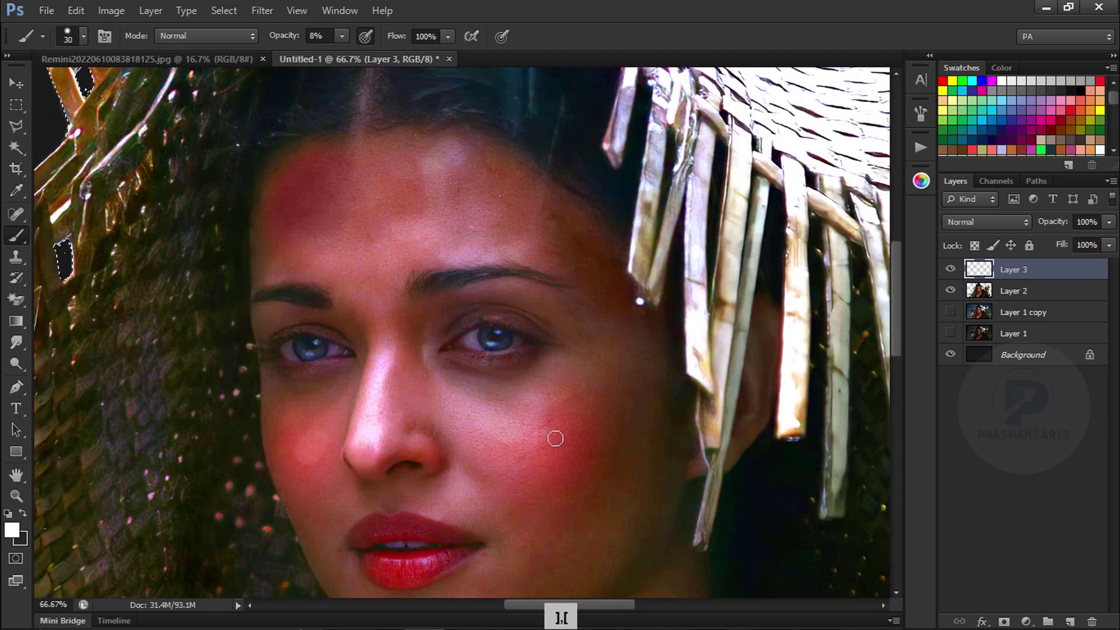
Reduce the brush to 7 px and paint fine white highlights on the lower lip
key(space)
drag(444, 515, 420, 288)
key(ctrl+equal)
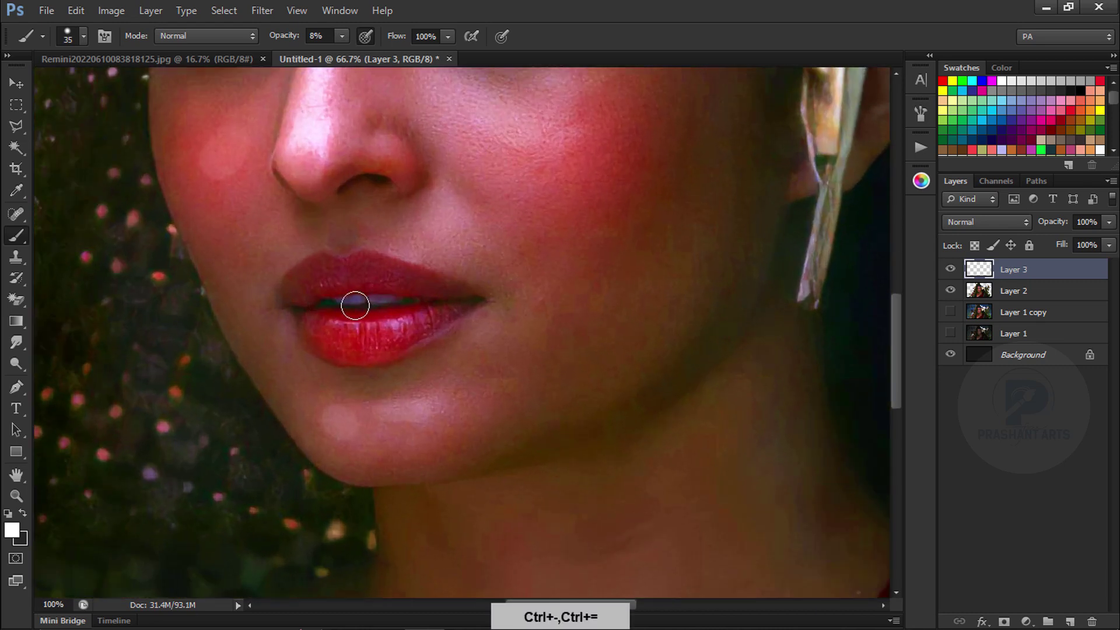
key(bracketleft)
key(bracketleft)
key(bracketleft)
key(bracketleft)
key(bracketleft)
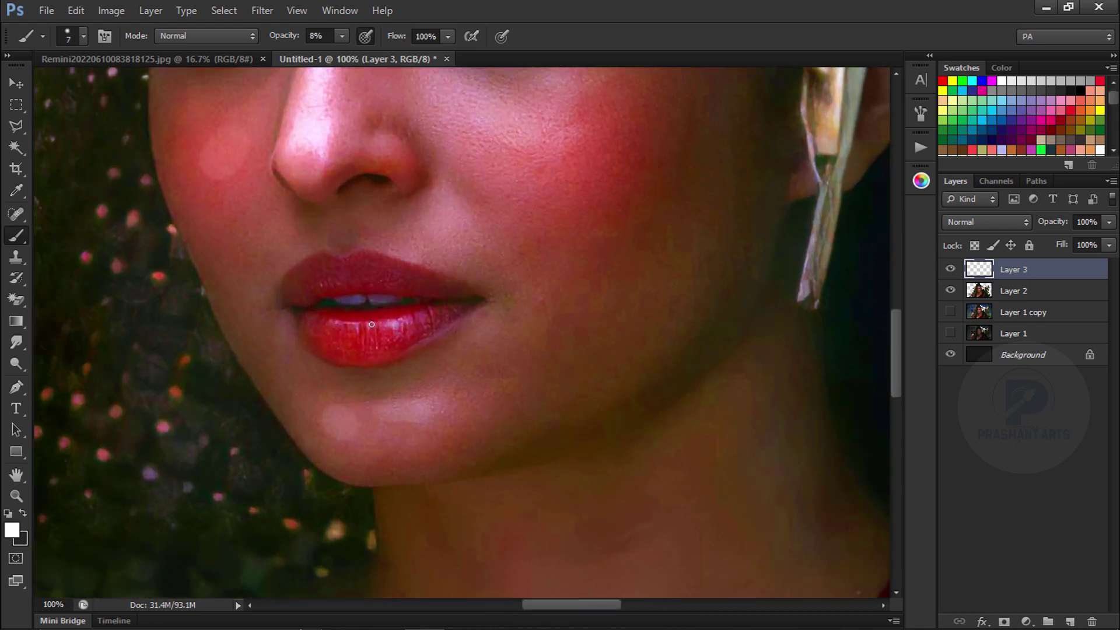
key(ctrl+minus)
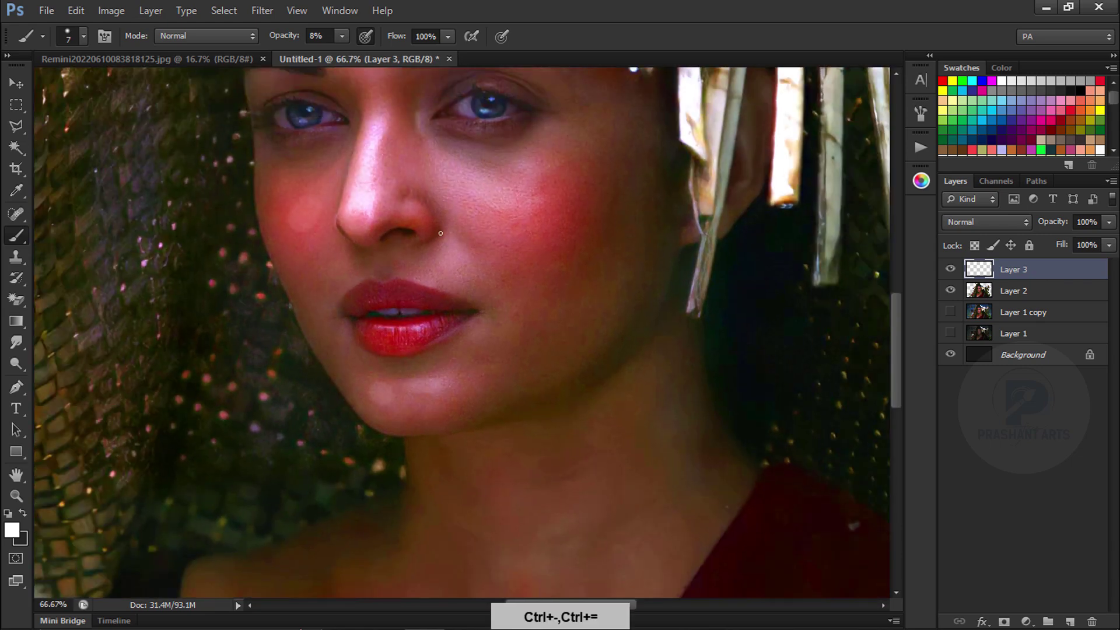
Enlarge the brush to 20 px and undo the last highlight stroke beside the nose
key(bracketright)
key(bracketright)
key(bracketright)
key(bracketright)
key(bracketright)
key(ctrl+alt+z)
key(bracketright)
key(bracketleft)
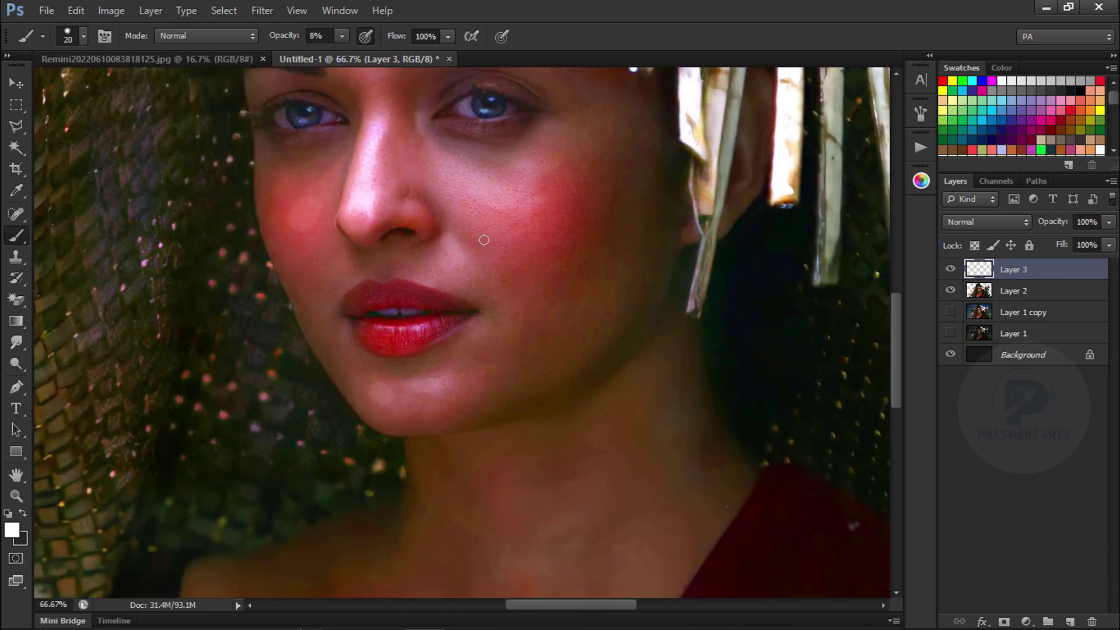
Lower the opacity of the highlight layer, Layer 3
key(ctrl+minus)
key(ctrl+minus)
drag(1052, 222, 1042, 225)
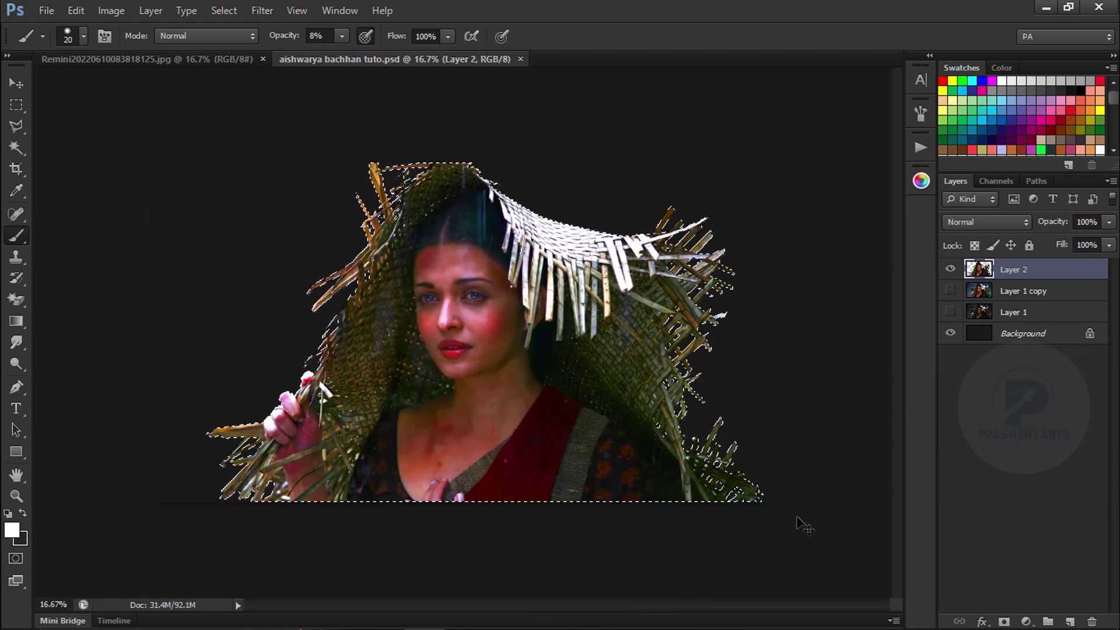
Apply a Selective Color adjustment to Layer 2 with the Blacks range's Black value at 8%
key(alt+i)
key(j)
key(s)
click(881, 370)
click(865, 516)
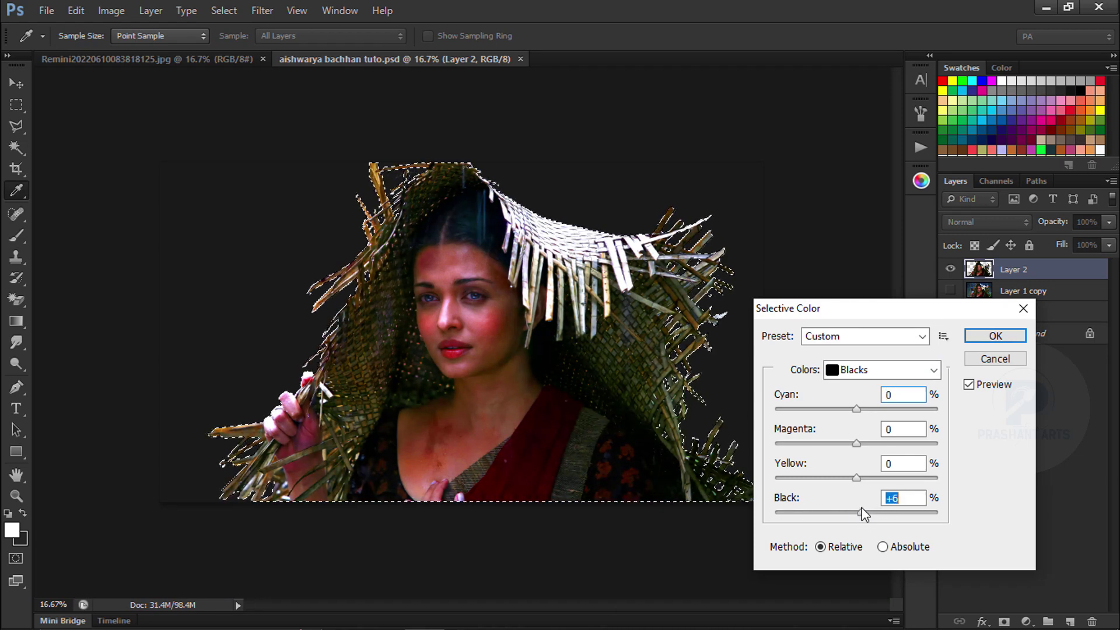
click(970, 385)
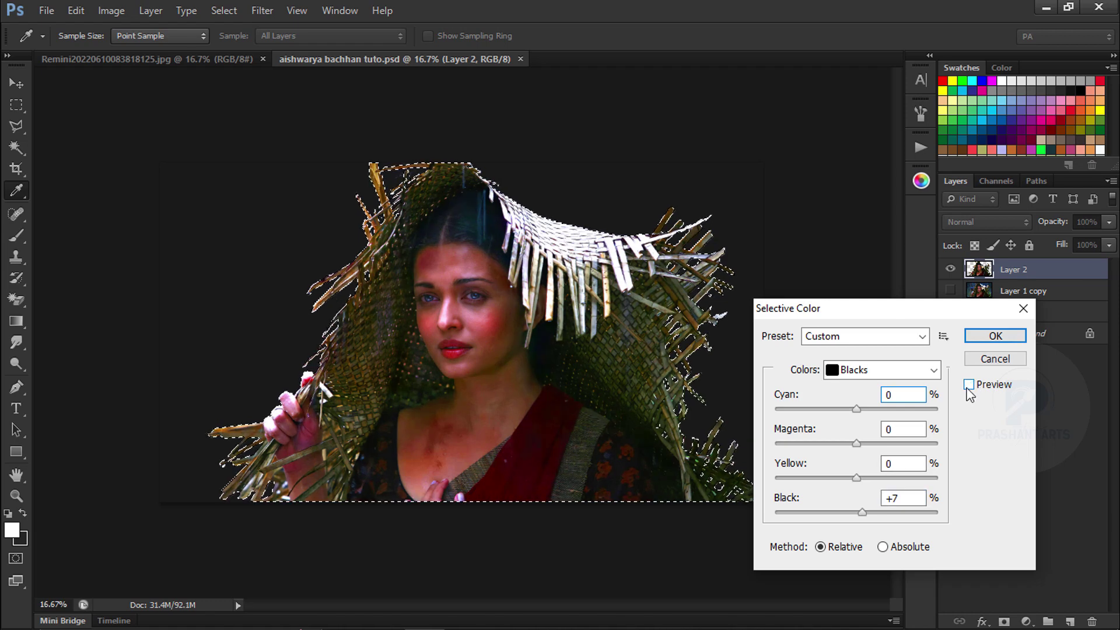
drag(862, 513, 867, 513)
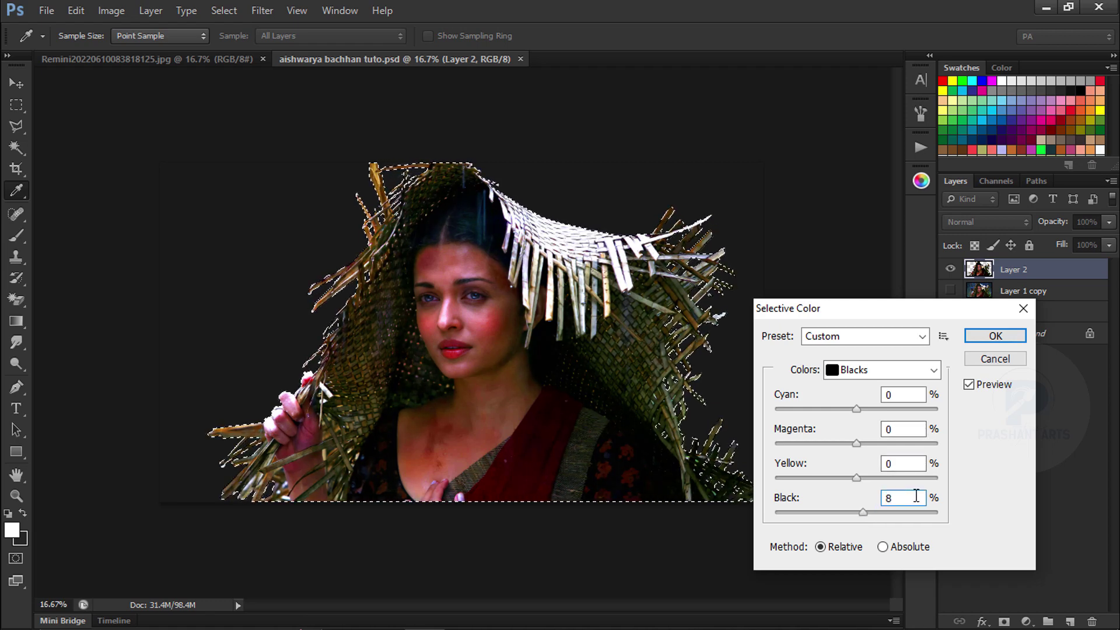
key(Return)
key(b)
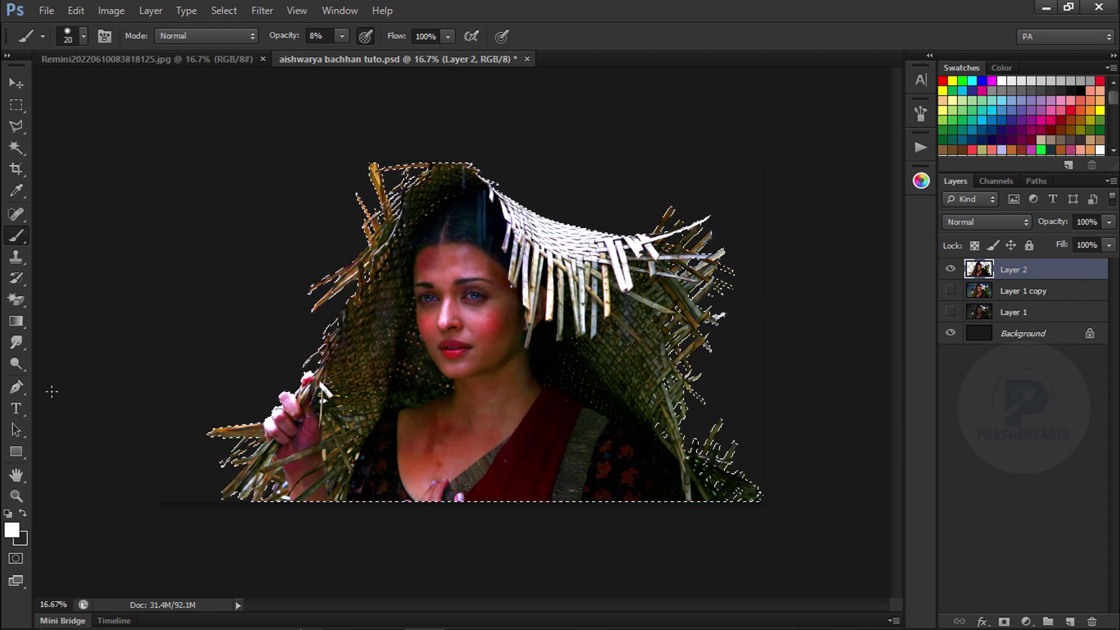
Start a Pen path at the bare shoulder and trace along it and up the neck to beneath the chin
click(23, 390)
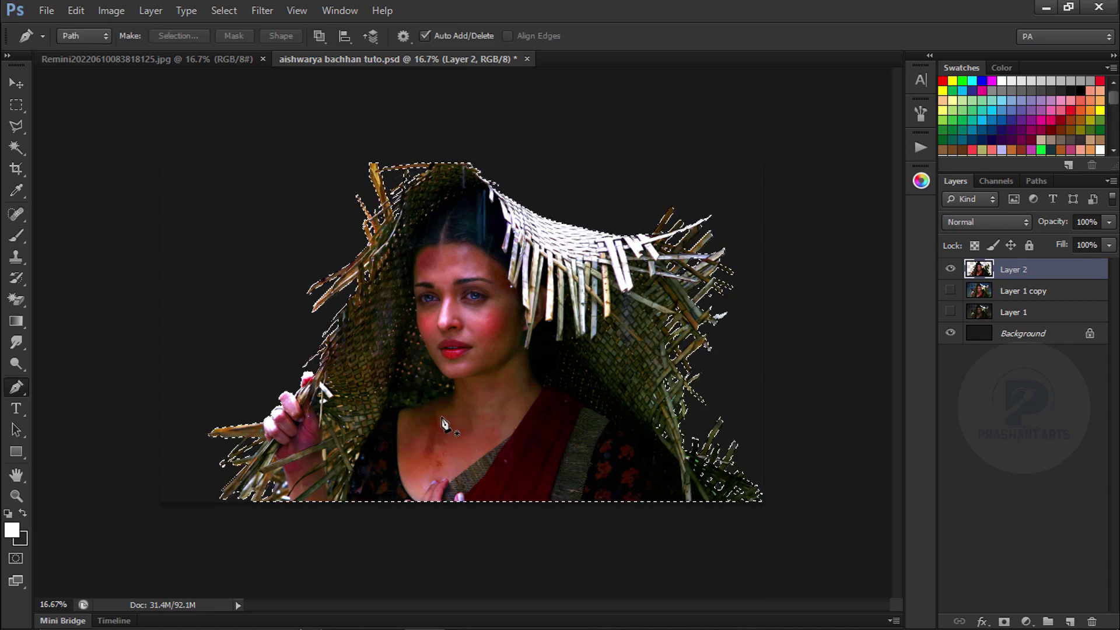
key(ctrl+plus)
key(ctrl+plus)
key(space)
drag(385, 441, 403, 274)
key(ctrl+plus)
key(space)
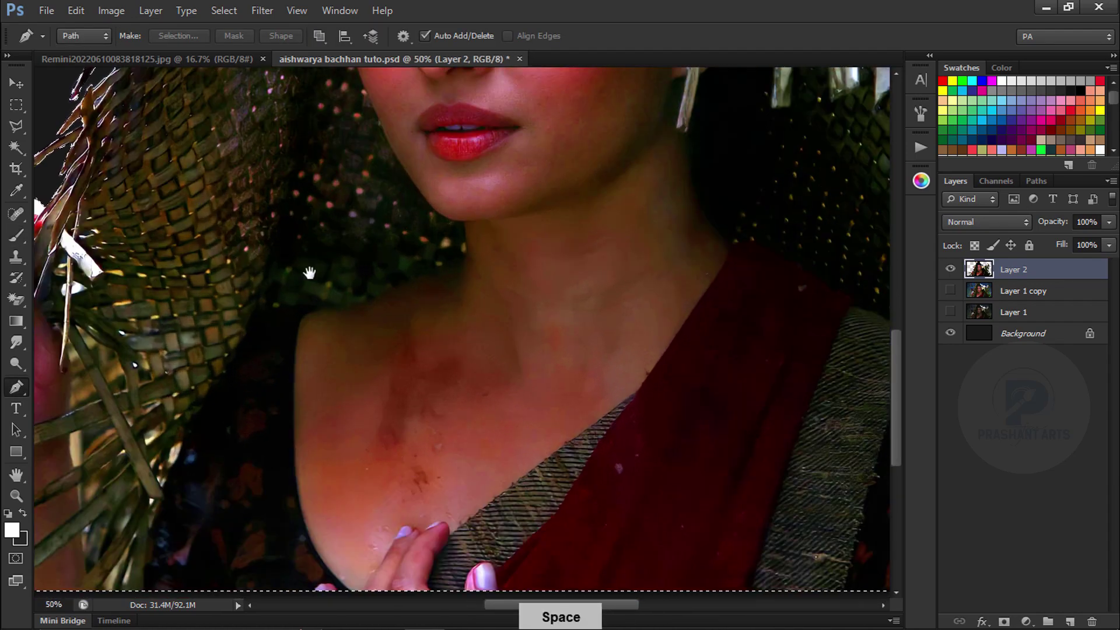
click(306, 317)
drag(327, 310, 333, 310)
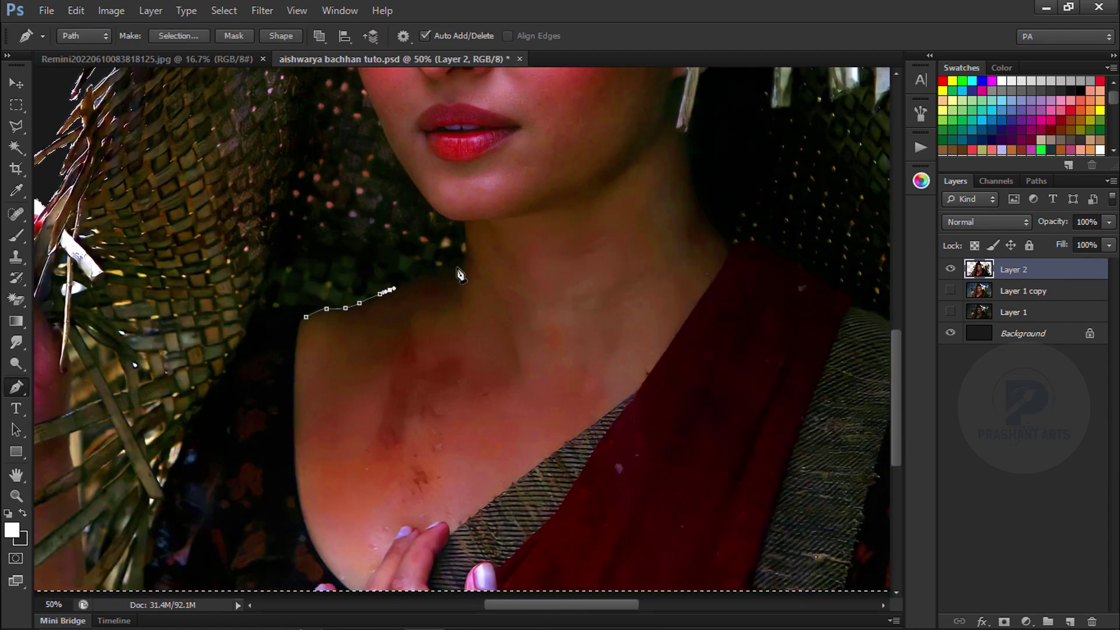
key(ctrl+plus)
key(ctrl+alt+z)
drag(457, 264, 467, 242)
click(463, 191)
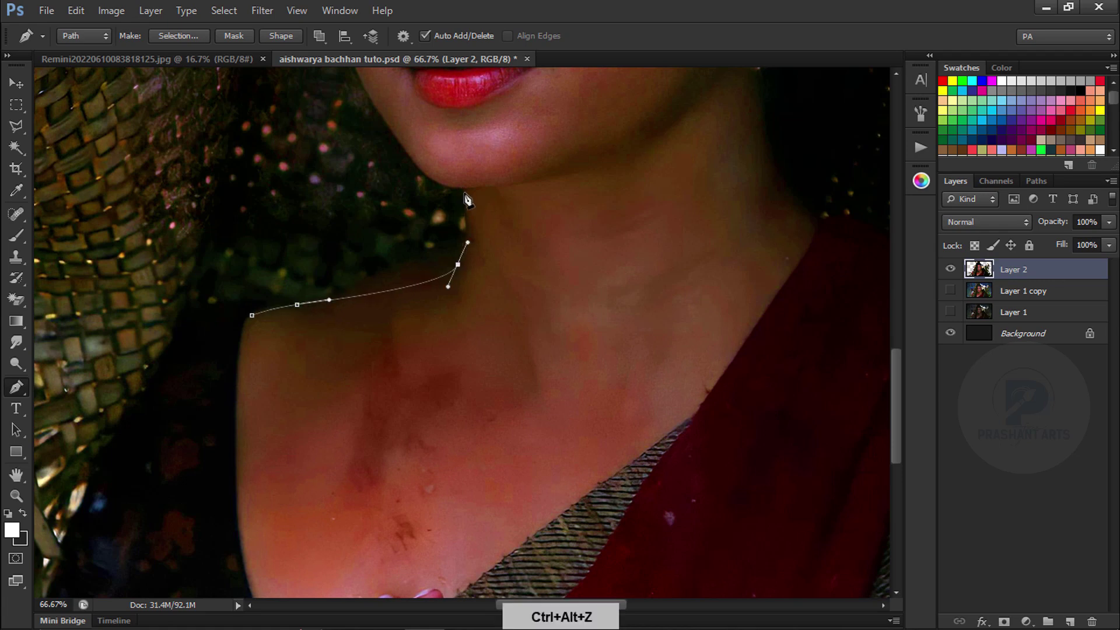
Continue the path around the chin and up the jaw and cheek on the shaded side of the face
alt+click(462, 192)
key(ctrl+plus)
key(space)
drag(441, 353, 404, 303)
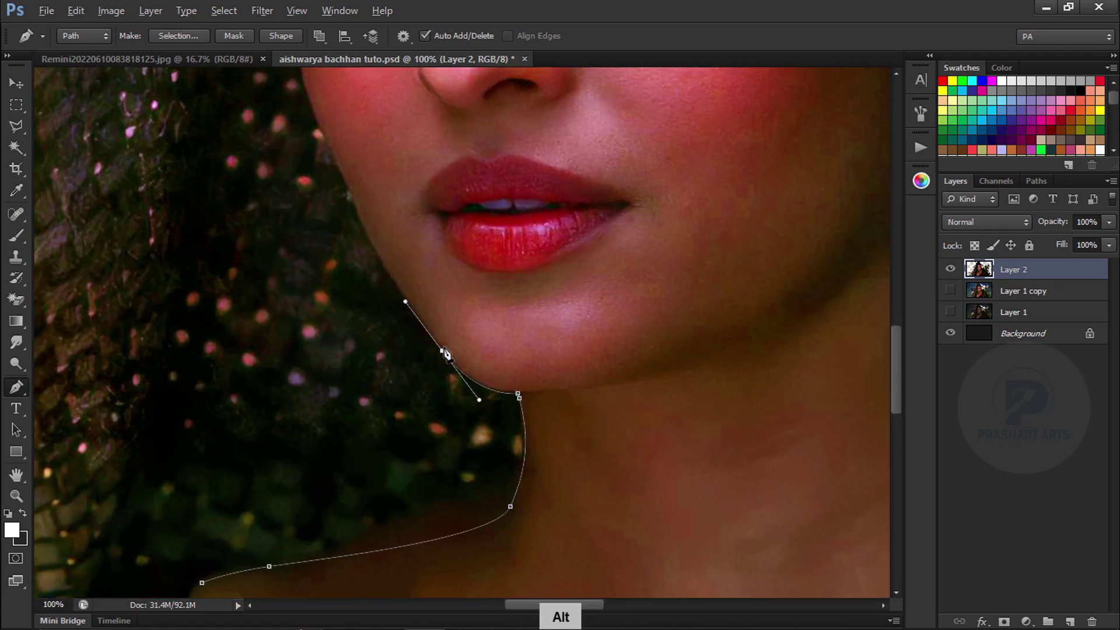
alt+click(442, 352)
key(space)
drag(363, 217, 457, 408)
key(space)
drag(389, 175, 444, 476)
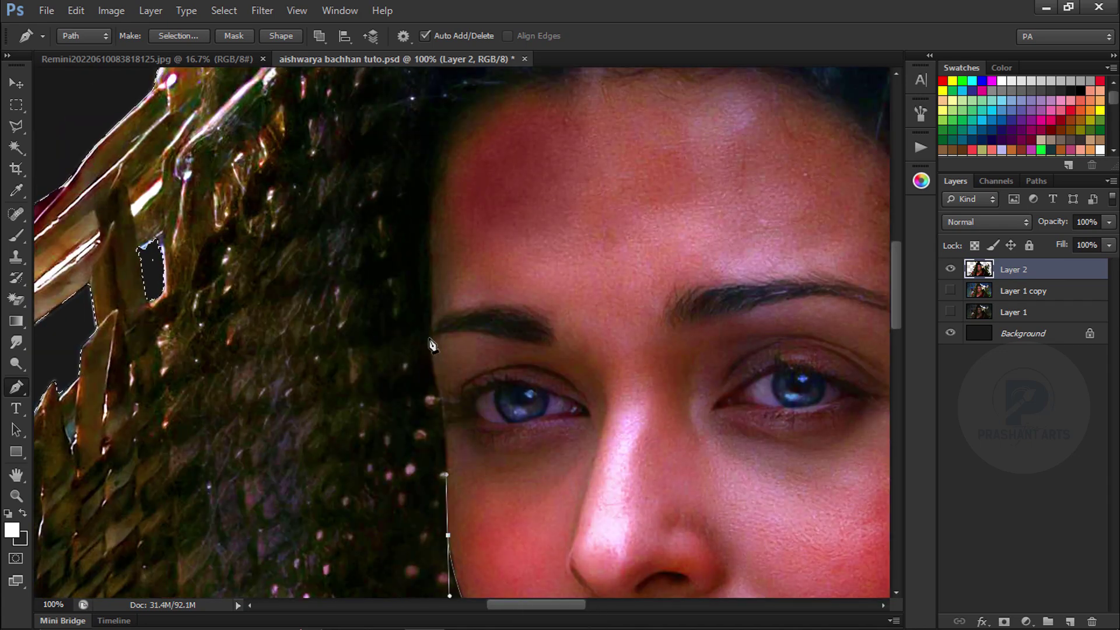
Extend the path past the temple and around the hair to the top of the head beneath the woven cover
drag(440, 411, 385, 494)
key(space)
drag(415, 218, 483, 126)
key(space)
drag(483, 126, 253, 380)
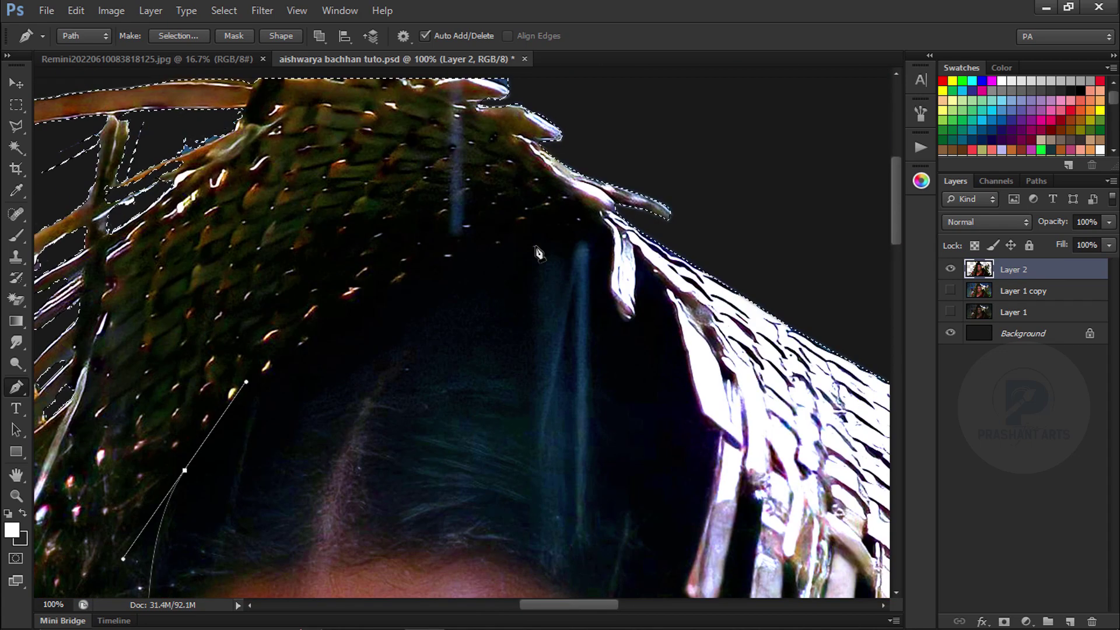
drag(538, 246, 696, 249)
alt+click(538, 246)
Trace the path down the inner edge of the woven fringe and around the first short strip over the hair
click(594, 234)
click(612, 236)
click(607, 284)
key(space)
drag(712, 472, 621, 169)
click(600, 265)
click(588, 284)
click(602, 305)
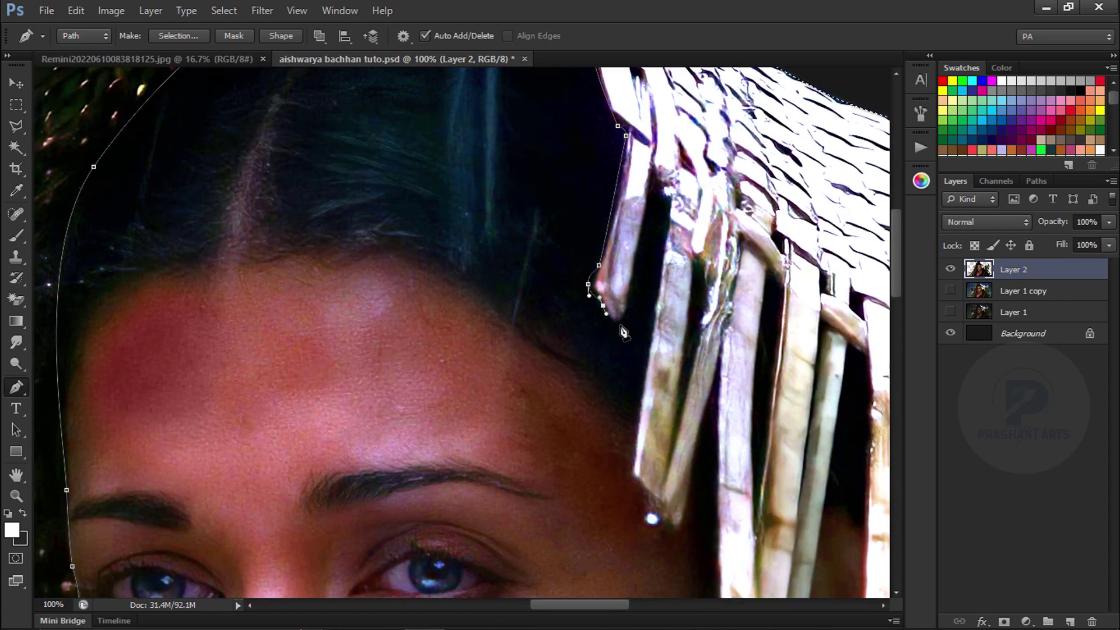
click(640, 403)
Continue the path along the hanging fringe strips beside the forehead and cheek to the long strip's tip by the ear
key(space)
drag(712, 507, 628, 260)
click(598, 279)
click(630, 355)
key(space)
drag(694, 496, 602, 344)
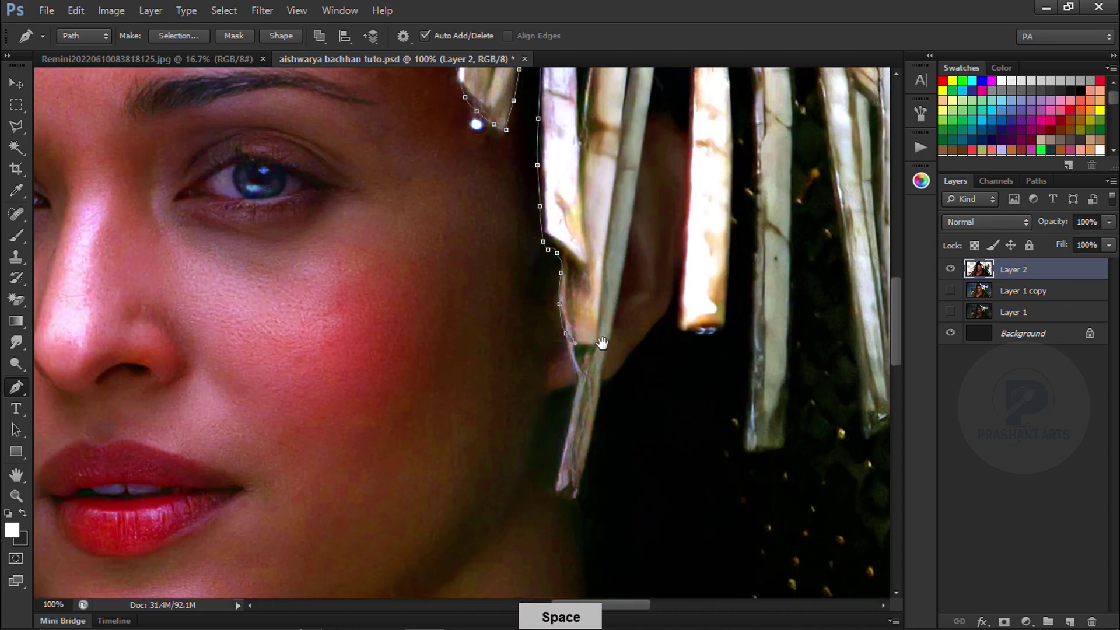
drag(556, 479, 555, 488)
Trace the path back up the far edge of the long strip to the gap above the ear
click(626, 229)
click(634, 191)
drag(643, 153, 645, 135)
drag(649, 122, 649, 115)
key(space)
drag(648, 117, 545, 355)
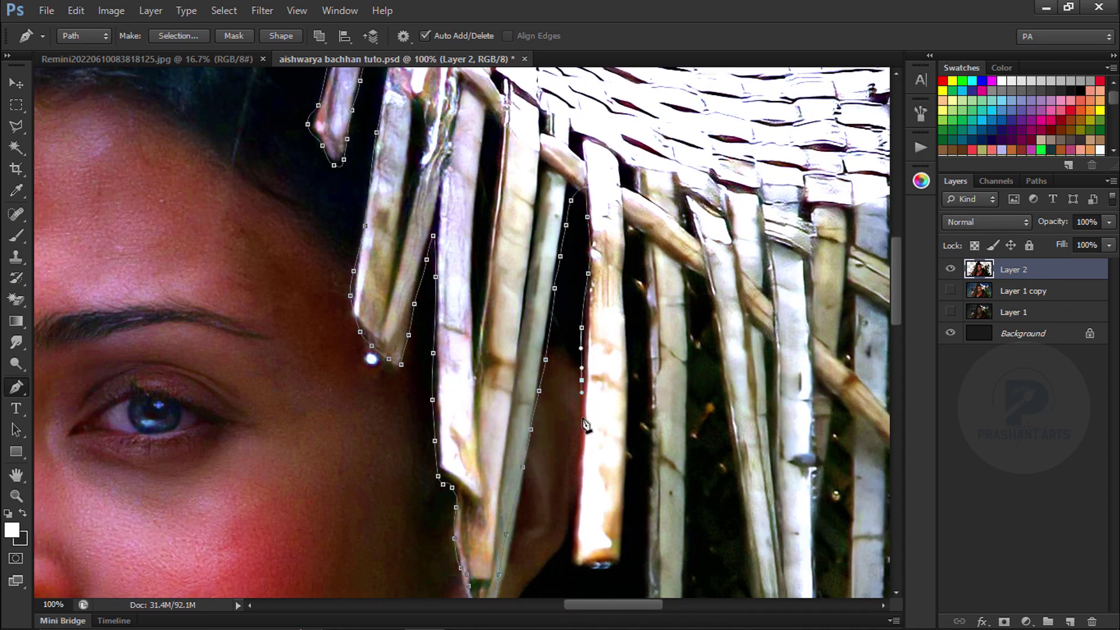
Follow the next hanging strip downward, trace behind the ear, and continue down the neck to the red sari's upper edge
click(583, 420)
click(582, 457)
click(581, 480)
click(578, 501)
key(space)
drag(578, 501, 507, 166)
drag(441, 538, 447, 566)
drag(447, 567, 292, 242)
click(345, 313)
drag(297, 400, 287, 412)
drag(373, 345, 461, 193)
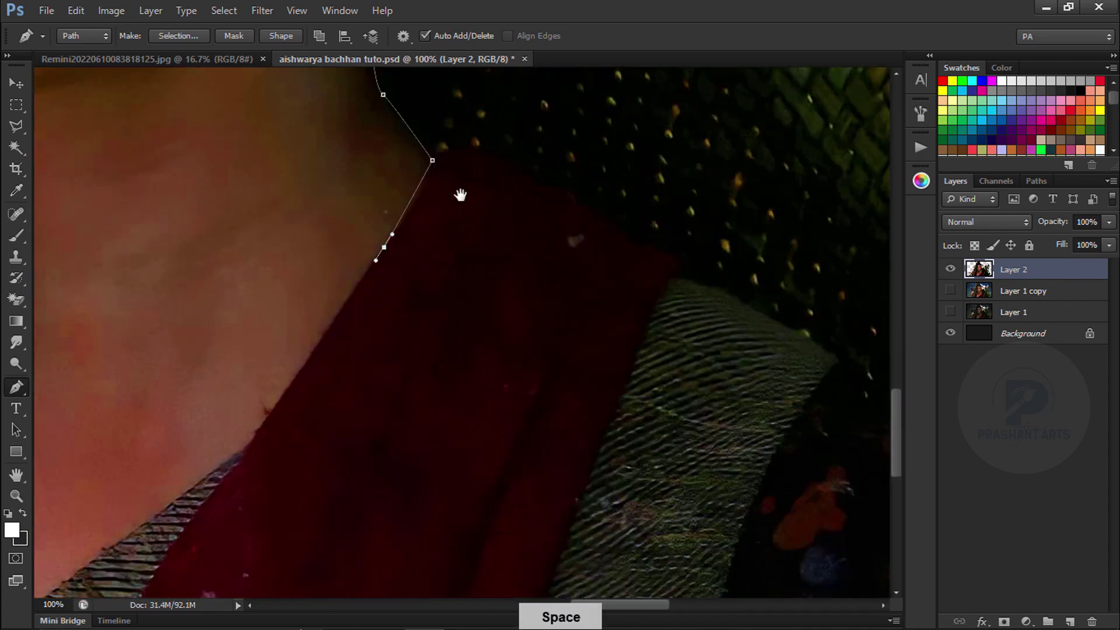
Trace the path along the red sari and its striped border across the chest to the raised fingers
drag(385, 293, 370, 314)
click(371, 310)
drag(240, 412, 538, 246)
click(540, 252)
click(493, 273)
click(310, 416)
click(289, 436)
key(space)
drag(278, 476, 371, 374)
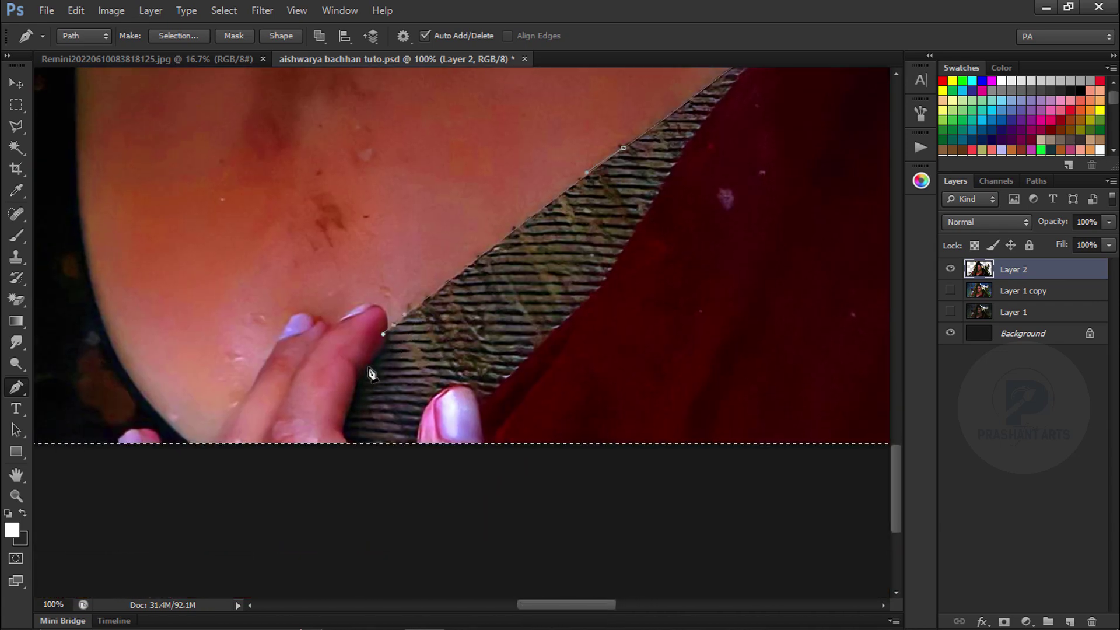
Trace the path down the fingers, loop it below the image edge, and go around the thumbnail
click(353, 393)
click(347, 412)
click(344, 431)
drag(363, 470, 404, 478)
click(409, 457)
click(413, 441)
click(421, 414)
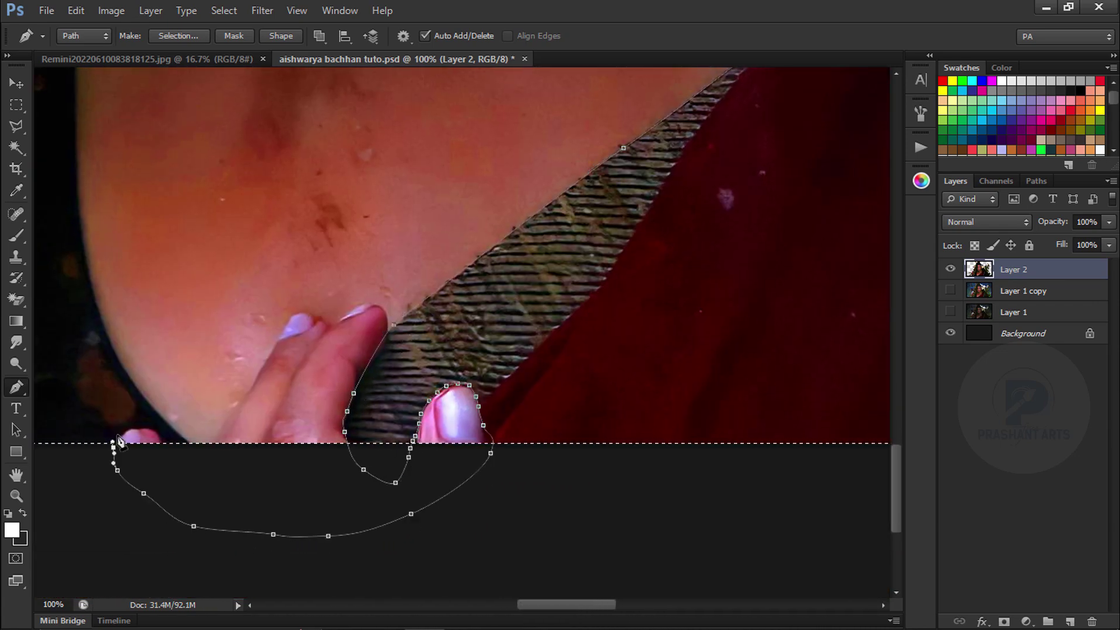
Trace up the blouse edge beside the chest and close the path at its starting point on the shoulder
drag(87, 259, 201, 448)
key(space)
drag(203, 262, 203, 248)
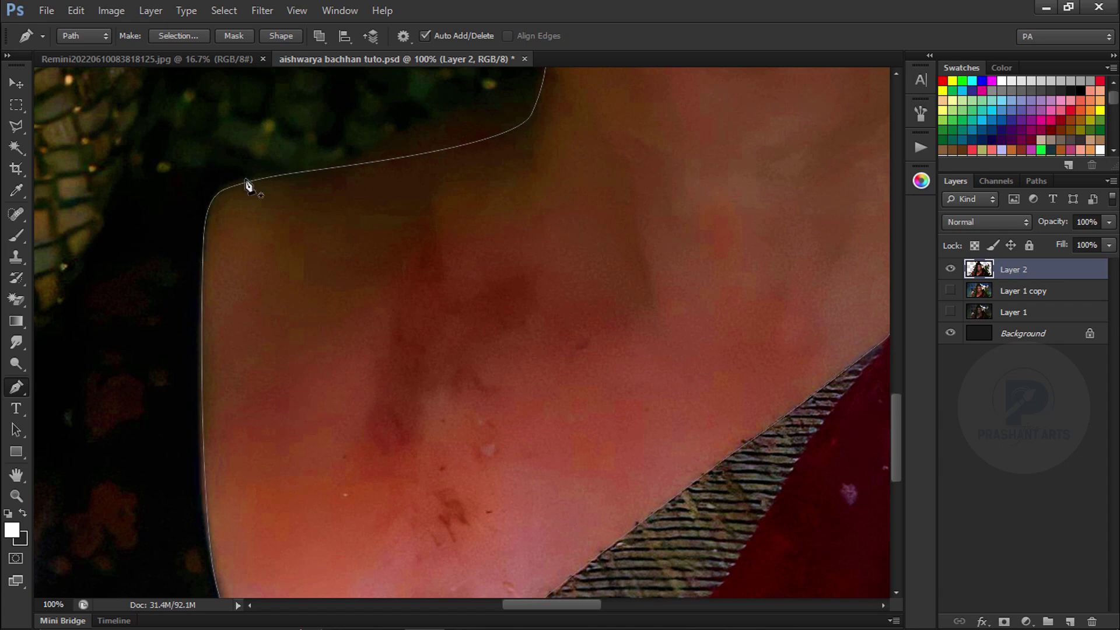
click(246, 185)
Turn the closed path into a selection and copy the enclosed face, hair, neck and chest onto a new layer
key(ctrl+Return)
key(ctrl+shift+alt+n)
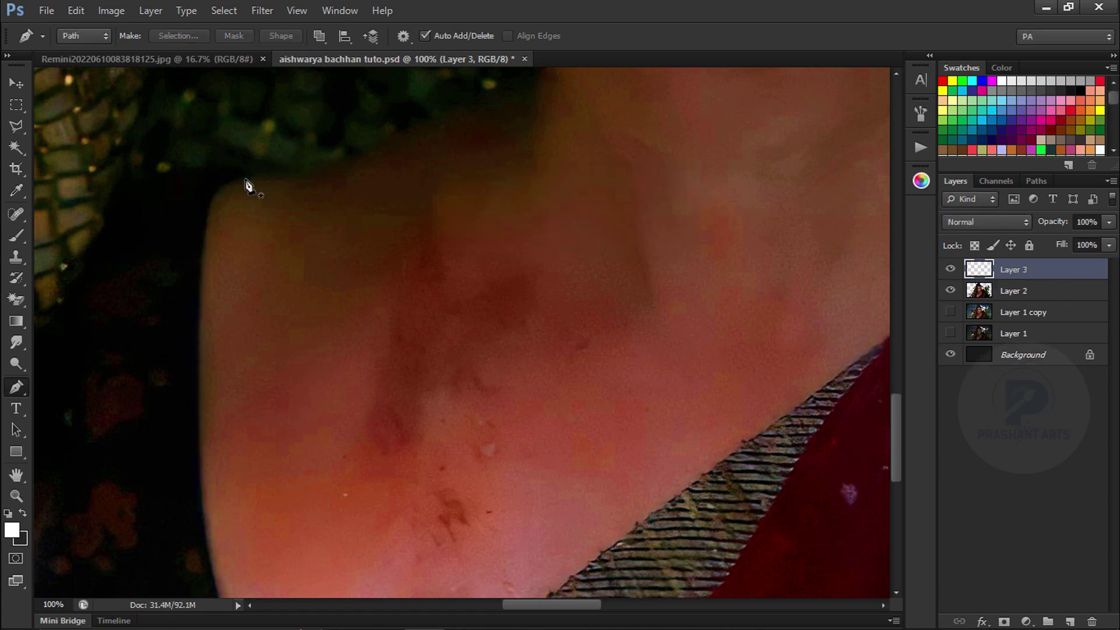
key(ctrl+minus)
key(ctrl+minus)
key(ctrl+minus)
key(ctrl+minus)
key(ctrl+minus)
key(v)
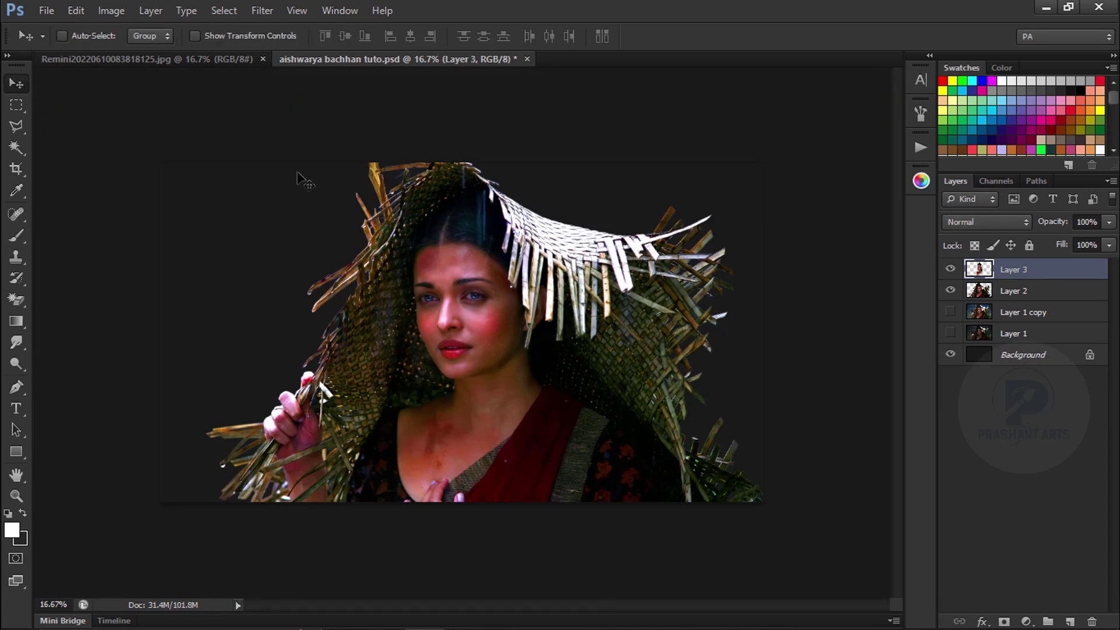
key(ctrl+equal)
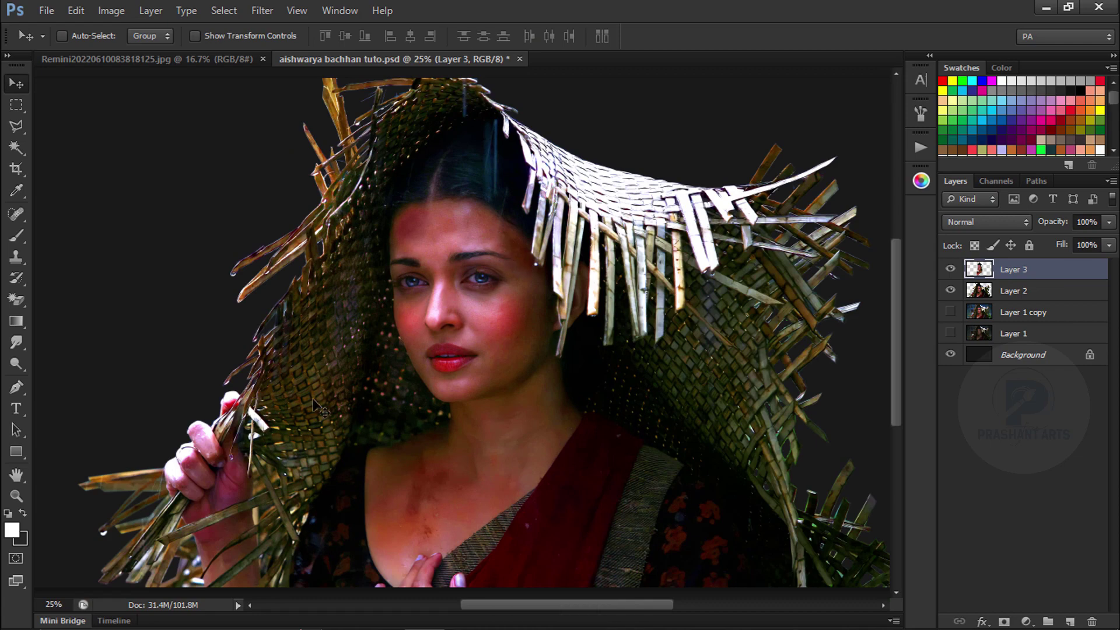
Trace a path on Layer 2 around the raised hand and forearm, following the edges of the crossing leaf strips
drag(320, 409, 409, 290)
click(977, 294)
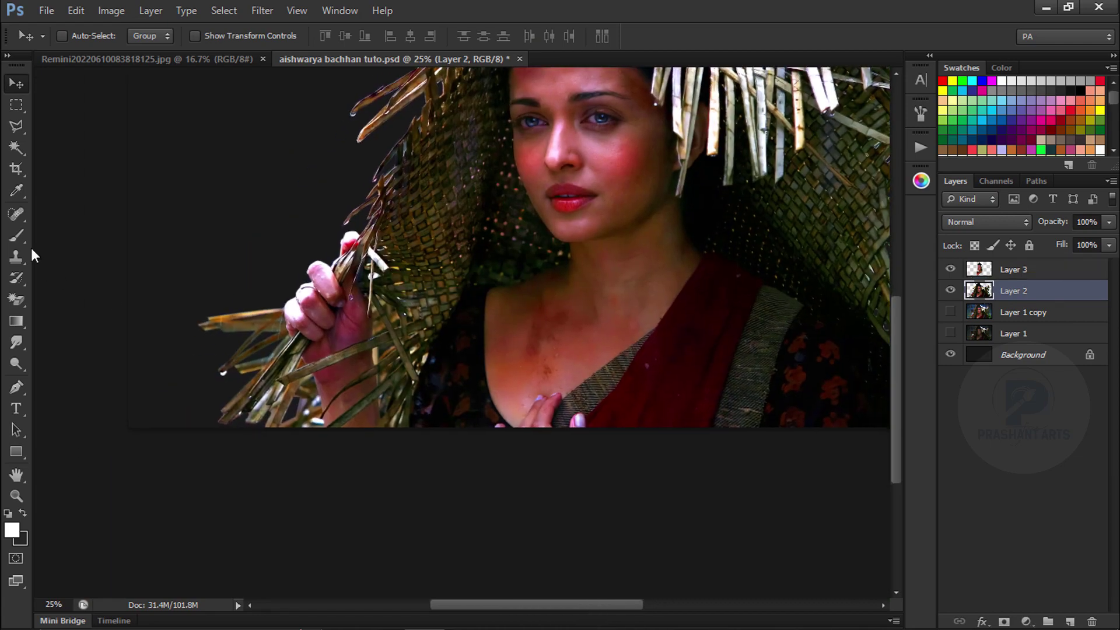
click(18, 385)
key(ctrl+equal)
key(ctrl+equal)
key(ctrl+equal)
drag(231, 513, 343, 407)
key(ctrl+equal)
click(342, 423)
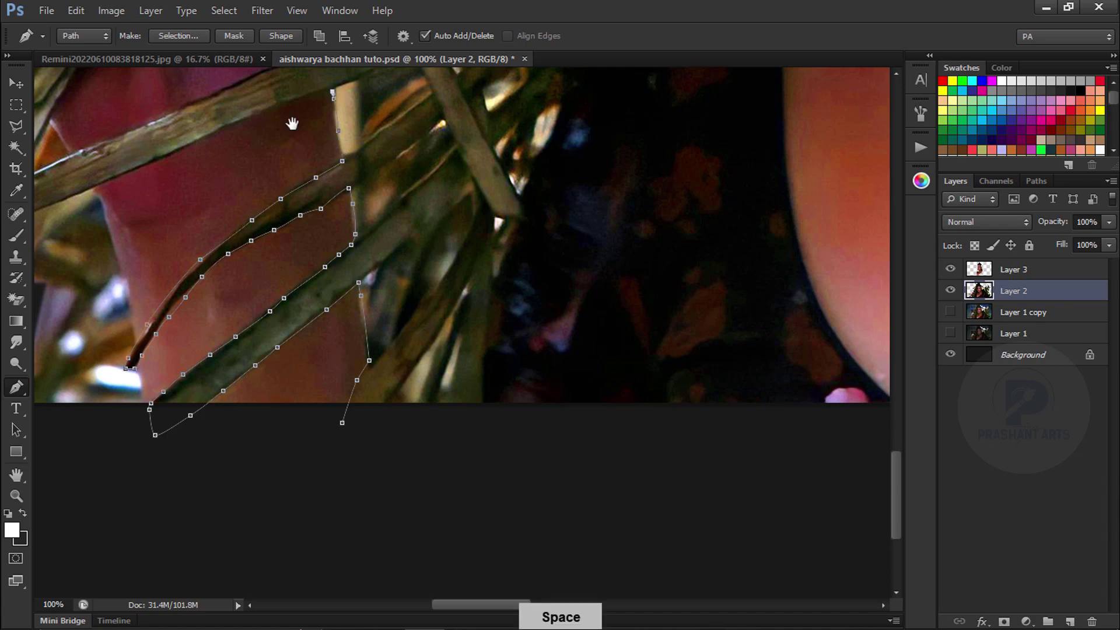
Undo the path points that follow the leaf strips across the forearm
drag(292, 117, 491, 264)
key(ctrl+minus)
key(ctrl+minus)
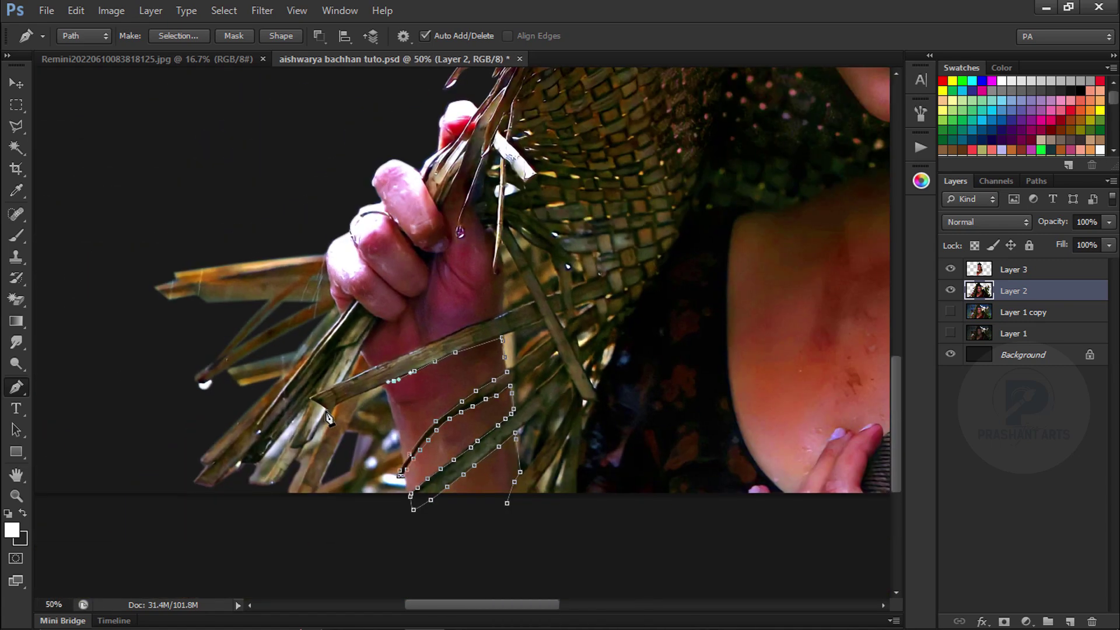
key(ctrl+alt+z)
key(ctrl+alt+z)
key(ctrl+alt+z)
key(ctrl+alt+z)
key(ctrl+alt+z)
key(ctrl+alt+z)
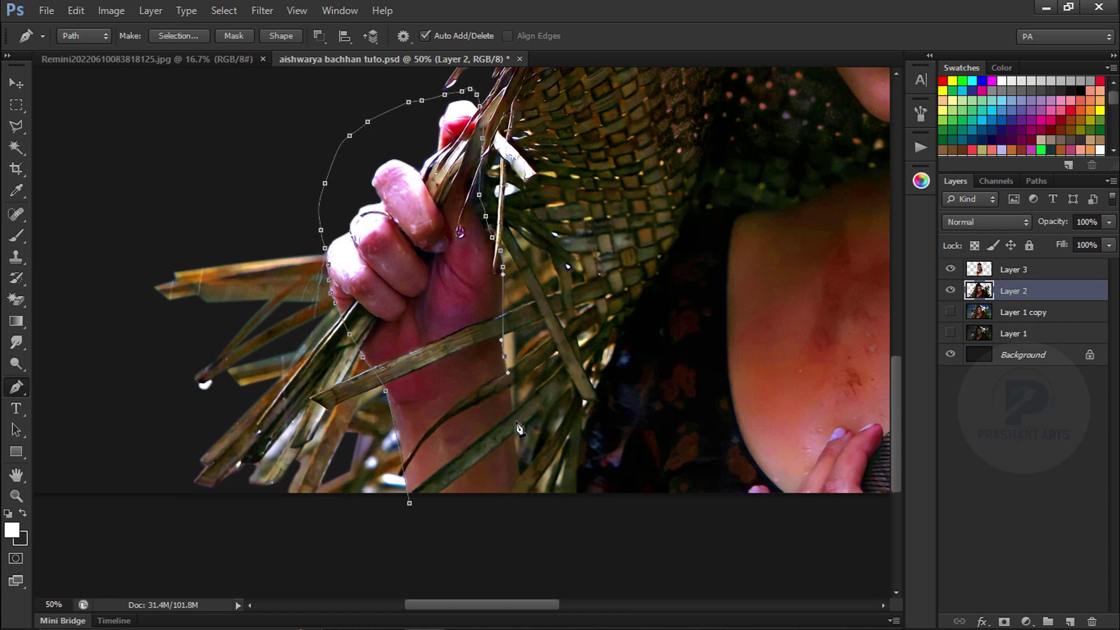
Turn the closed hand and forearm path into a selection feathered by 2 pixels, copy it onto a new layer, and hide Layer 2
key(ctrl+Return)
key(shift+F6)
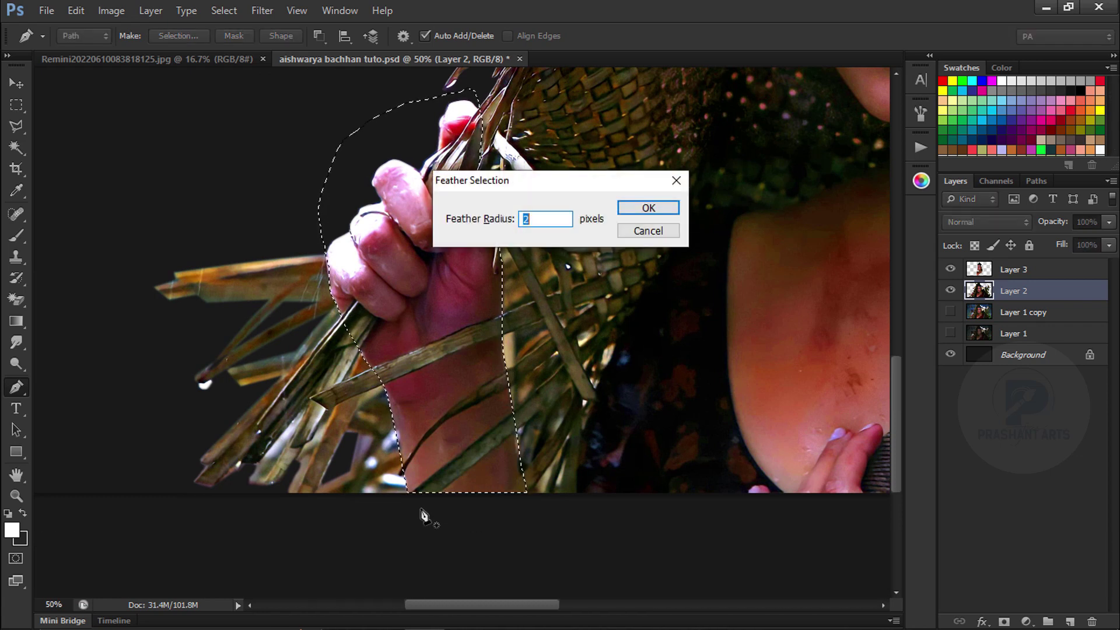
key(Return)
key(ctrl+j)
click(951, 313)
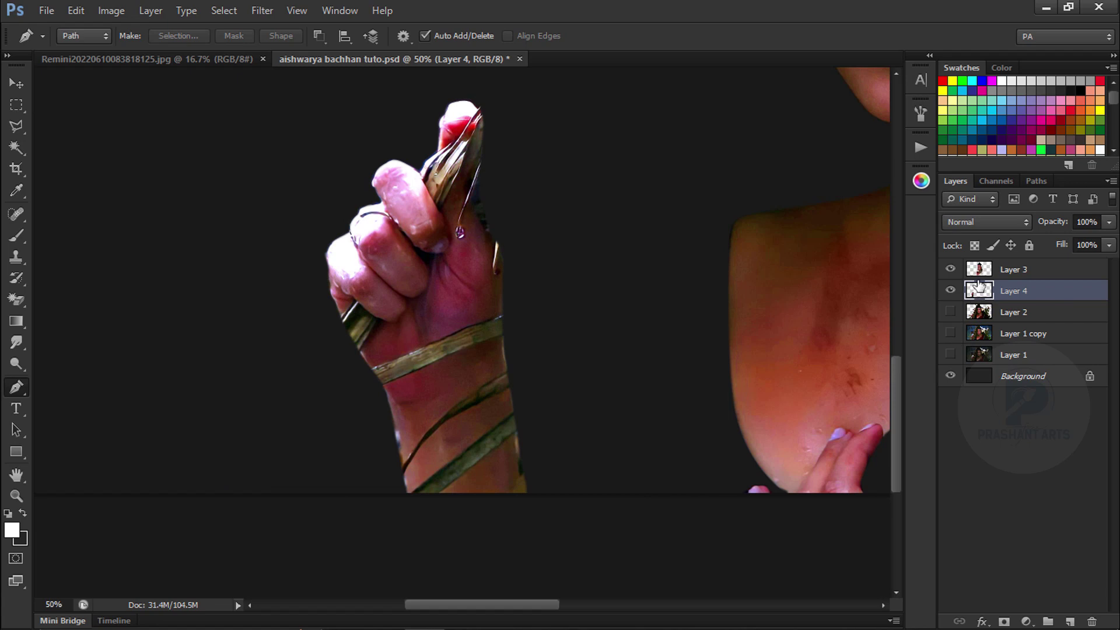
Outline the leaf pieces below the fingers and across the wrist with a path and delete them from the hand layer
key(ctrl+plus)
drag(296, 344, 312, 300)
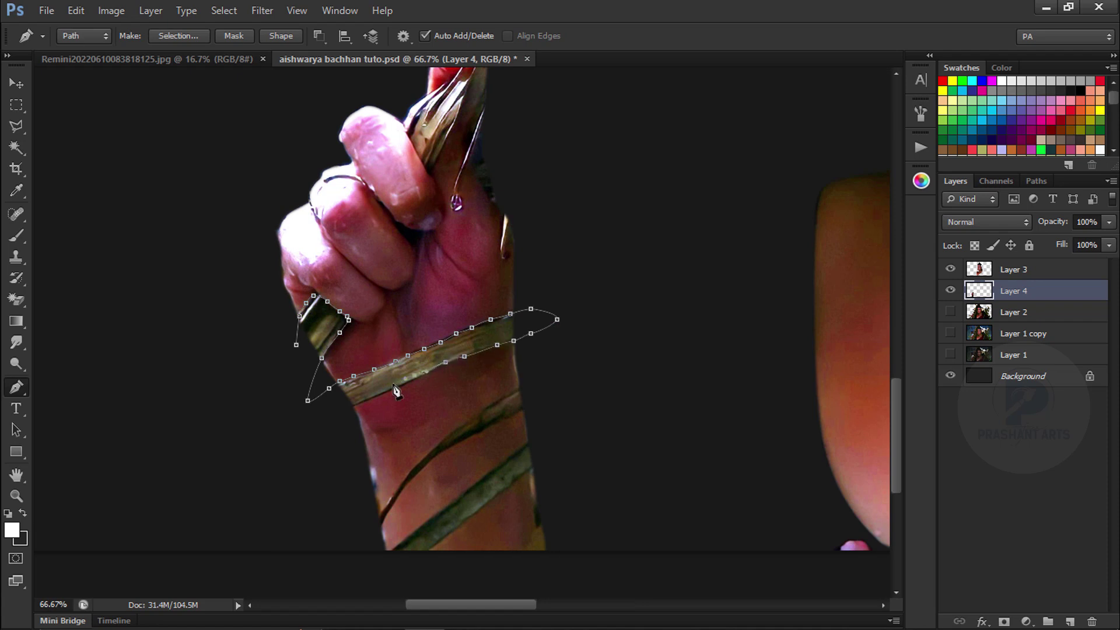
key(ctrl+Return)
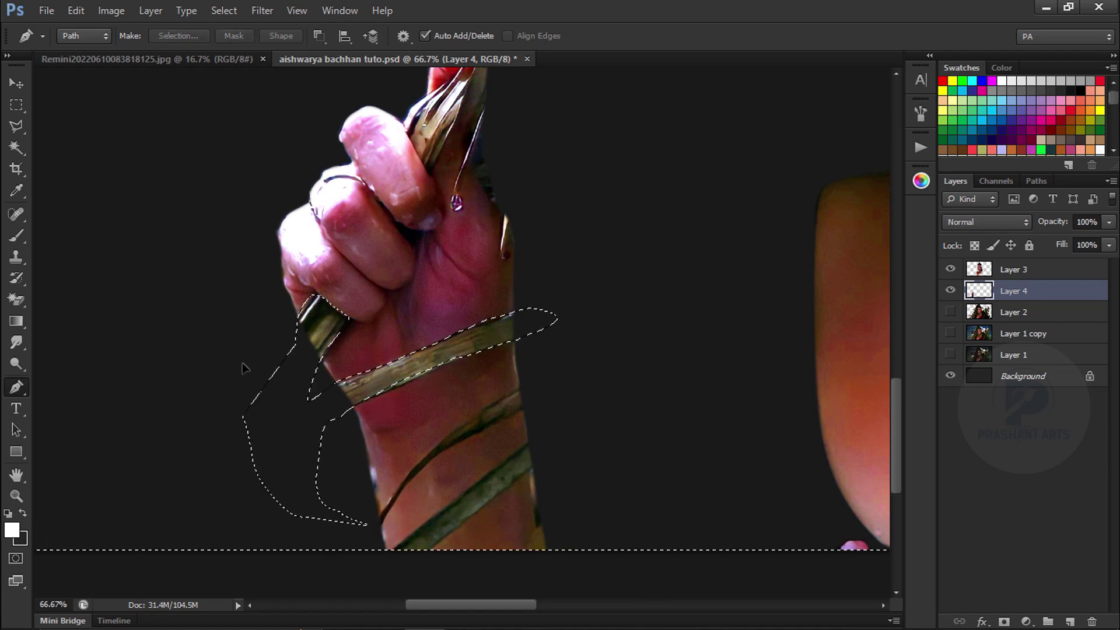
key(Delete)
key(ctrl+d)
Outline the two diagonal leaf strips across the lower forearm, feather the selection by 2 pixels, and delete them
click(372, 533)
click(404, 478)
drag(422, 457, 430, 449)
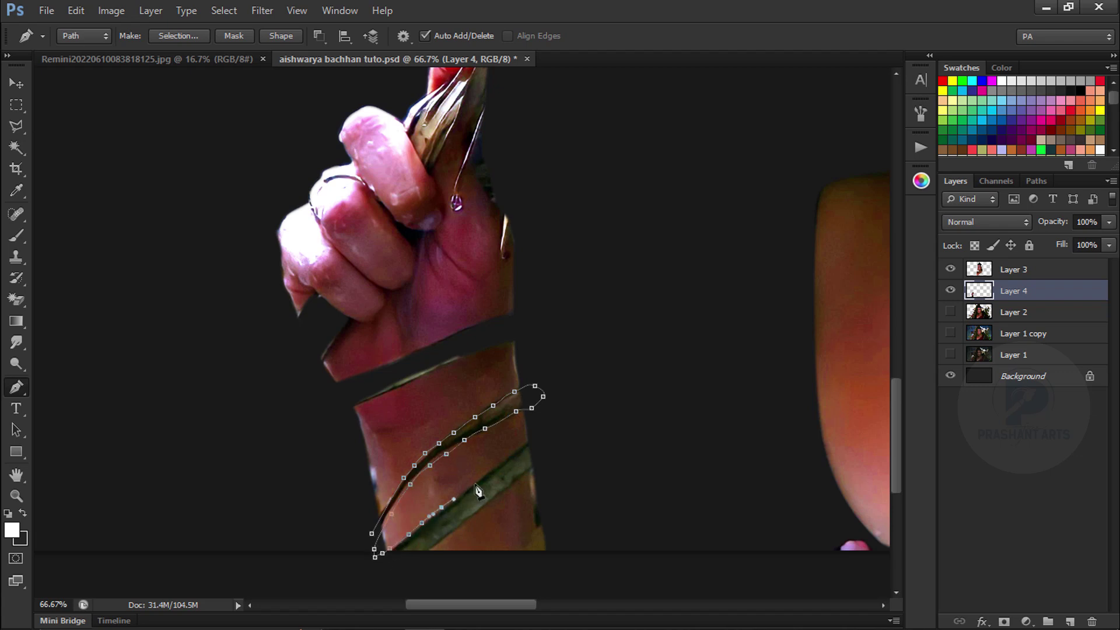
key(ctrl+Return)
key(shift+F6)
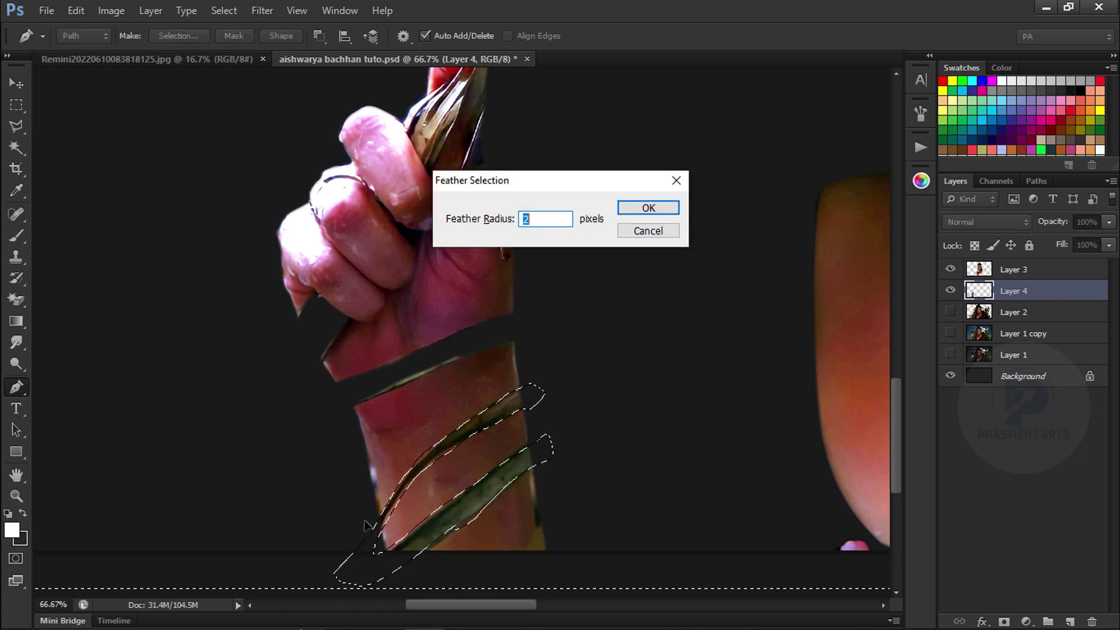
key(Return)
key(Delete)
key(ctrl+d)
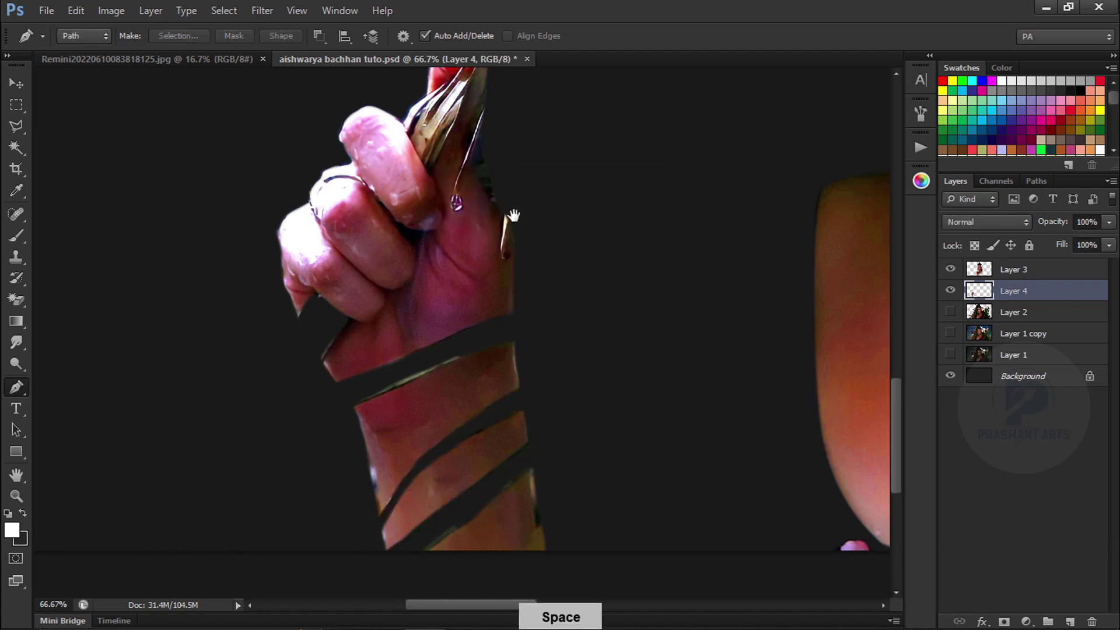
Show Layer 2 again and merge the face-and-chest layer with the hand layer
drag(519, 353, 461, 463)
click(951, 312)
key(alt+bracketright)
key(ctrl+e)
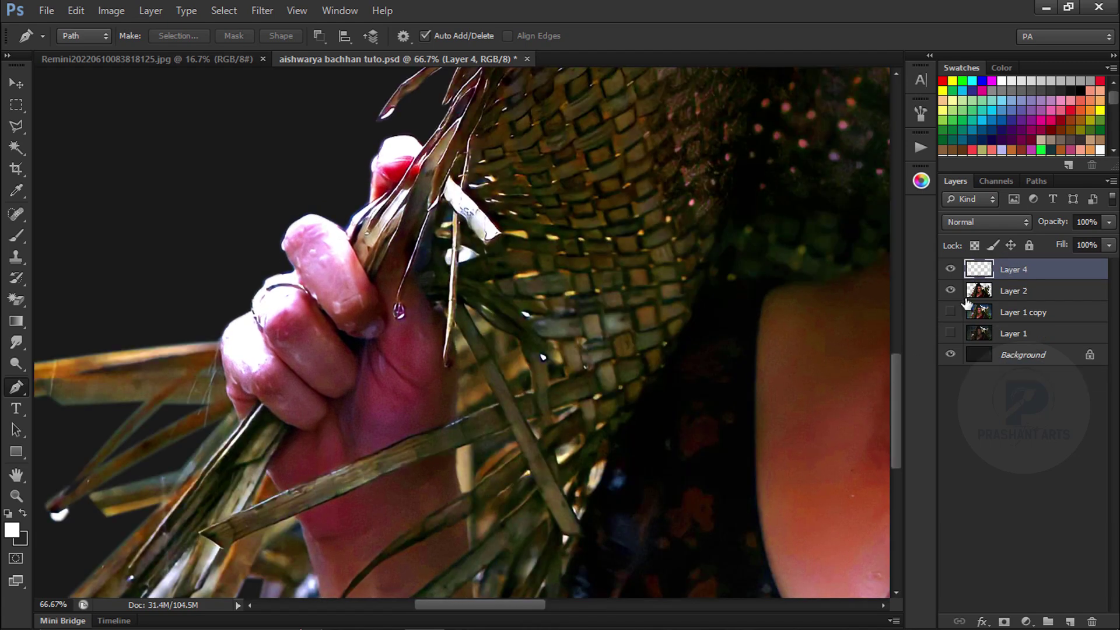
Save the document with the merged skin layer and switch to the Move tool
key(ctrl+minus)
key(ctrl+minus)
key(ctrl+minus)
key(ctrl+minus)
key(ctrl+s)
key(v)
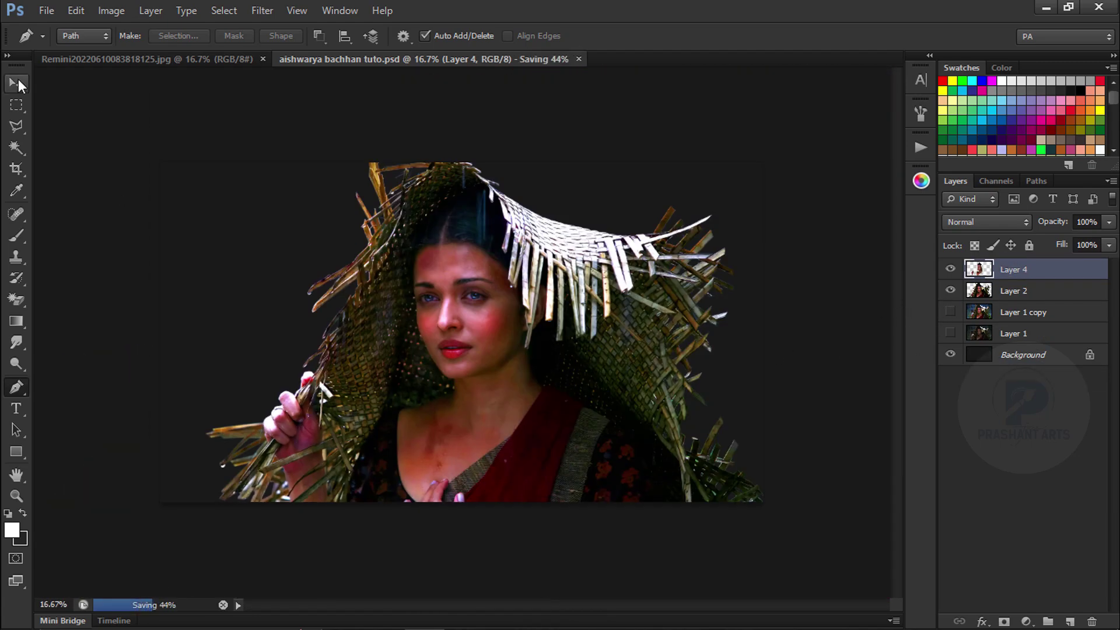
Apply a Selective Color adjustment to the Reds of Layer 4 with Yellow at +40%, using the Relative method
key(ctrl+equal)
key(ctrl+equal)
key(ctrl+minus)
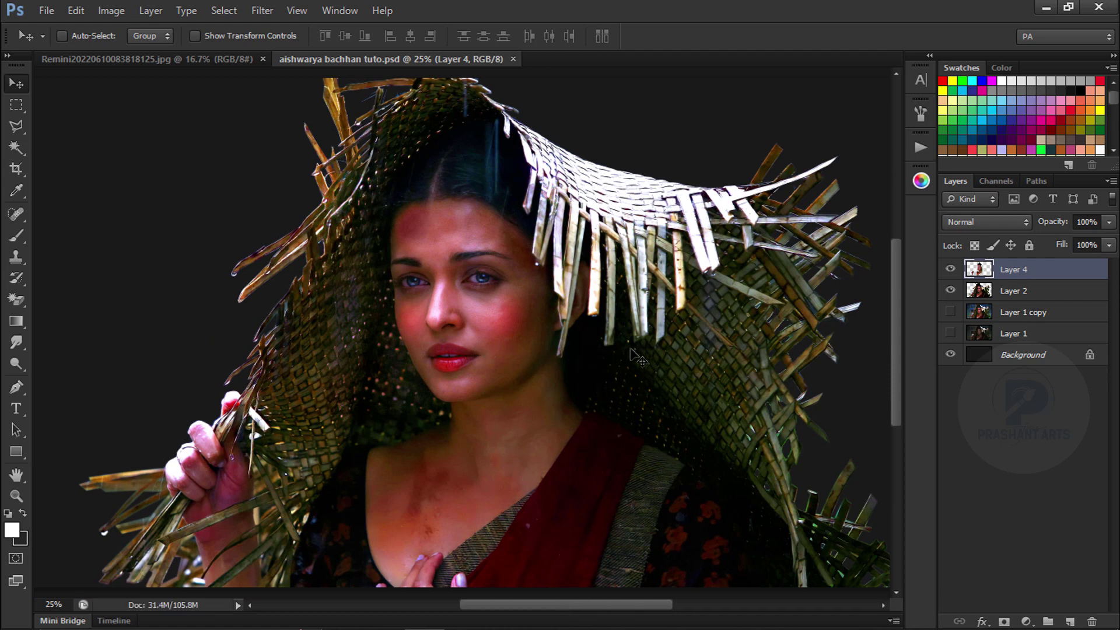
key(alt+i)
key(a)
key(s)
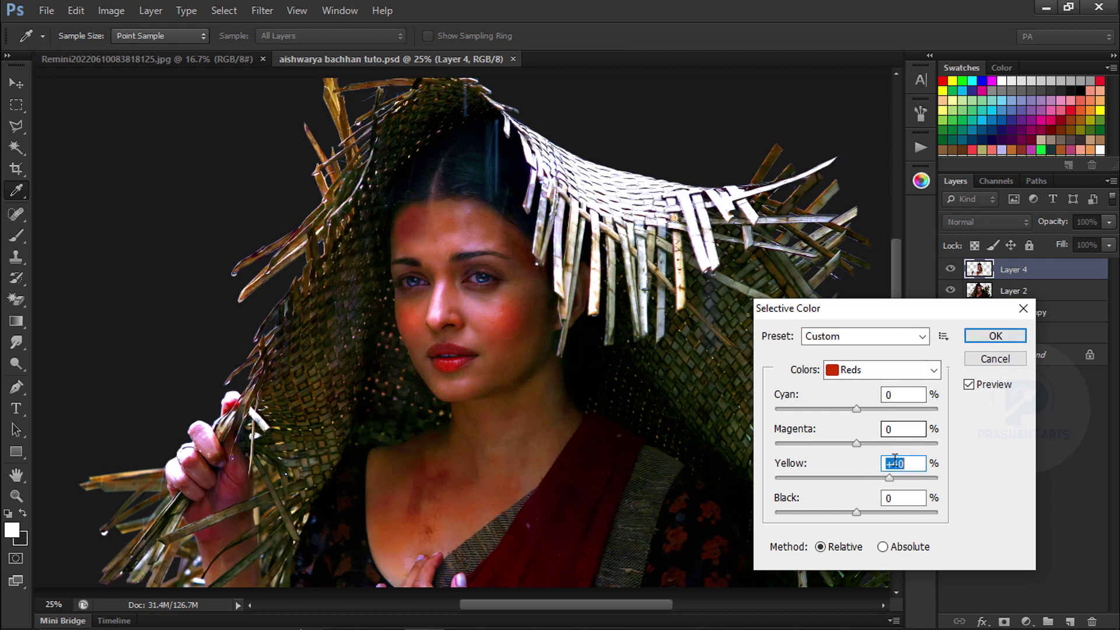
mouse_move(847, 442)
mouse_down()
mouse_move(865, 442)
mouse_move(839, 433)
mouse_move(850, 432)
mouse_up()
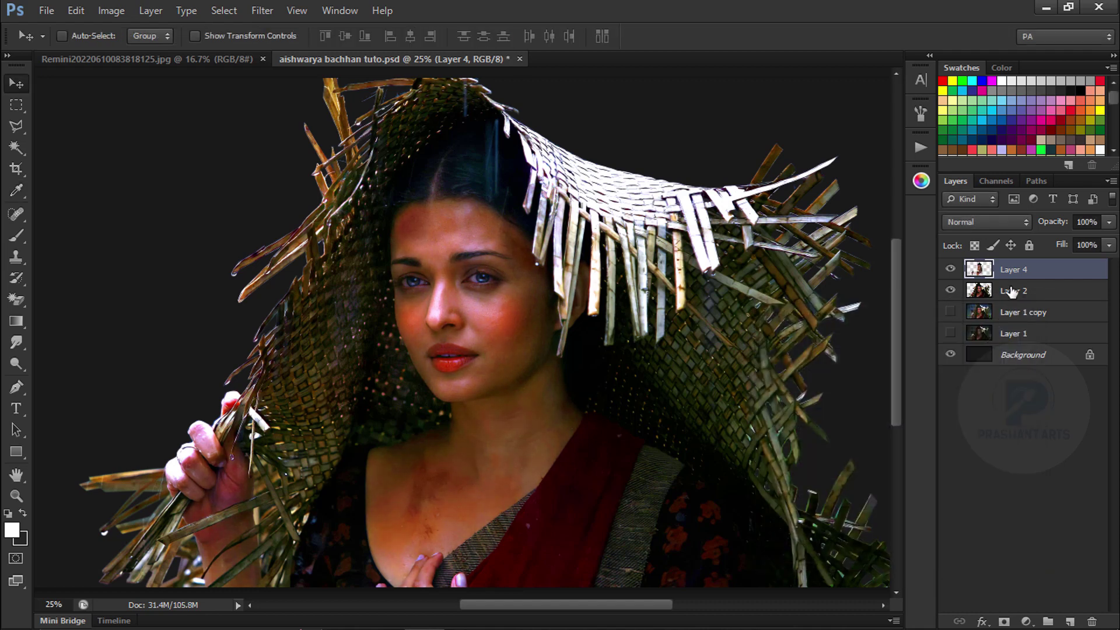
Duplicate Layer 4 and Layer 2 together above the originals
shift+click(999, 292)
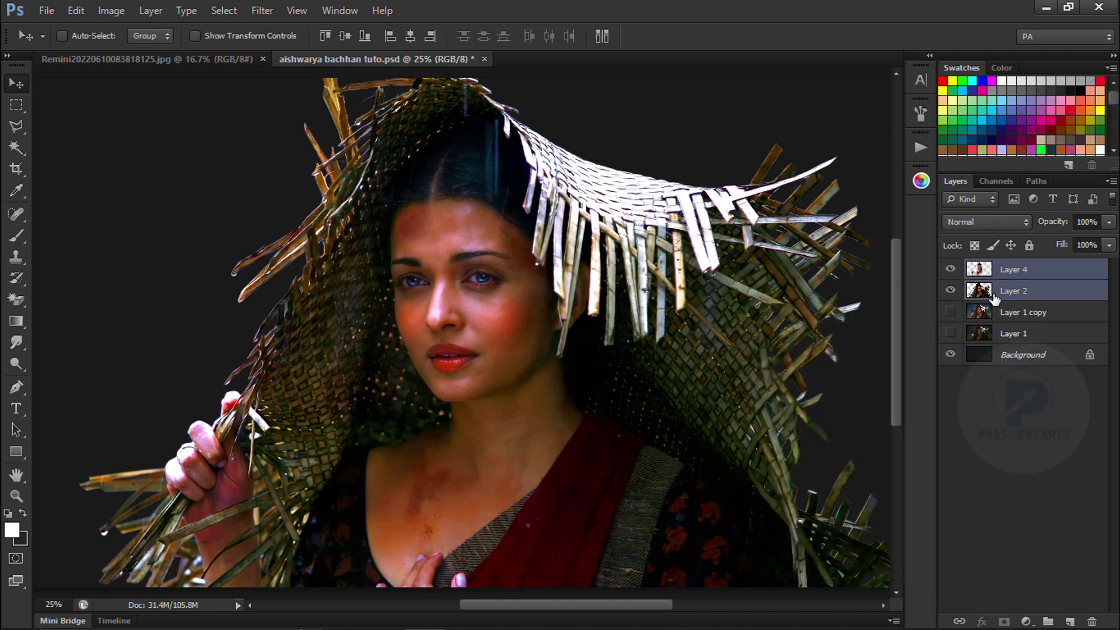
click(1010, 321)
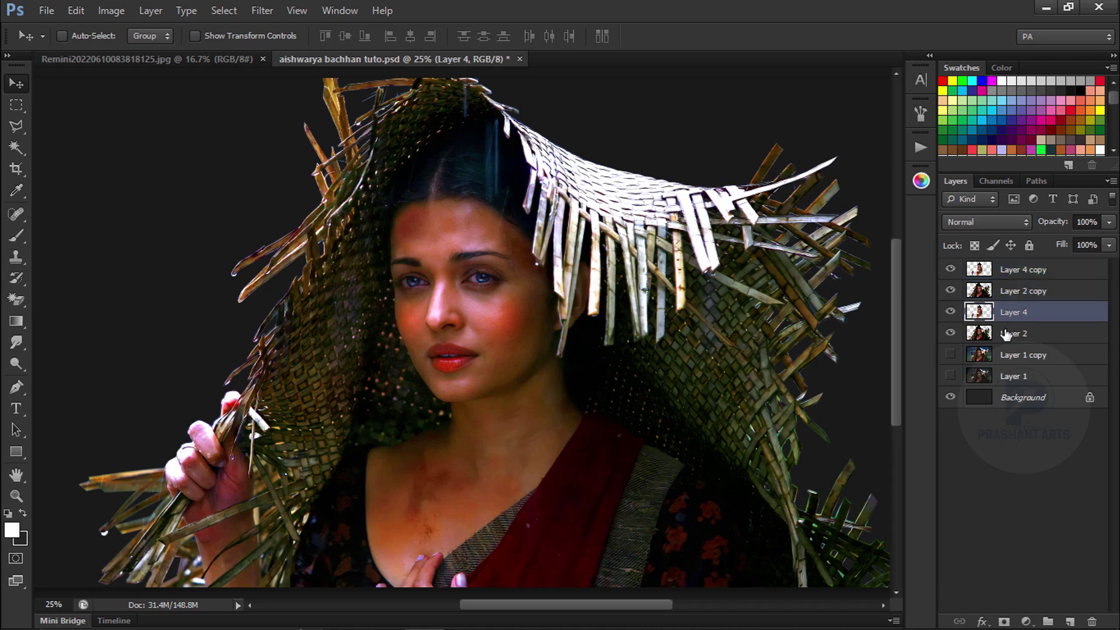
click(996, 363)
click(1093, 622)
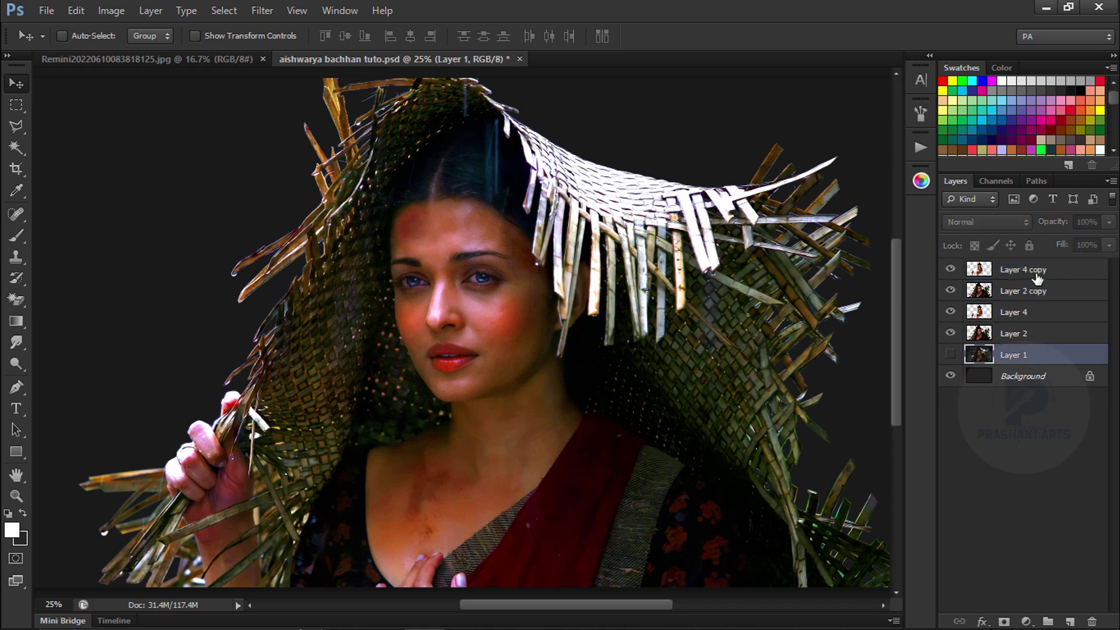
key(ctrl+z)
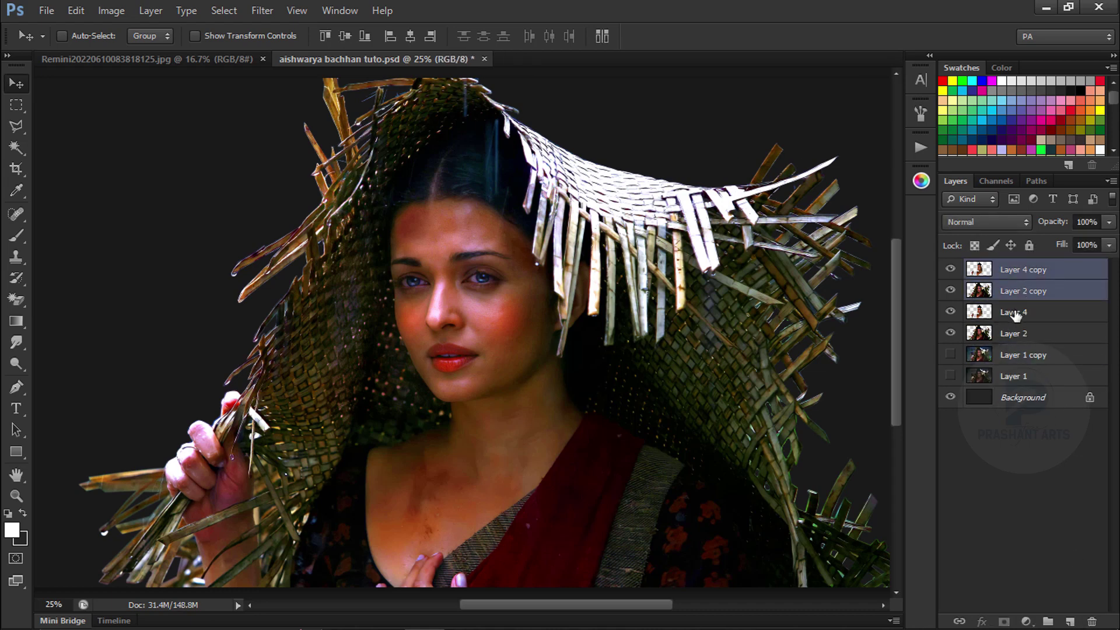
Group Layer 4, Layer 2, Layer 1 copy and Layer 1 beneath the duplicates, and select Layer 4 copy
click(1015, 315)
shift+click(1015, 378)
key(ctrl+g)
click(1000, 273)
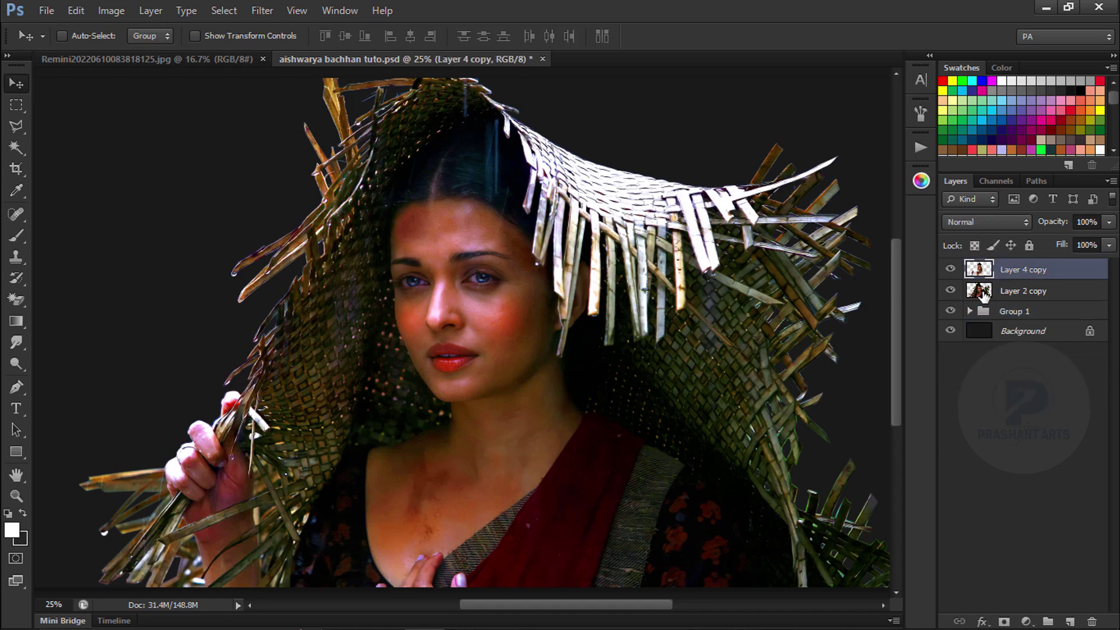
Load the outline of Layer 4 copy as a selection and set up the Smudge tool with a 60 px brush
key(ctrl+=)
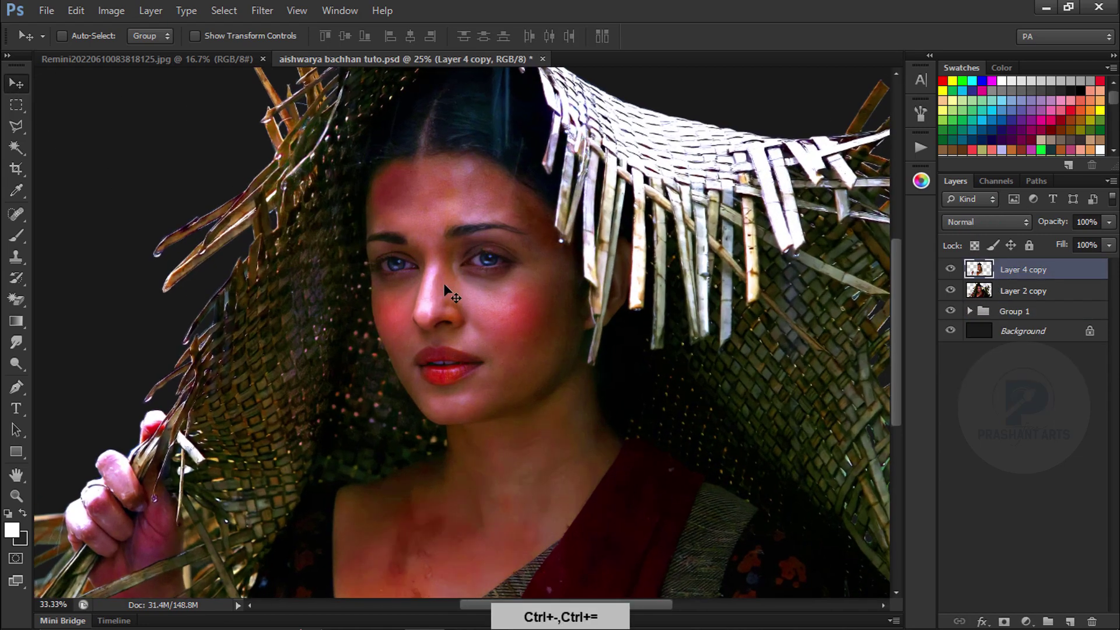
key(ctrl+=)
key(ctrl+=)
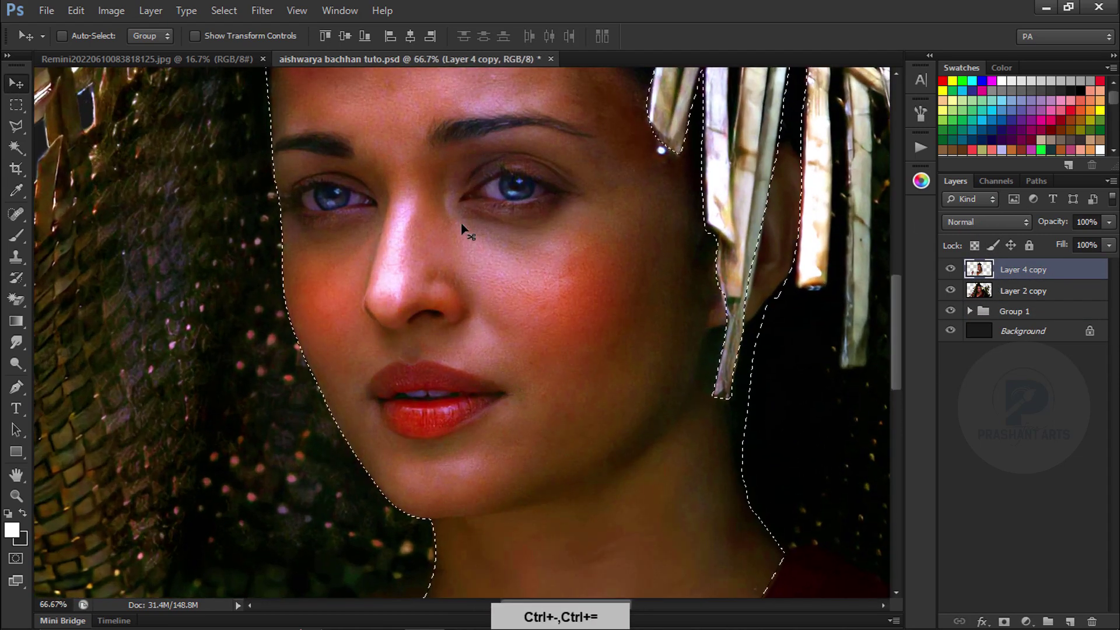
drag(739, 303, 785, 490)
click(17, 343)
click(83, 35)
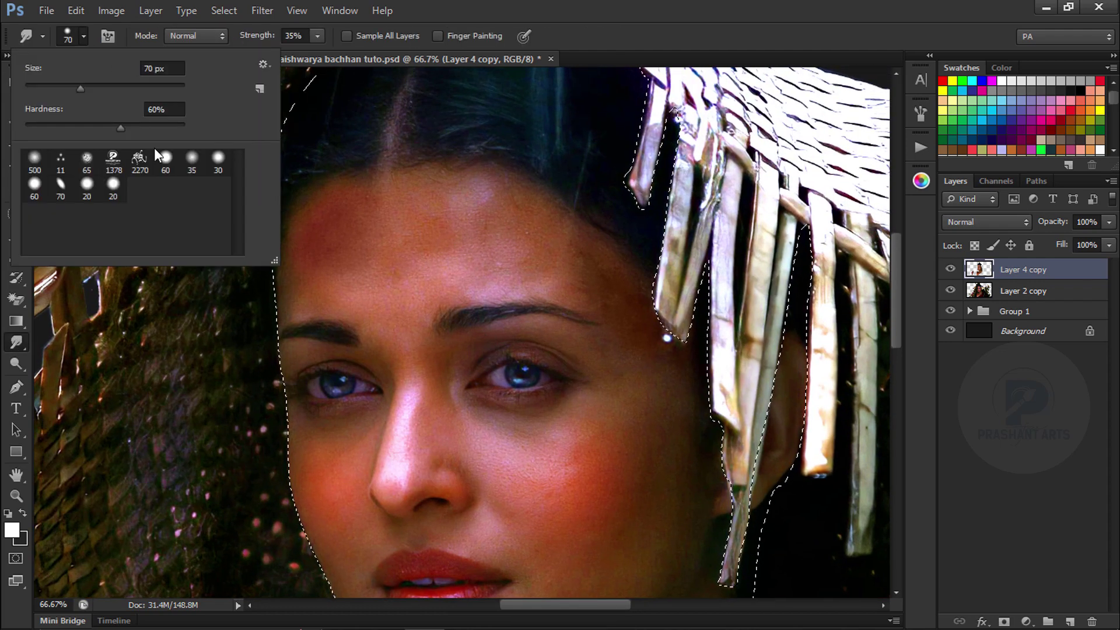
drag(86, 90, 68, 89)
click(402, 241)
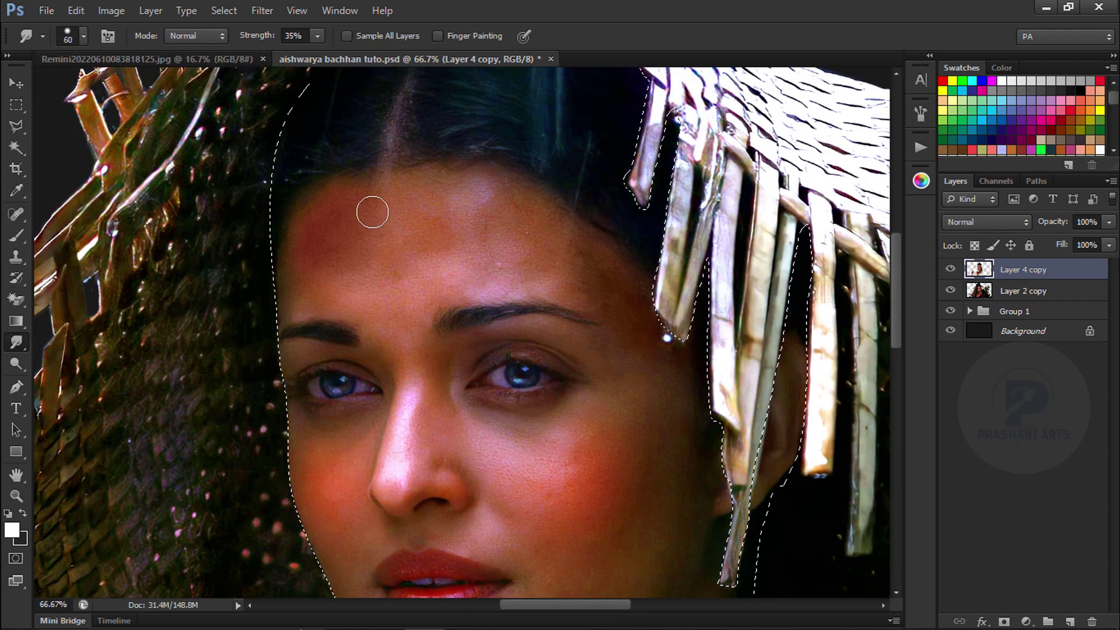
Smudge the dark red patch on the forehead near the hairline smooth at 50% strength, starting with a 150 px brush
key(bracketright)
key(bracketright)
key(bracketright)
key(bracketright)
key(bracketright)
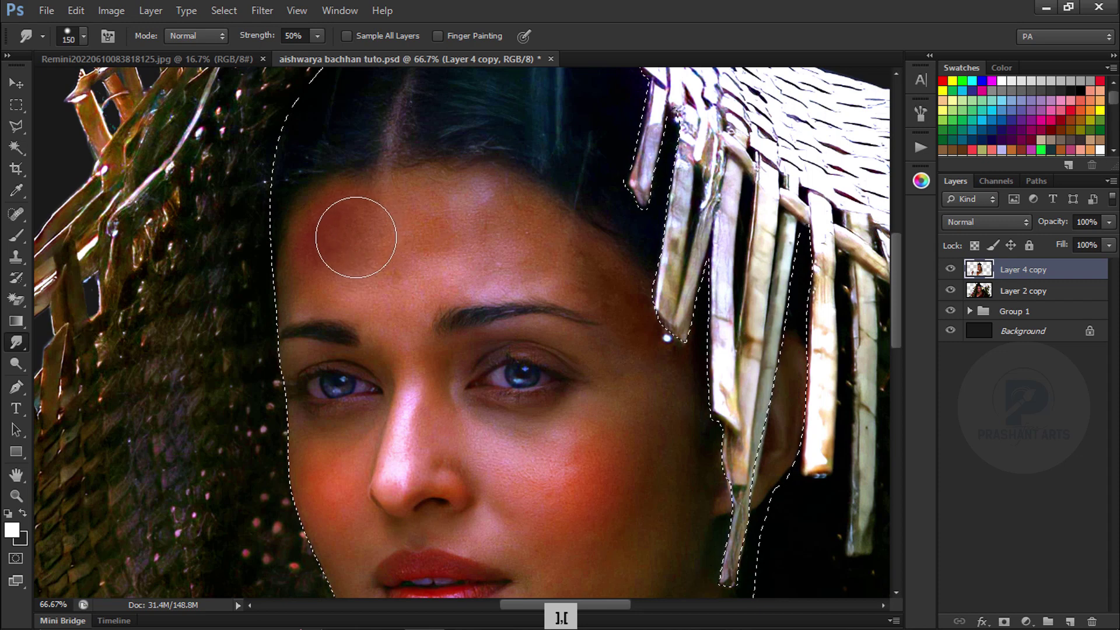
drag(334, 242, 334, 231)
key(bracketleft)
key(bracketleft)
key(bracketleft)
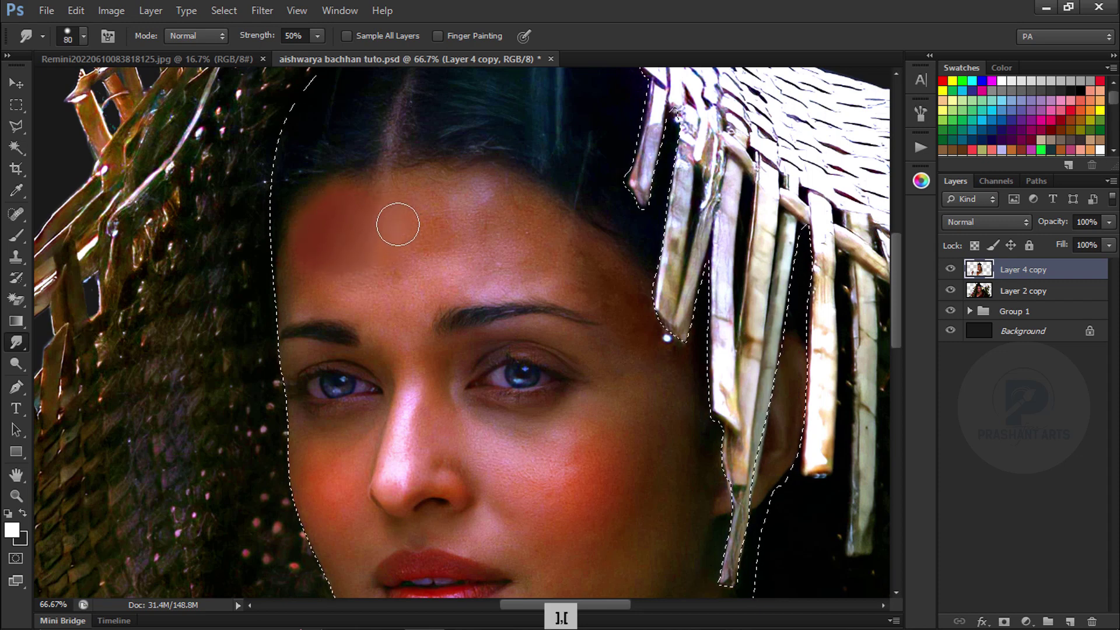
Blend the middle and far side of the forehead with the Smudge tool at 50% strength, reducing the brush to 40 px
key(bracketleft)
key(bracketleft)
key(bracketleft)
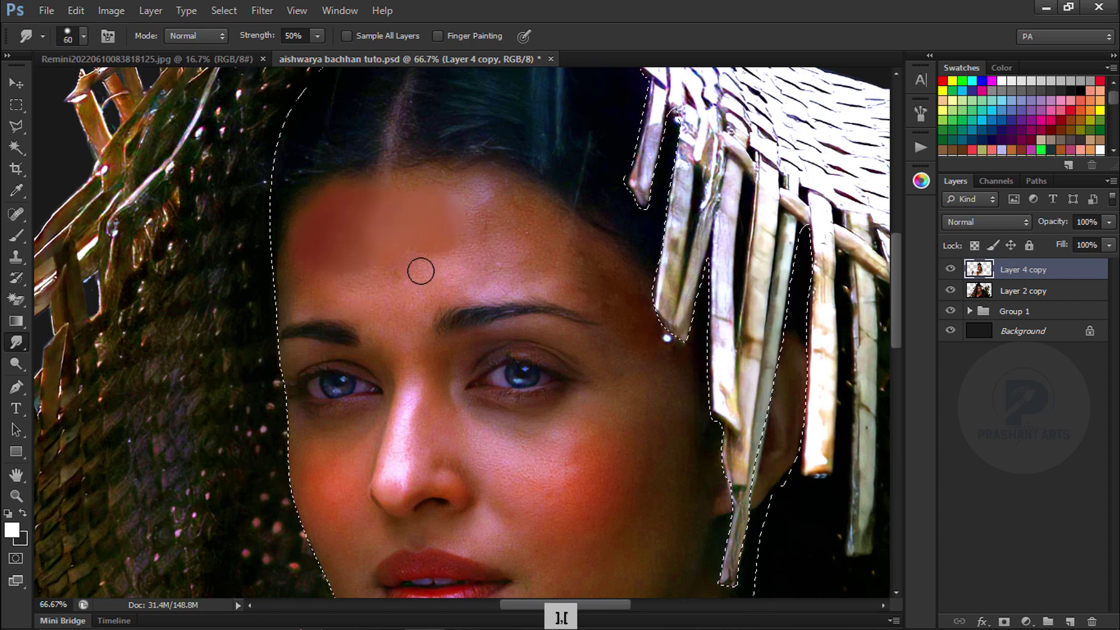
key(bracketright)
key(bracketleft)
key(bracketleft)
key(bracketleft)
key(bracketleft)
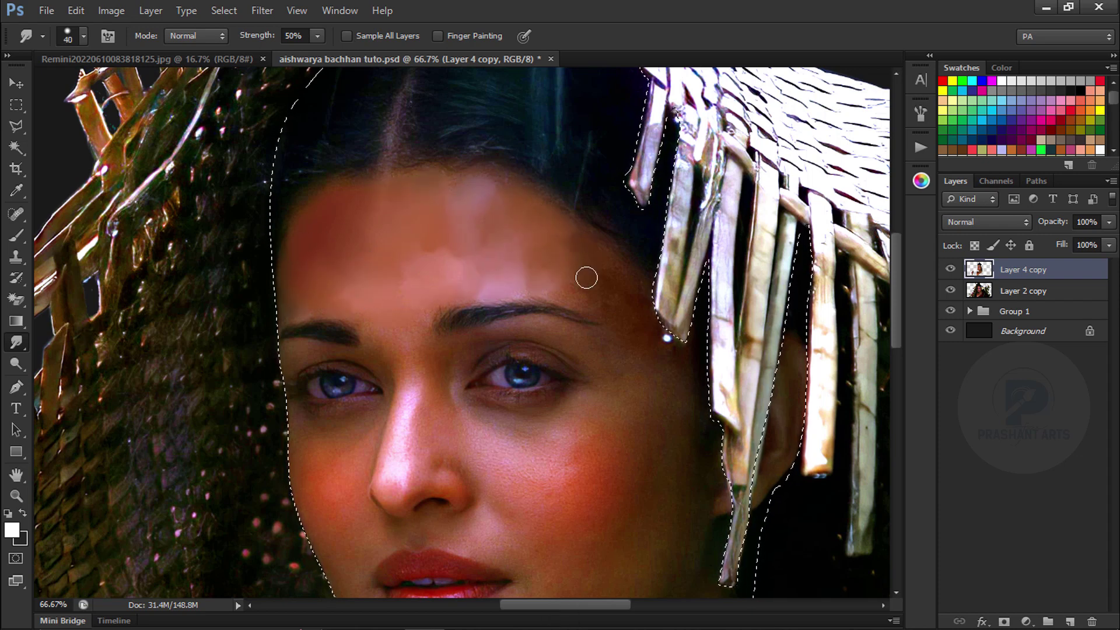
Smudge the blushed cheek beside the hanging leaf strips smooth at 30% strength, reducing the brush to 70 px
key(space)
drag(491, 332, 534, 187)
scroll(466, 333, down, 3)
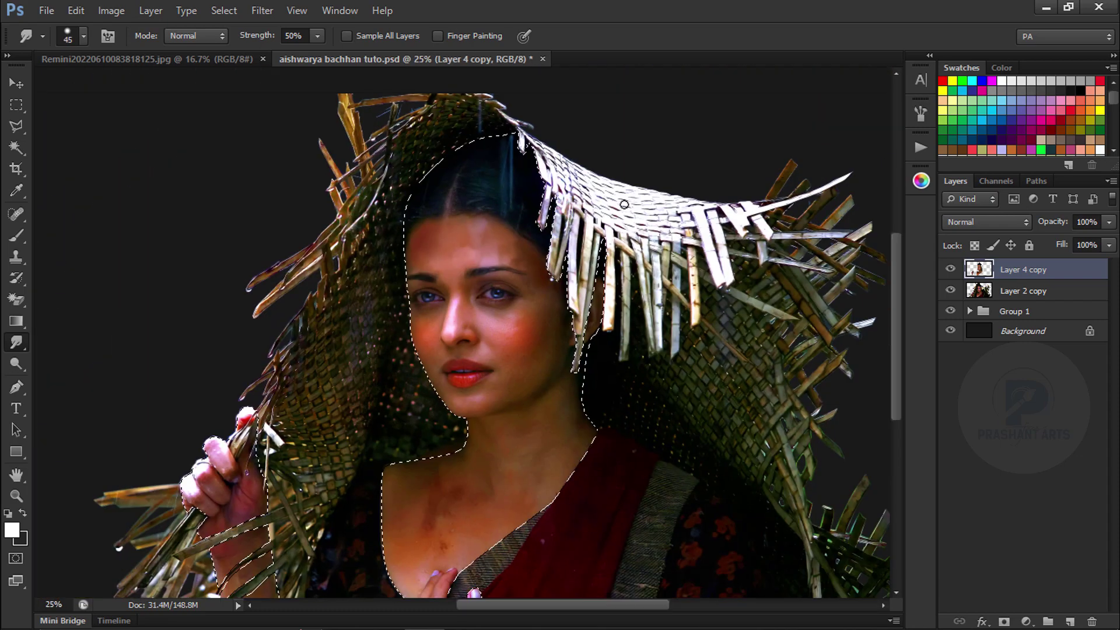
scroll(467, 333, up, 4)
key(bracketright)
key(bracketright)
key(bracketright)
key(bracketright)
key(bracketright)
key(bracketright)
key(bracketright)
drag(580, 348, 596, 360)
key(bracketleft)
key(bracketleft)
key(bracketleft)
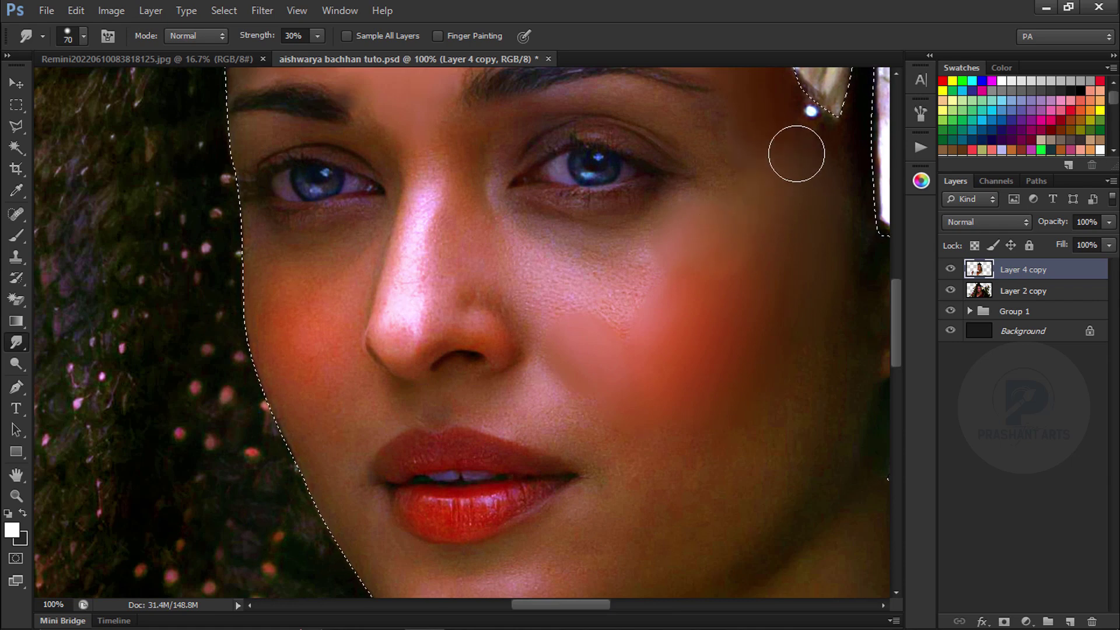
Smooth the lower cheek, jaw and chin with the Smudge tool at 30% strength, varying the brush down to 40 px
key(space)
drag(803, 350, 727, 217)
key(bracketright)
key(bracketright)
key(bracketright)
key(bracketright)
key(bracketleft)
key(bracketleft)
key(bracketleft)
key(bracketleft)
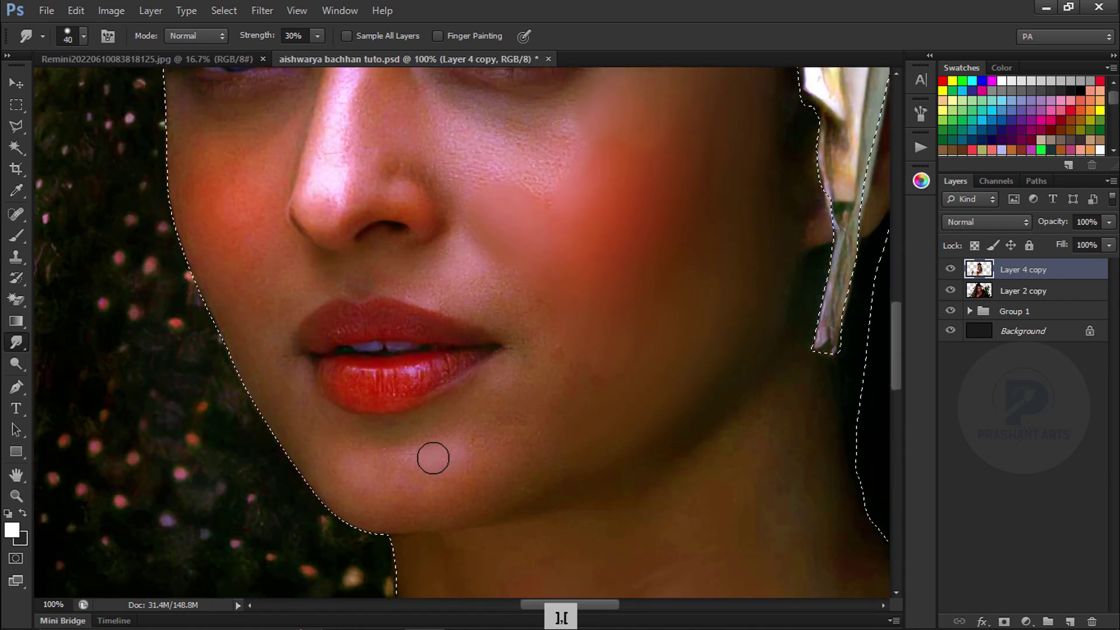
key(ctrl+minus)
key(ctrl+minus)
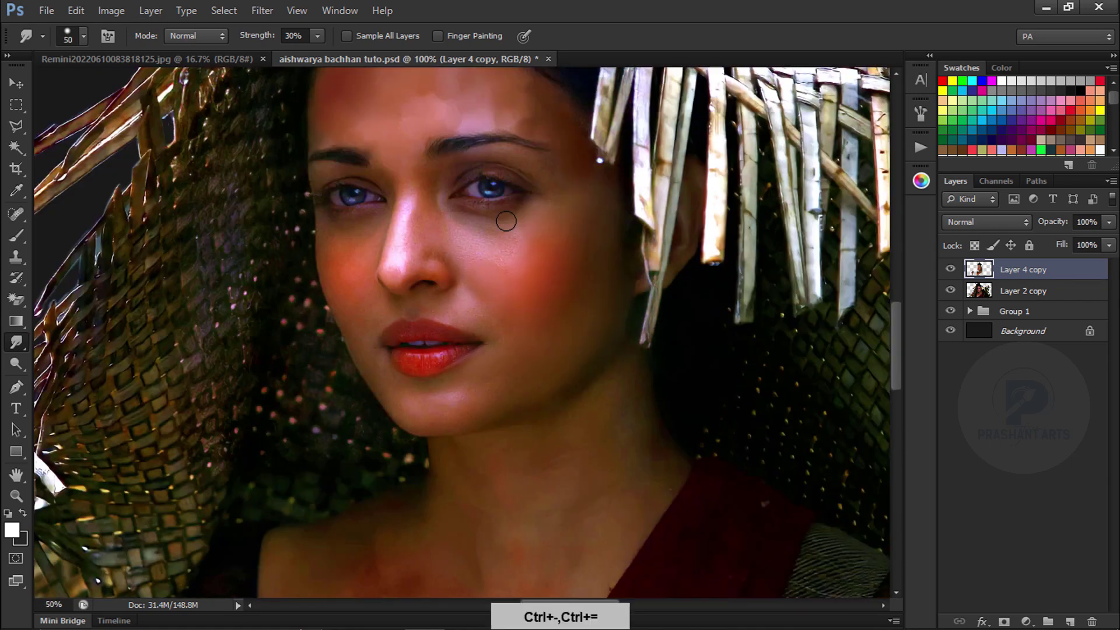
Smudge the skin below the eye and the blushed cheek beside the woven cover at 30% strength with 80 to 50 px brushes
key(ctrl+plus)
key(ctrl+plus)
key(space)
drag(485, 154, 583, 270)
key(bracketleft)
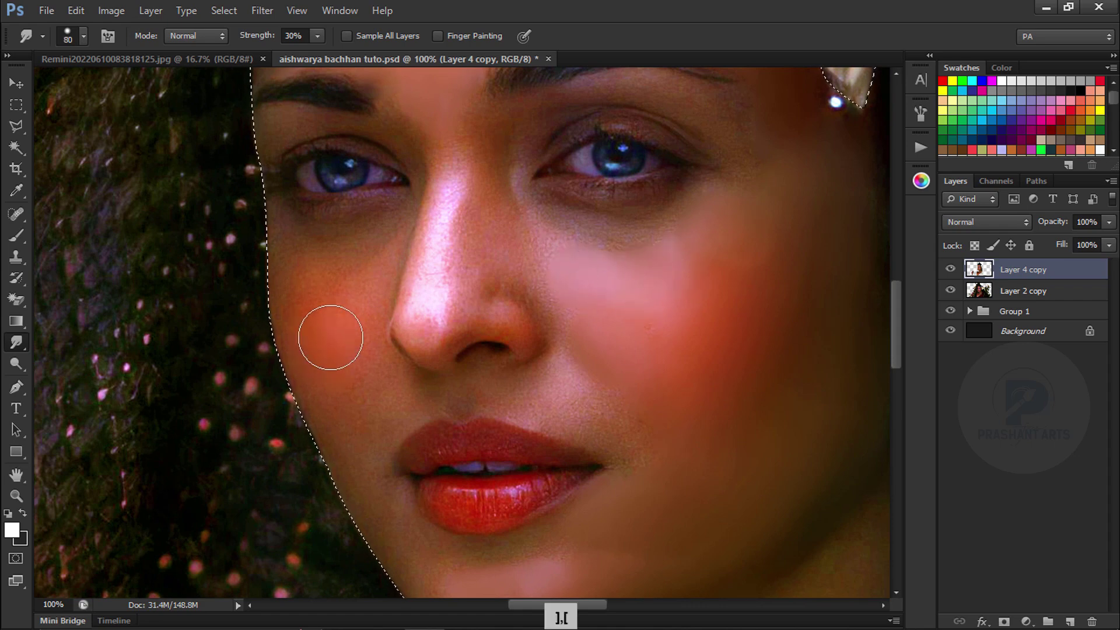
key(bracketleft)
key(bracketleft)
key(bracketleft)
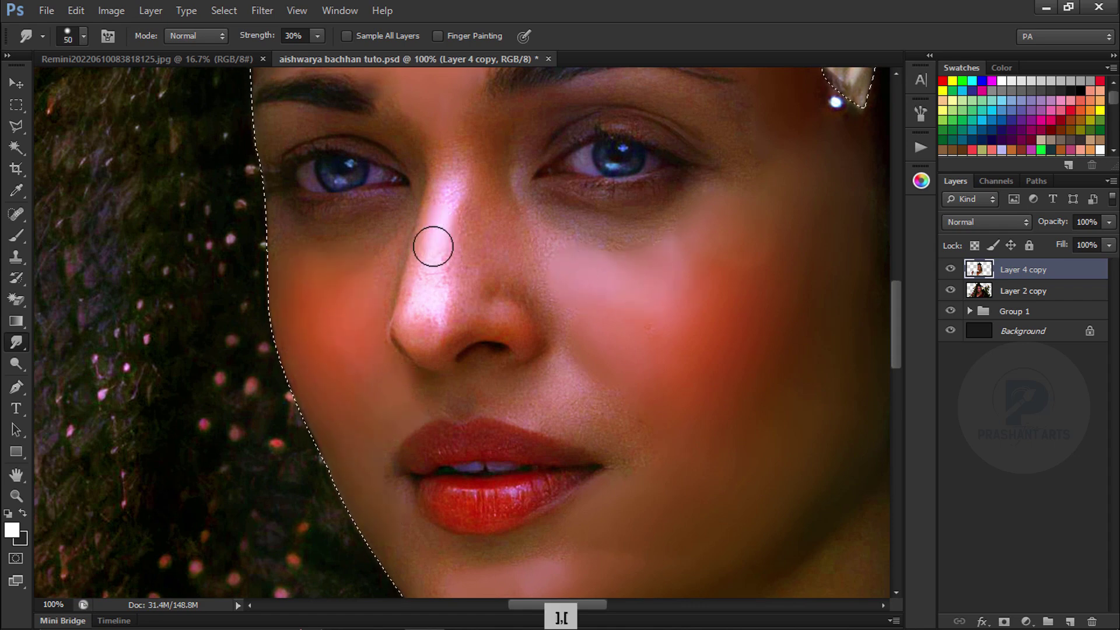
Smooth the bridge and side of the nose with the Smudge tool at 30% strength, reducing the brush from 50 to 45 px
drag(433, 245, 432, 274)
key(bracketleft)
key(bracketleft)
key(bracketleft)
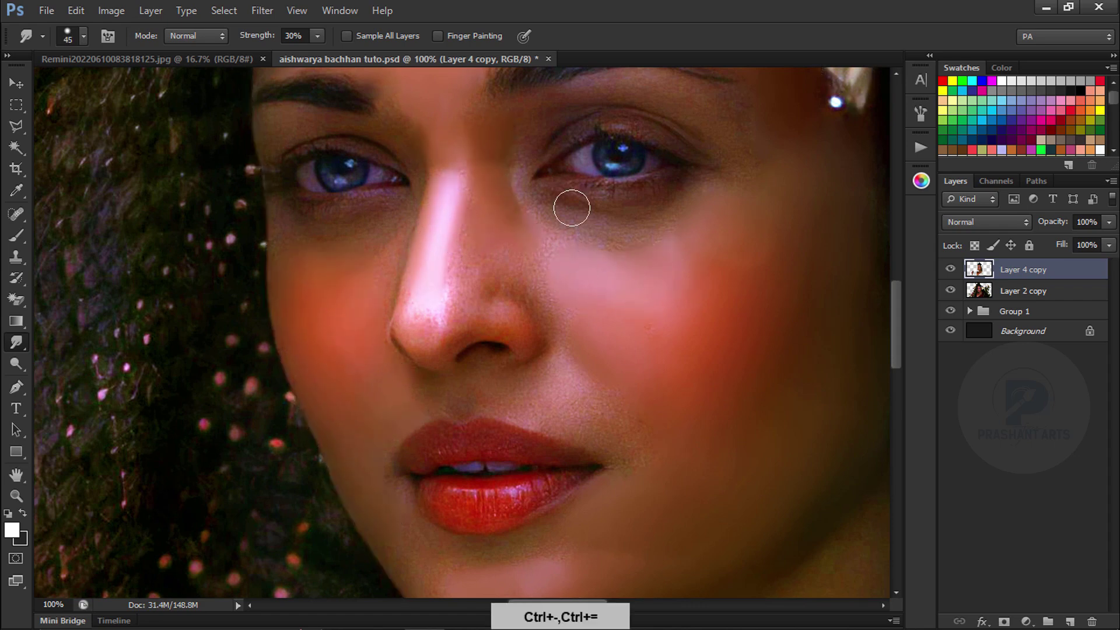
Smudge the chest and collarbone skin smooth at 30% strength with brushes from 200 down to 125 px
key(ctrl+minus)
key(ctrl+minus)
key(ctrl+minus)
key(ctrl+minus)
key(bracketright)
key(bracketright)
key(bracketright)
key(bracketright)
key(bracketright)
key(bracketright)
key(ctrl+equal)
key(ctrl+equal)
scroll(572, 445, down, 4)
key(bracketright)
key(bracketright)
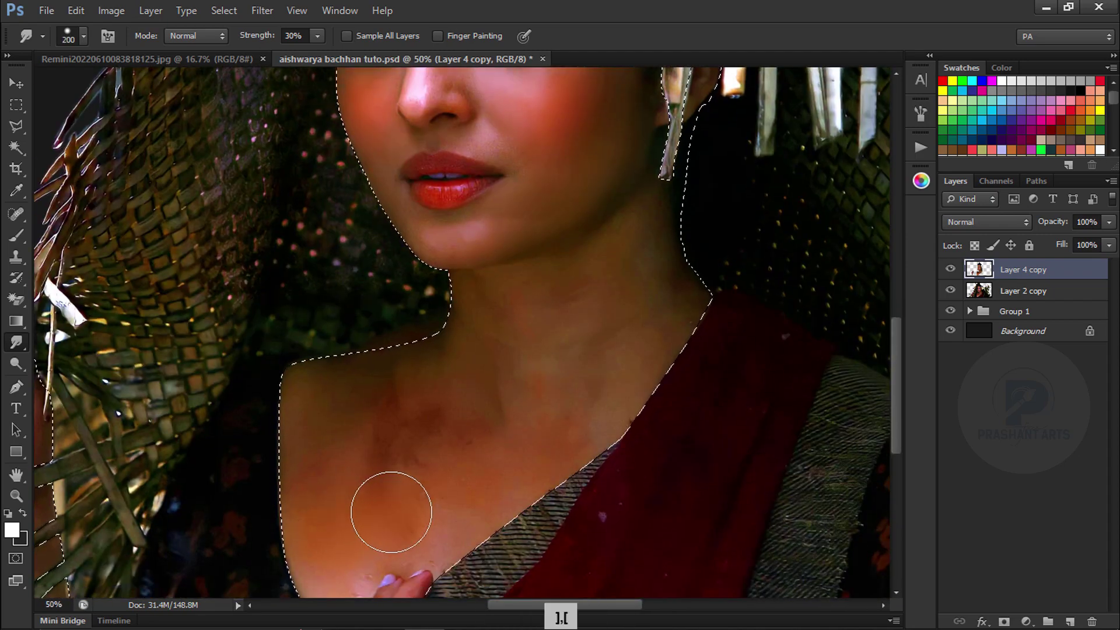
key(bracketleft)
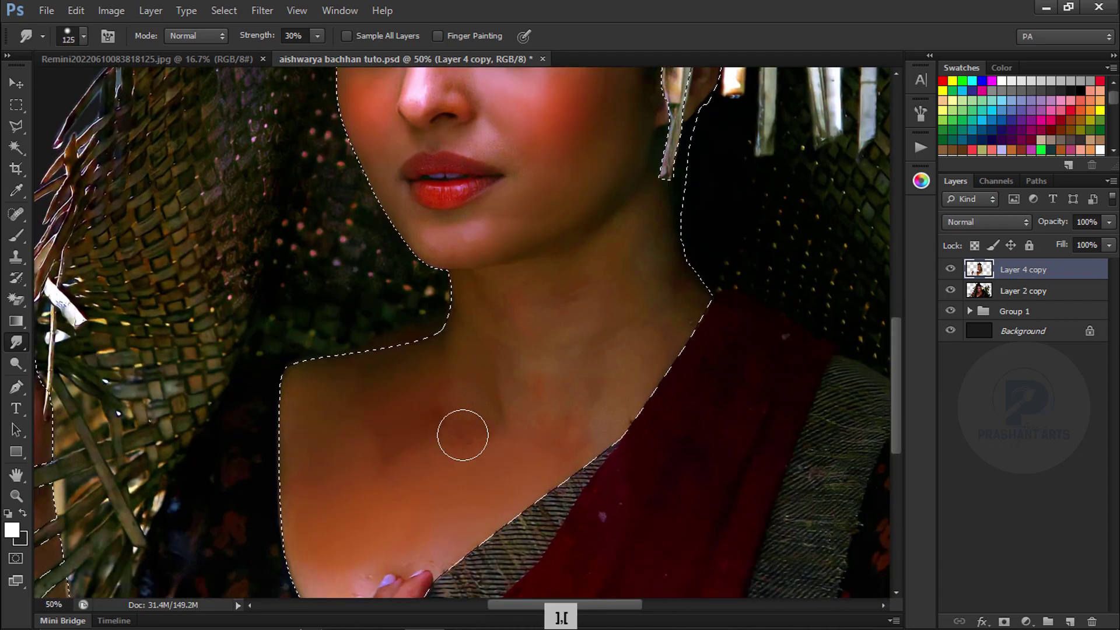
Blend the neck and upper chest skin beside the red cloth at 30% strength, reducing the brush to 90 px
key(space)
drag(398, 486, 464, 340)
key(space)
drag(706, 189, 600, 350)
key(bracketright)
key(bracketleft)
key(bracketleft)
key(bracketleft)
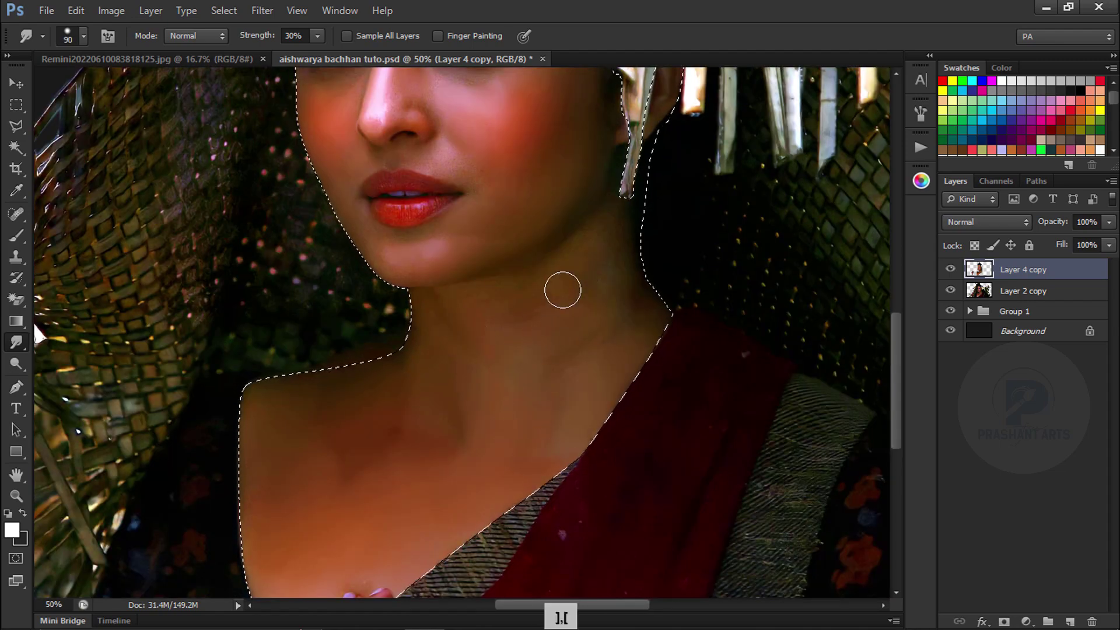
Smudge the skin around the lips, mouth corner and nostril at 30% strength, using 50 px and reducing the brush to 30 px
key(ctrl+d)
key(space)
mouse_move(546, 318)
mouse_down()
mouse_move(531, 374)
mouse_move(528, 493)
mouse_up()
key(ctrl+minus)
key(ctrl+plus)
key(ctrl+plus)
key(ctrl+plus)
key(ctrl+plus)
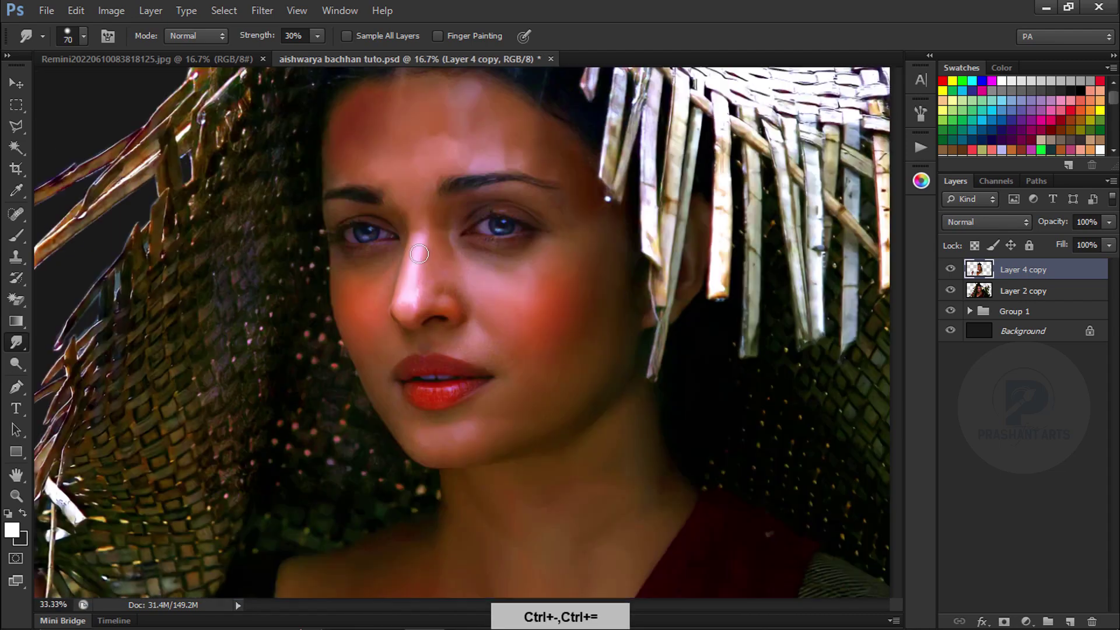
key(bracketleft)
key(bracketleft)
key(bracketleft)
key(bracketleft)
key(bracketleft)
drag(529, 270, 621, 284)
key(bracketright)
drag(564, 307, 589, 263)
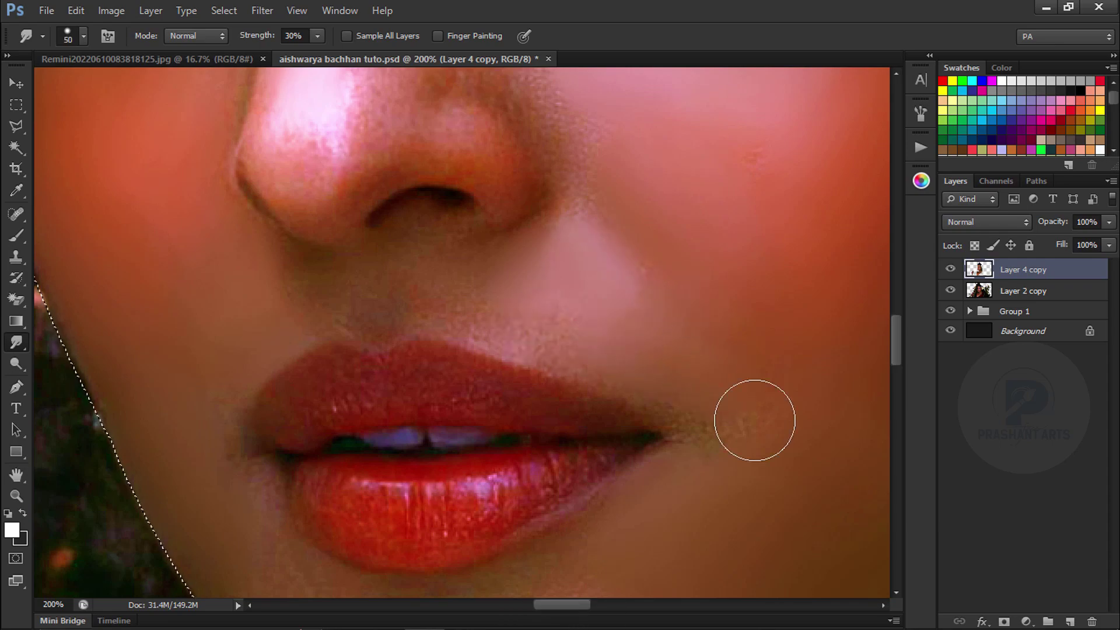
key(bracketleft)
key(bracketleft)
key(bracketleft)
Smooth the temple and the skin between the near eye and its eyebrow at 30% strength with a 50 px brush
key(ctrl+minus)
key(ctrl+minus)
key(ctrl+minus)
key(ctrl+minus)
key(ctrl+minus)
key(ctrl+minus)
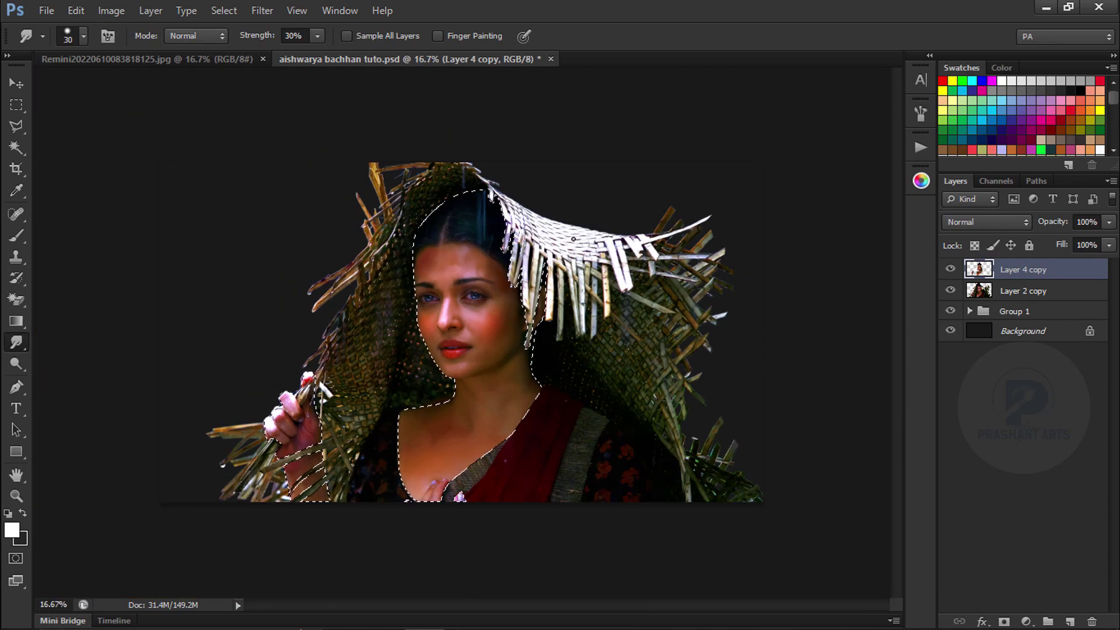
key(ctrl+plus)
key(ctrl+plus)
key(ctrl+plus)
key(ctrl+plus)
key(ctrl+plus)
key(bracketright)
drag(393, 233, 583, 237)
key(ctrl+plus)
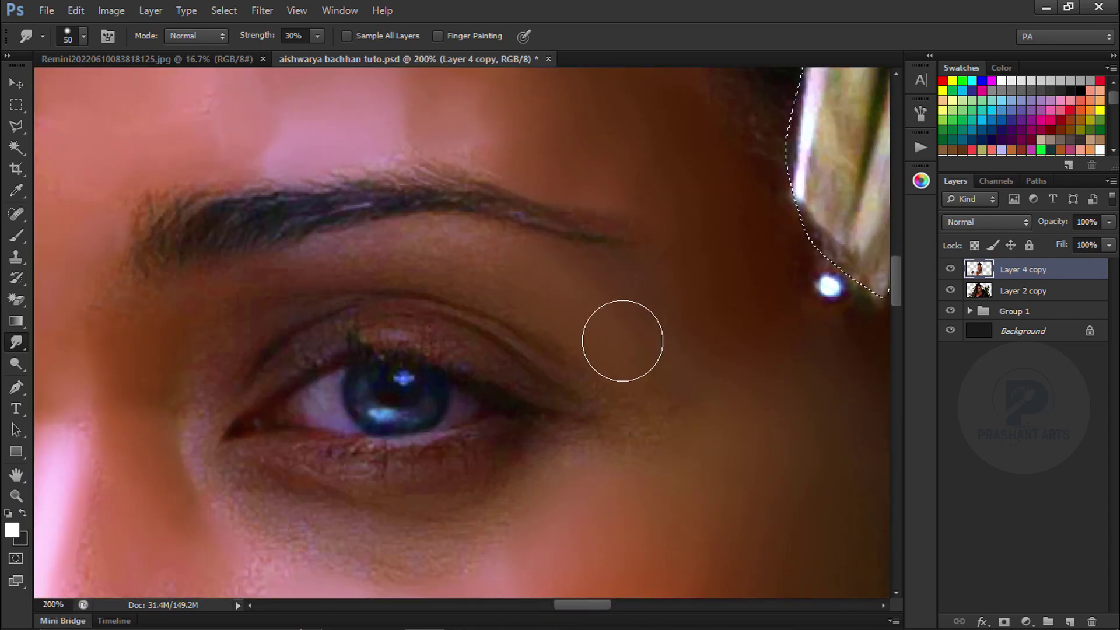
Blend the near eye's upper crease and inner corner at 30% strength with 20 and 15 px brushes
key(bracketleft)
key(bracketleft)
key(bracketleft)
key(bracketleft)
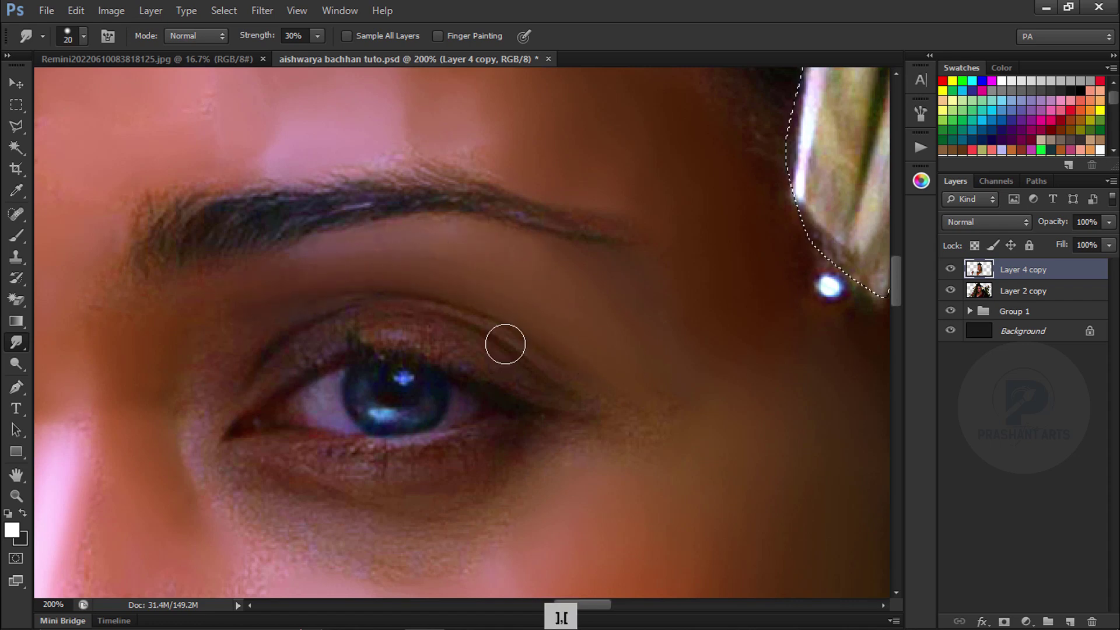
key(bracketleft)
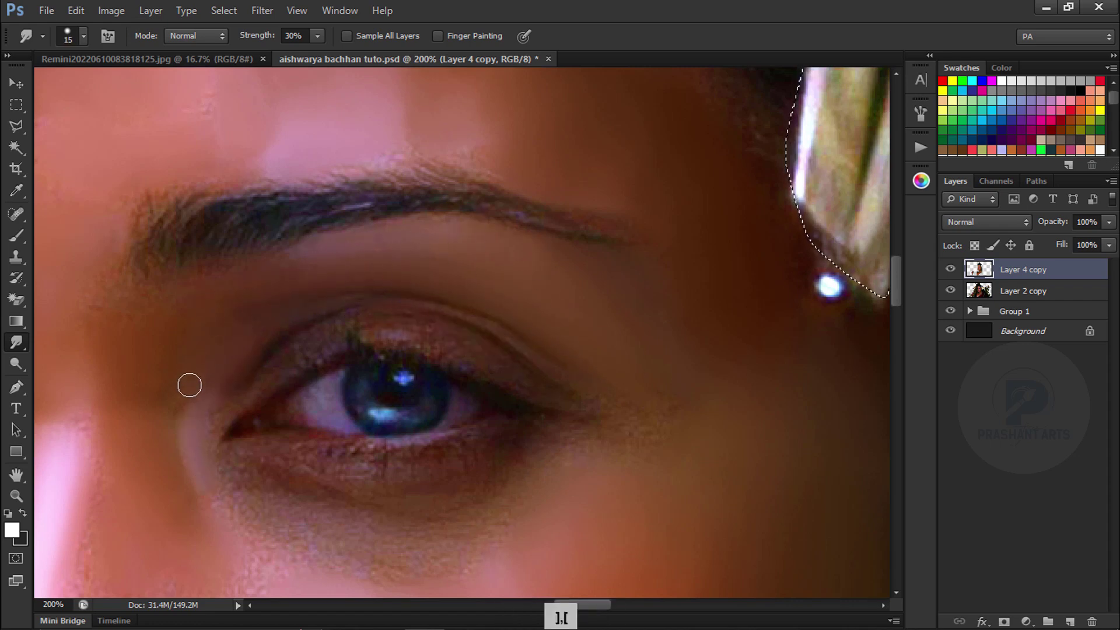
Smudge the skin around the far eye and above the near eyebrow at 30% strength, enlarging the brush from 25 to 40 px
key(ctrl+minus)
key(bracketright)
key(bracketright)
key(ctrl+minus)
key(ctrl+equal)
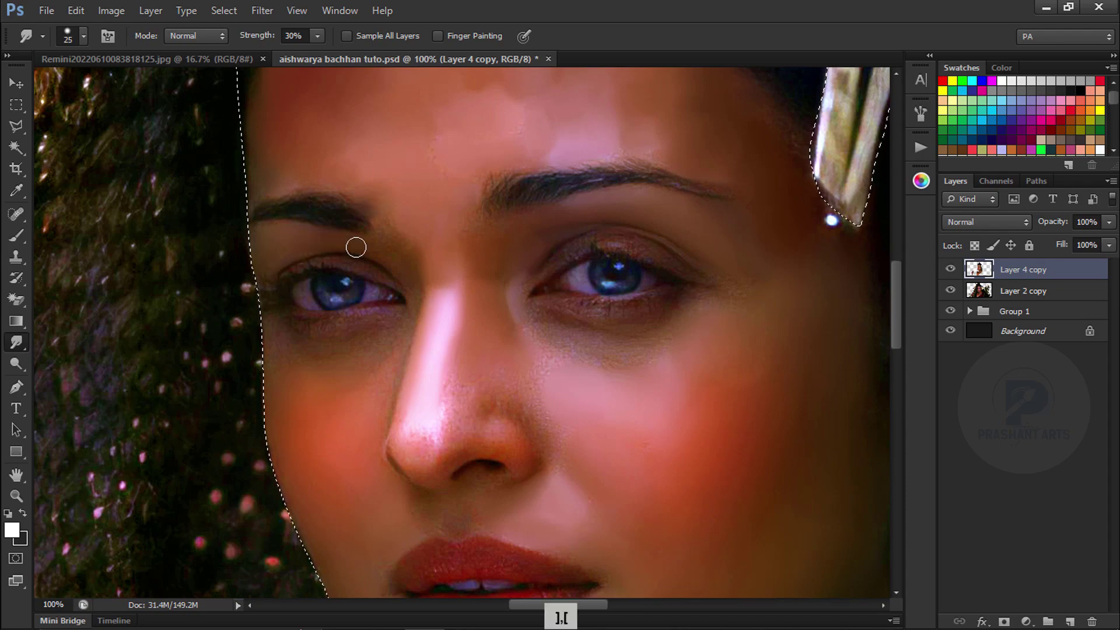
key(ctrl+minus)
key(ctrl+minus)
key(ctrl+equal)
key(bracketright)
key(bracketright)
key(bracketright)
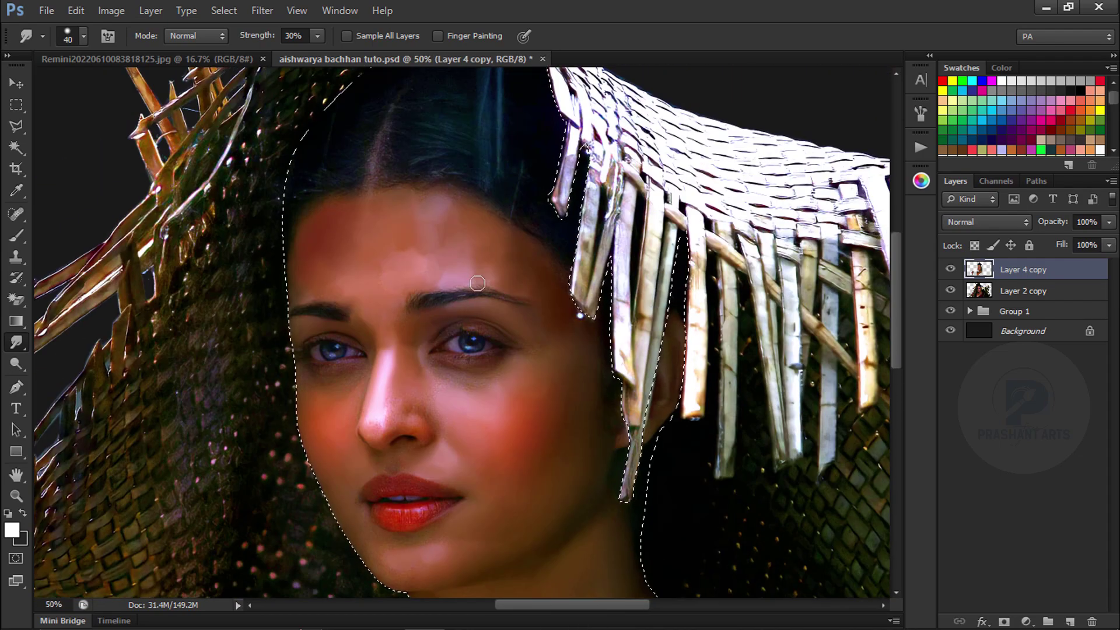
Set the smudge strength to 80% and smooth the inner part of the near eye's upper lid with a 10 px brush
key(ctrl+equal)
key(ctrl+equal)
key(bracketleft)
key(bracketleft)
key(ctrl+equal)
key(ctrl+equal)
key(ctrl+equal)
key(ctrl+equal)
key(bracketleft)
key(bracketleft)
key(bracketleft)
key(bracketleft)
key(bracketleft)
key(bracketleft)
key(8)
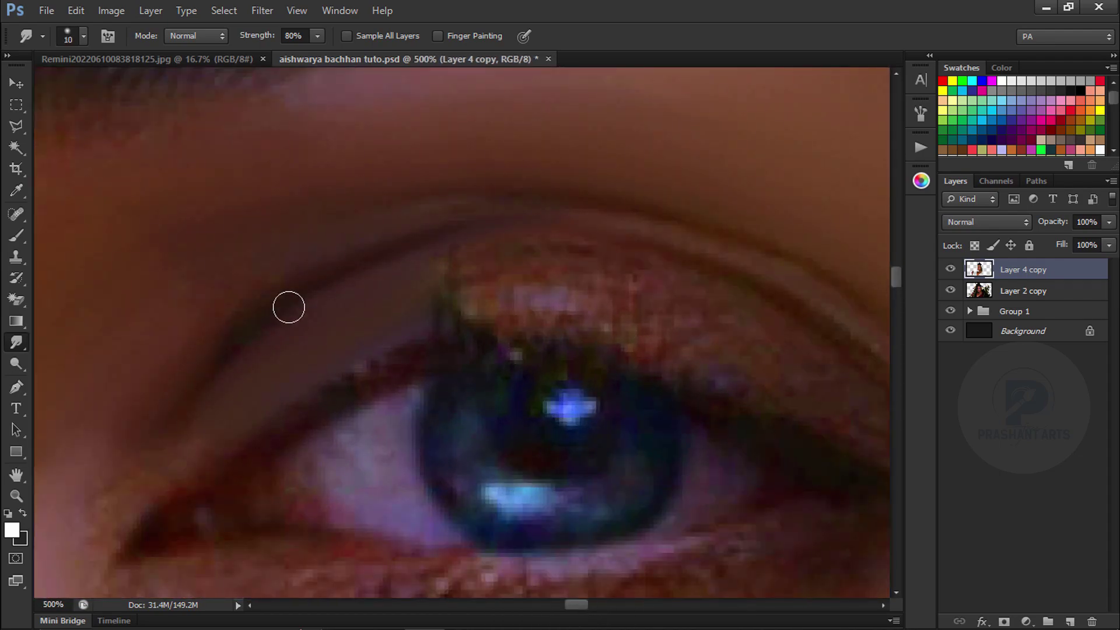
Undo the last smudge stroke and smear the near eye's upper lid and dark lash line smooth with a 9 px brush
key(ctrl+alt+z)
key(bracketleft)
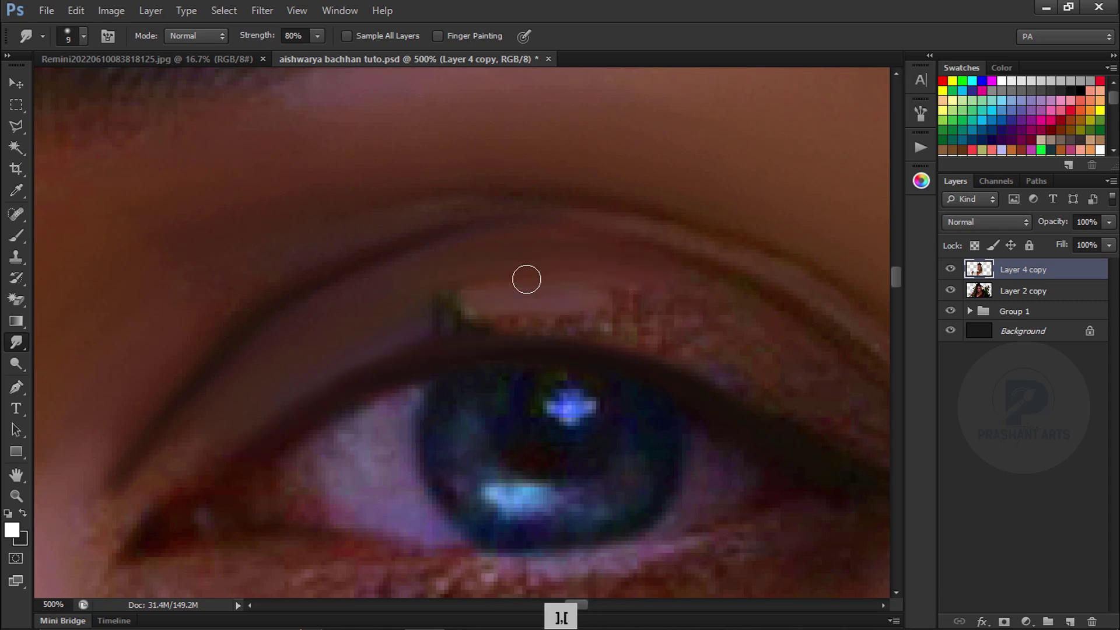
key(bracketright)
drag(555, 312, 447, 288)
Smudge the outer upper lid and crease of the near eye at 80% strength with 8 and 7 px brushes, undoing unwanted strokes
key(space)
drag(723, 340, 500, 225)
drag(632, 213, 671, 299)
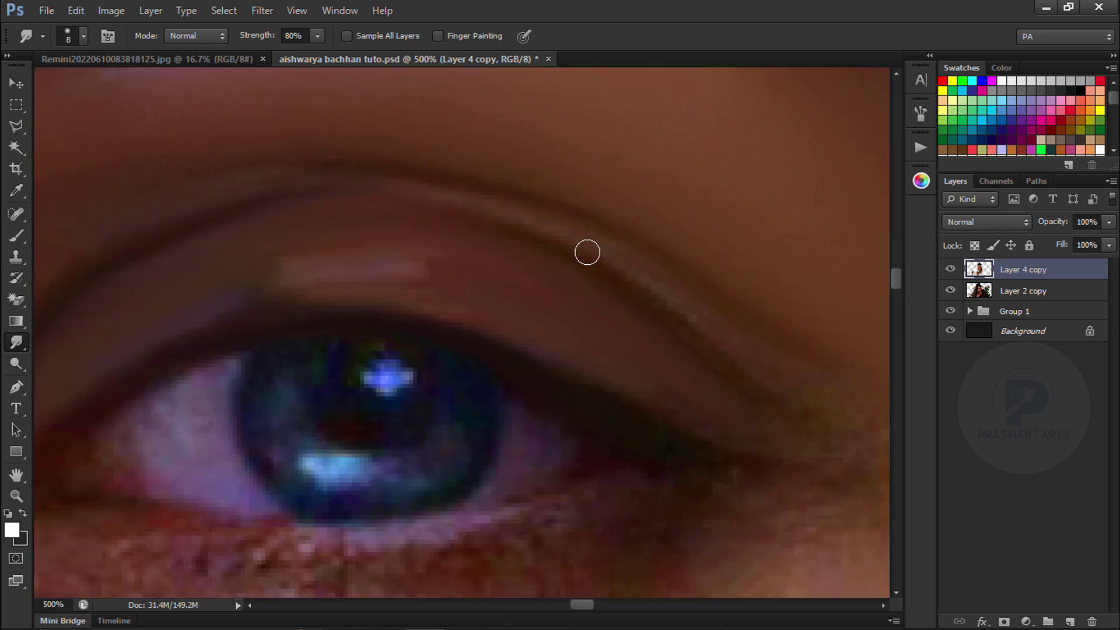
key(ctrl+alt+z)
drag(307, 176, 505, 316)
key(bracketleft)
key(ctrl+alt+z)
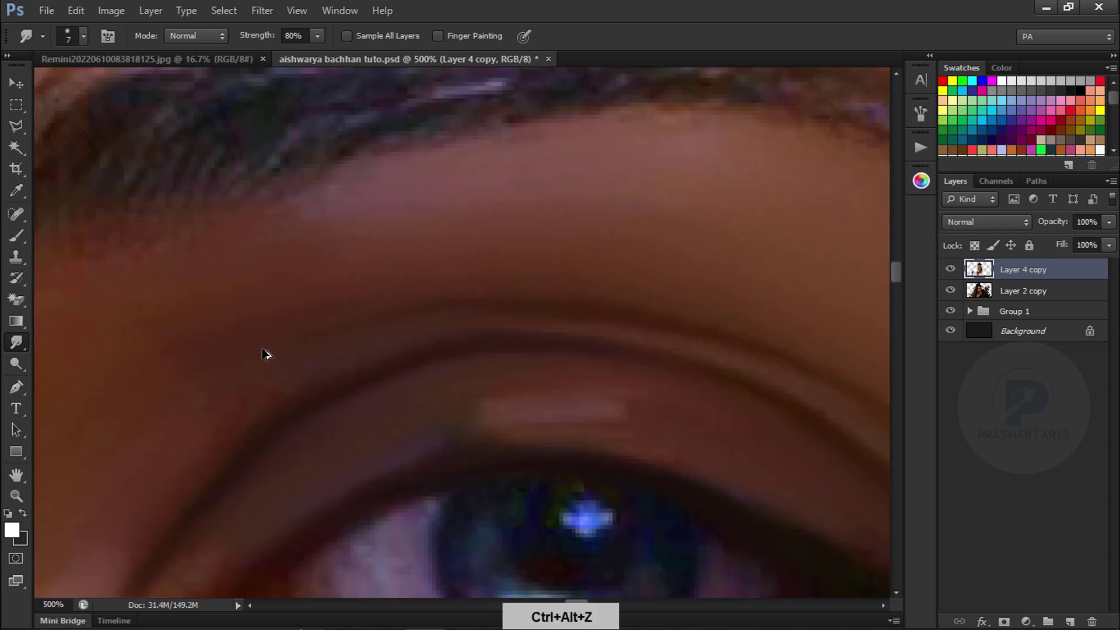
Smooth the skin between the near eye's inner corner and the nose at 80% strength with a 10 px brush
drag(285, 502, 406, 233)
key(bracketright)
key(bracketright)
key(bracketright)
drag(132, 412, 138, 471)
drag(178, 517, 278, 385)
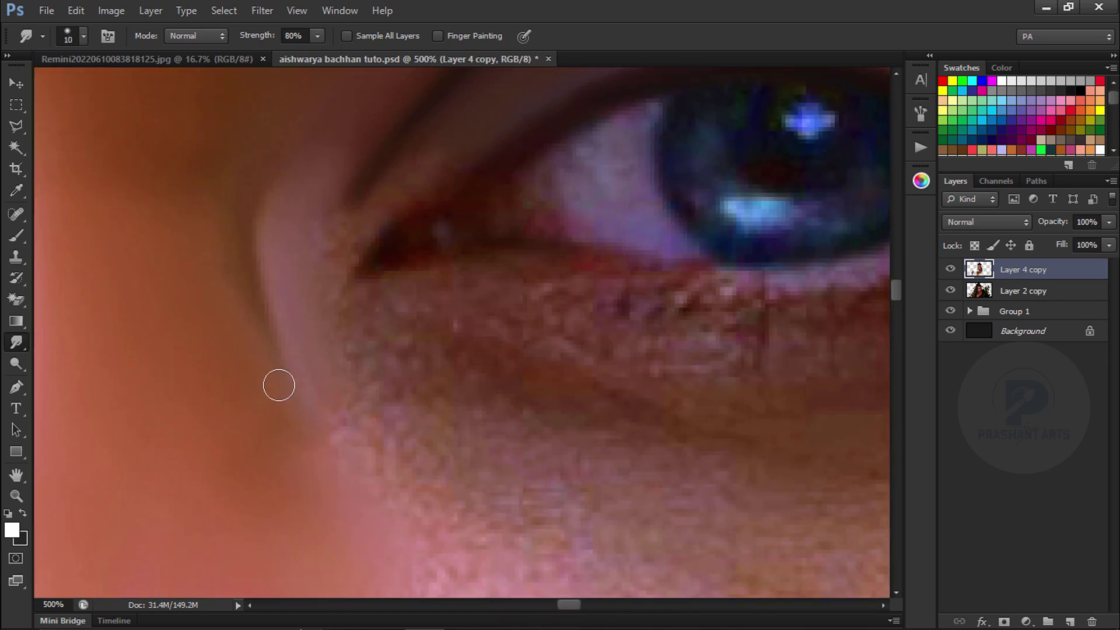
Smudge the inner white of the near eye and the iris edge at 80% strength, reducing the brush to 9 px
key(ctrl+minus)
key(ctrl+equal)
key(bracketright)
mouse_move(632, 173)
mouse_down()
mouse_move(398, 391)
mouse_move(343, 420)
mouse_move(416, 444)
mouse_up()
key(bracketleft)
key(bracketleft)
key(bracketleft)
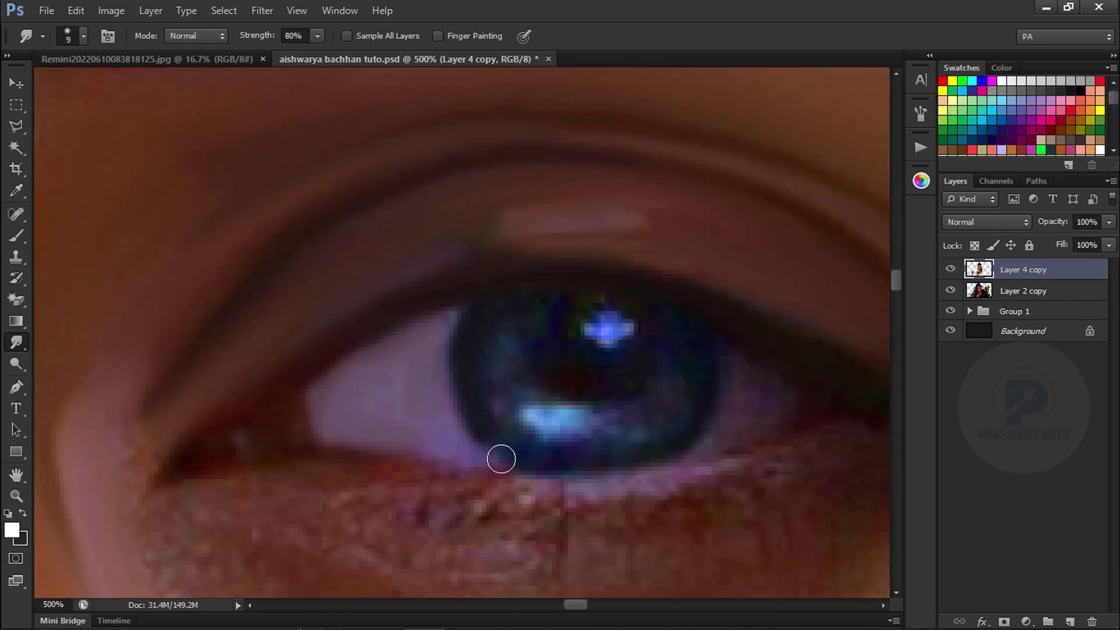
Raise the smudge strength to 85% and smooth the near eye's iris, pupil and highlights with a brush of 9 px or smaller
key(8)
key(5)
drag(569, 416, 598, 419)
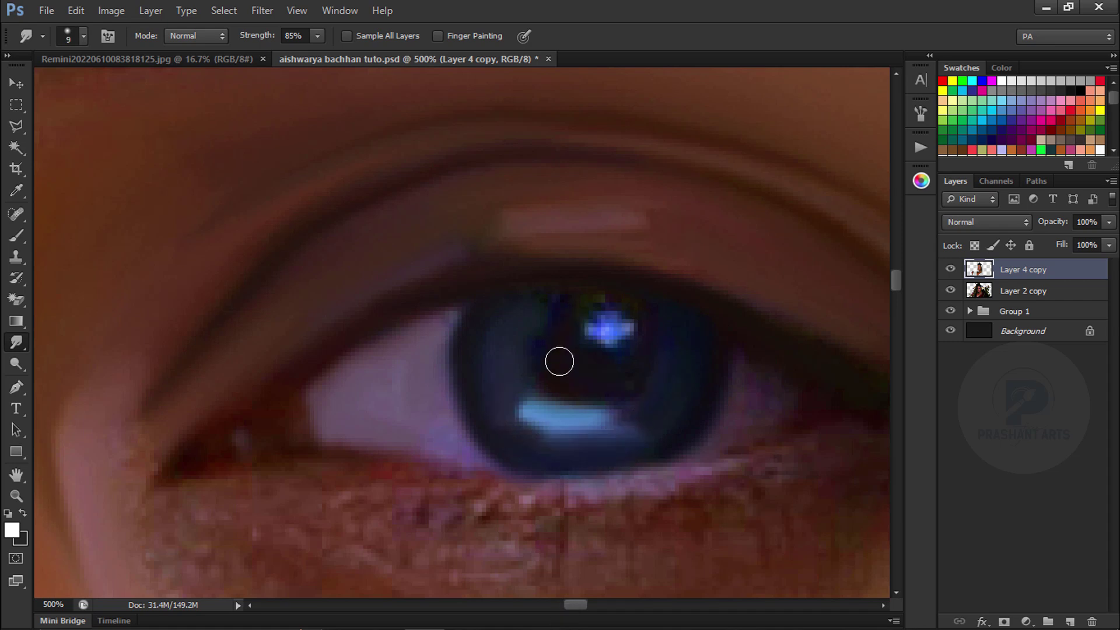
key(bracketleft)
key(bracketleft)
scroll(773, 270, down, 2)
key(ctrl+alt+z)
Smudge the near eye's lower lash line and lower lid into smooth bands at 85% strength with a 9 px brush
mouse_move(232, 307)
mouse_down()
mouse_move(445, 395)
mouse_move(506, 443)
mouse_move(336, 372)
mouse_up()
key(bracketright)
key(bracketright)
key(bracketright)
key(bracketright)
key(bracketleft)
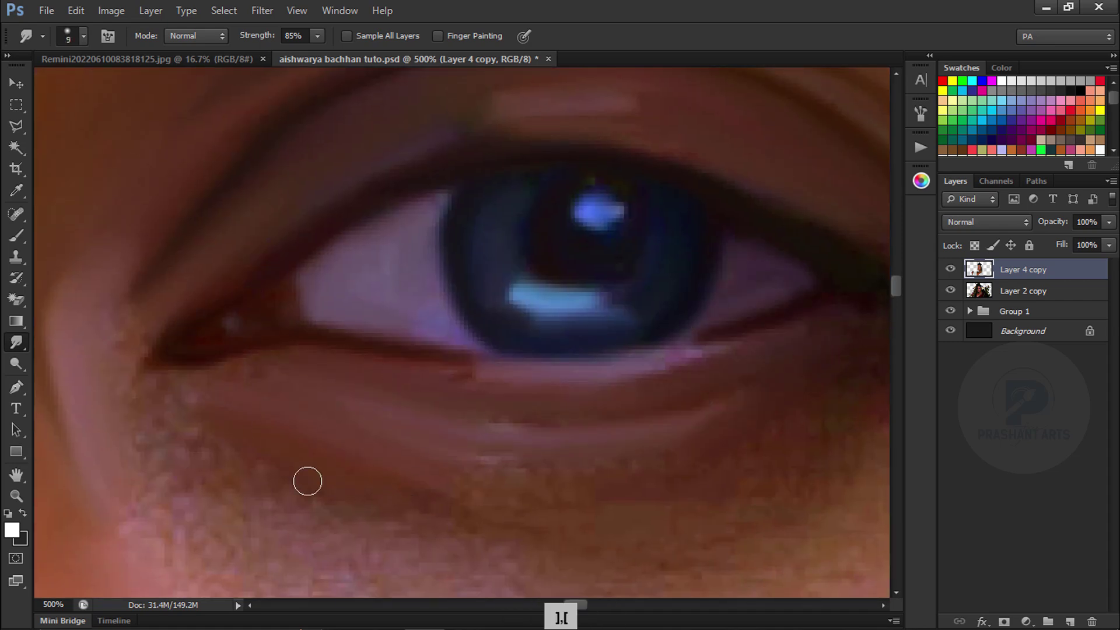
Blend the skin around and just below the near eye's inner corner at 85% strength with a 10 px brush
scroll(307, 477, down, 2)
scroll(308, 478, right, 2)
scroll(630, 364, left, 3)
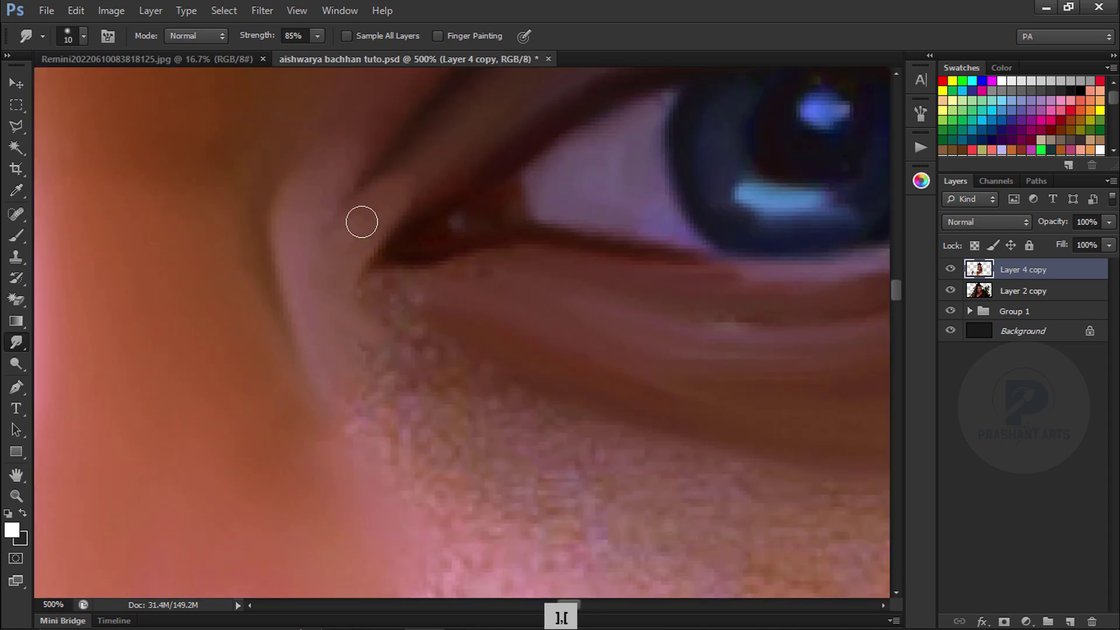
mouse_move(360, 222)
mouse_down()
mouse_move(400, 260)
mouse_move(373, 320)
mouse_up()
key(bracketright)
Smooth the grainy skin below the near eye into the cheek at 85% strength, enlarging the brush to 25 px
scroll(373, 320, down, 2)
scroll(372, 321, right, 2)
drag(155, 181, 298, 359)
key(bracketright)
key(bracketright)
drag(817, 246, 467, 303)
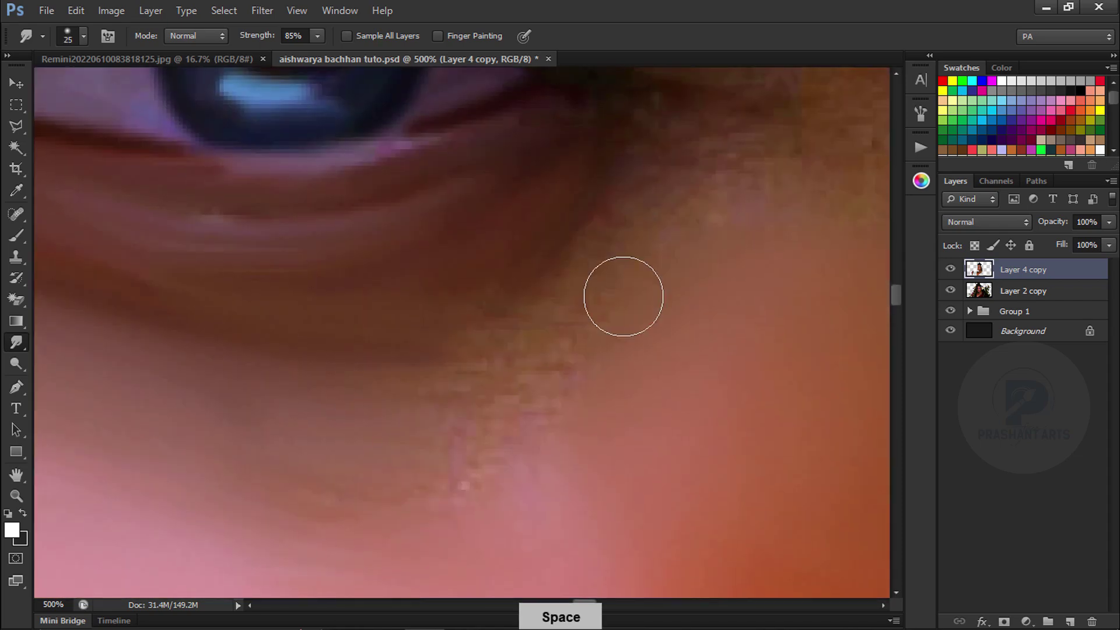
Blend the near eye's outer corner and outer under-eye skin into the blushed cheek at 85% strength, reducing the brush to 9 px
drag(731, 160, 497, 408)
key(bracketright)
key(bracketright)
key(bracketright)
mouse_move(689, 362)
mouse_down()
mouse_move(534, 434)
mouse_move(459, 443)
mouse_up()
key(bracketleft)
key(bracketleft)
key(bracketleft)
key(bracketleft)
key(bracketleft)
key(bracketleft)
key(bracketleft)
key(ctrl+minus)
key(ctrl+minus)
key(ctrl+minus)
key(ctrl+minus)
key(ctrl+minus)
key(ctrl+minus)
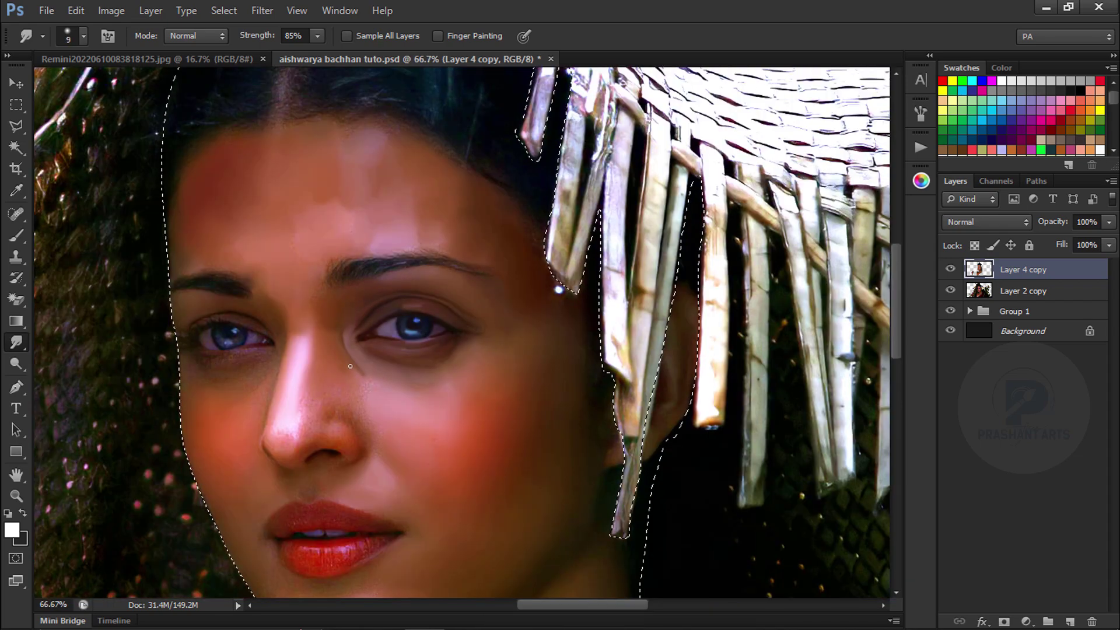
Smooth the near nostril wing and its highlight at 85% strength, enlarging the brush from 20 to 30 px
key(ctrl+equal)
key(ctrl+equal)
key(ctrl+equal)
key(ctrl+equal)
key(ctrl+equal)
key(ctrl+equal)
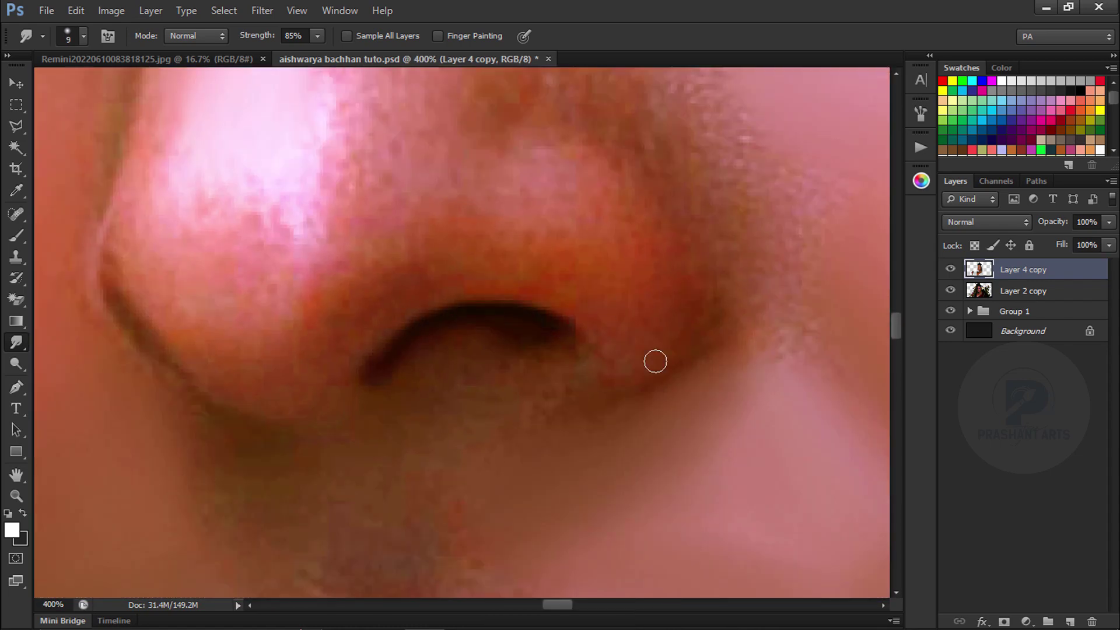
scroll(655, 361, up, 2)
scroll(655, 361, right, 2)
key(bracketright)
key(bracketright)
key(bracketright)
key(bracketright)
drag(470, 248, 440, 180)
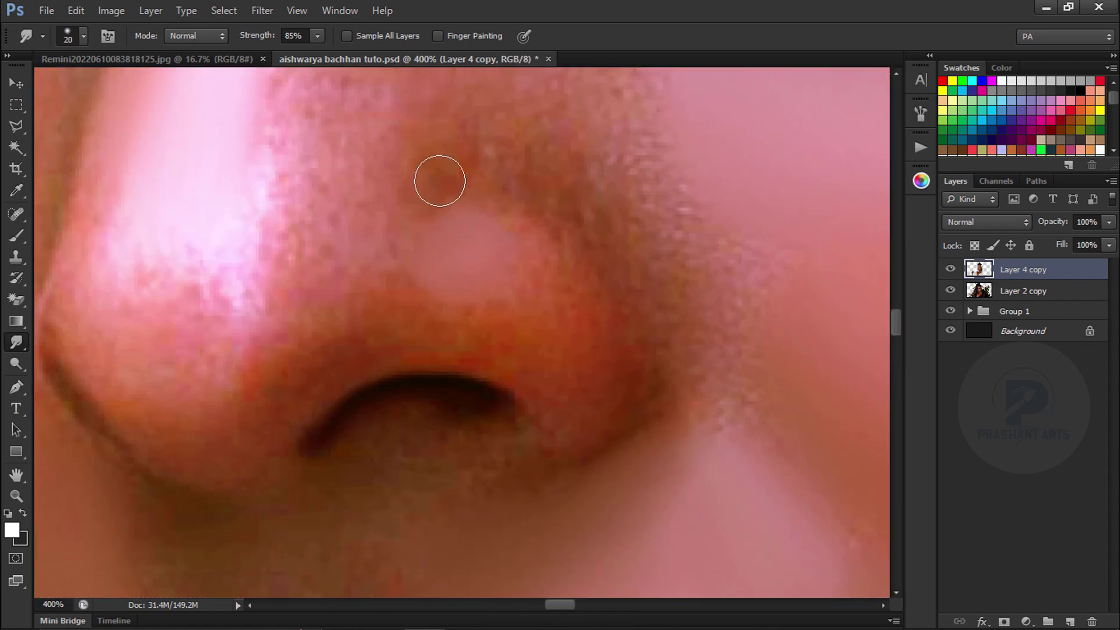
drag(523, 346, 590, 320)
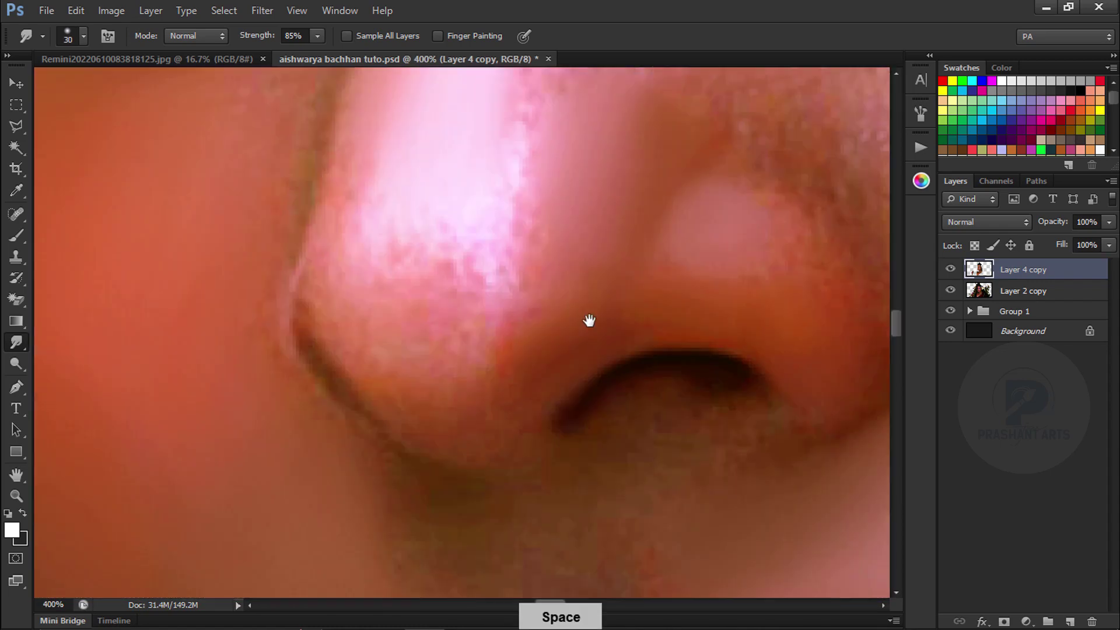
Blend the nose-bridge highlight into the nose tip and underside at 80% strength, starting with a 25 px brush
key(bracketleft)
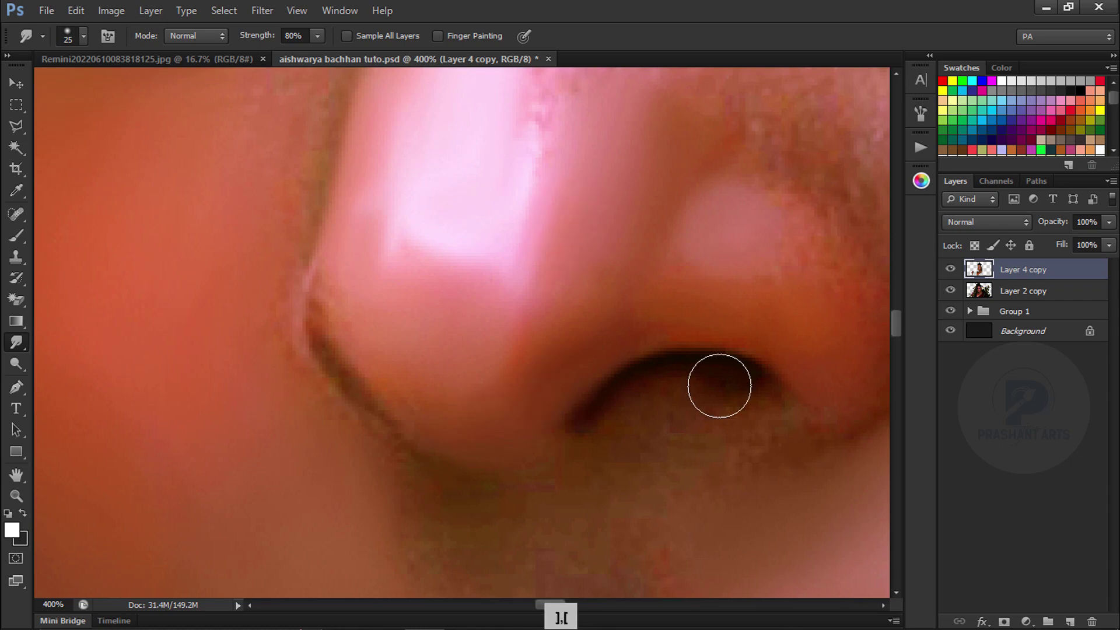
drag(677, 438, 355, 510)
key(])
drag(590, 409, 574, 280)
key(])
drag(510, 257, 516, 350)
mouse_move(55, 403)
mouse_down()
mouse_move(496, 283)
mouse_move(565, 562)
mouse_up()
Smudge the near nostril wing's outer curve into even tones at 80% strength with a larger brush
key(])
key(])
key(])
key([)
key([)
drag(736, 303, 755, 293)
key(ctrl+minus)
key(ctrl+minus)
key(ctrl+minus)
key(ctrl+minus)
key(ctrl+minus)
key(ctrl+minus)
Blend the near side of the nose up toward the bridge at 80% strength with a 45 px brush
key(ctrl+plus)
key(ctrl+plus)
key(ctrl+plus)
key(])
key(])
key(])
key(])
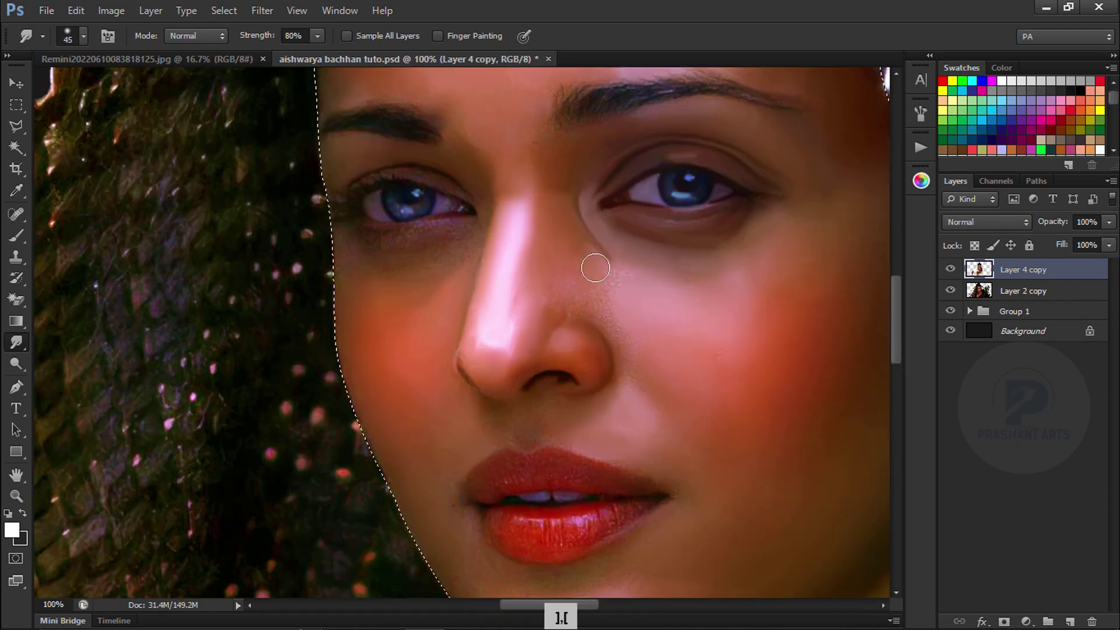
drag(585, 289, 516, 201)
Smooth the grainy transition between the nose side and near cheek at 80% strength with a 15 px brush
key(ctrl+plus)
key(ctrl+plus)
key([)
key([)
key([)
key([)
key([)
key([)
drag(689, 173, 790, 270)
key(ctrl+minus)
key(ctrl+minus)
key(ctrl+minus)
key(ctrl+minus)
key(ctrl+minus)
key(ctrl+minus)
key(ctrl+plus)
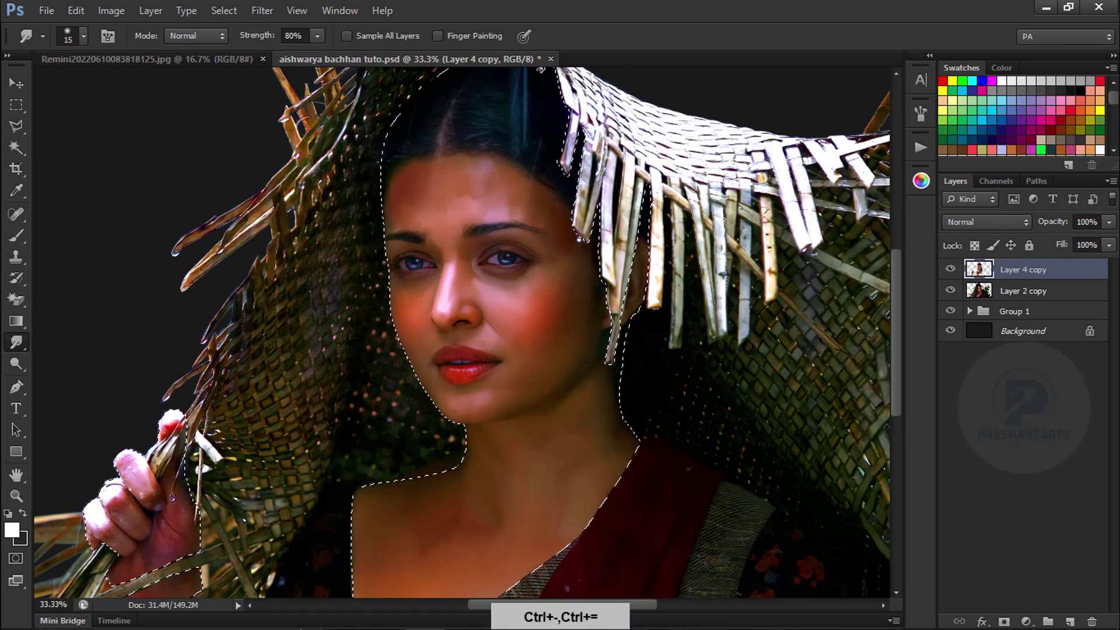
Undo the last smudge stroke and enlarge the smudge brush to 60 px
key(ctrl+alt+z)
key(ctrl+plus)
key(ctrl+plus)
key(ctrl+plus)
key(])
key(])
key(])
key(])
key(])
key(])
key(])
key(])
key(])
key(ctrl+minus)
key(ctrl+minus)
key(ctrl+minus)
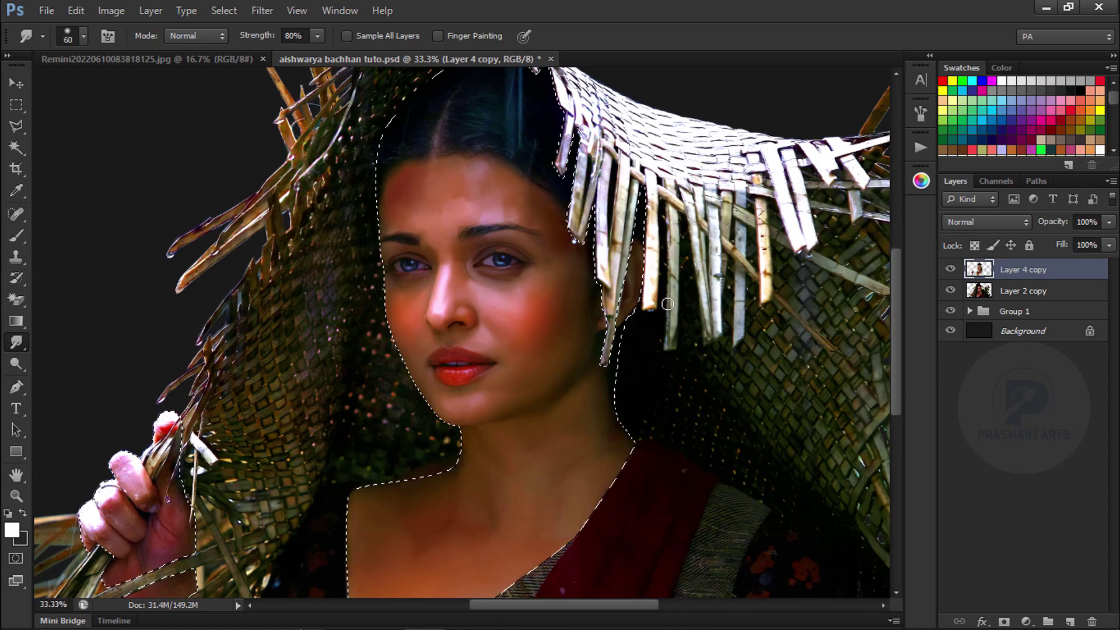
Smudge the upper lip's edge and interior into smooth red at 80% strength, enlarging the brush from 10 to 25 px
key(ctrl+plus)
key(ctrl+plus)
key(ctrl+plus)
key(ctrl+plus)
key(ctrl+plus)
key([)
key([)
key([)
key([)
key([)
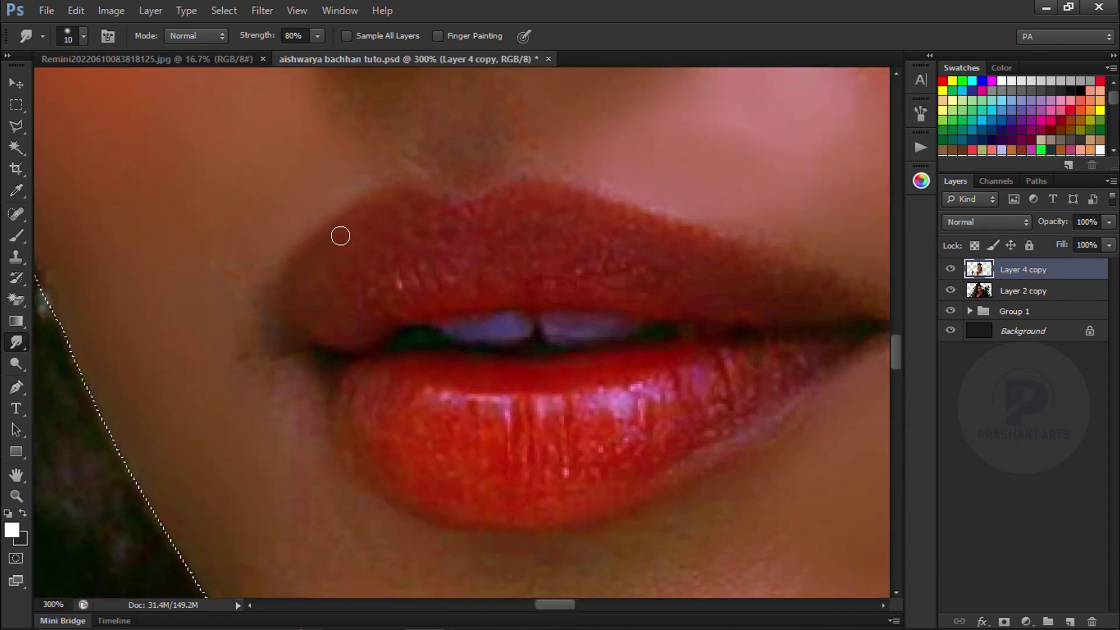
mouse_move(739, 256)
mouse_down()
mouse_move(508, 194)
mouse_move(348, 265)
mouse_move(379, 289)
mouse_move(684, 285)
mouse_up()
key(])
key(])
key(])
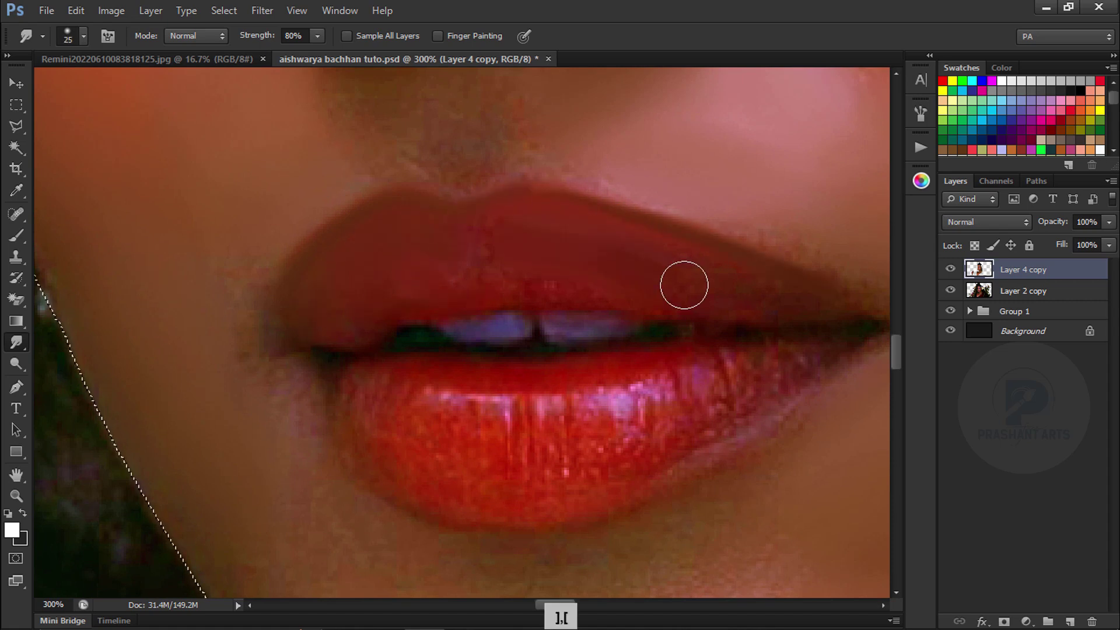
Undo the last smudge and smooth the chin and skin below the lower lip with a 45 px brush
key([)
key(ctrl+alt+z)
key(])
scroll(274, 470, down, 4)
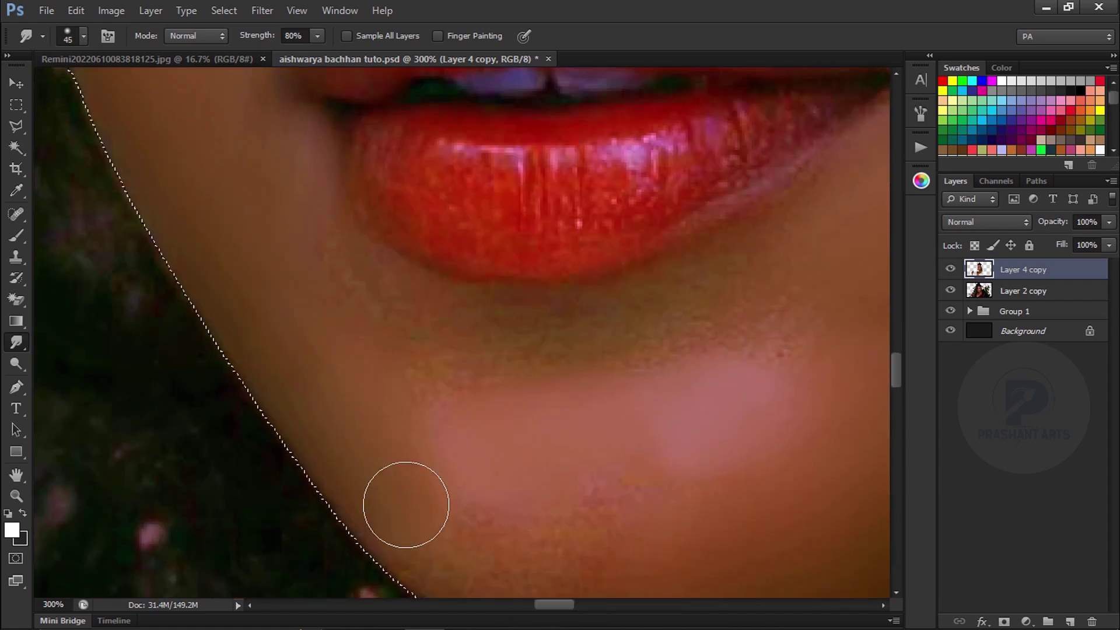
scroll(550, 349, up, 4)
Smudge the lower lip and its glossy highlights at 80% strength, starting at 9 px and enlarging the brush to 30 px
key(bracketleft)
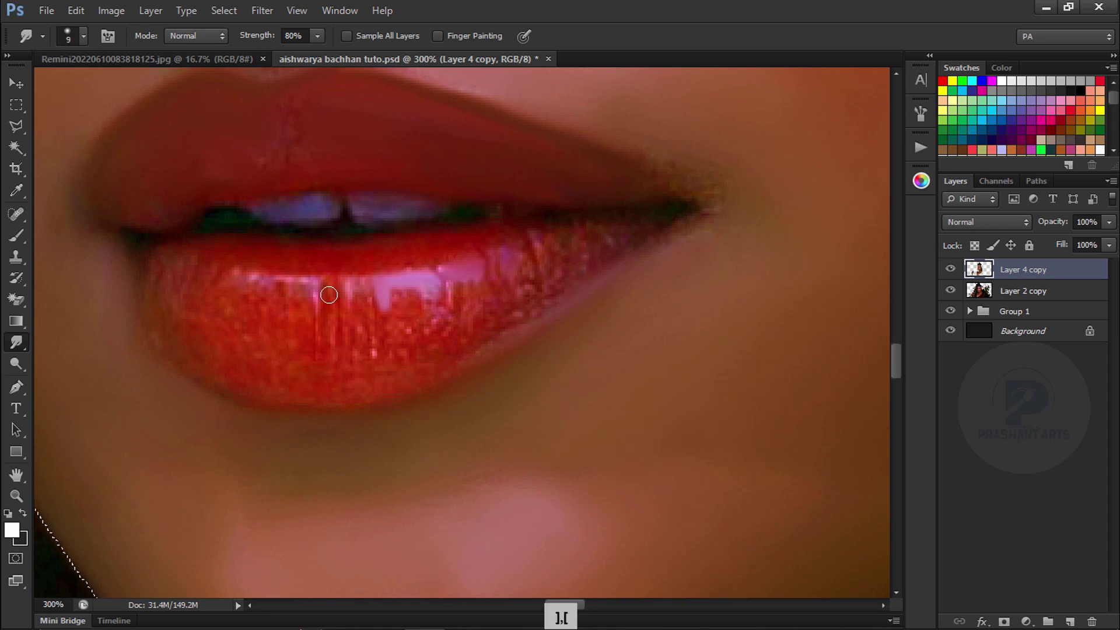
key(bracketleft)
mouse_move(272, 342)
mouse_down()
mouse_move(426, 333)
mouse_move(428, 343)
mouse_move(536, 271)
mouse_up()
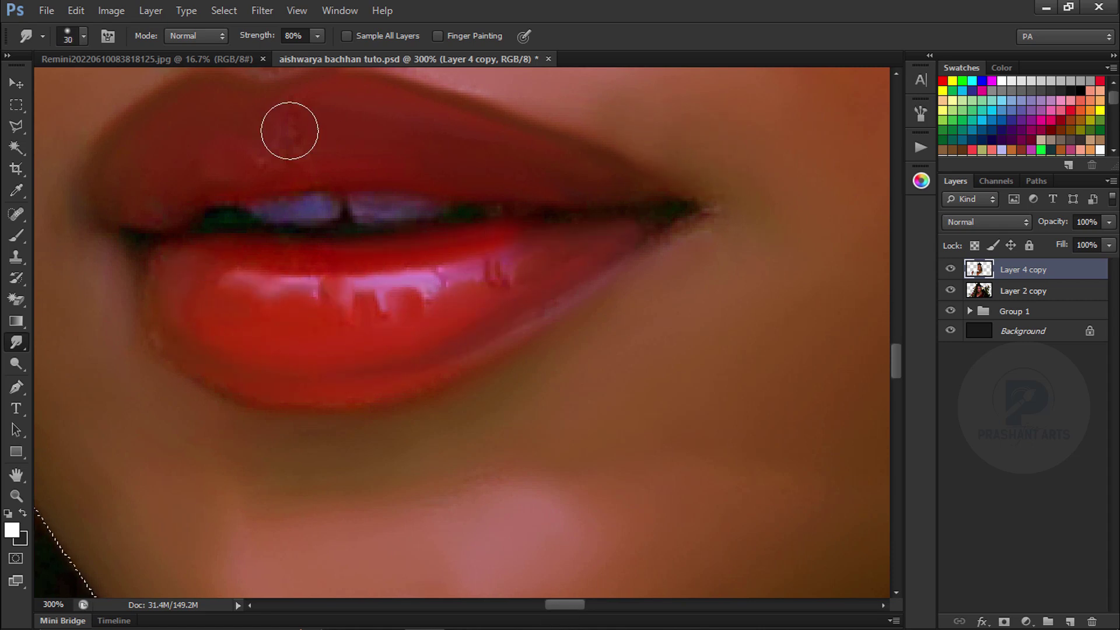
Blend the grainy skin between the nose and upper lip at 80% strength with a 20 px brush
key(space)
drag(222, 243, 275, 353)
key(space)
drag(286, 247, 290, 322)
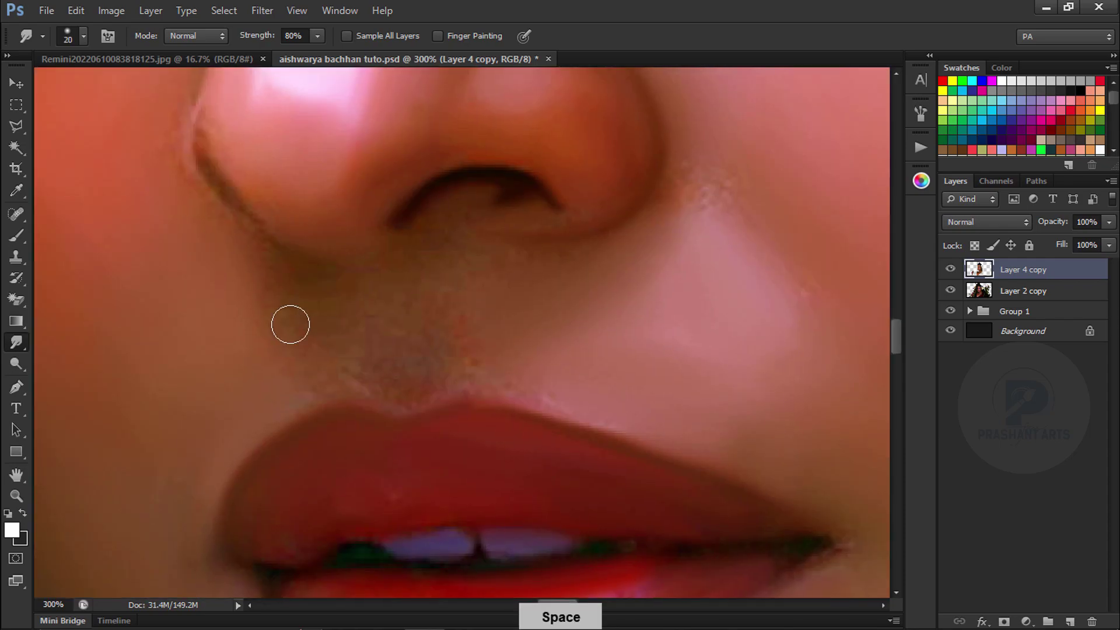
key(bracketright)
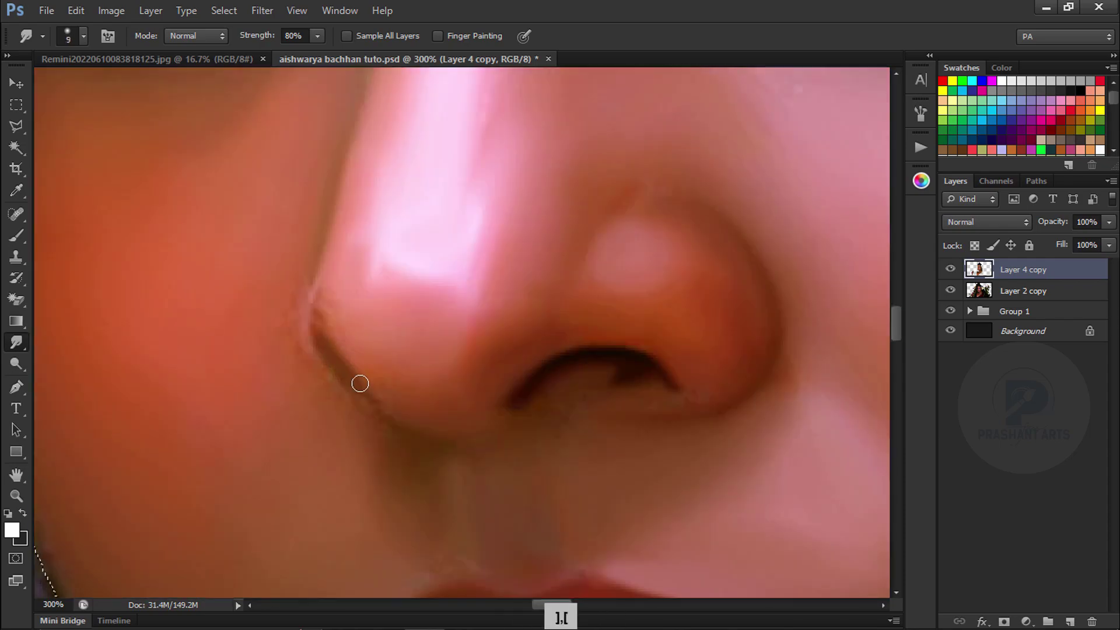
key(ctrl+minus)
key(ctrl+minus)
key(ctrl+minus)
key(ctrl+minus)
key(ctrl+minus)
Smudge the far eye's upper lid, lash line and lower iris reflection at 80% strength with an 8 to 10 px brush
key(ctrl+equal)
key(ctrl+equal)
key(ctrl+equal)
key(ctrl+equal)
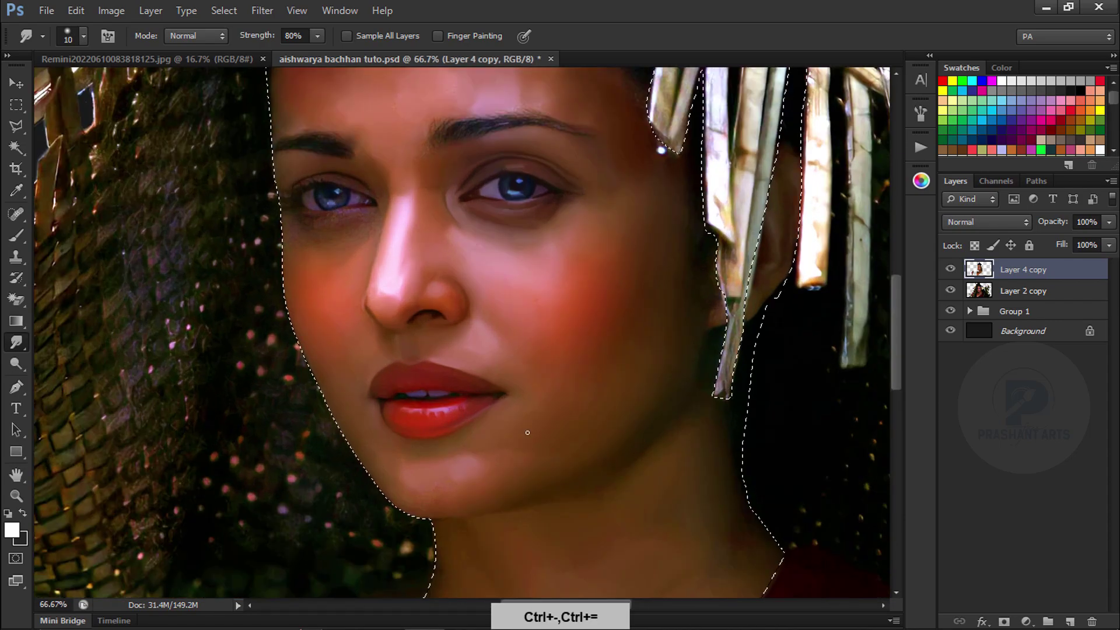
key(ctrl+equal)
key(ctrl+equal)
key(space)
key(ctrl+equal)
key(ctrl+equal)
key(bracketleft)
key(bracketleft)
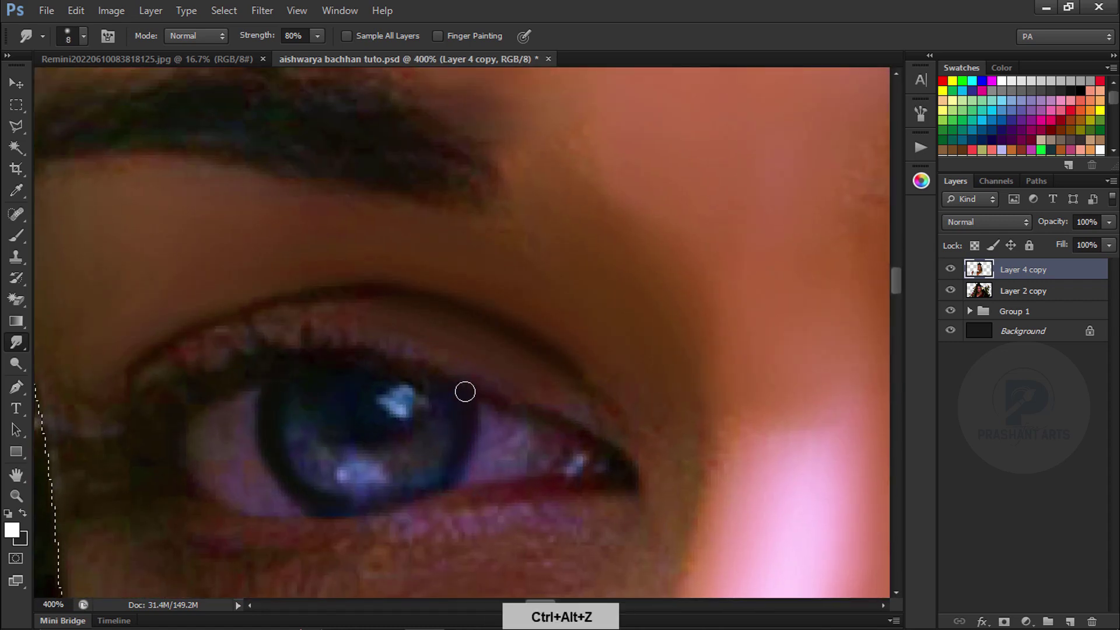
key(ctrl+alt+z)
drag(325, 500, 368, 473)
key(bracketright)
key(bracketright)
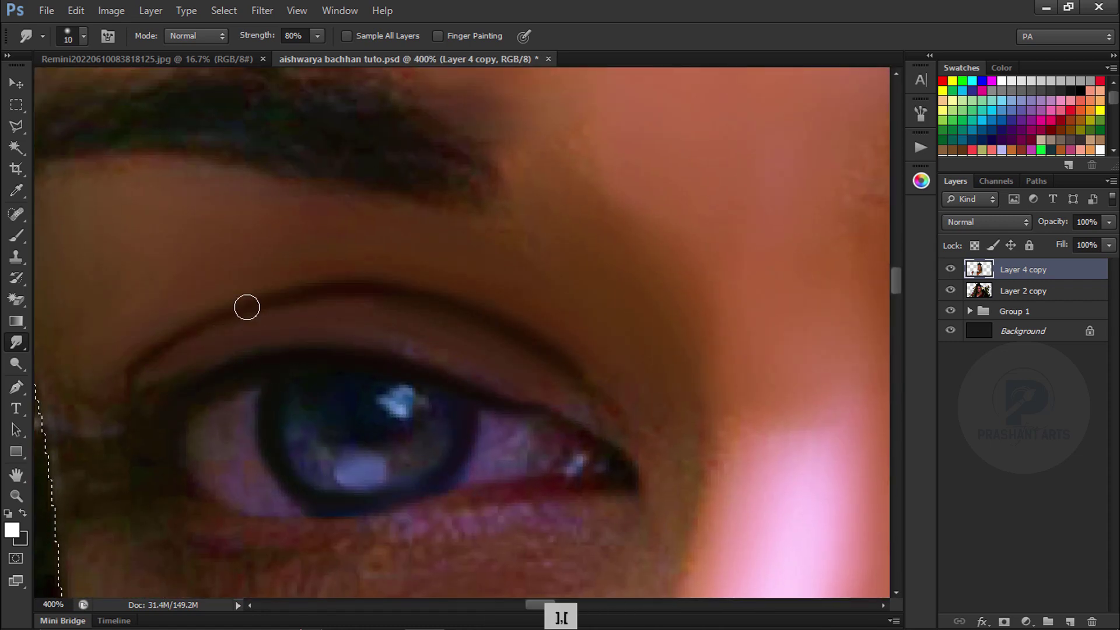
Smooth the far eye's white, lower rim and lower lid at 85% strength, enlarging the brush from 7 to 9 px
drag(532, 507, 565, 338)
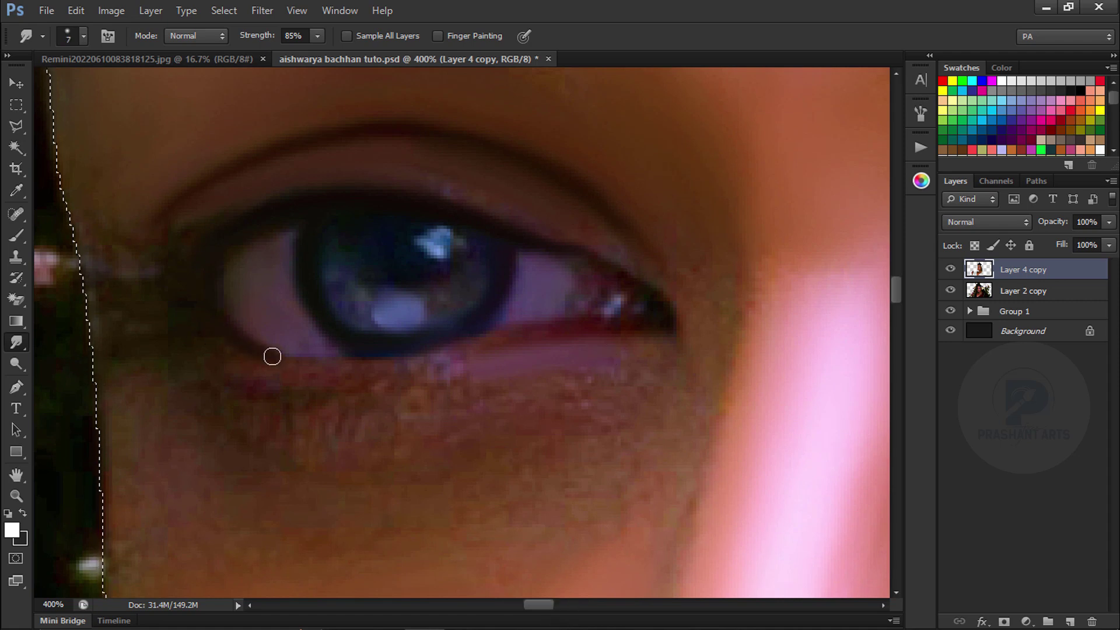
key(8)
key(5)
key(bracketright)
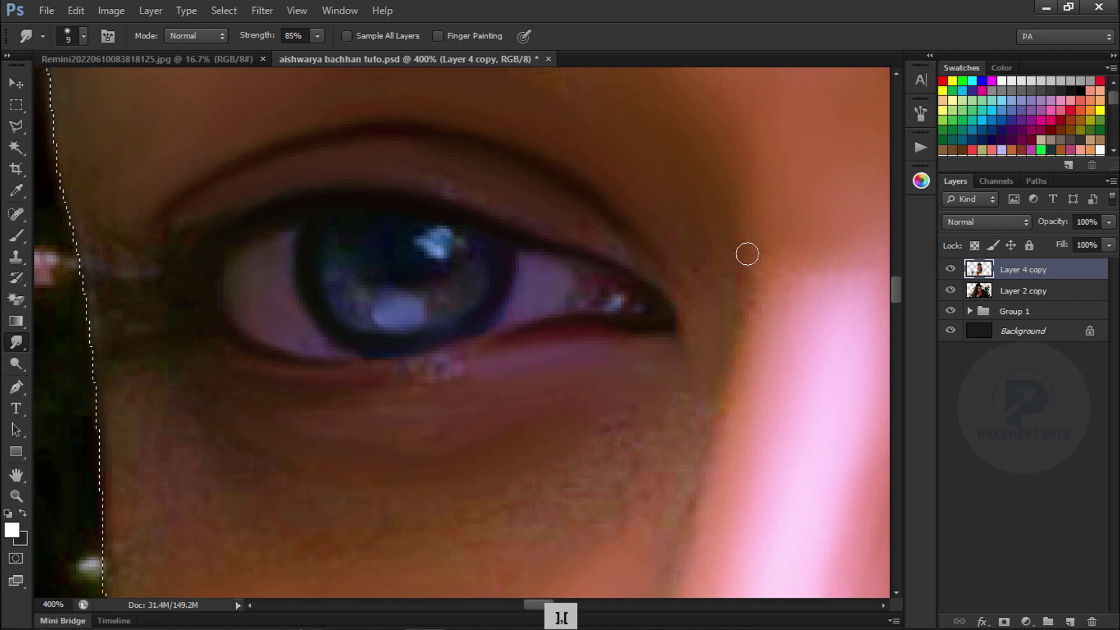
Blend the far eye's inner corner and grainy under-eye skin along the nose at 85% strength, enlarging the brush
drag(732, 450, 785, 205)
mouse_move(715, 429)
mouse_down()
mouse_move(715, 255)
mouse_move(681, 401)
mouse_up()
drag(444, 193, 443, 441)
key(bracketright)
key(bracketright)
mouse_move(213, 397)
mouse_down()
mouse_move(310, 379)
mouse_move(553, 376)
mouse_up()
drag(408, 193, 557, 484)
Blend the skin around the upper nose and far eye at 85% strength, enlarging the brush from 9 to 20 px
key(bracketleft)
key(bracketleft)
key(bracketleft)
key(bracketright)
key(ctrl+minus)
key(ctrl+minus)
key(ctrl+minus)
key(ctrl+plus)
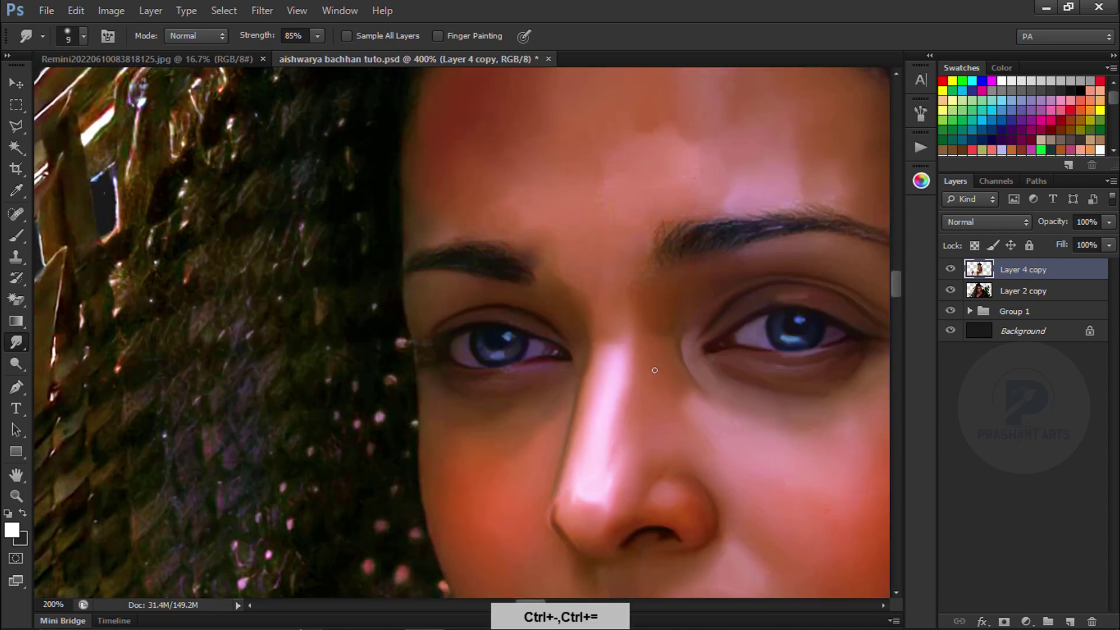
key(ctrl+minus)
mouse_move(712, 320)
mouse_down()
mouse_move(683, 312)
mouse_move(447, 383)
mouse_up()
key(ctrl+plus)
key(ctrl+plus)
key(ctrl+minus)
key(ctrl+minus)
key(ctrl+minus)
key(ctrl+minus)
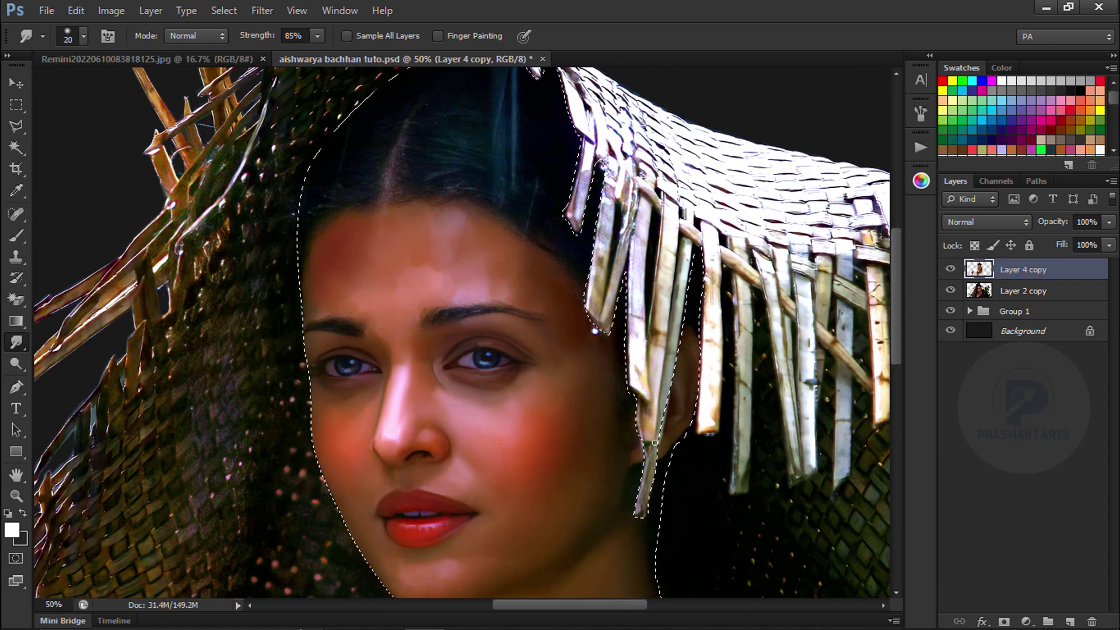
Blend the forehead tones above the near eyebrow at 85% strength, enlarging the brush to 40 px
key(ctrl+plus)
key(ctrl+plus)
key(ctrl+plus)
drag(728, 385, 610, 327)
key(bracketright)
key(bracketright)
key(bracketright)
key(ctrl+minus)
key(ctrl+minus)
key(ctrl+minus)
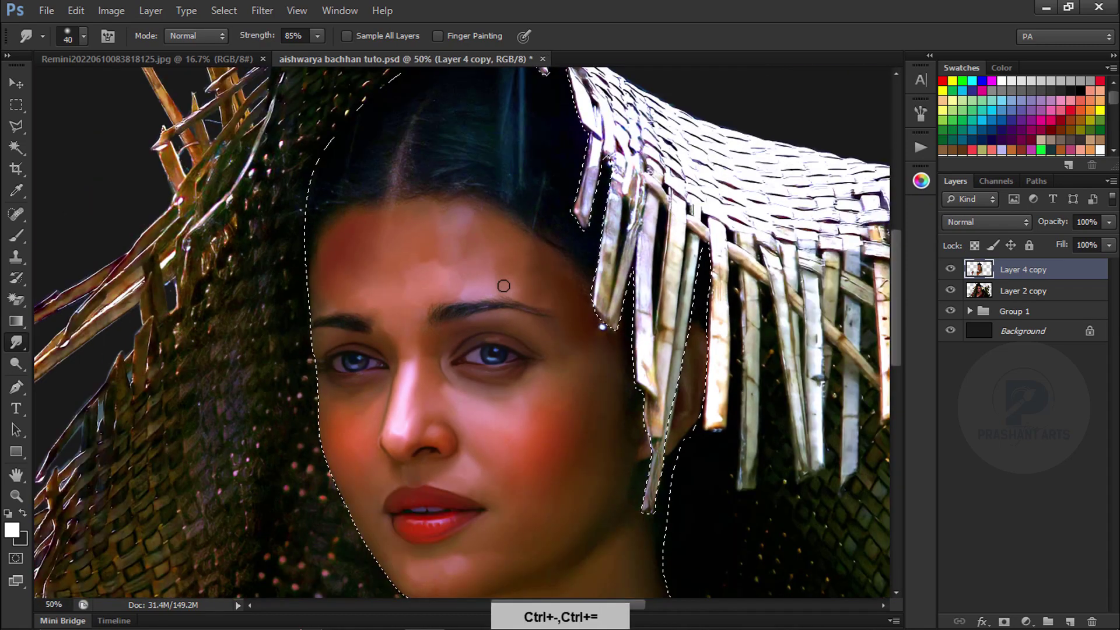
Blend the lower pink area of the raised hand's uppermost finger at 85% strength, shrinking the brush from 40 to 20 px
key(ctrl+minus)
key(ctrl+minus)
key(ctrl+minus)
key(ctrl+plus)
key(ctrl+plus)
key(ctrl+plus)
key(ctrl+plus)
key(ctrl+plus)
key(ctrl+plus)
key(ctrl+plus)
drag(559, 414, 708, 621)
key(bracketleft)
key(bracketleft)
key(bracketleft)
key(bracketleft)
key(bracketleft)
drag(449, 414, 501, 502)
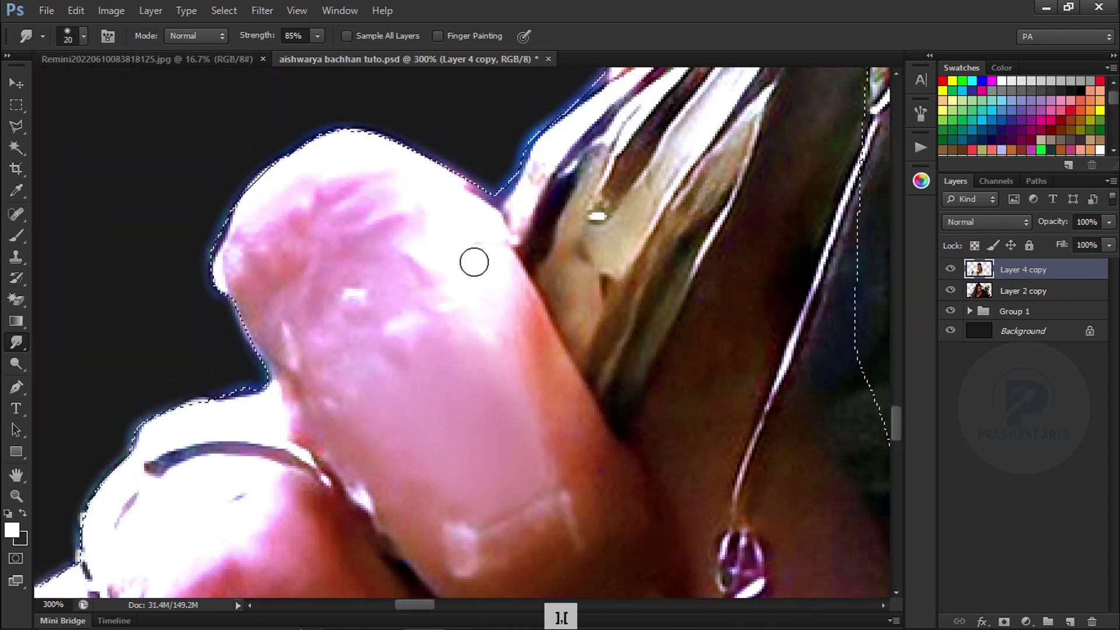
Blend the knuckle and white highlight of the uppermost finger into smooth tones at 85% strength with a 20 px brush
drag(481, 268, 517, 379)
key(bracketright)
drag(344, 184, 248, 254)
drag(409, 202, 280, 262)
key(bracketright)
key(bracketright)
key(bracketleft)
key(bracketleft)
Smooth the uppermost finger's brown lower end and purple nail at 85% strength, adjusting the brush around 20 to 25 px
drag(409, 496, 320, 298)
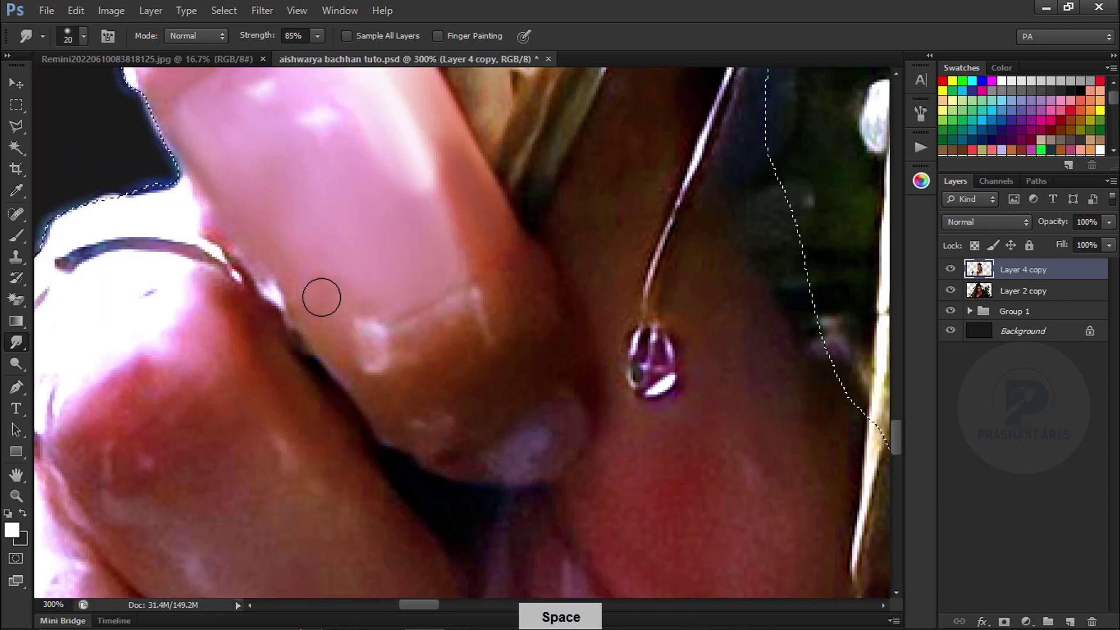
key(bracketright)
drag(496, 261, 520, 298)
key(bracketleft)
key(bracketleft)
drag(423, 320, 410, 132)
drag(546, 225, 496, 276)
Smooth the reddish palm and its creases beneath the hanging bead at 85% strength with a 20 to 25 px brush
drag(630, 260, 470, 239)
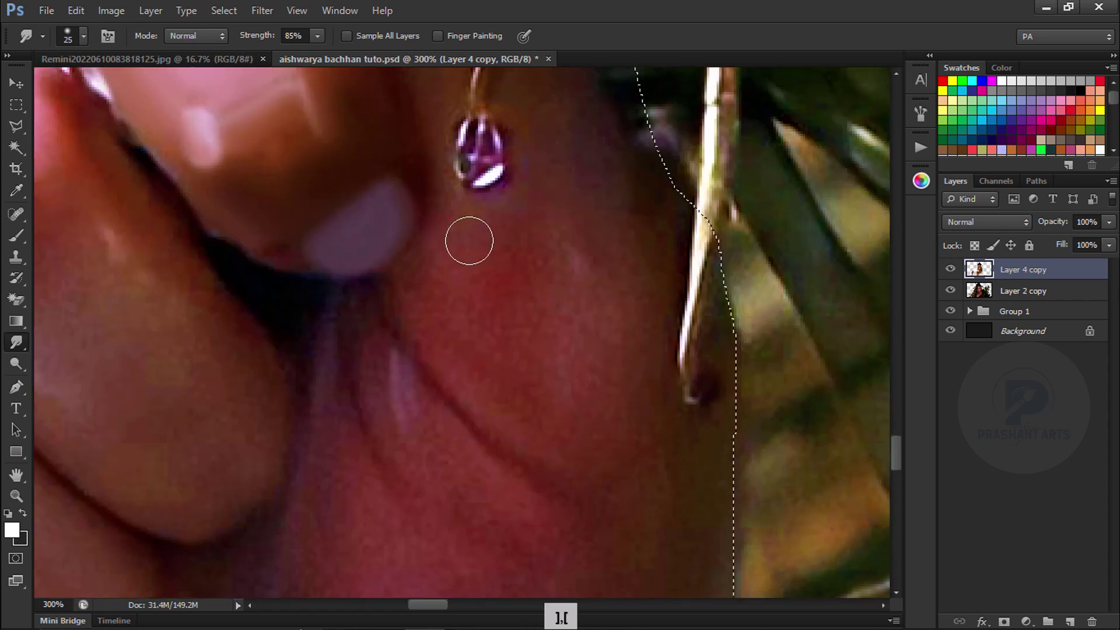
drag(445, 393, 396, 454)
drag(554, 584, 480, 350)
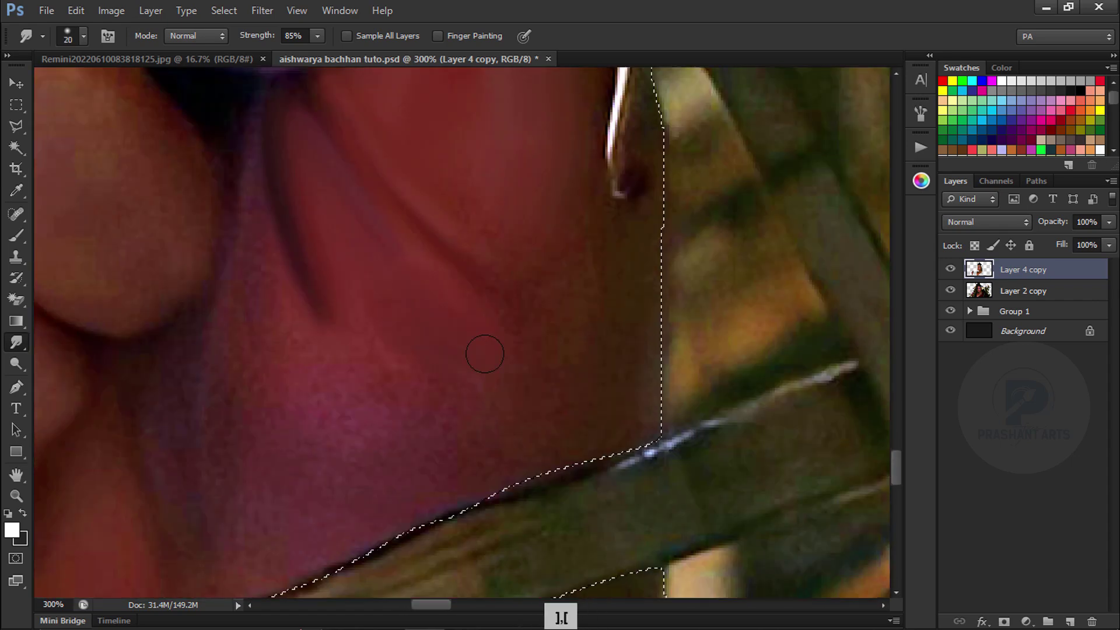
key(bracketright)
key(bracketright)
key(bracketleft)
key(bracketleft)
key(bracketright)
Blend the second gripping finger and its white knuckle highlight at 85% strength, reducing the brush to 20 px
drag(175, 234, 560, 379)
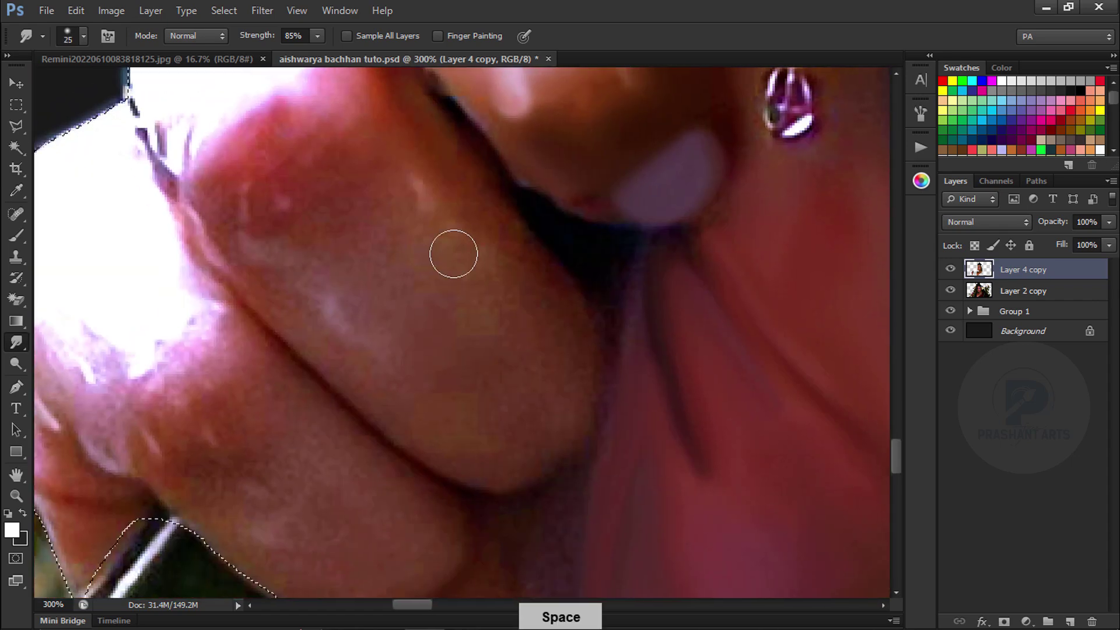
key(bracketright)
key(bracketright)
key(bracketright)
drag(379, 356, 436, 200)
key(bracketleft)
mouse_move(292, 187)
mouse_down()
mouse_move(300, 290)
mouse_move(368, 366)
mouse_up()
key(bracketleft)
mouse_move(357, 308)
mouse_down()
mouse_move(296, 303)
mouse_move(453, 180)
mouse_up()
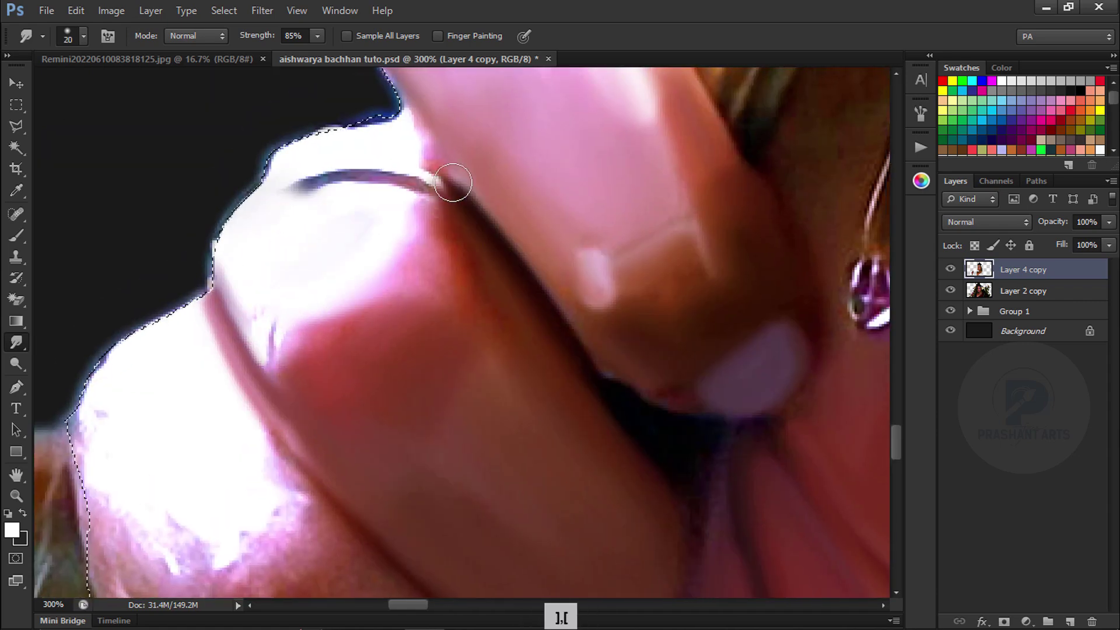
Blend the third gripping finger and its bright knuckle at 85% strength, using a brush up to 30 px
drag(671, 590, 648, 317)
key(bracketleft)
key(bracketright)
drag(292, 371, 281, 315)
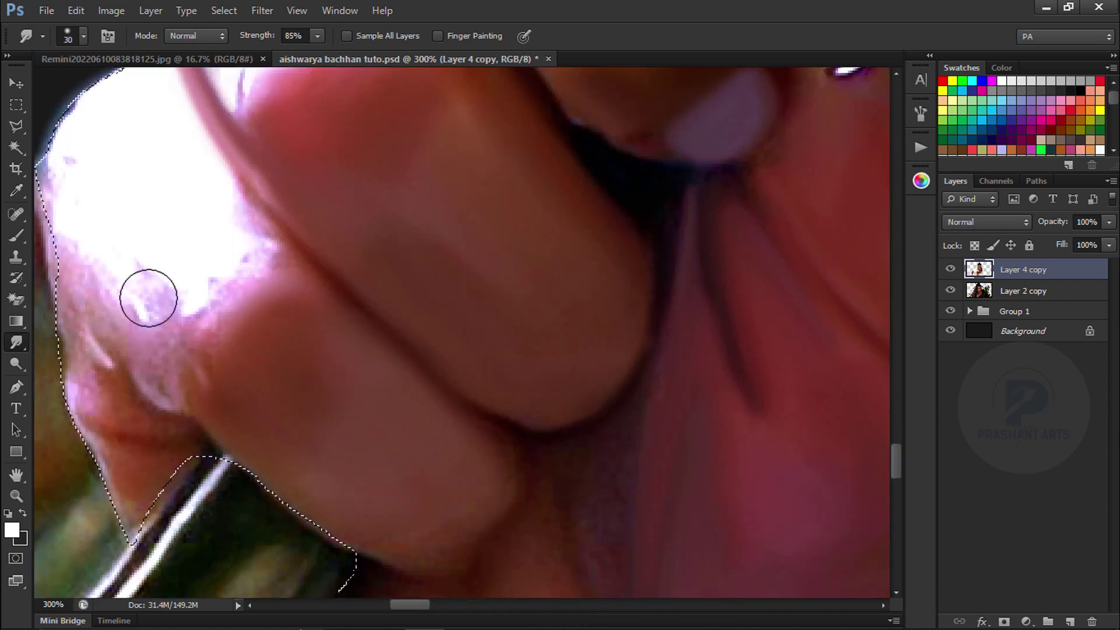
drag(168, 284, 328, 417)
drag(303, 408, 240, 332)
Smooth the small skin fold below the third finger beside the stalks at 85% strength, shrinking the brush to 15 px
key(bracketleft)
key(bracketleft)
mouse_move(359, 583)
mouse_down()
mouse_move(418, 370)
mouse_move(332, 286)
mouse_move(324, 248)
mouse_up()
key(bracketleft)
key(bracketleft)
key(bracketright)
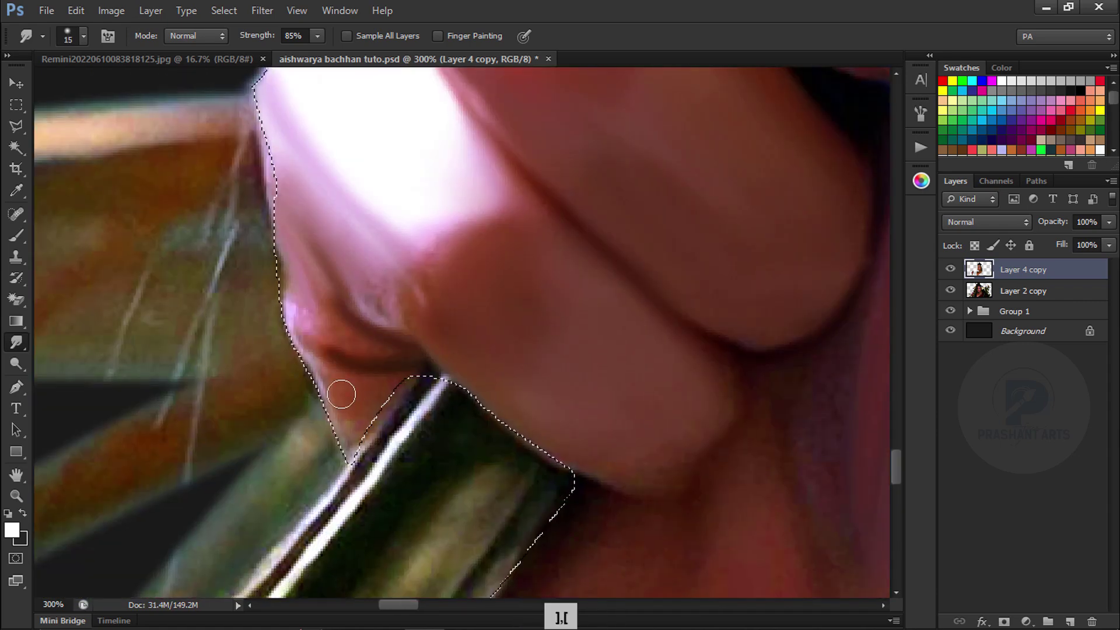
Blend the wrist and forearm skin between the crossing leaf strips at 85% strength, enlarging the brush past 70 px
scroll(373, 379, down, 5)
drag(374, 379, 471, 320)
scroll(507, 335, up, 2)
key(bracketright)
key(bracketright)
key(bracketright)
key(bracketright)
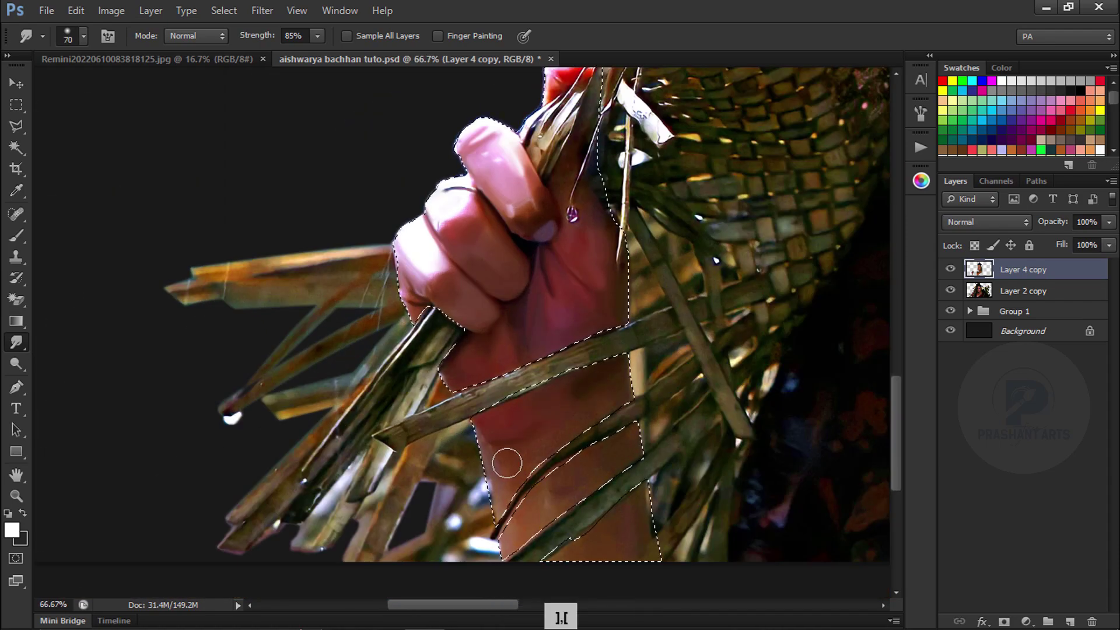
key(bracketright)
key(bracketright)
key(bracketright)
key(bracketright)
key(bracketright)
Refine the upper lip and its outline at 85% strength, shrinking the brush to 20 px and down to 8 px
key(ctrl+minus)
key(ctrl+minus)
key(ctrl+minus)
key(ctrl+equal)
key(ctrl+equal)
key(ctrl+equal)
key(ctrl+equal)
key(ctrl+equal)
key(ctrl+equal)
key(bracketleft)
key(bracketleft)
key(bracketleft)
key(bracketleft)
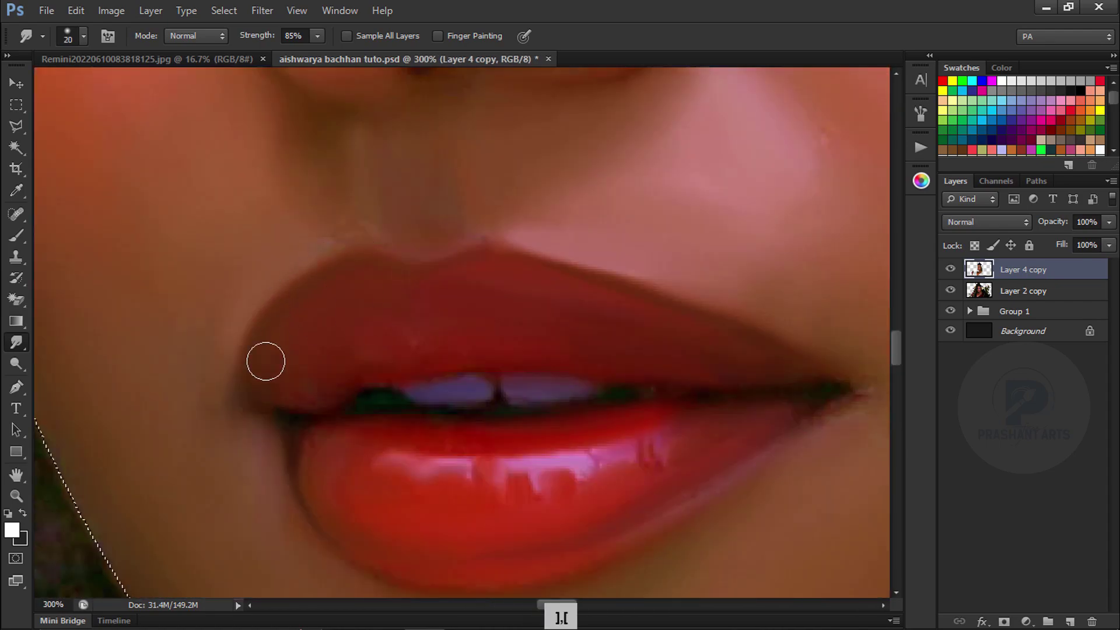
drag(347, 261, 652, 292)
Deselect the skin and soften the shoulder and neck edges at 85% strength with a 20 px brush, stepping back one edit
key(ctrl+minus)
key(ctrl+minus)
key(ctrl+minus)
key(ctrl+minus)
key(ctrl+minus)
key(ctrl+minus)
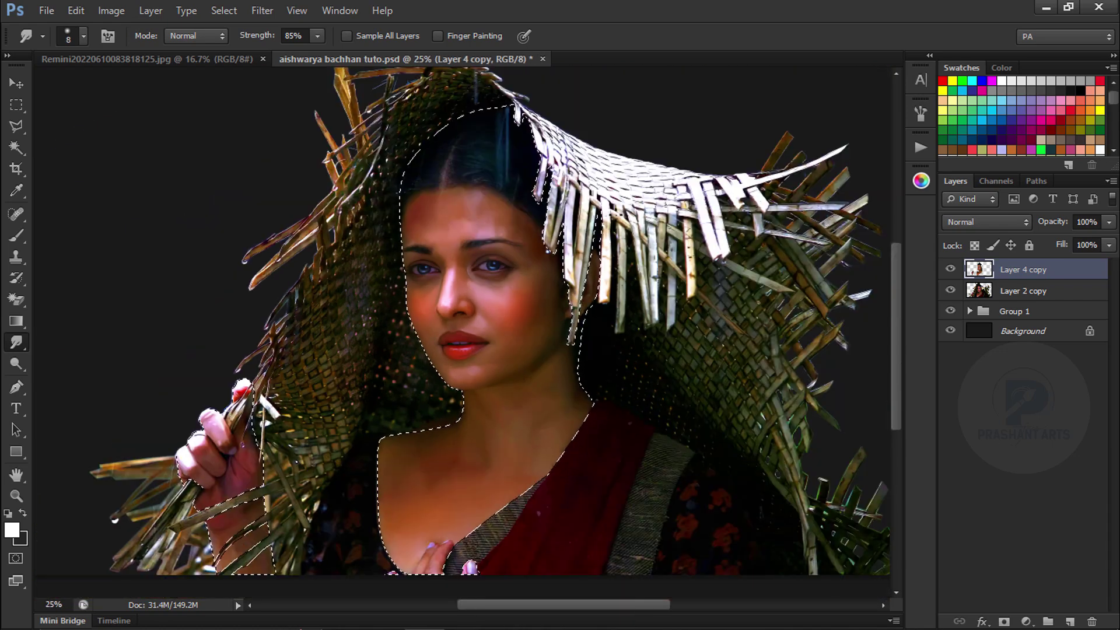
key(ctrl+equal)
key(ctrl+equal)
key(ctrl+equal)
key(bracketright)
key(bracketright)
key(bracketright)
key(bracketright)
key(bracketright)
key(bracketright)
key(bracketright)
key(bracketright)
key(bracketright)
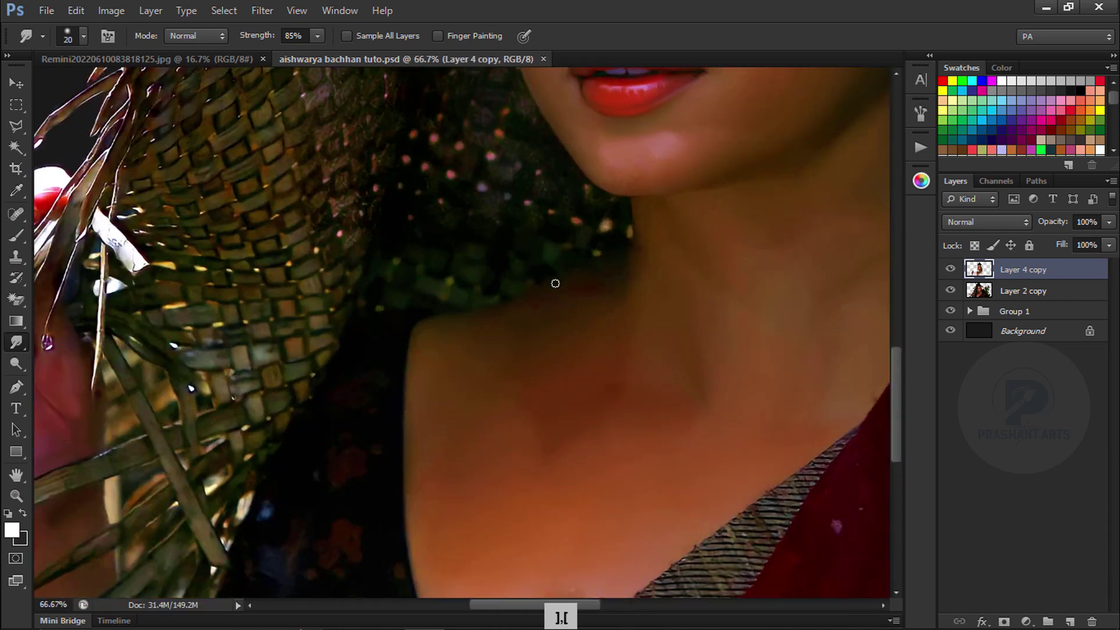
key(ctrl+alt+z)
key(bracketright)
key(bracketright)
key(bracketright)
key(bracketright)
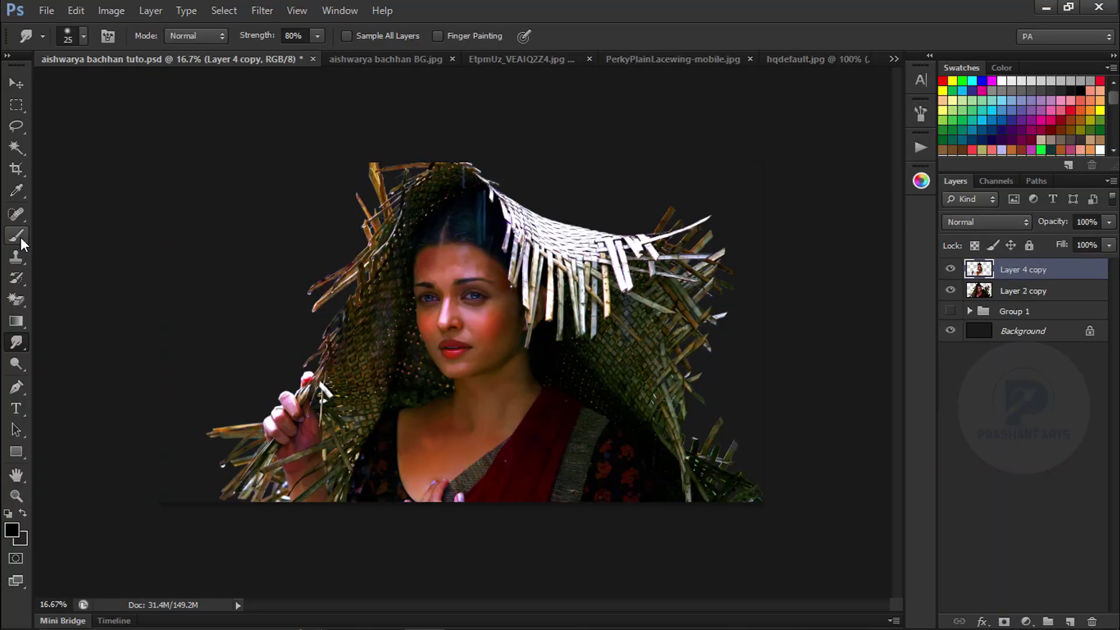
Smudge the red drape's fabric on Layer 2 copy at 80% strength, enlarging the brush from 25 to 45 px
key(ctrl+equal)
mouse_move(601, 578)
mouse_down()
mouse_move(601, 228)
mouse_move(374, 393)
mouse_up()
key(ctrl+equal)
key(ctrl+equal)
key(bracketright)
key(bracketright)
key(bracketright)
key(bracketright)
click(1044, 291)
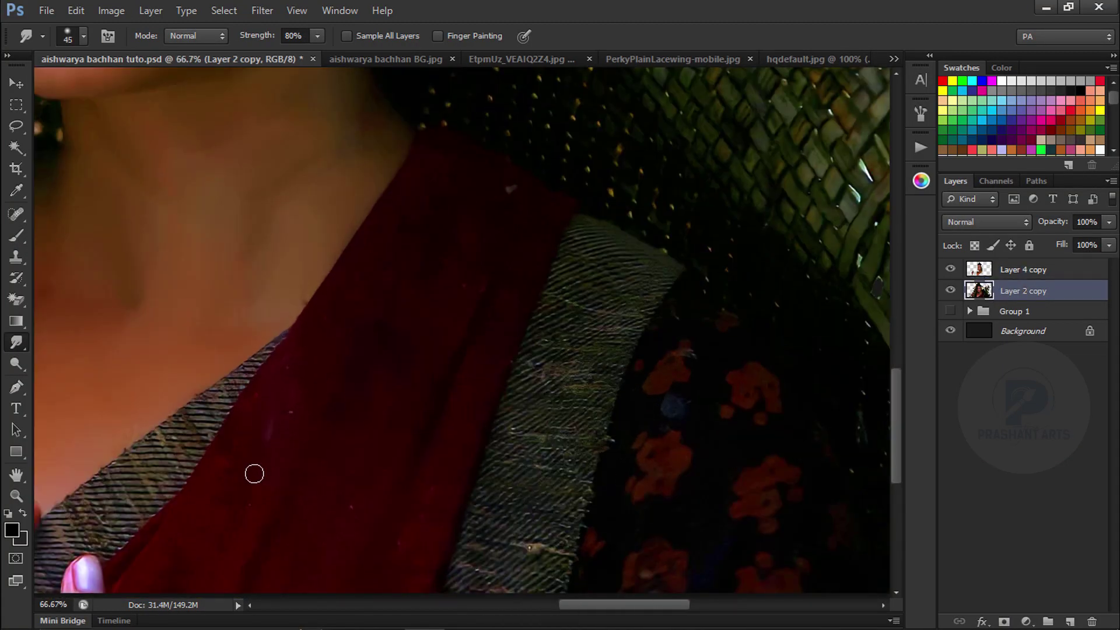
drag(252, 473, 369, 361)
Smooth the red drape's folds beside the striped border at 80% strength, shrinking the brush from 45 to 35 px and finer
key(ctrl+equal)
key(ctrl+equal)
key(bracketleft)
key(bracketleft)
key(bracketleft)
mouse_move(212, 475)
mouse_down()
mouse_move(210, 400)
mouse_move(497, 159)
mouse_up()
key(bracketleft)
key(bracketleft)
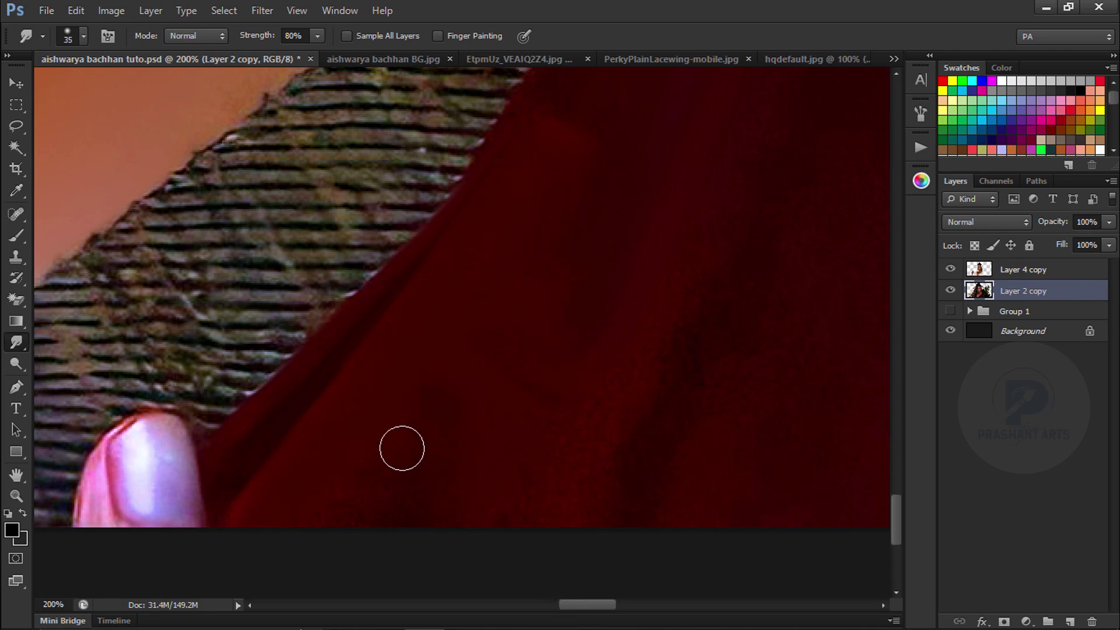
drag(402, 448, 449, 316)
Merge Layer 4 copy down into Layer 2 copy
drag(186, 365, 467, 358)
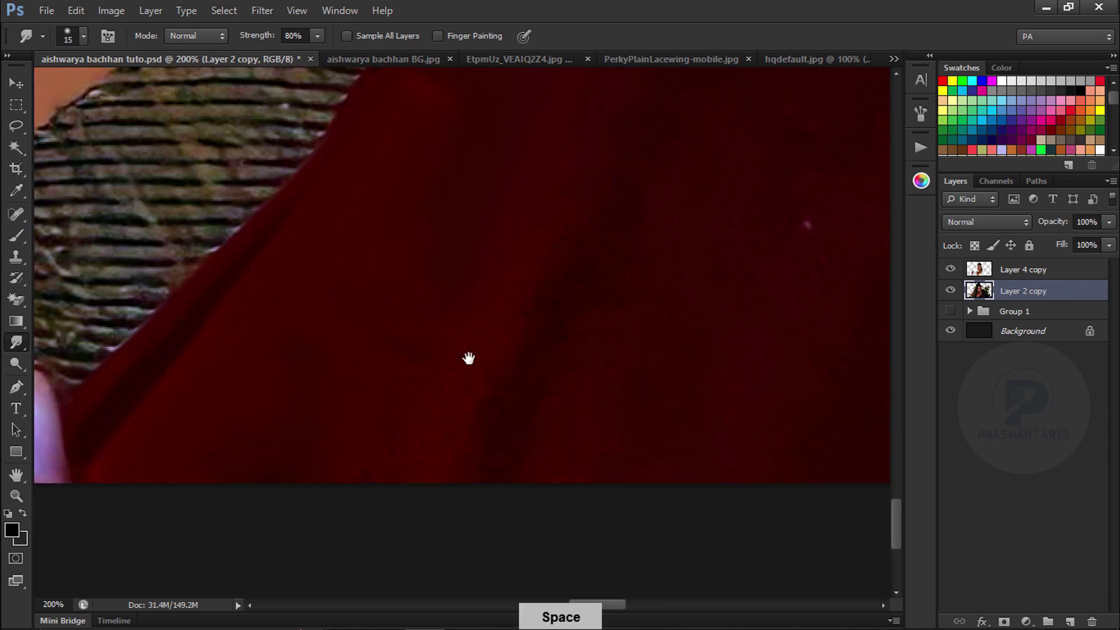
key(alt+bracketright)
key(Delete)
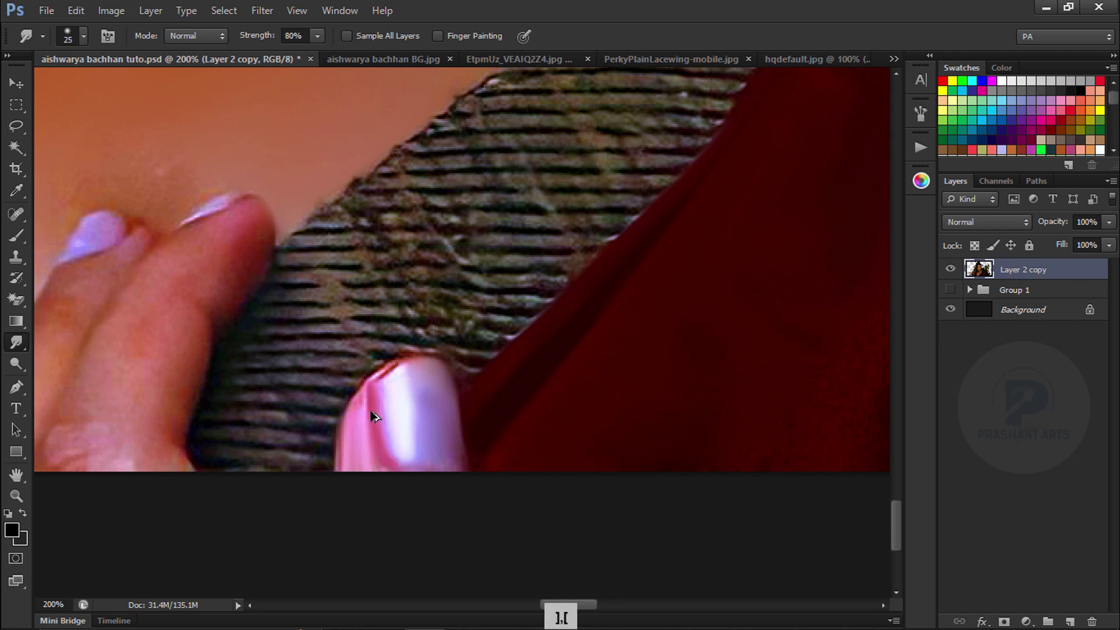
Smooth the large reddish finger resting on the chest beside the striped border at 80% strength with a 25 px brush
drag(252, 288, 517, 365)
key(bracketright)
key(bracketright)
key(bracketright)
mouse_move(474, 318)
mouse_down()
mouse_move(493, 385)
mouse_move(445, 415)
mouse_up()
key(bracketright)
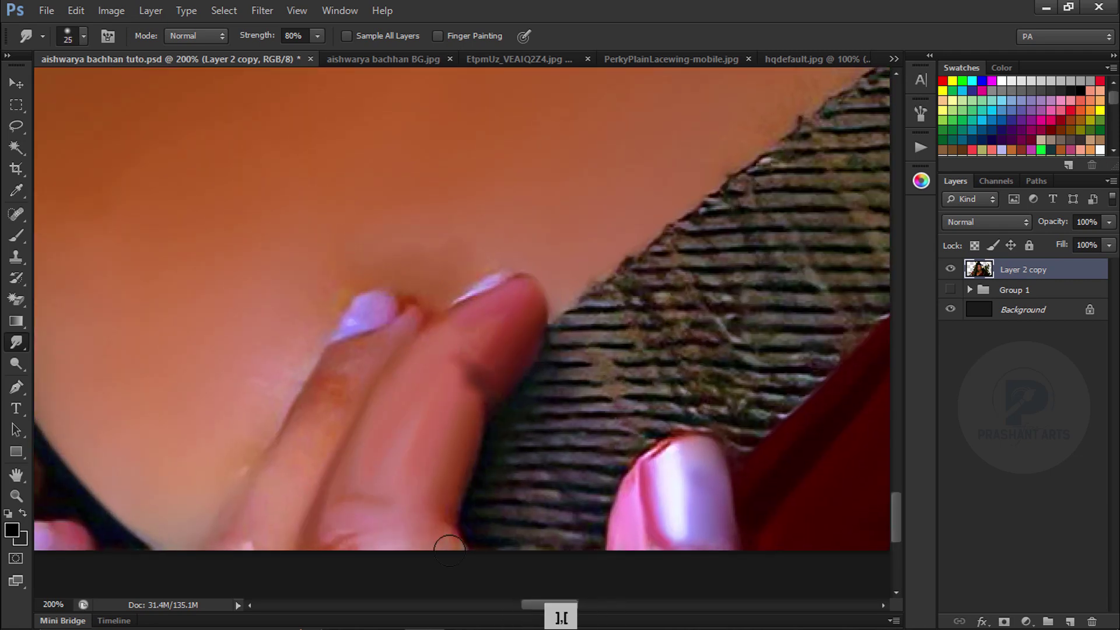
Smooth the neighbouring chest finger and its lilac nail at 80% strength with a slightly smaller brush
key(bracketleft)
key(bracketleft)
mouse_move(367, 333)
mouse_down()
mouse_move(367, 305)
mouse_move(386, 315)
mouse_up()
drag(402, 318, 480, 171)
key(bracketright)
mouse_move(387, 245)
mouse_down()
mouse_move(322, 355)
mouse_move(374, 361)
mouse_up()
Blend the chest skin beside the fingers at 80% strength, enlarging the brush to 40 px
key(bracketright)
key(bracketright)
key(bracketright)
key(bracketright)
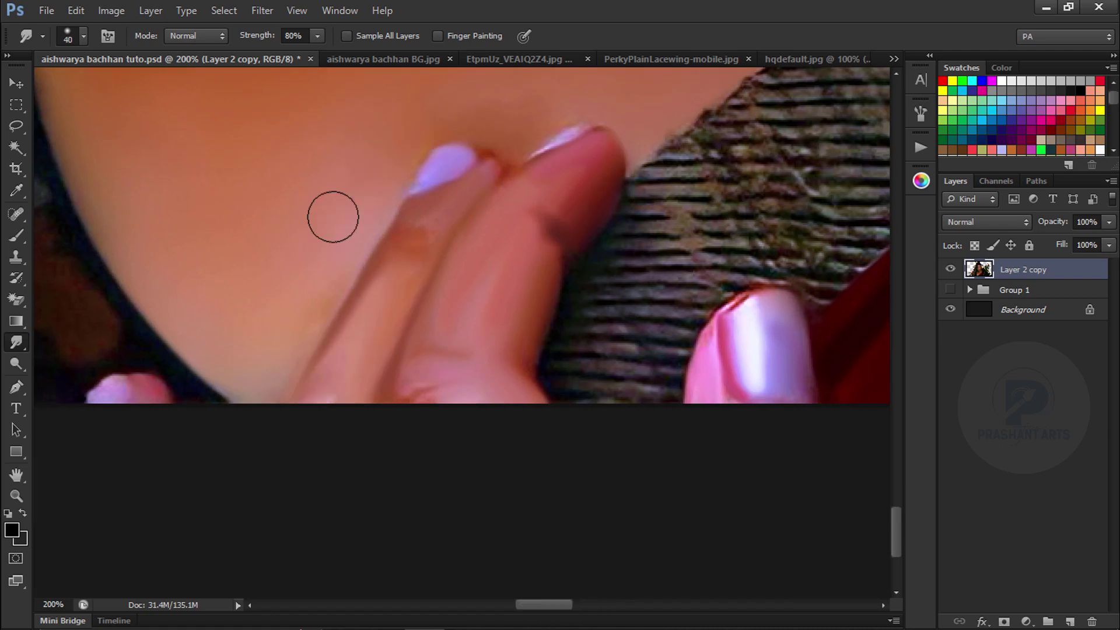
Switch the Smudge tool to the scattered three-dot brush tip
key(ctrl+minus)
key(ctrl+minus)
key(ctrl+minus)
key(ctrl+minus)
key(ctrl+minus)
key(ctrl+minus)
key(ctrl+equal)
key(ctrl+equal)
click(84, 36)
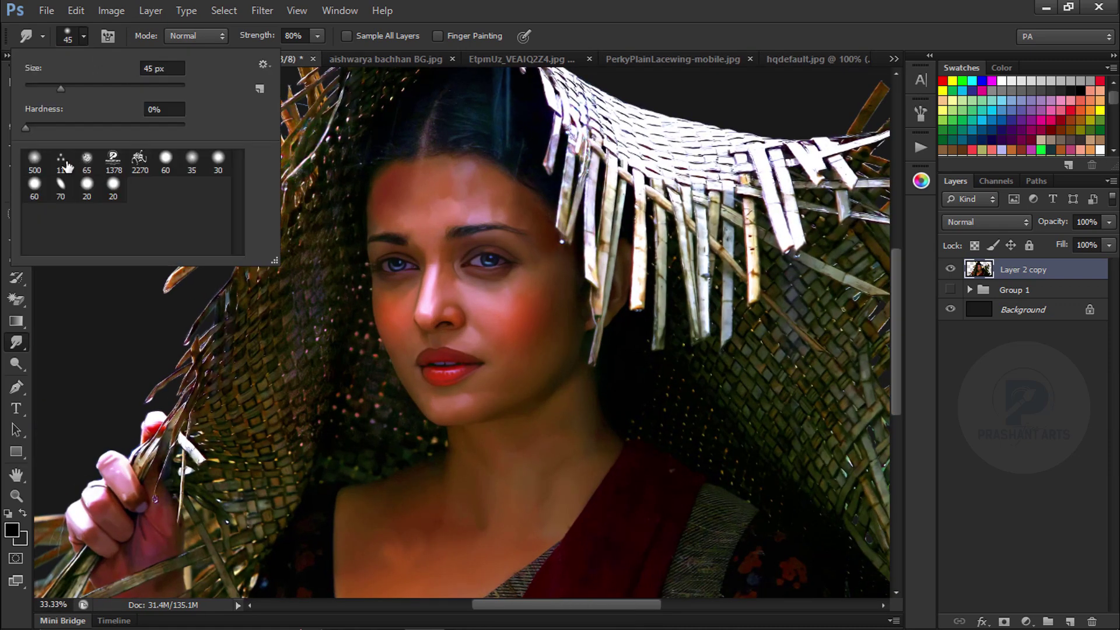
double_click(66, 163)
Smudge both eyebrows into fine, smooth hair strokes at 80% strength with the three-dot brush at 8 px
key(ctrl+equal)
key(ctrl+equal)
key(ctrl+equal)
key(ctrl+equal)
key(ctrl+equal)
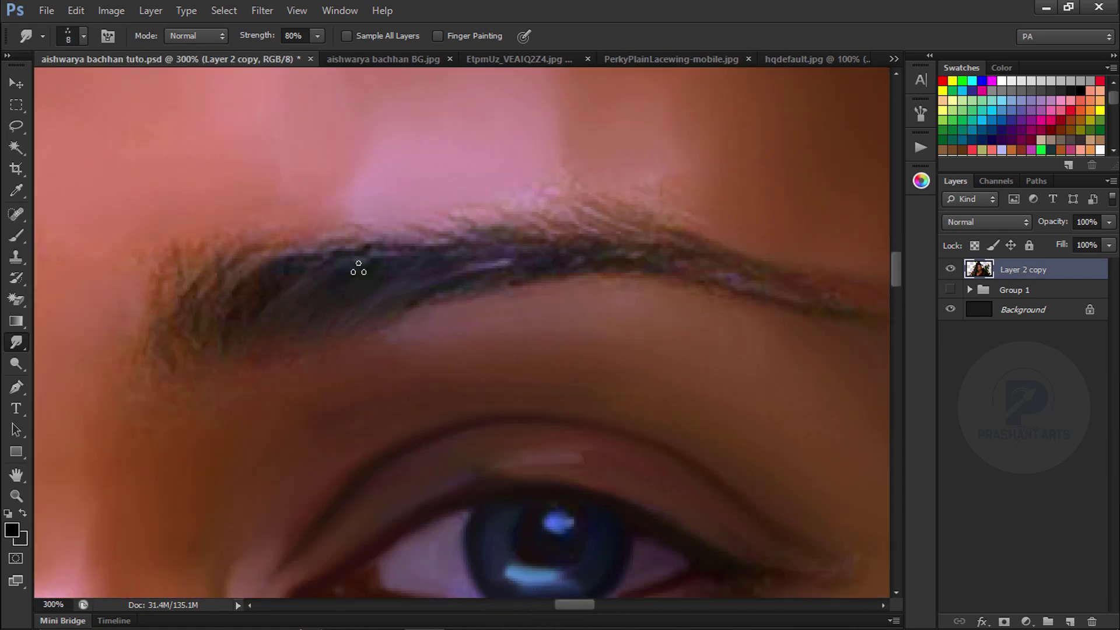
drag(607, 217, 366, 233)
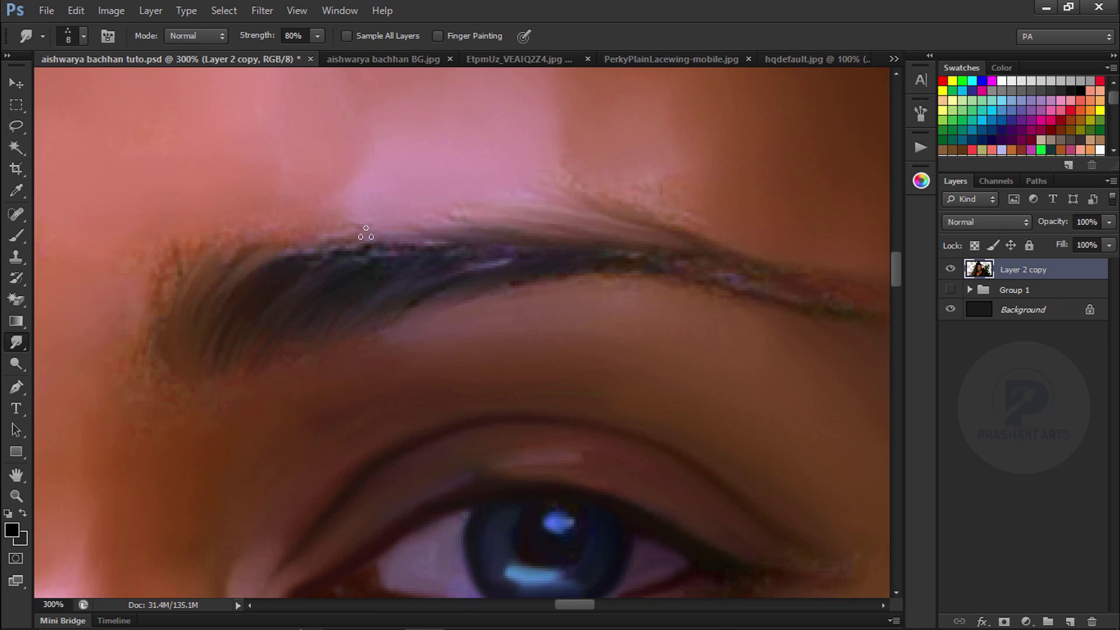
drag(874, 321, 683, 362)
drag(273, 302, 875, 233)
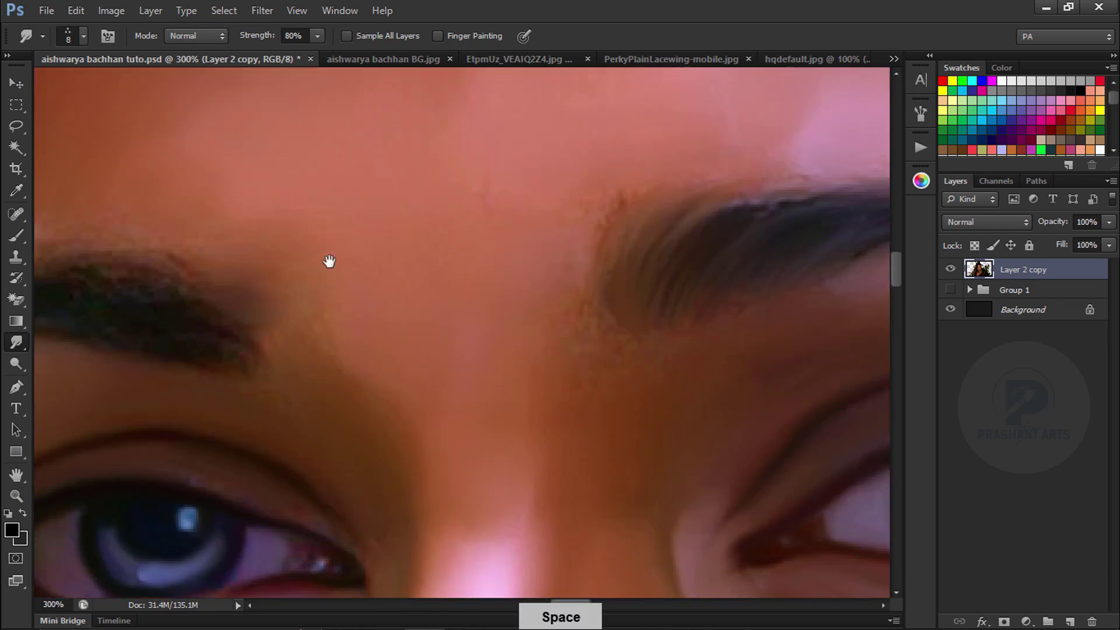
drag(328, 260, 700, 267)
Smudge the hair above the forehead on the darker side of the parting at 80% strength, enlarging the brush to 15 px
key(ctrl+minus)
key(ctrl+minus)
key(ctrl+minus)
key(ctrl+minus)
key(ctrl+equal)
key(ctrl+equal)
key(ctrl+equal)
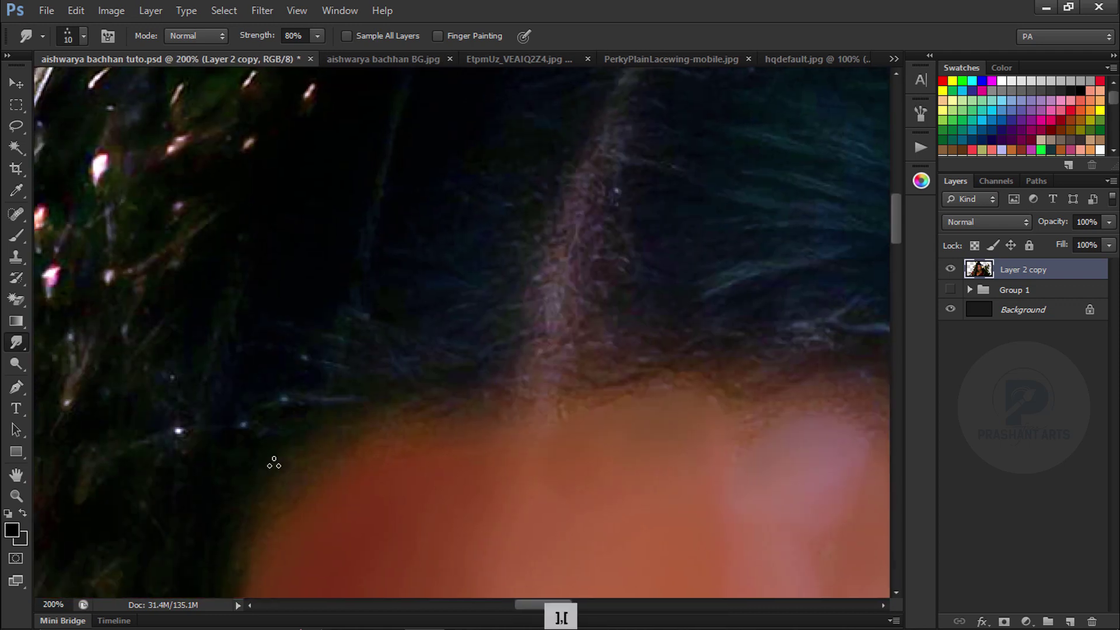
key(bracketright)
key(bracketright)
key(bracketright)
drag(515, 325, 182, 384)
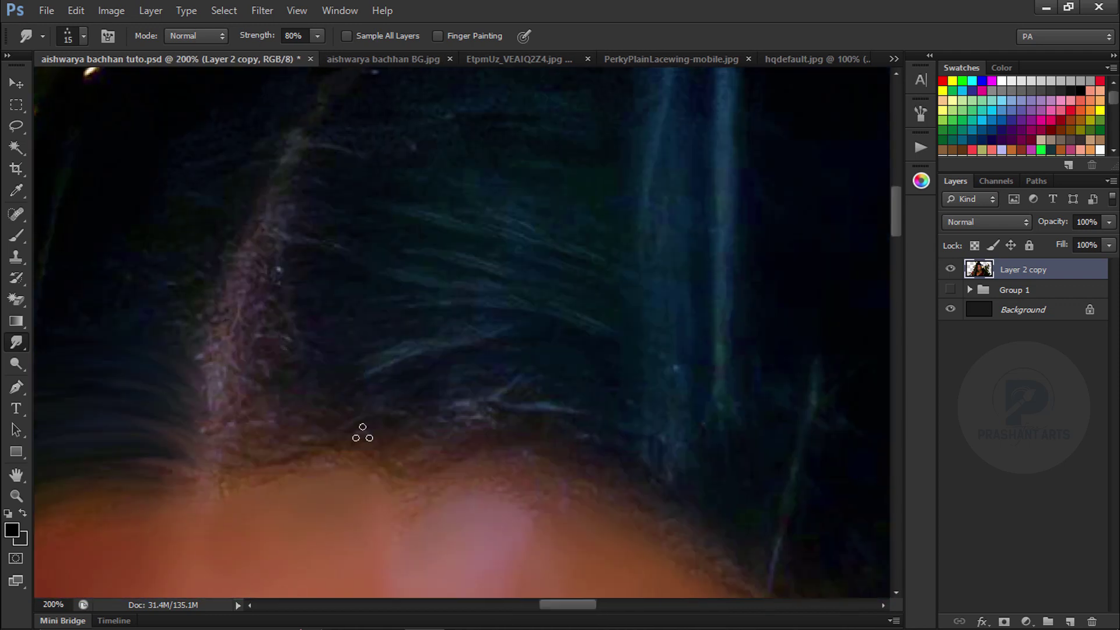
Blend the hairline between the parting and the white straw strips into the forehead at 80% strength with the 15 px brush
drag(412, 390, 208, 256)
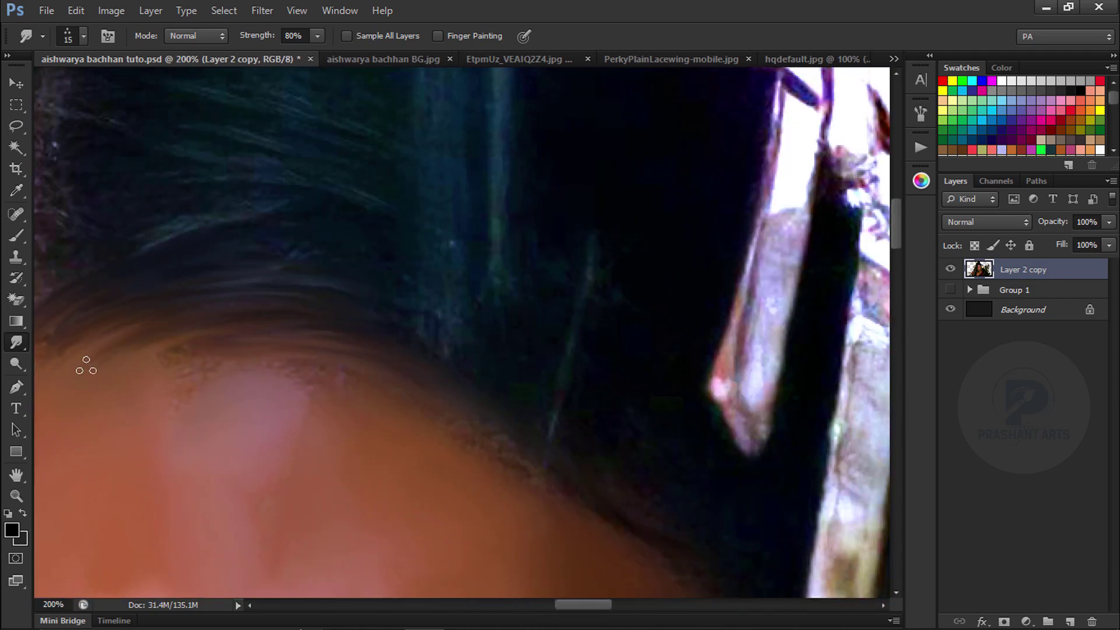
drag(351, 281, 558, 360)
Smudge the hair strands on both sides of the parting up towards the crown at 85% strength with the 15 px brush
key(8)
key(5)
drag(157, 342, 378, 429)
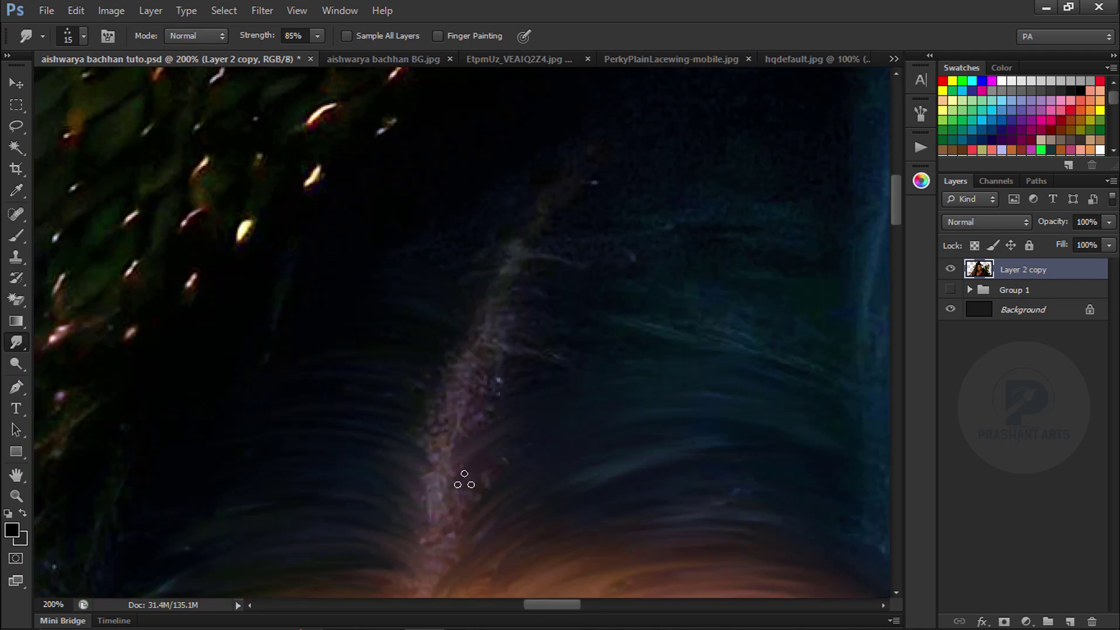
drag(641, 373, 546, 432)
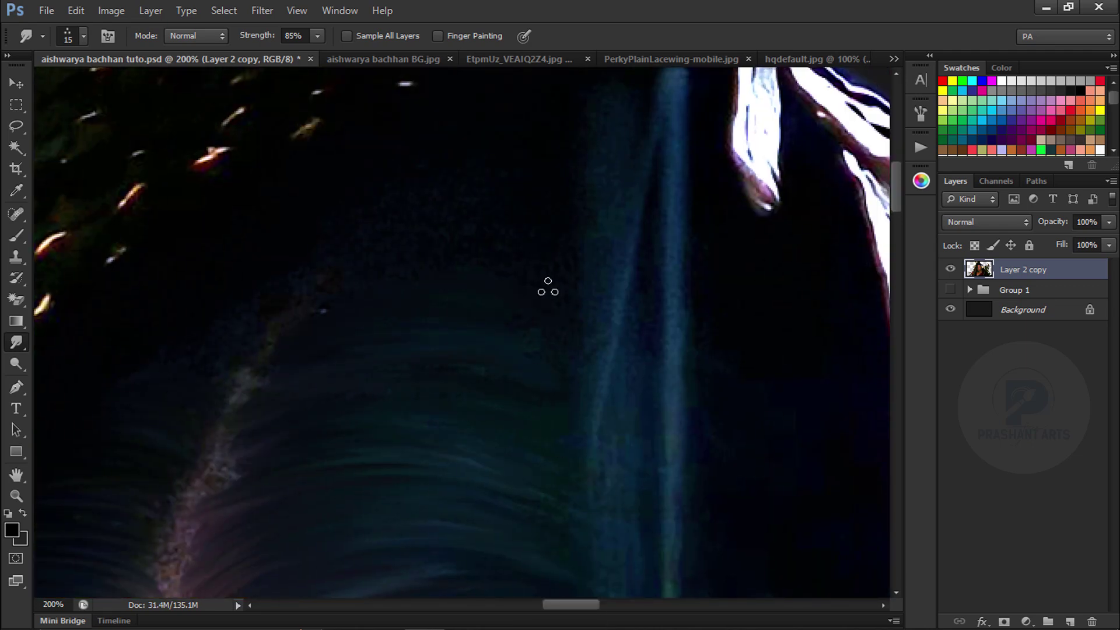
Enlarge the smudge brush to 35 px for the dark hair beneath the woven cover
key(bracketright)
key(bracketright)
key(ctrl+minus)
key(ctrl+minus)
key(ctrl+minus)
key(ctrl+minus)
key(ctrl+minus)
key(ctrl+equal)
key(ctrl+equal)
key(ctrl+equal)
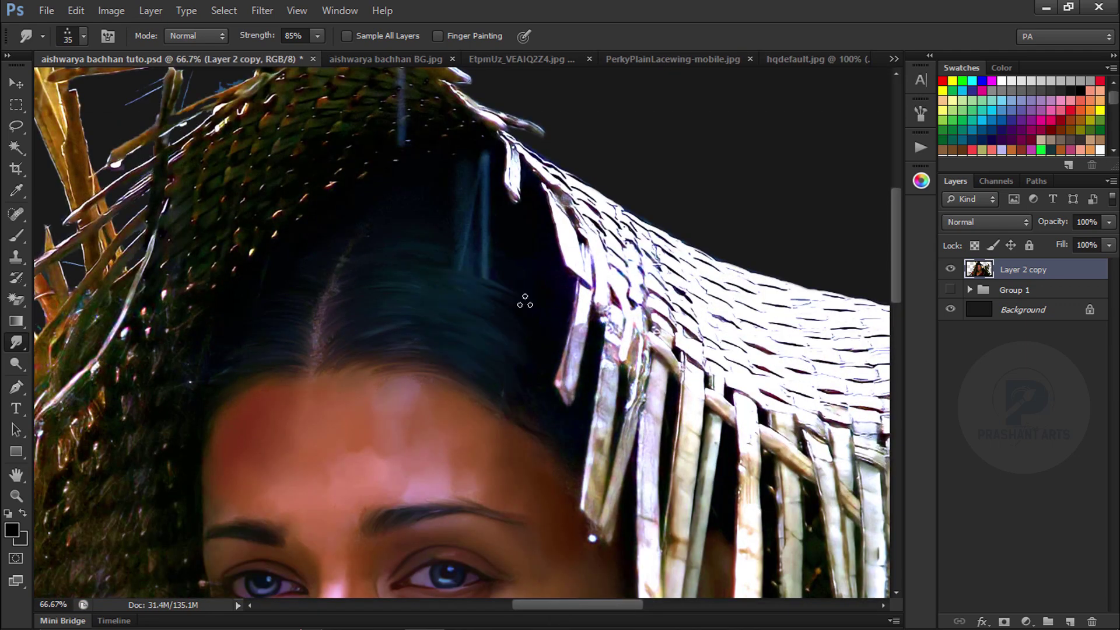
Undo the last strokes on the hair, paint over the bluish streaks with dark tones, and blend them with the Smudge tool
key(ctrl+alt+z)
key(ctrl+alt+z)
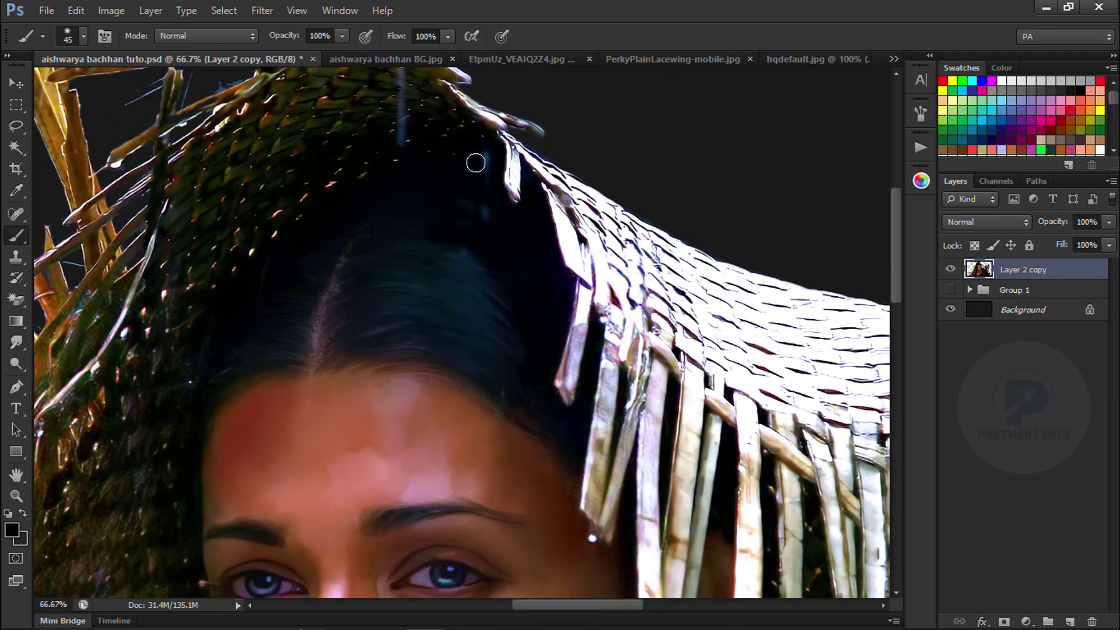
key(alt)
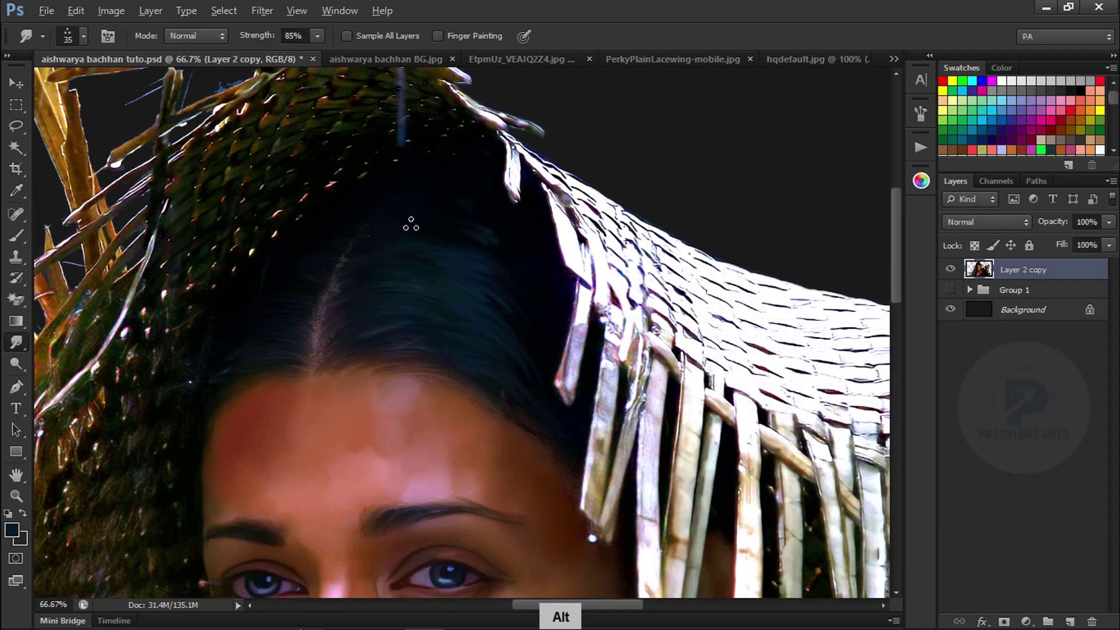
scroll(520, 272, down, 3)
scroll(525, 286, up, 2)
key(bracketright)
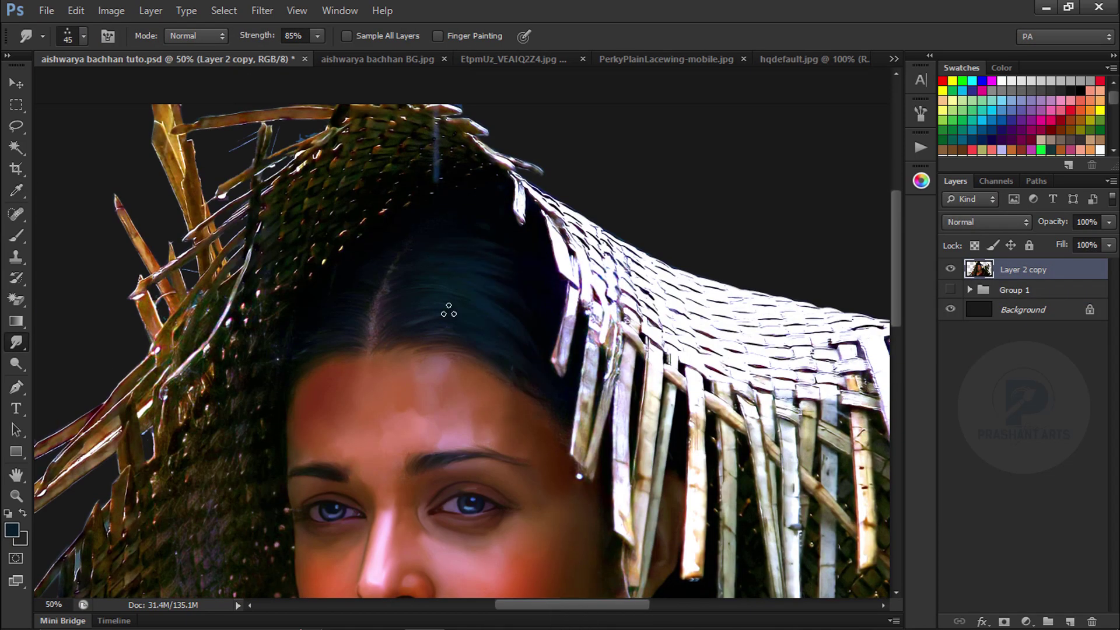
Check the whole portrait and save the document
key(ctrl+minus)
key(ctrl+minus)
key(ctrl+minus)
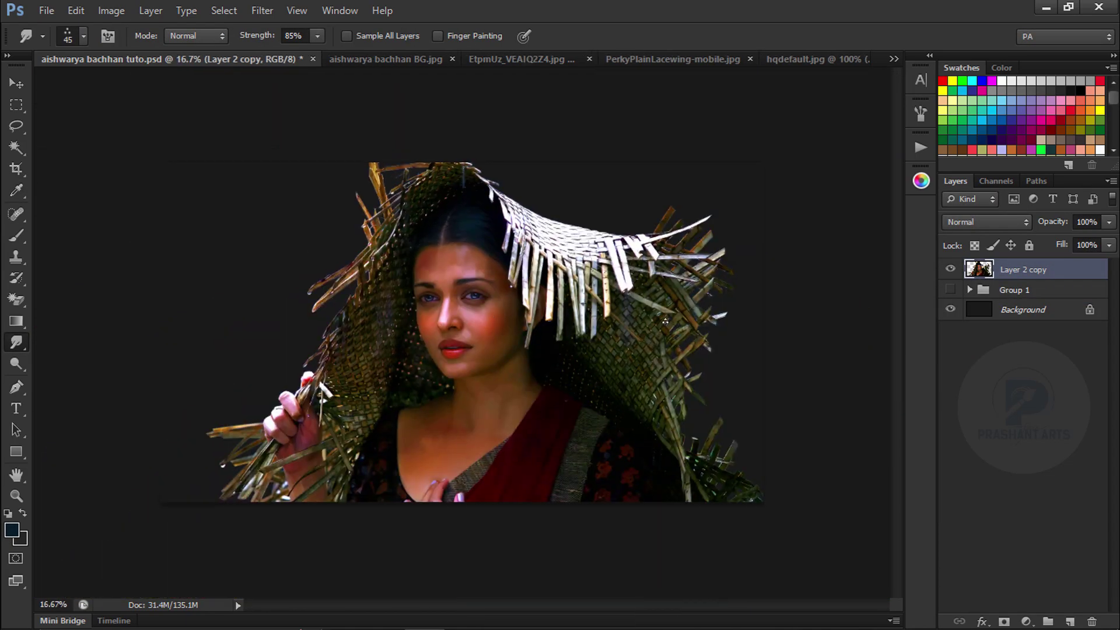
key(ctrl+plus)
key(ctrl+minus)
key(ctrl+s)
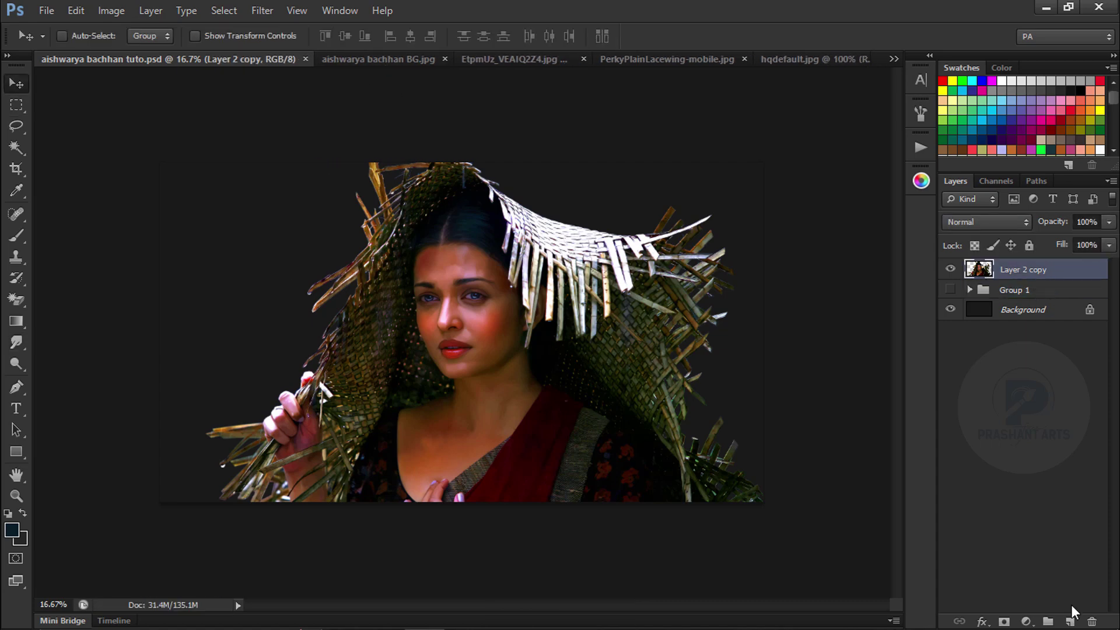
Add a new layer above Layer 2 copy and set its blending mode to Color
click(1071, 622)
click(986, 221)
click(968, 397)
Tint the cheeks with a red 125 px brush at 28% opacity, with the layer at 52% opacity, and merge it into Layer 2 copy
click(16, 236)
click(972, 150)
key(ctrl+plus)
key(ctrl+plus)
key(bracketright)
key(bracketright)
key(bracketright)
key(bracketright)
key(bracketright)
key(bracketright)
key(bracketright)
key(2)
key(8)
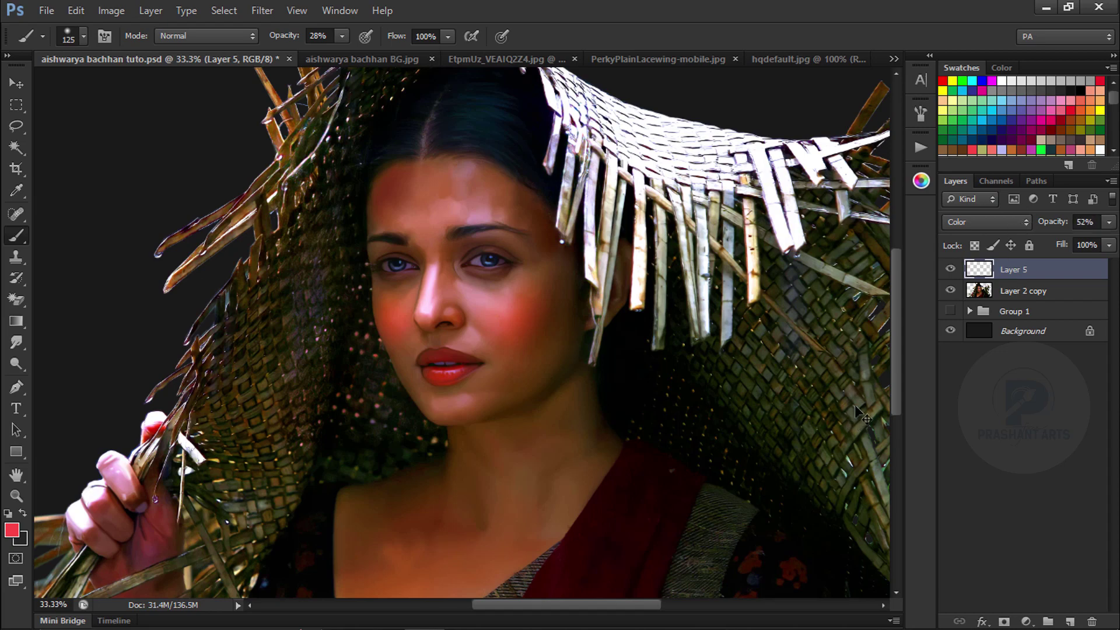
key(Delete)
Trace a closed path around the outer contour of both lips with the Pen tool
click(17, 386)
key(ctrl+plus)
key(ctrl+plus)
key(ctrl+plus)
key(ctrl+plus)
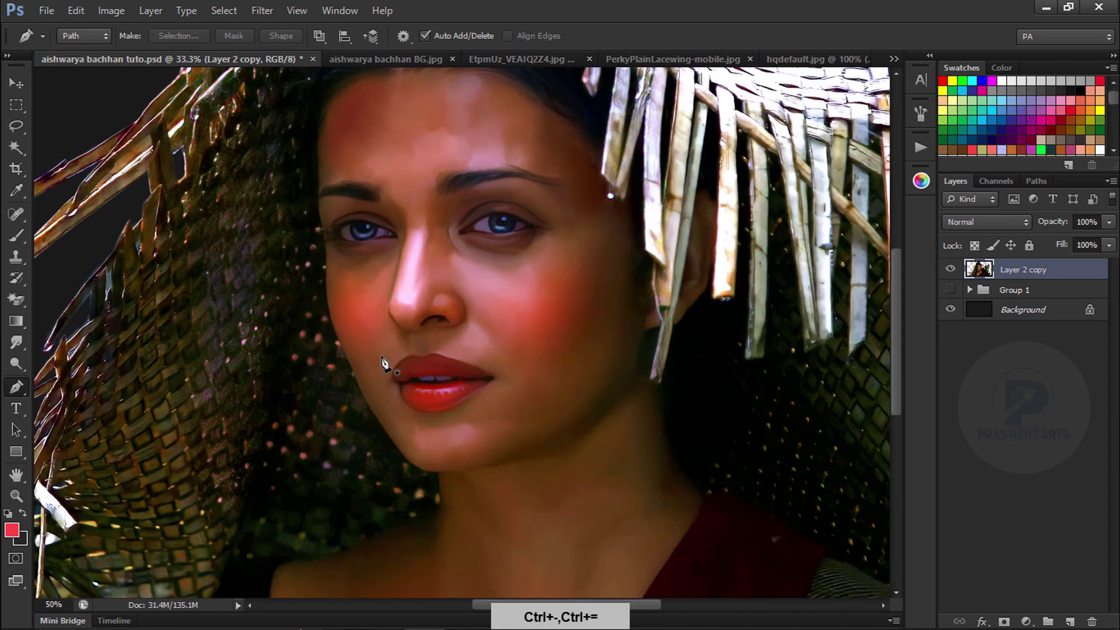
drag(373, 352, 418, 243)
click(285, 377)
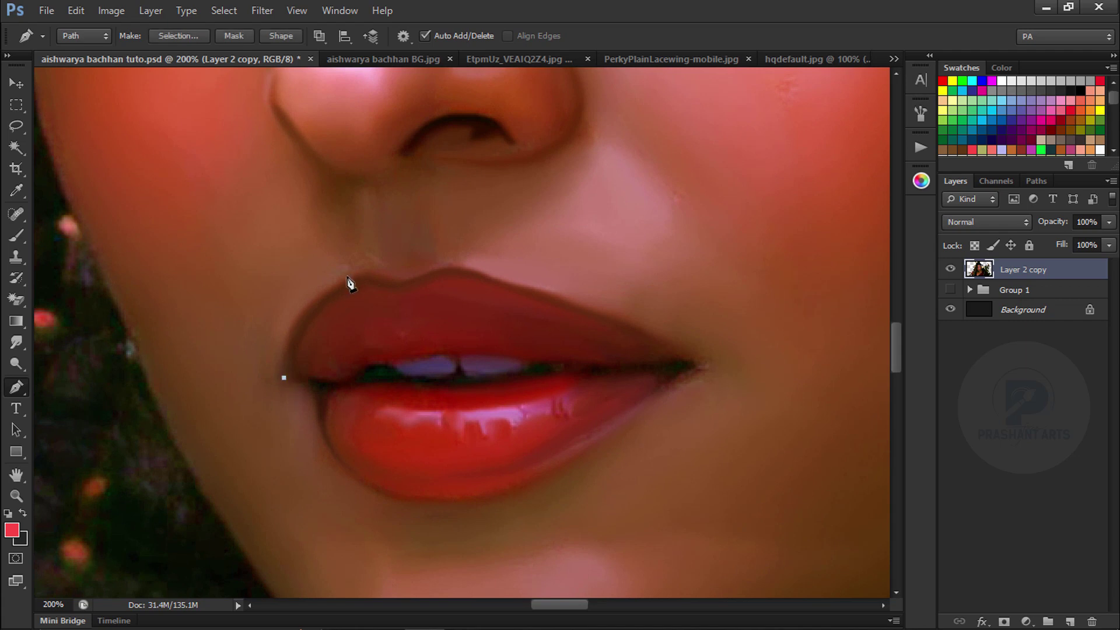
alt+click(351, 278)
drag(383, 275, 395, 284)
drag(485, 495, 392, 513)
drag(317, 410, 299, 335)
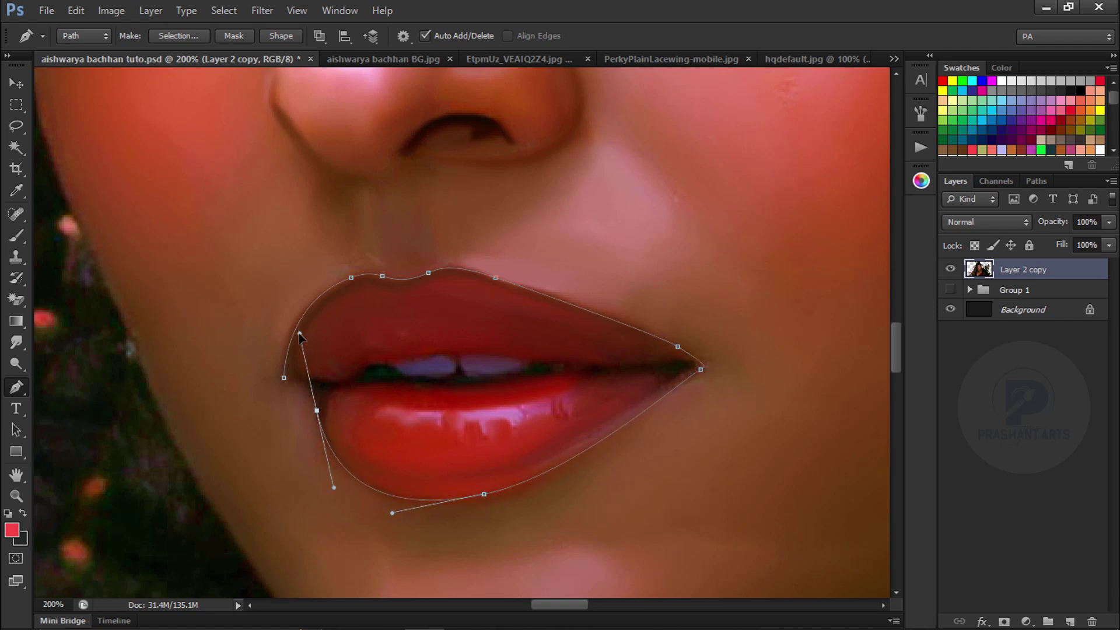
alt+click(316, 411)
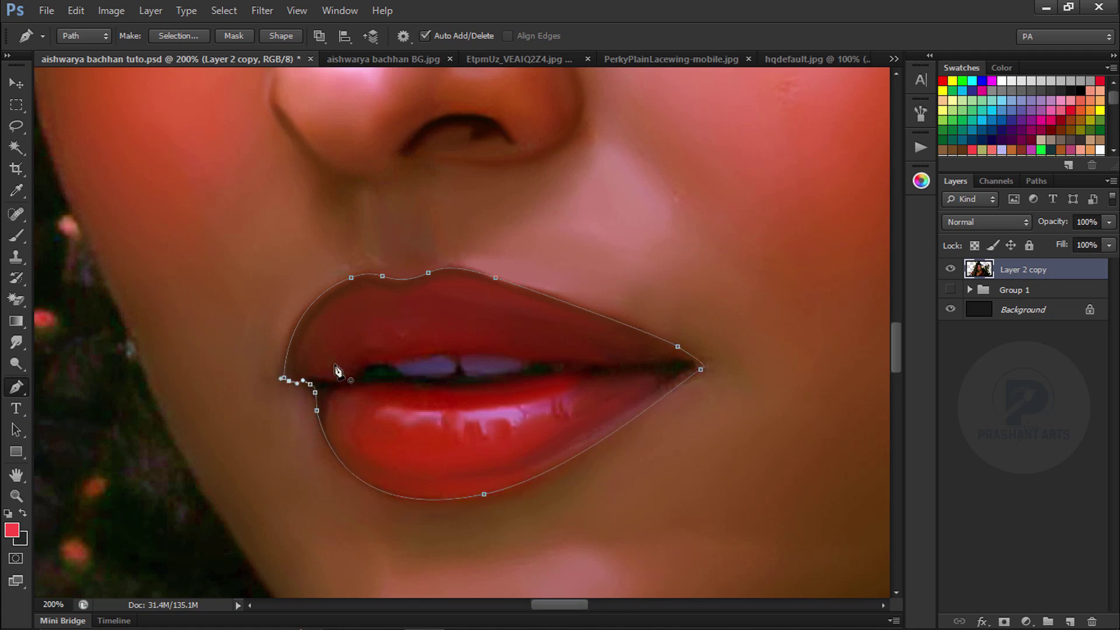
Convert the lip path into a feathered selection and copy the lips to a new layer
key(ctrl+Return)
key(shift+F6)
key(Return)
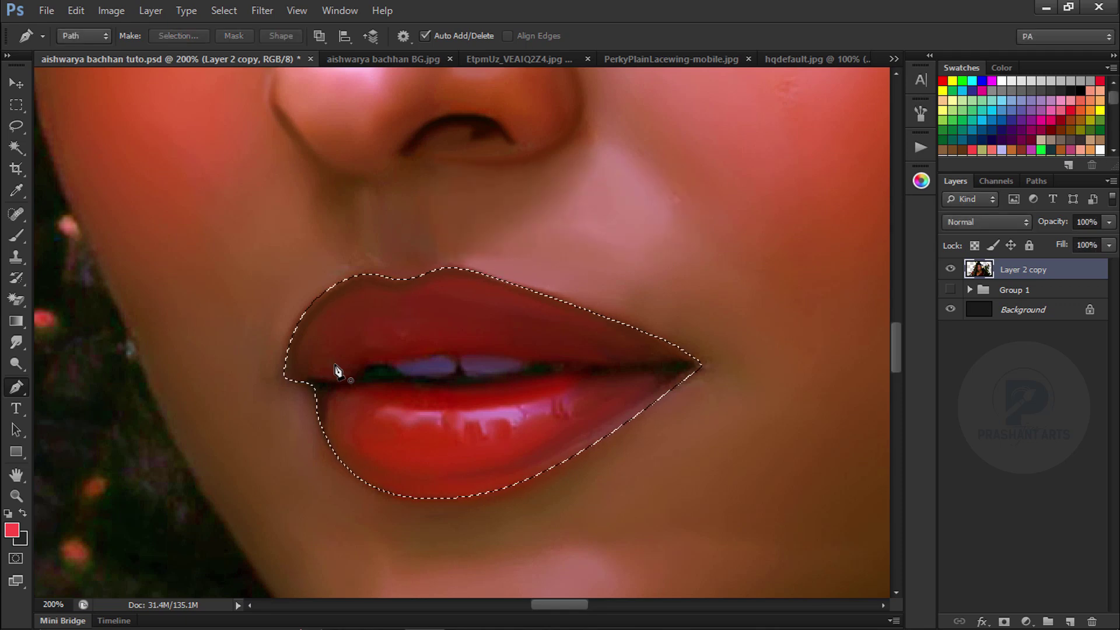
key(ctrl+shift+alt+n)
key(ctrl+h)
scroll(512, 325, down, 5)
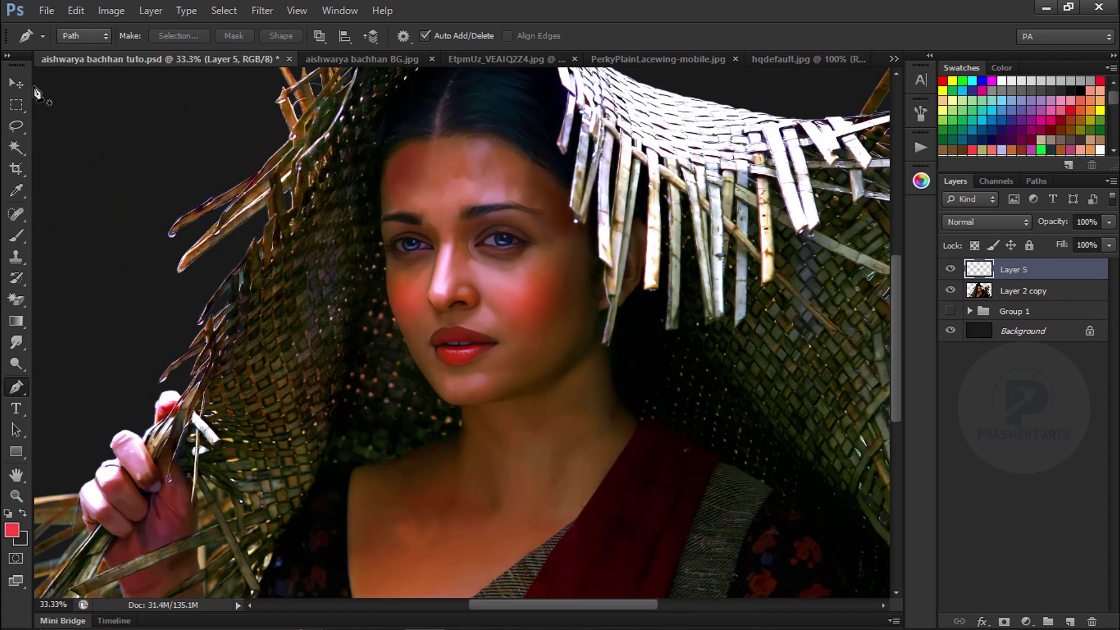
Apply Color Balance to the midtones of the lips layer with color levels +9, -25 and +26
key(v)
key(ctrl+b)
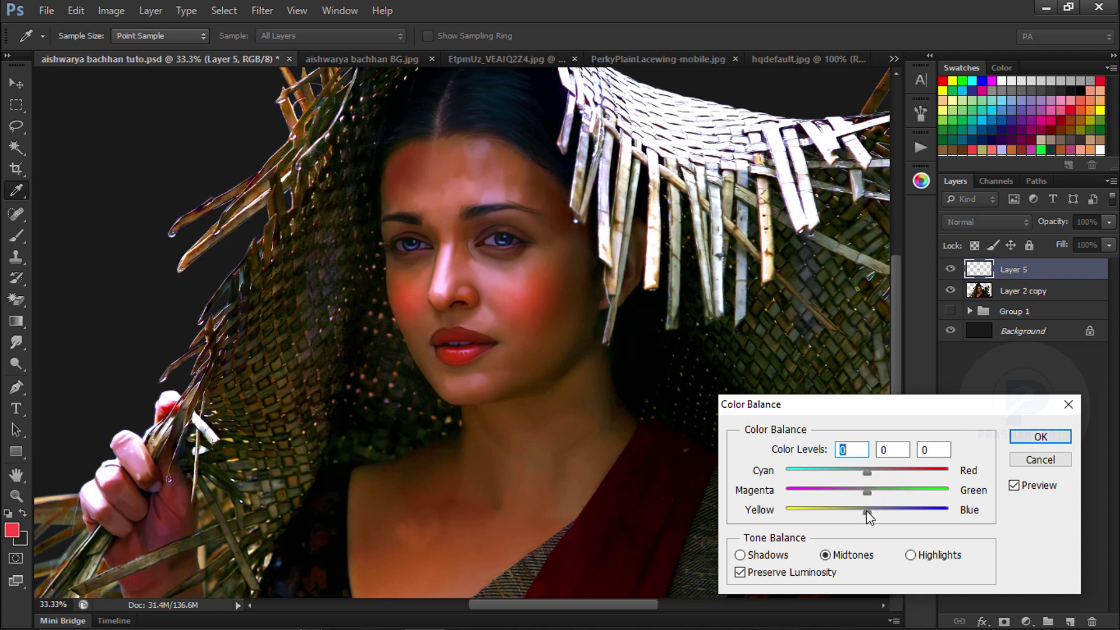
drag(852, 493, 881, 472)
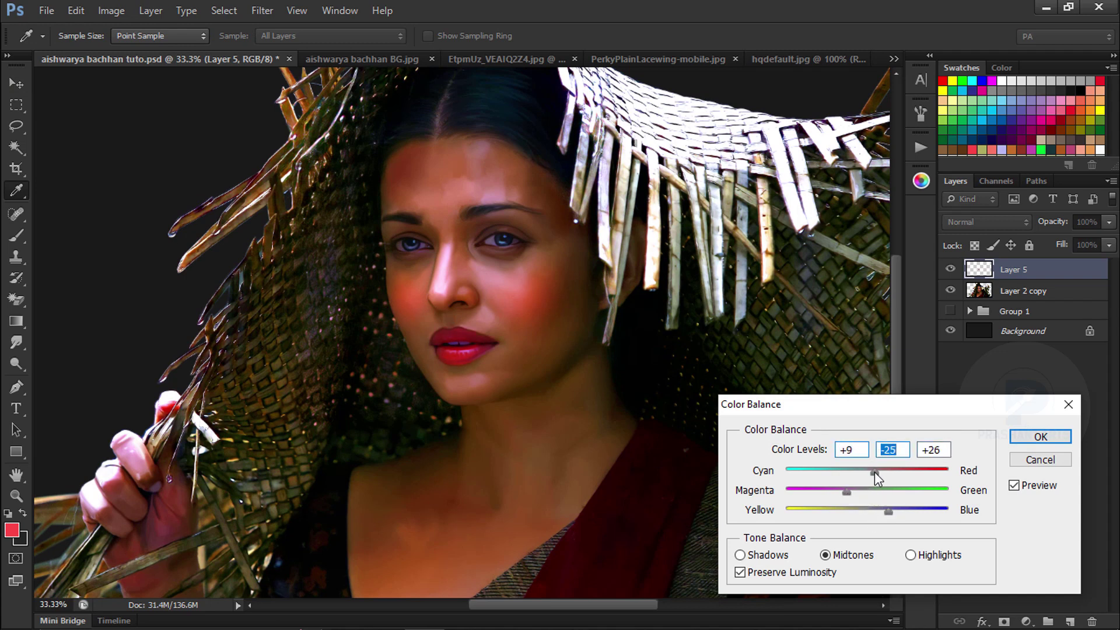
click(1041, 436)
Compare the portrait with and without the recolored lips by toggling the visibility of Layer 5
key(ctrl+minus)
key(ctrl+minus)
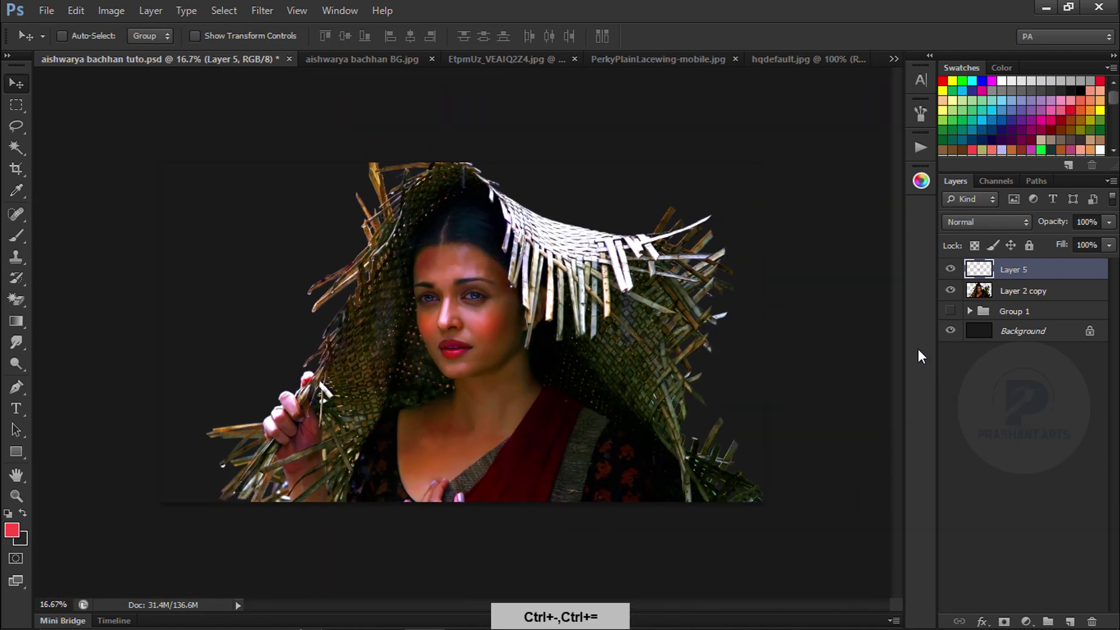
key(ctrl+equal)
click(950, 270)
click(949, 270)
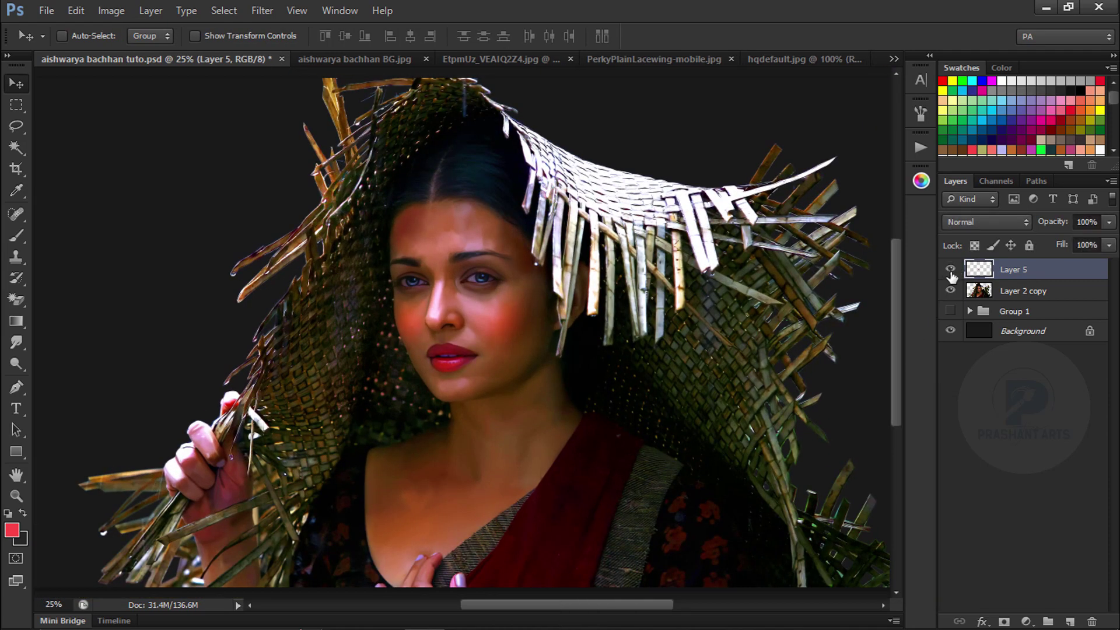
Merge the recolored lips layer down into Layer 2 copy without keeping a duplicate of it
key(ctrl+j)
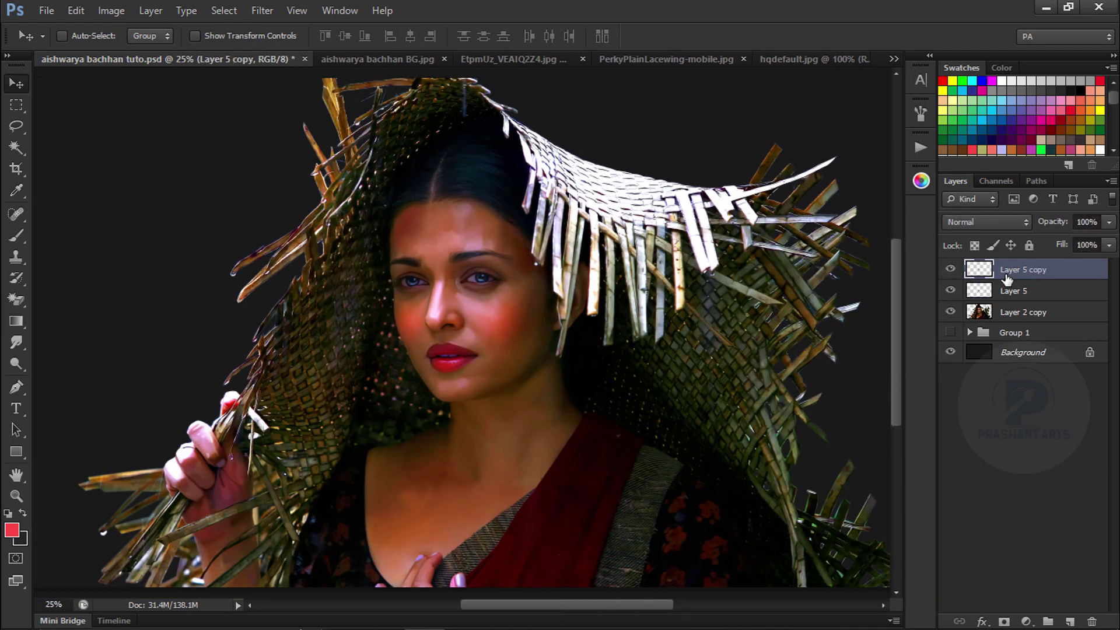
key(ctrl+z)
key(Delete)
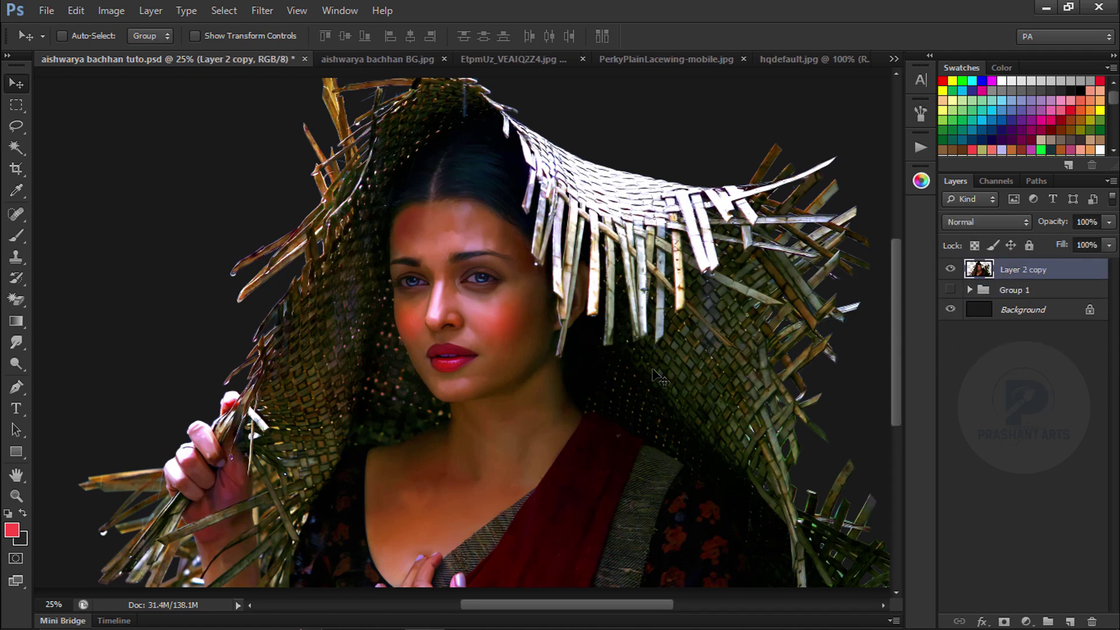
key(ctrl+minus)
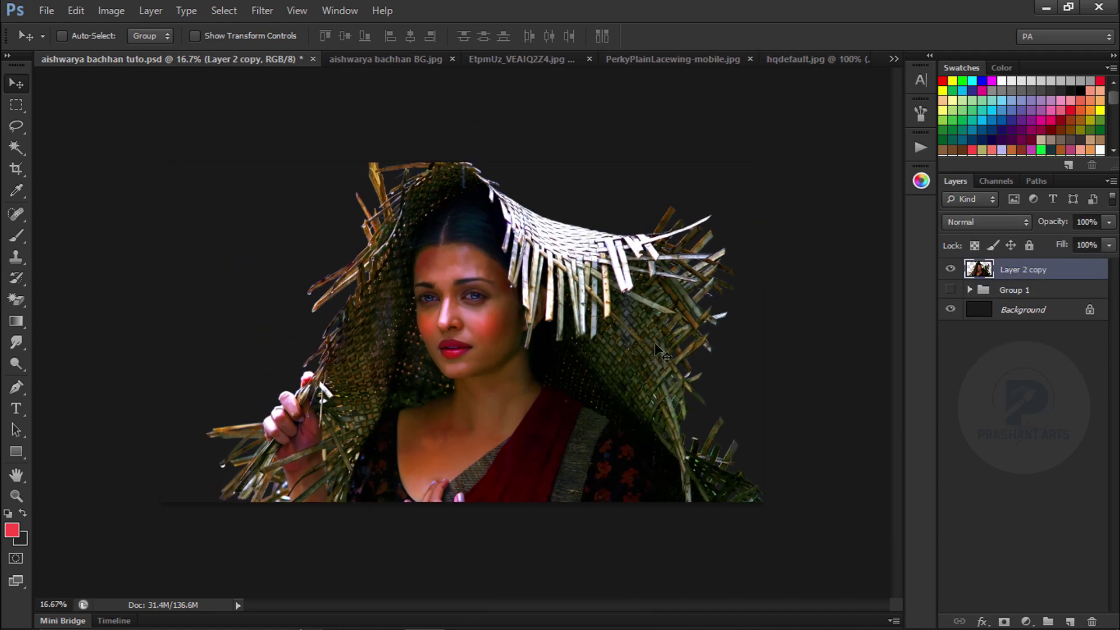
Bring the multicolored image from aishwarya bachhan BG.jpg into the portrait document as a layer between Group 1 and Layer 2 copy
click(1036, 295)
click(357, 59)
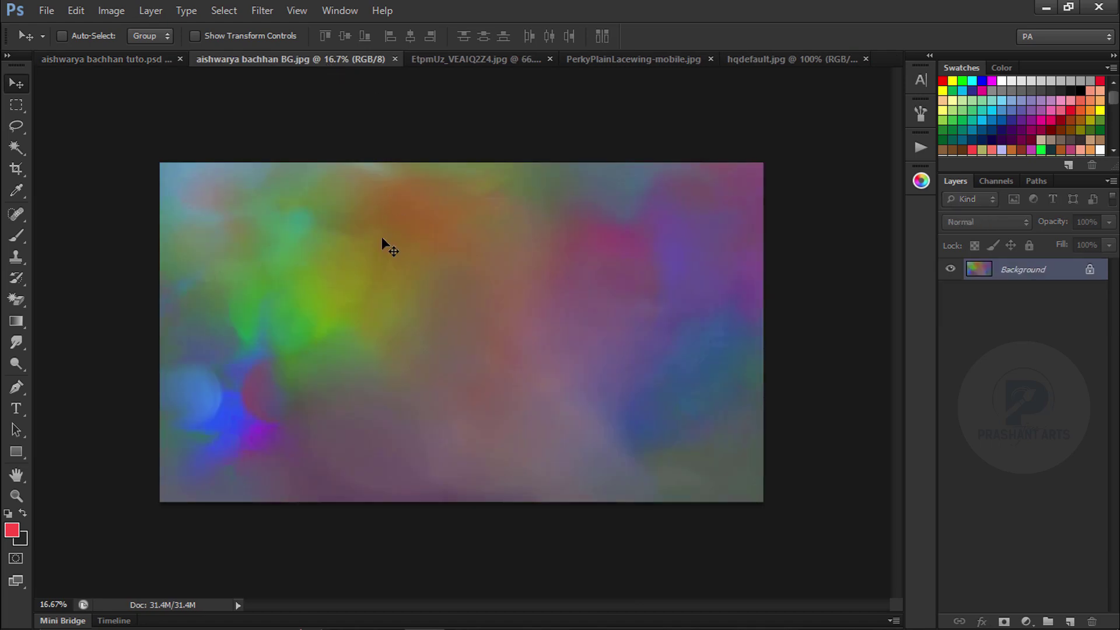
drag(156, 64, 241, 226)
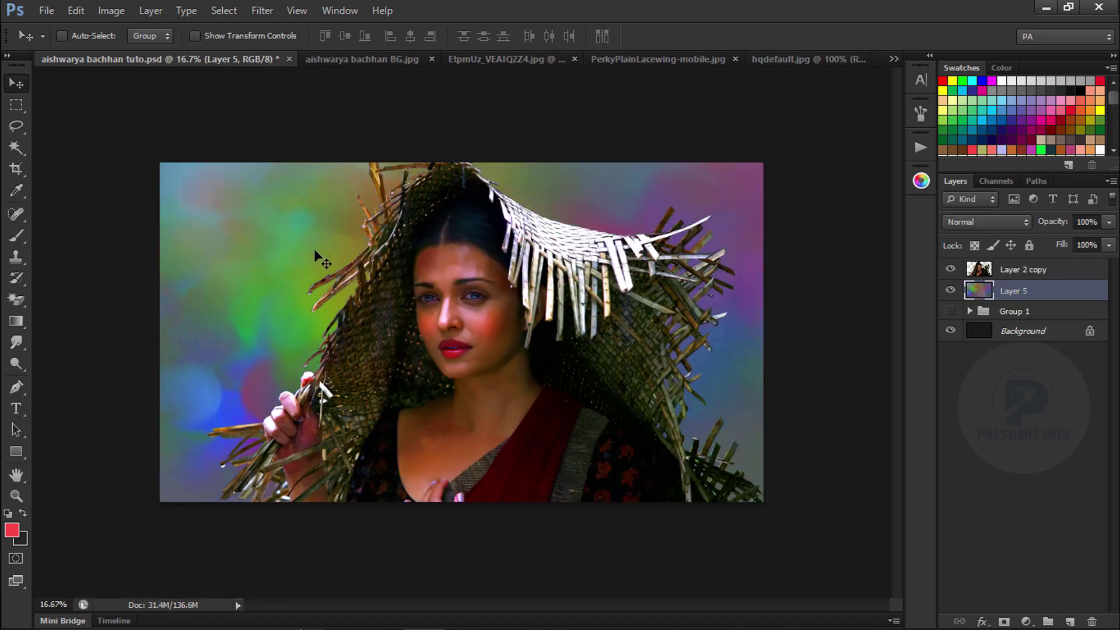
click(379, 52)
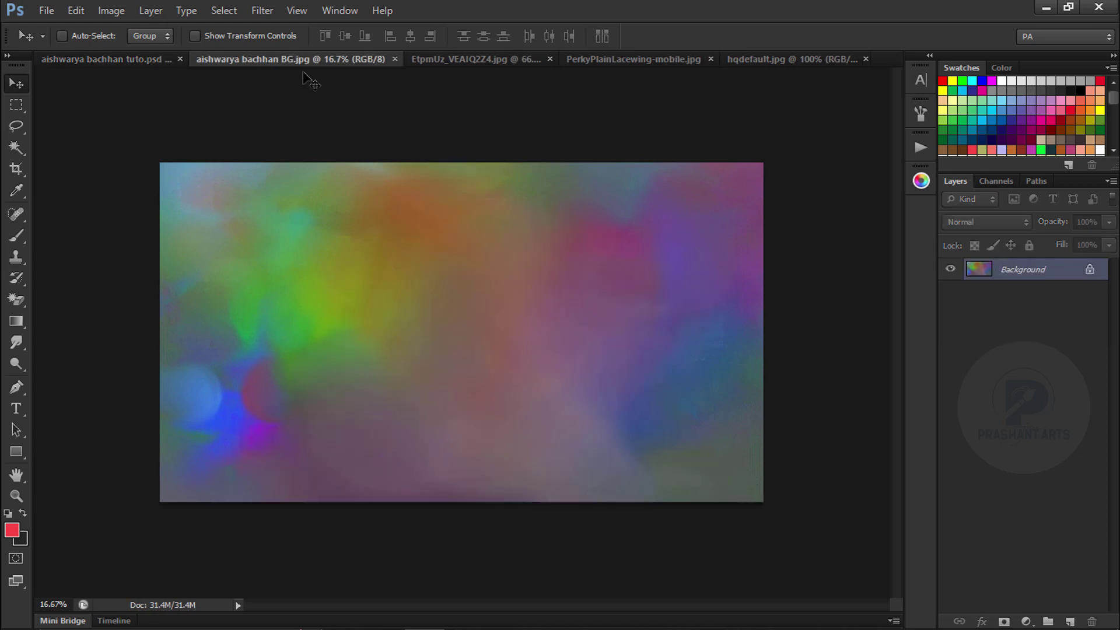
click(133, 61)
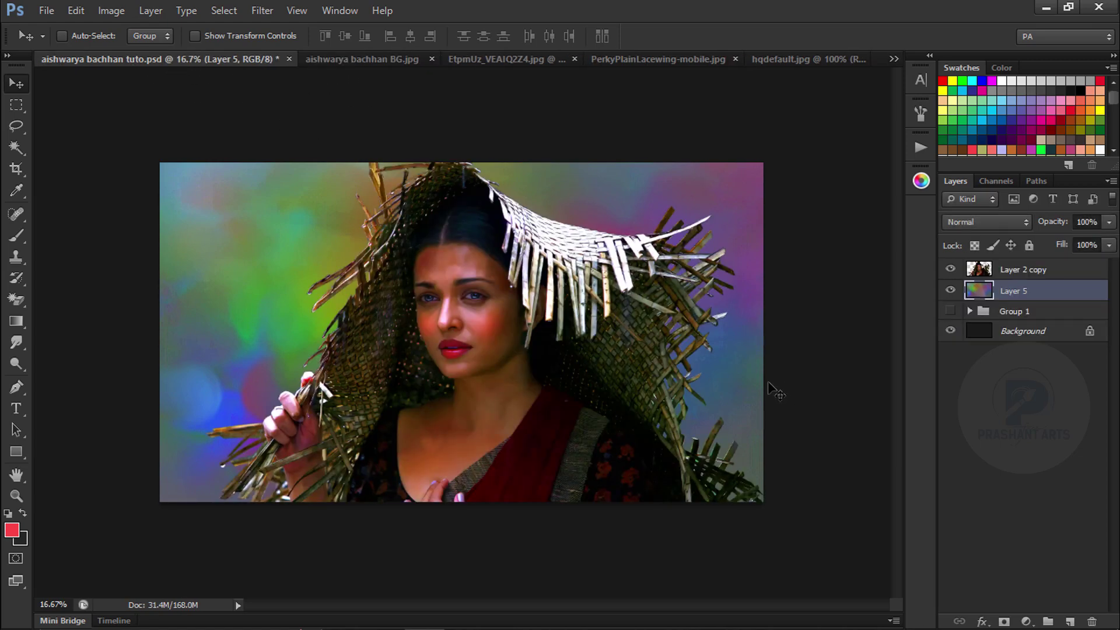
Duplicate Layer 2 copy, move the duplicate into the hidden Group 1, and reselect Layer 2 copy
click(1042, 277)
key(ctrl+j)
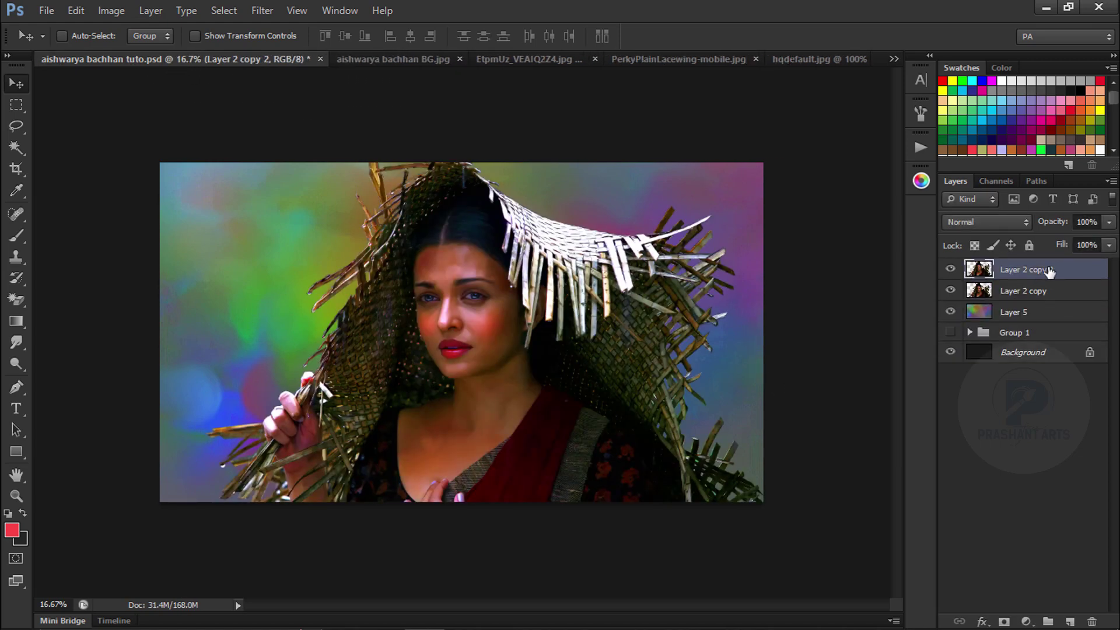
drag(1040, 273, 1027, 331)
click(1038, 275)
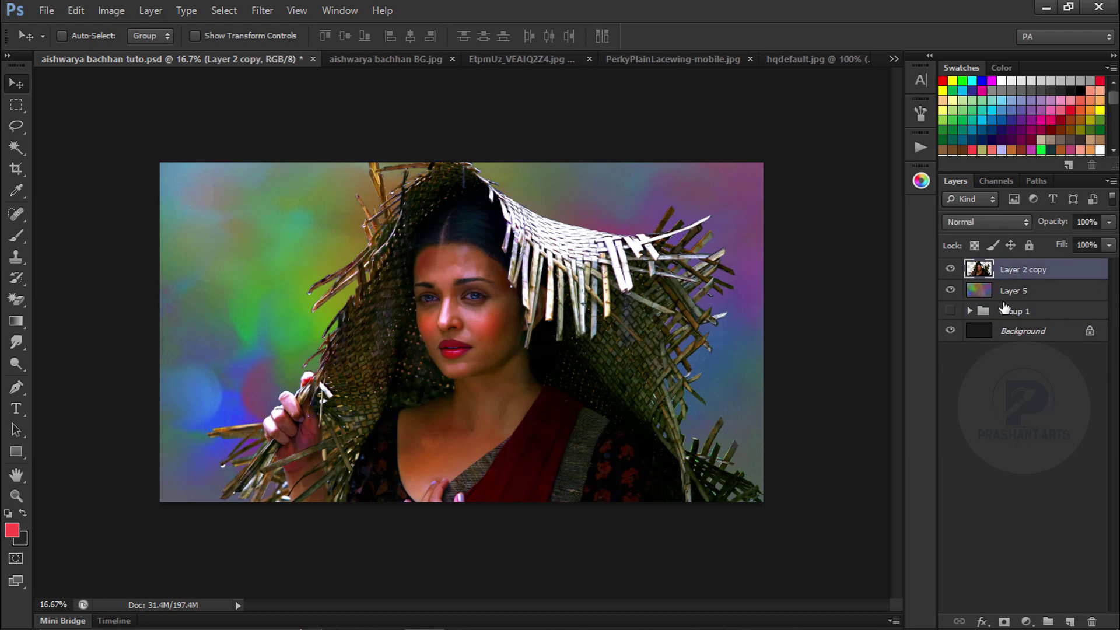
Brighten Layer 2 copy with a clipped Brightness/Contrast adjustment, compare before and after, and merge it into the layer
click(1026, 622)
click(1045, 328)
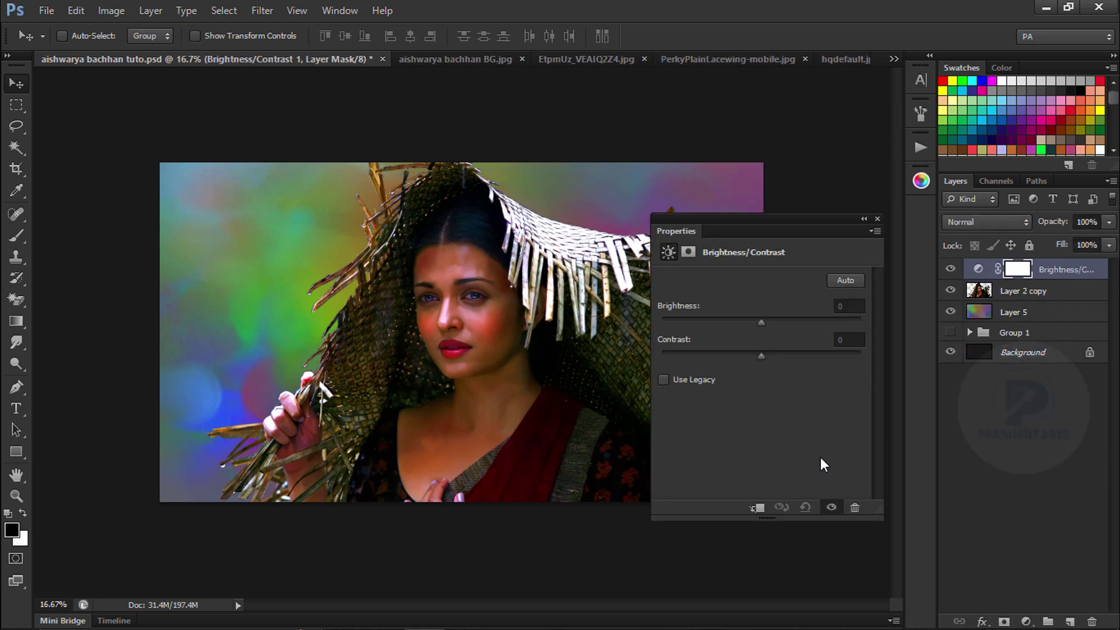
click(760, 504)
drag(761, 323, 787, 322)
click(877, 219)
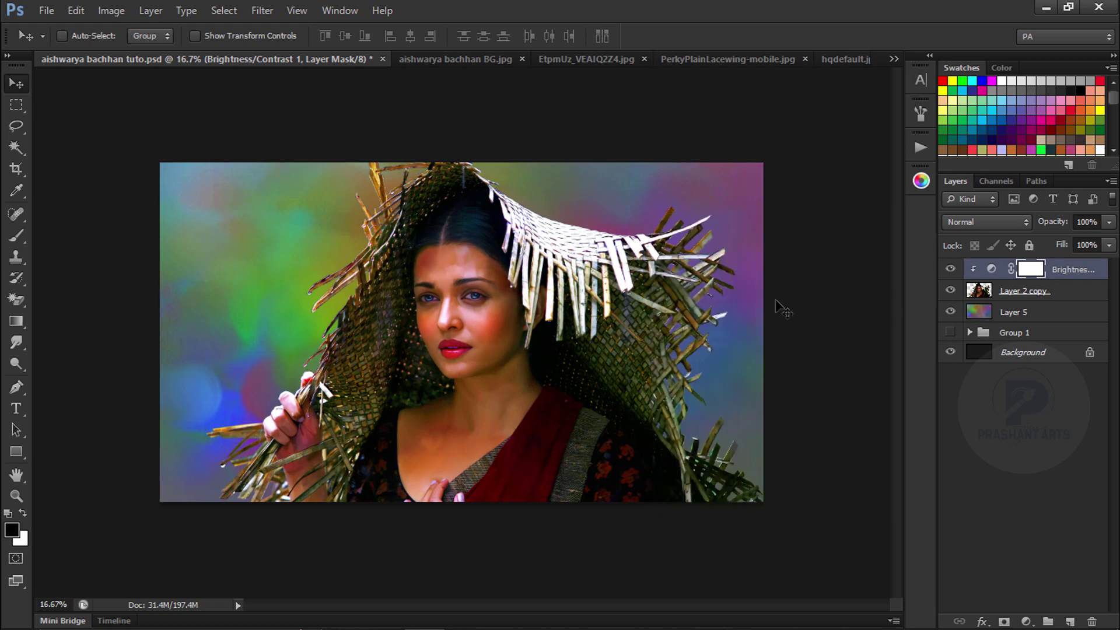
click(952, 269)
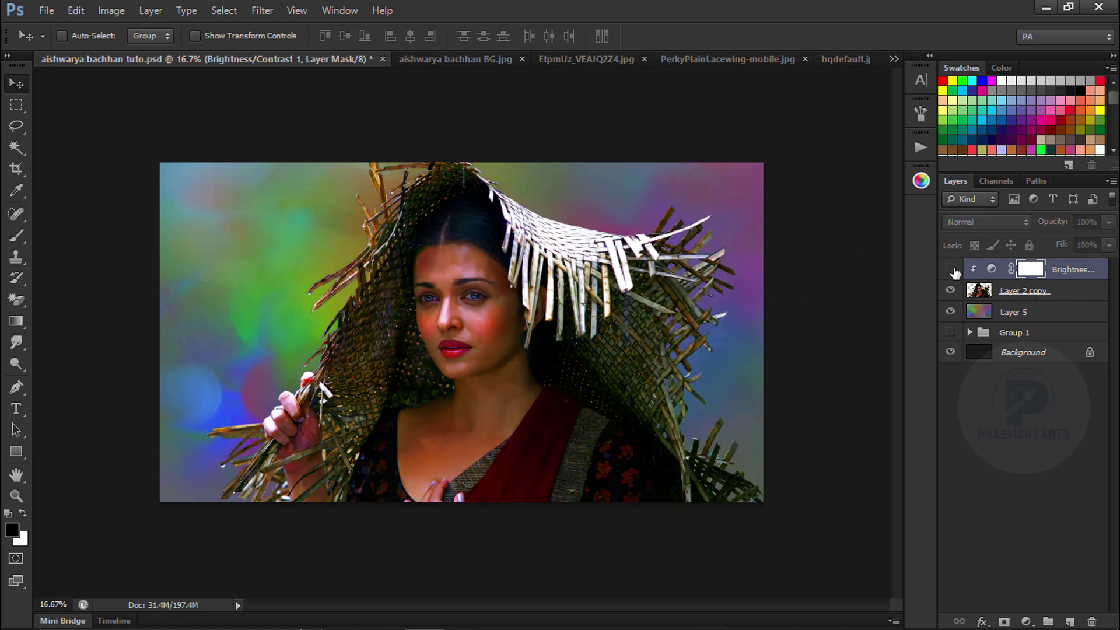
click(951, 269)
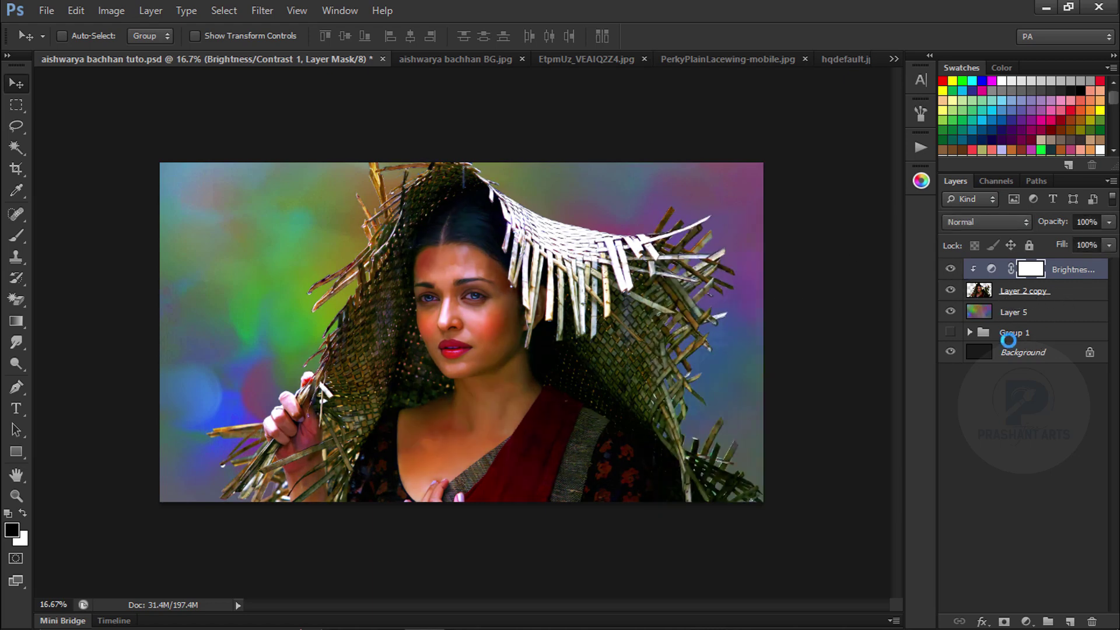
Paint soft light-skin-tone highlights on the face with a small brush at 13% opacity
click(17, 235)
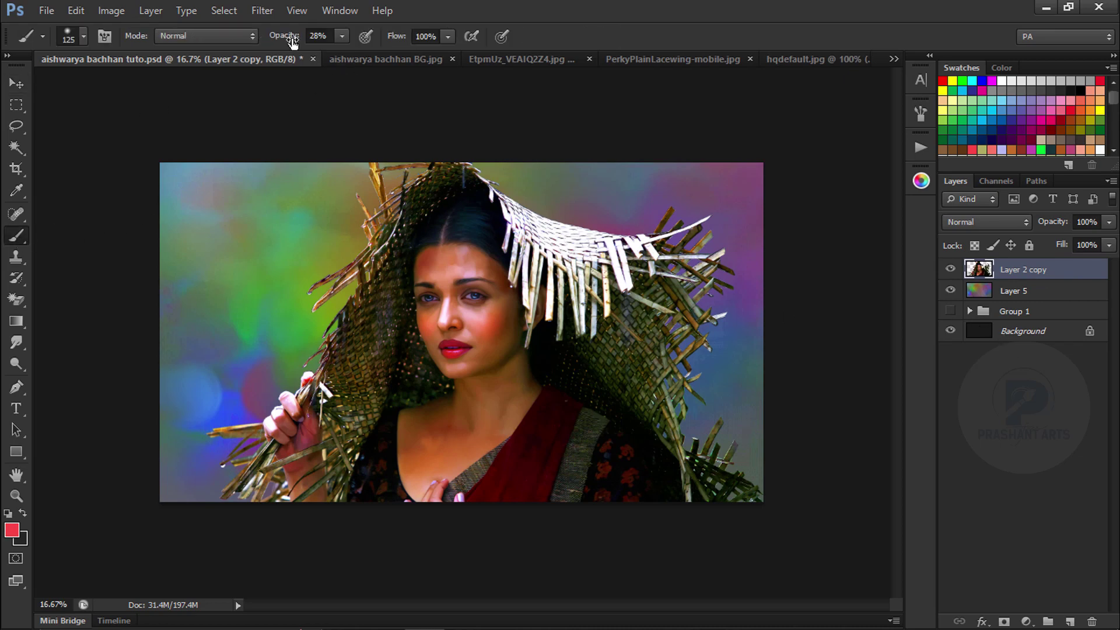
key(ctrl+equal)
key(ctrl+equal)
key(ctrl+equal)
key(bracketleft)
key(bracketleft)
key(bracketleft)
key(bracketleft)
key(bracketleft)
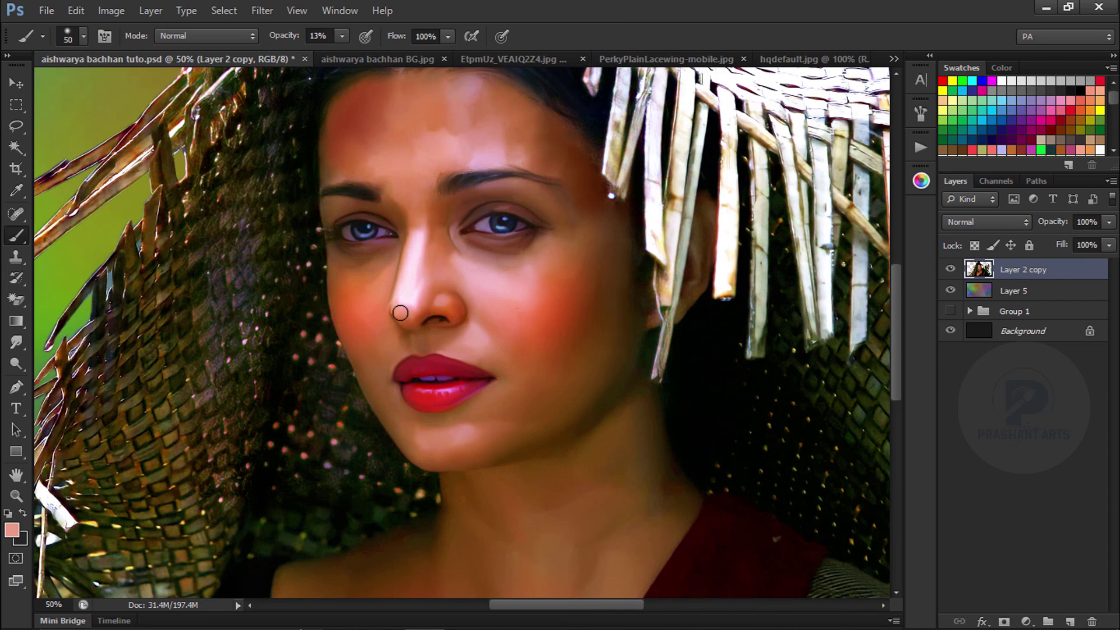
key(bracketleft)
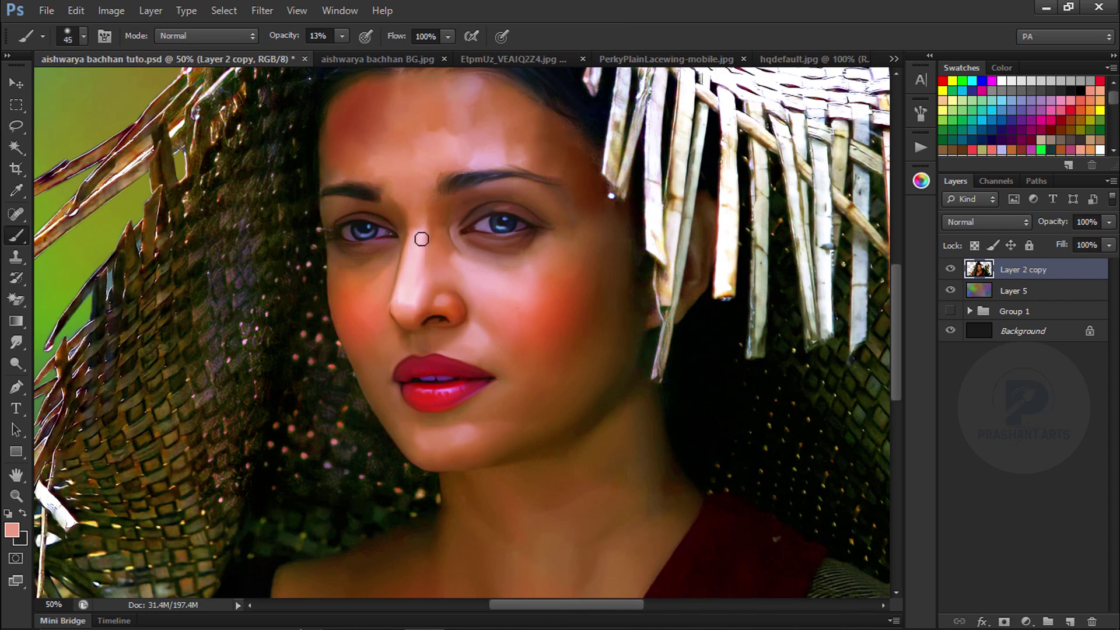
key(ctrl+minus)
key(ctrl+minus)
key(ctrl+equal)
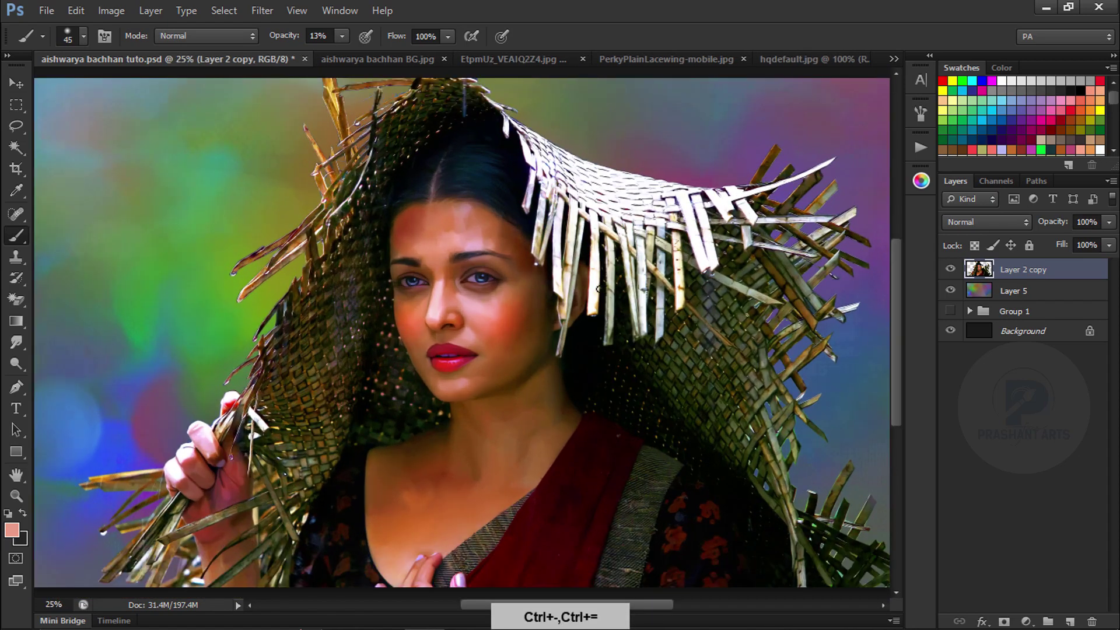
key(ctrl+minus)
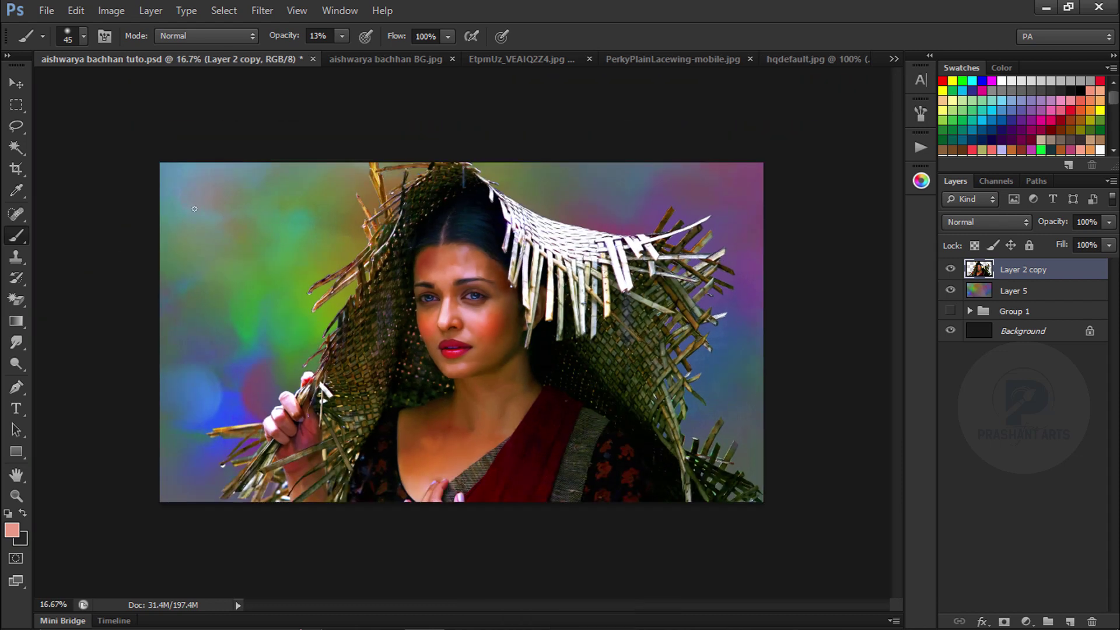
click(16, 84)
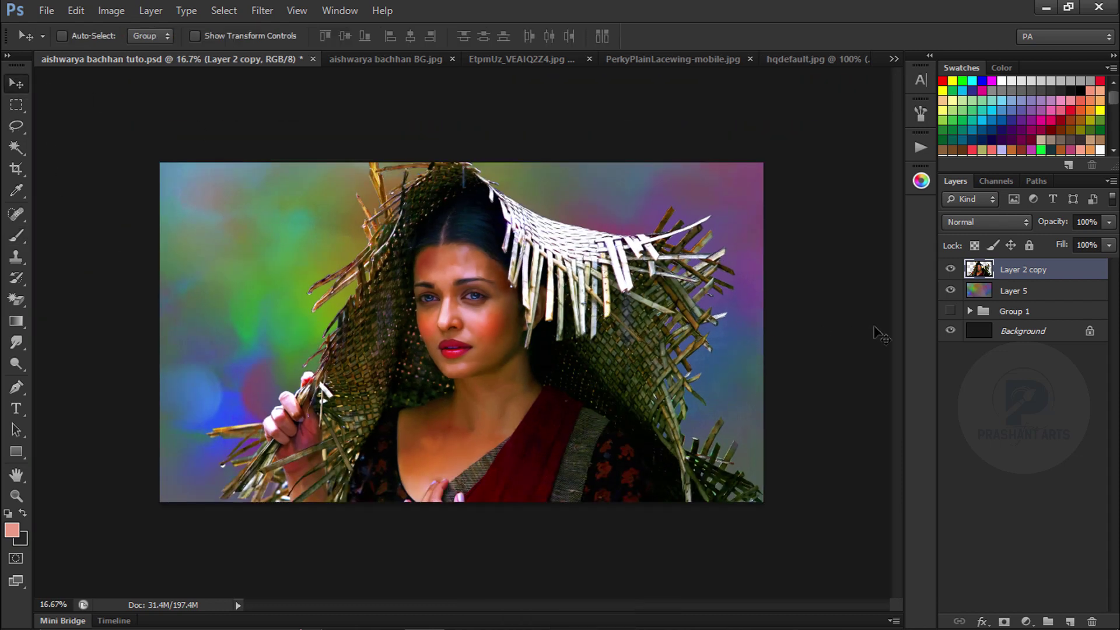
Create a new layer above Layer 2 copy and sample the background's gray-green from its lower right edge for the Brush
click(1069, 613)
click(16, 236)
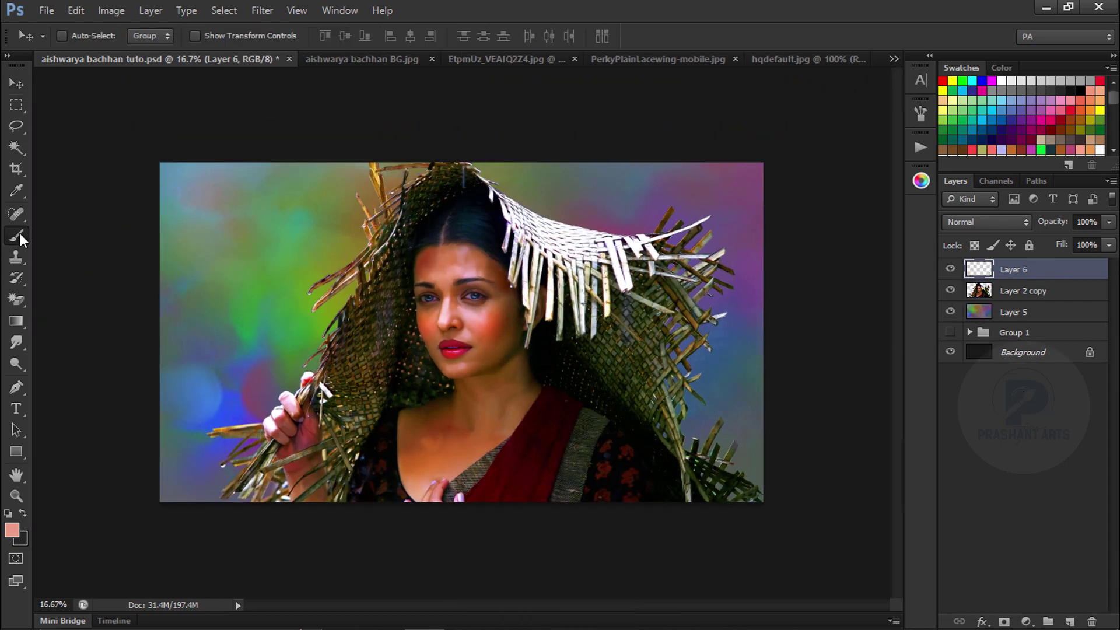
alt+click(759, 460)
key(ctrl+minus)
key(bracketright)
key(bracketright)
key(bracketright)
key(bracketright)
key(bracketright)
key(bracketright)
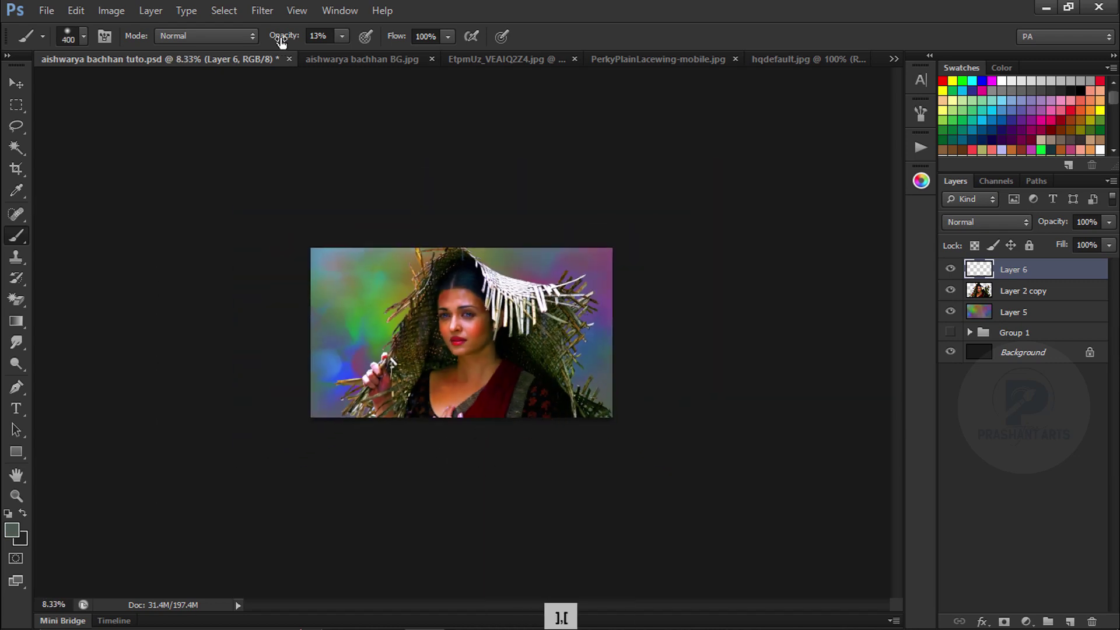
Paint a soft gray-green haze along the picture's bottom edge with a 1300 px brush at 100% opacity
drag(281, 41, 327, 41)
key(ctrl+plus)
key(bracketright)
key(bracketright)
key(bracketright)
key(bracketright)
key(bracketright)
key(bracketright)
key(bracketright)
key(bracketright)
key(bracketright)
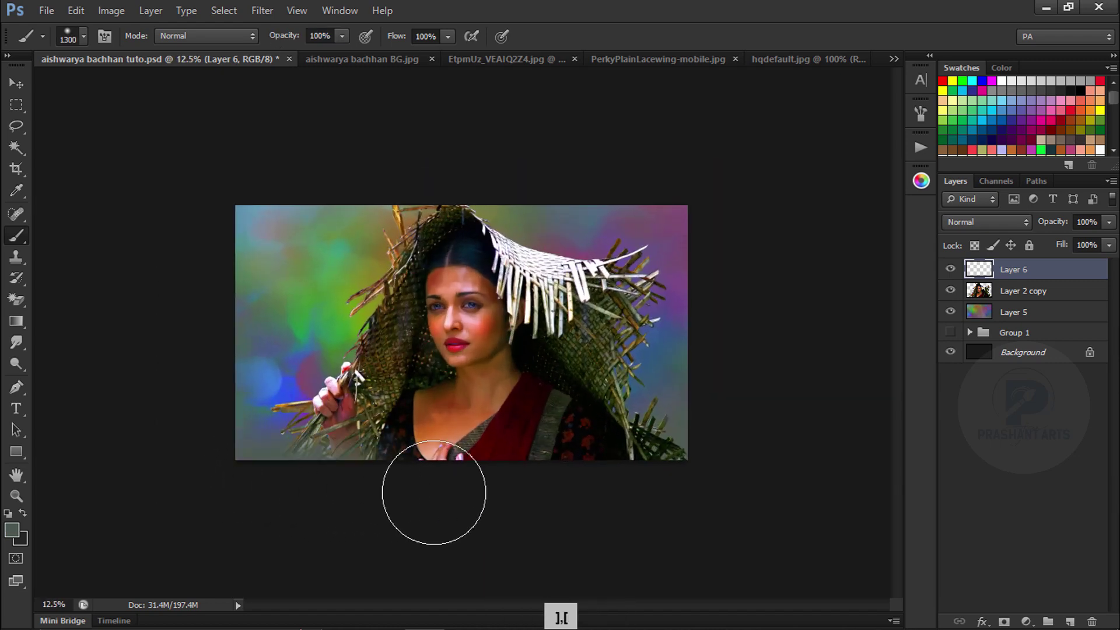
mouse_move(435, 492)
mouse_down()
mouse_move(772, 475)
mouse_move(442, 504)
mouse_move(451, 517)
mouse_move(669, 492)
mouse_up()
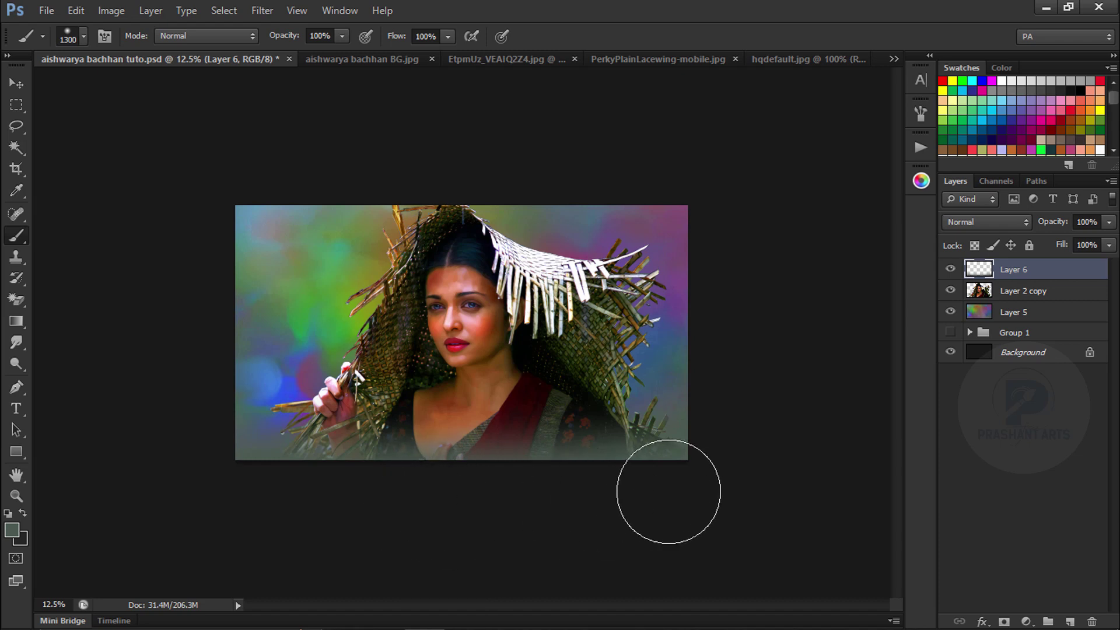
drag(220, 500, 670, 495)
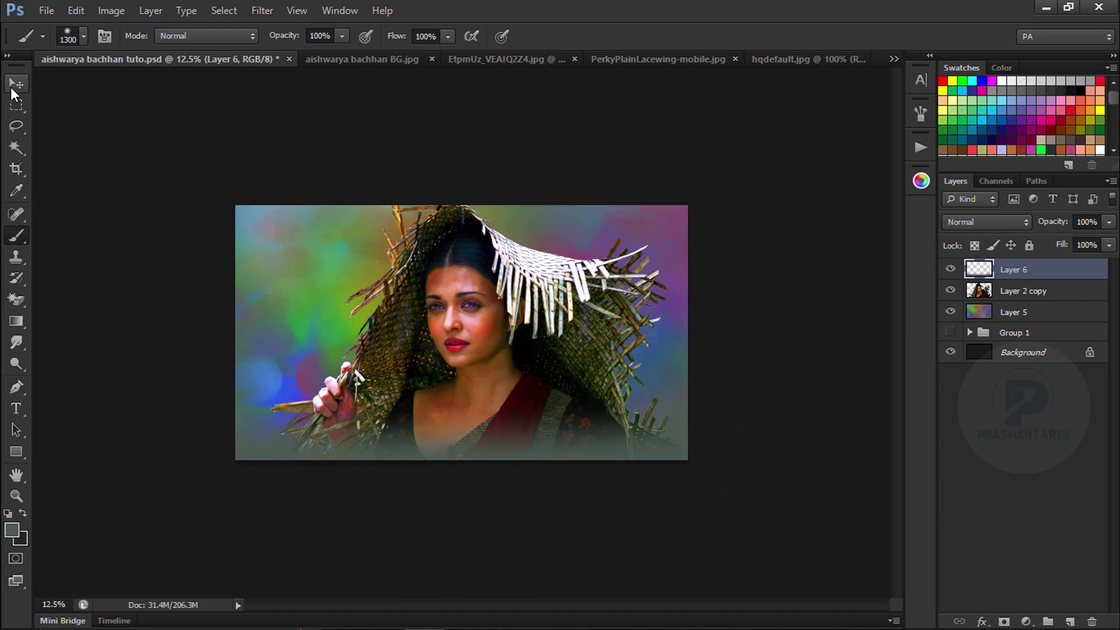
Reposition the painted haze on Layer 6 and stretch it with Free Transform past the picture's bottom and right edges
click(14, 88)
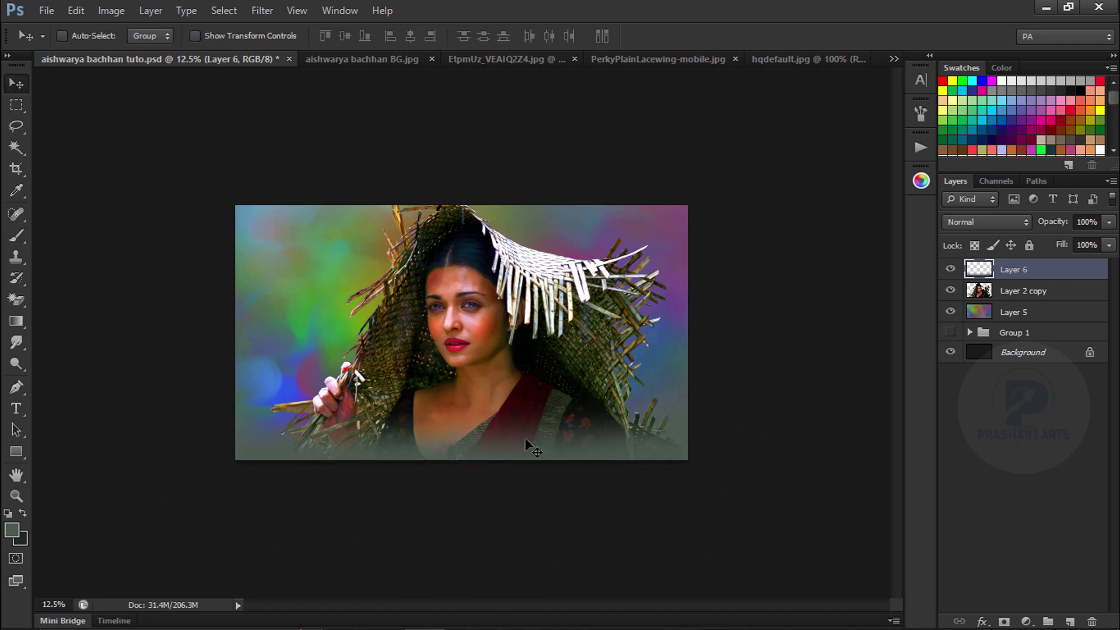
drag(548, 457, 598, 423)
key(ctrl+t)
drag(457, 374, 458, 382)
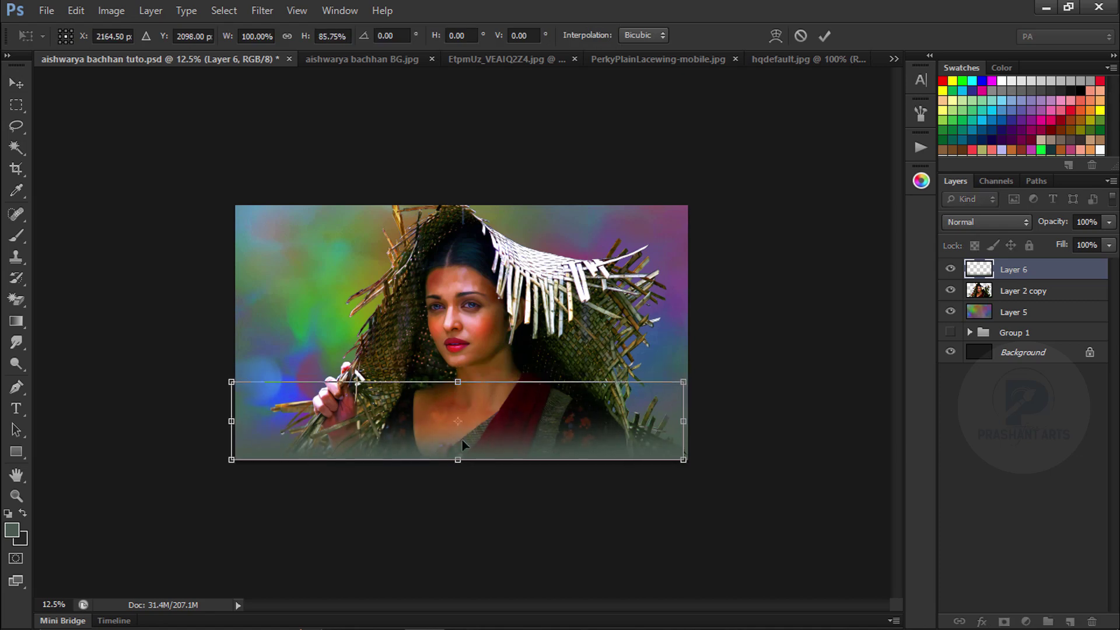
drag(458, 460, 458, 469)
drag(458, 382, 458, 367)
drag(683, 417, 700, 418)
key(Return)
Try a duplicate of Layer 6 at reduced opacity to strengthen the haze, and delete the duplicate
key(ctrl+j)
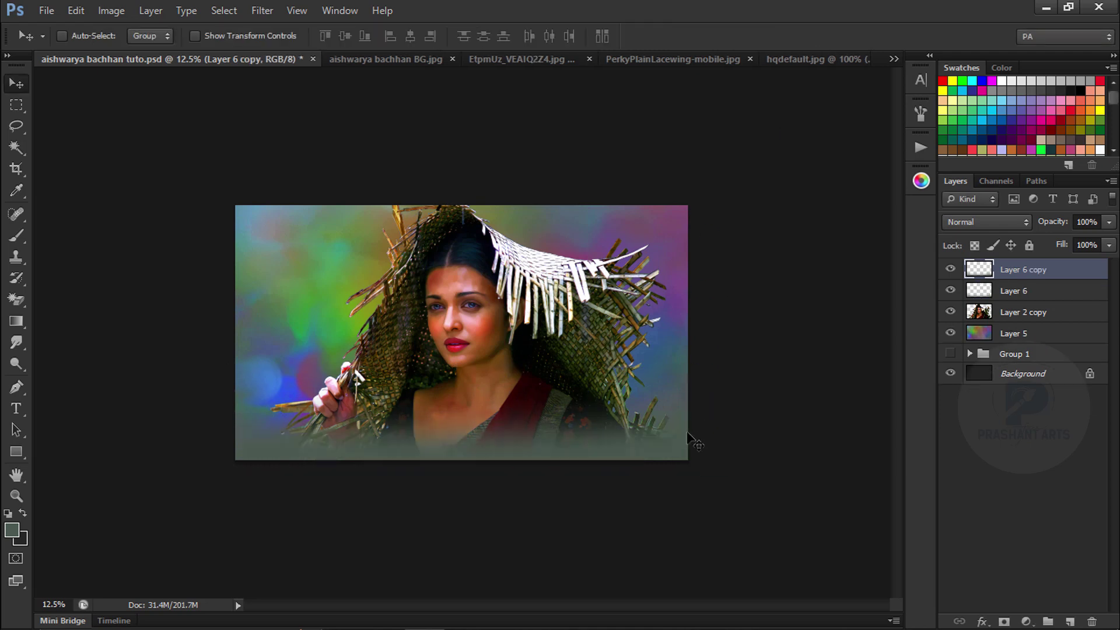
drag(1051, 223, 1027, 223)
drag(991, 278, 1092, 622)
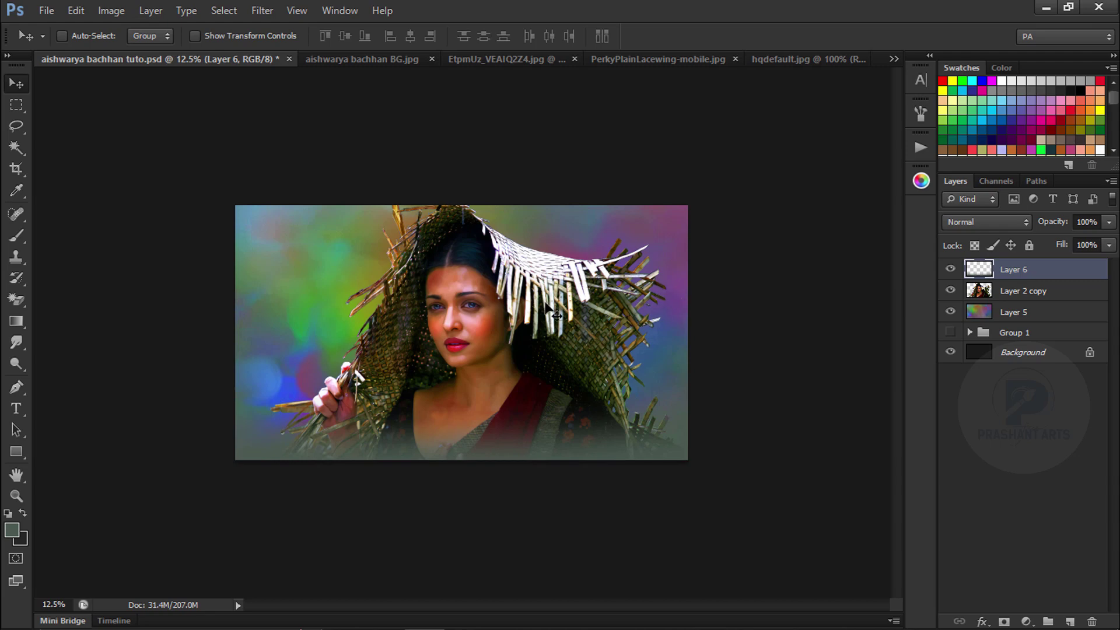
key(ctrl+equal)
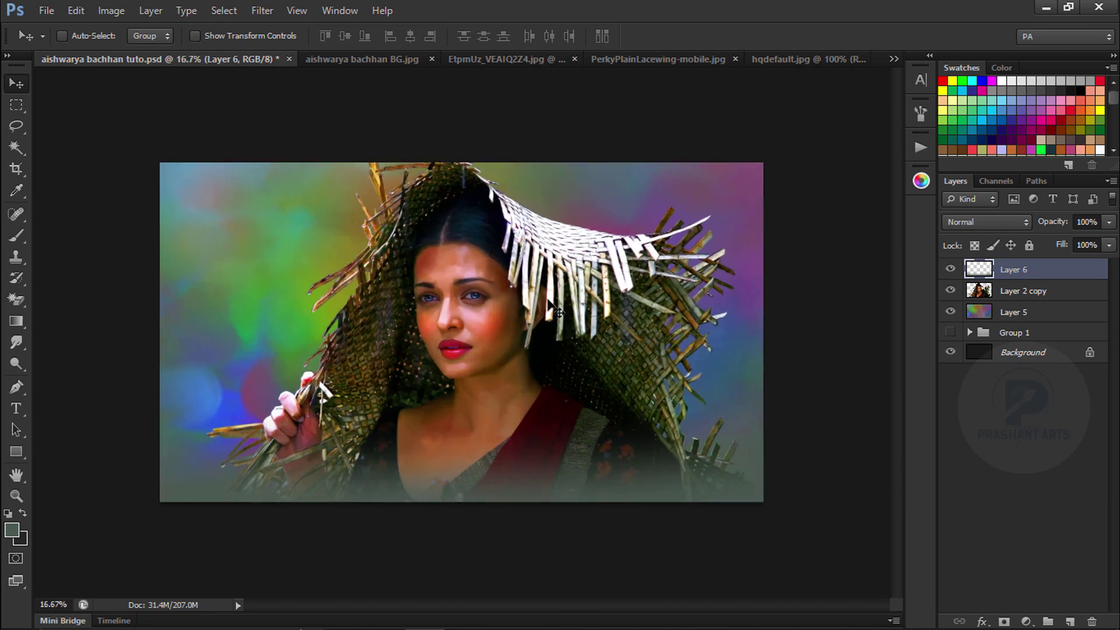
key(ctrl+equal)
key(ctrl+equal)
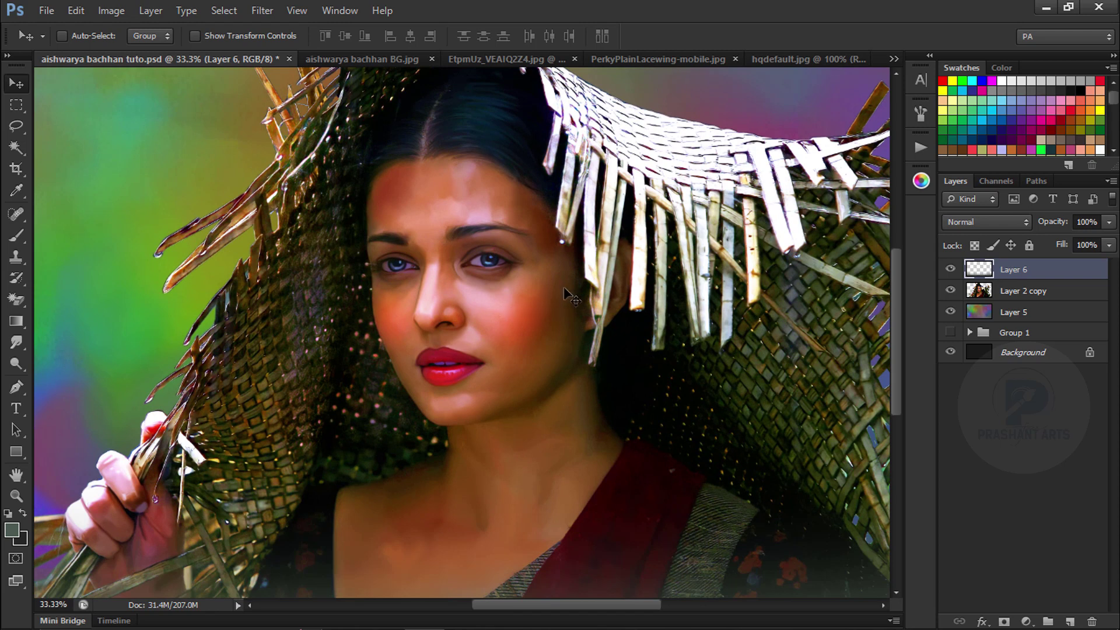
key(ctrl+minus)
key(ctrl+minus)
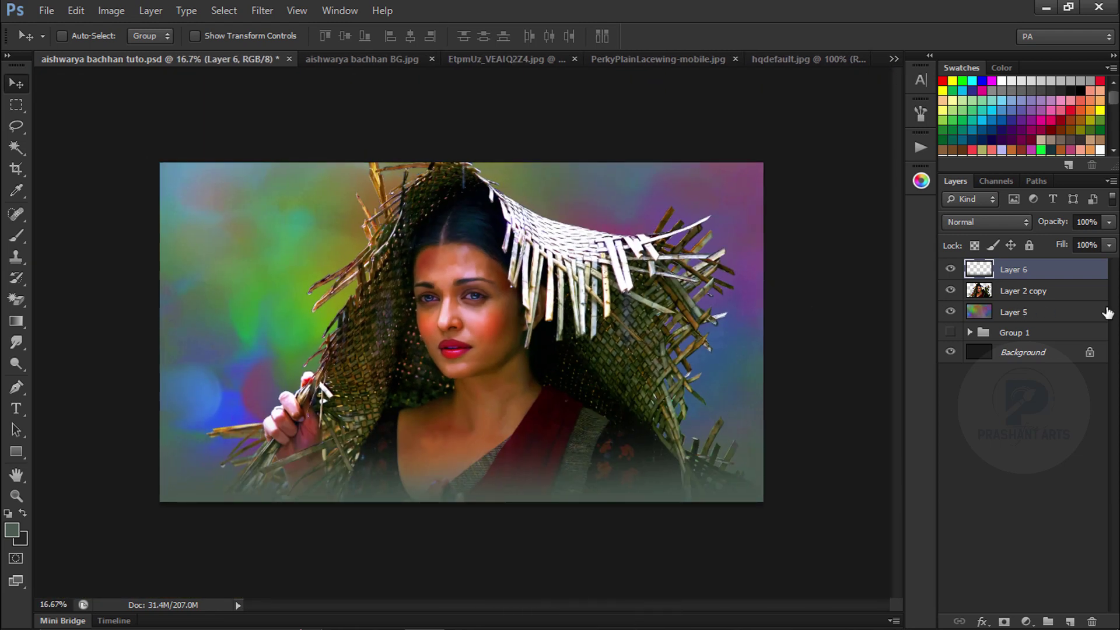
Stamp the visible image onto a new top layer, deleting Layer 6 and moving Layer 2 copy and Layer 5 into the hidden Group 1
click(1045, 292)
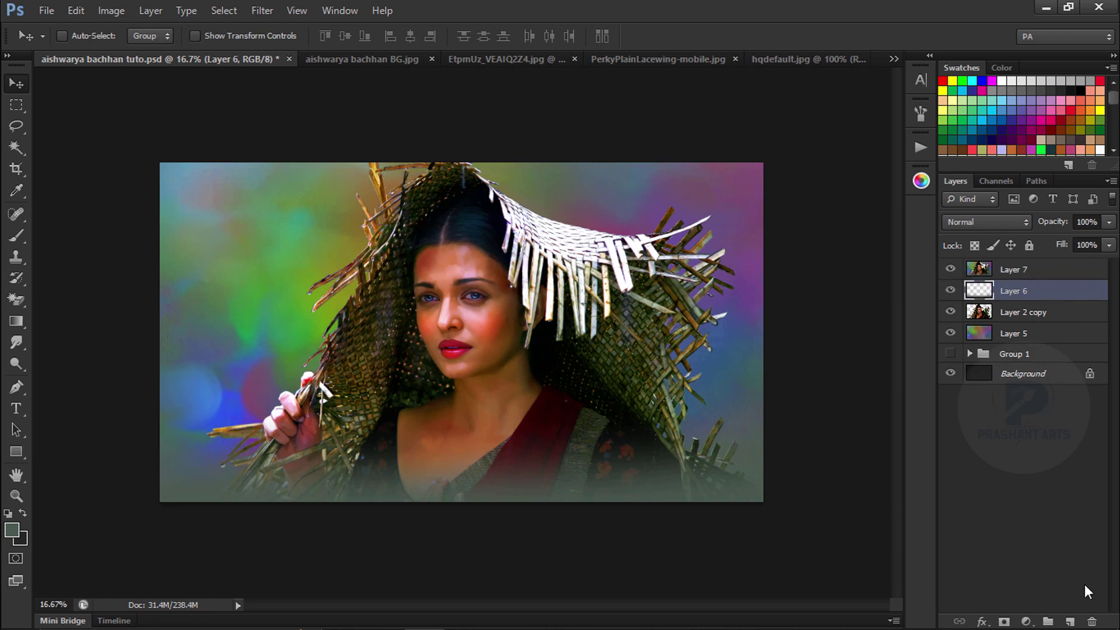
shift+click(1021, 314)
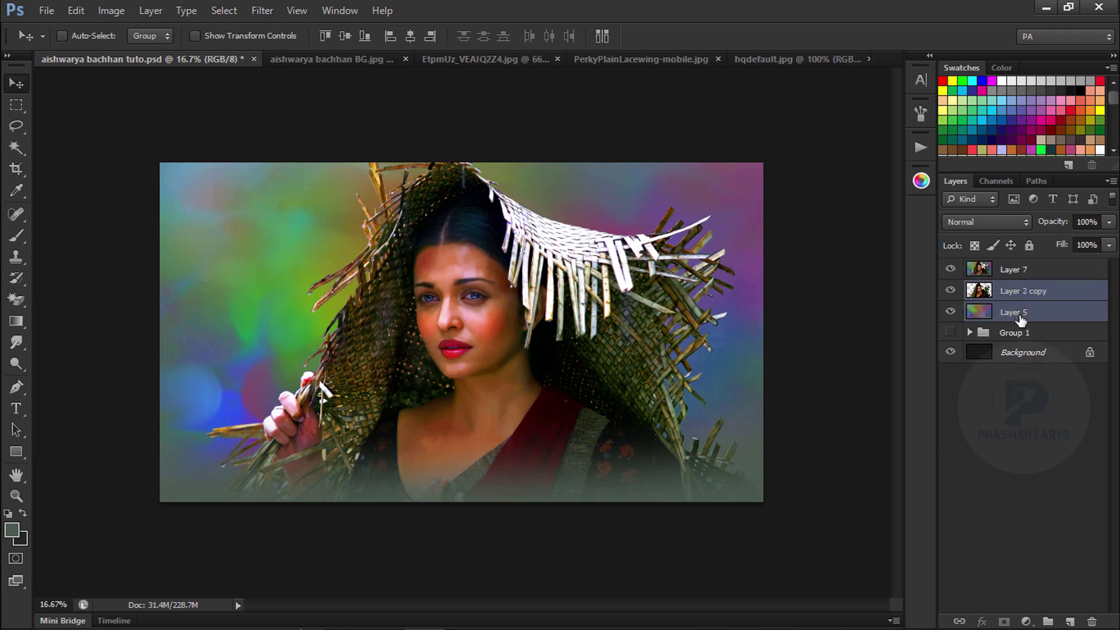
drag(1027, 316, 1031, 331)
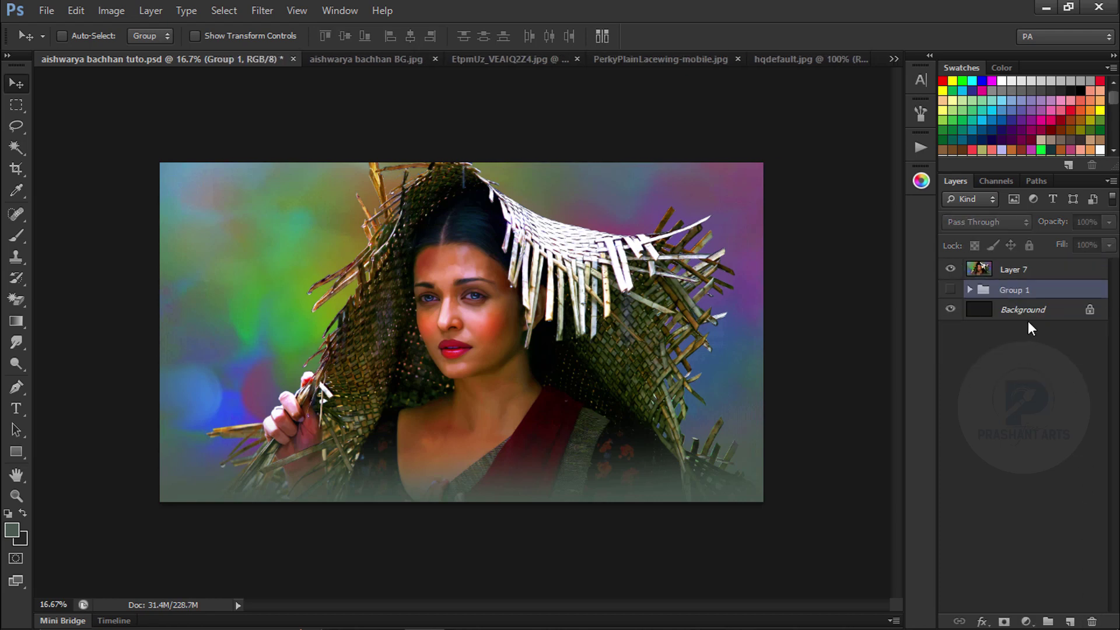
click(986, 269)
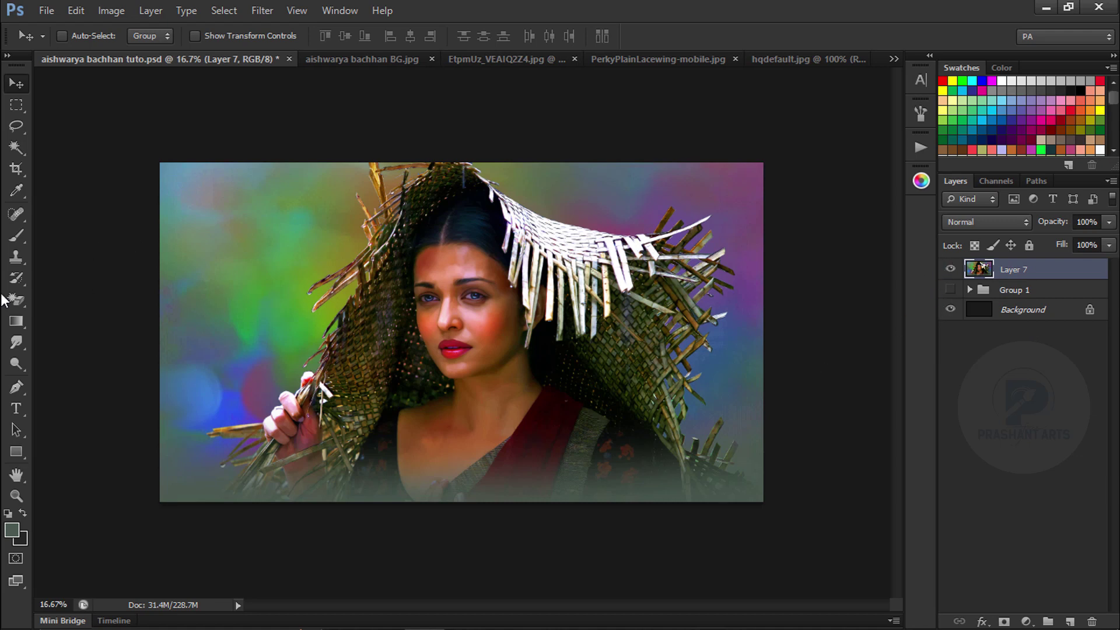
Smudge the lower folds of the maroon sari into painted strokes with a soft brush of about 30 px at 85% strength
key(r)
click(69, 36)
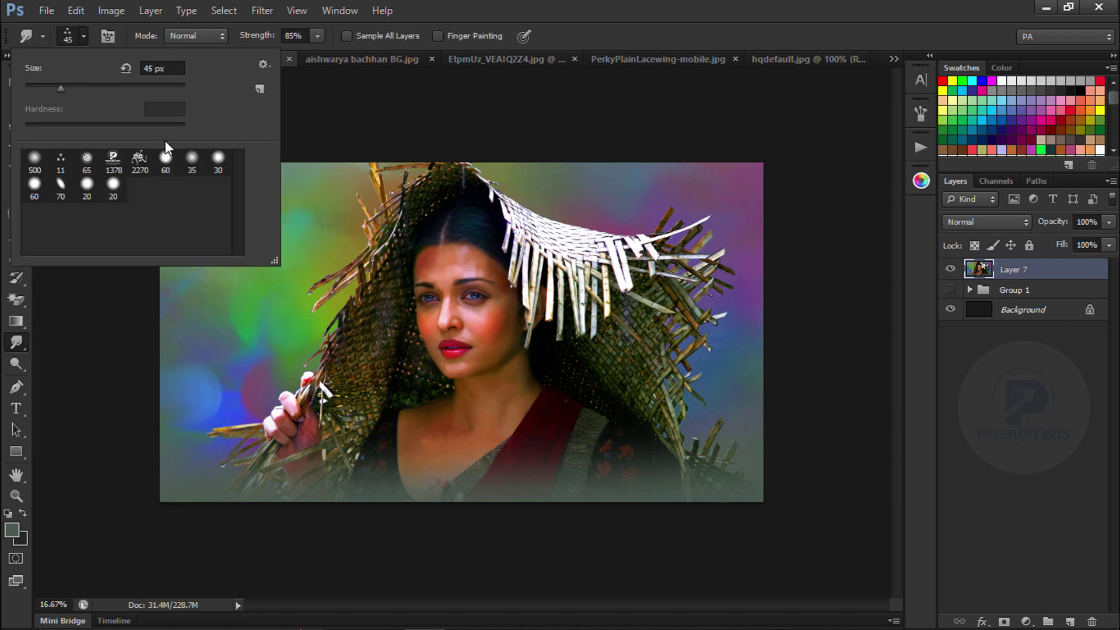
click(192, 158)
key(Return)
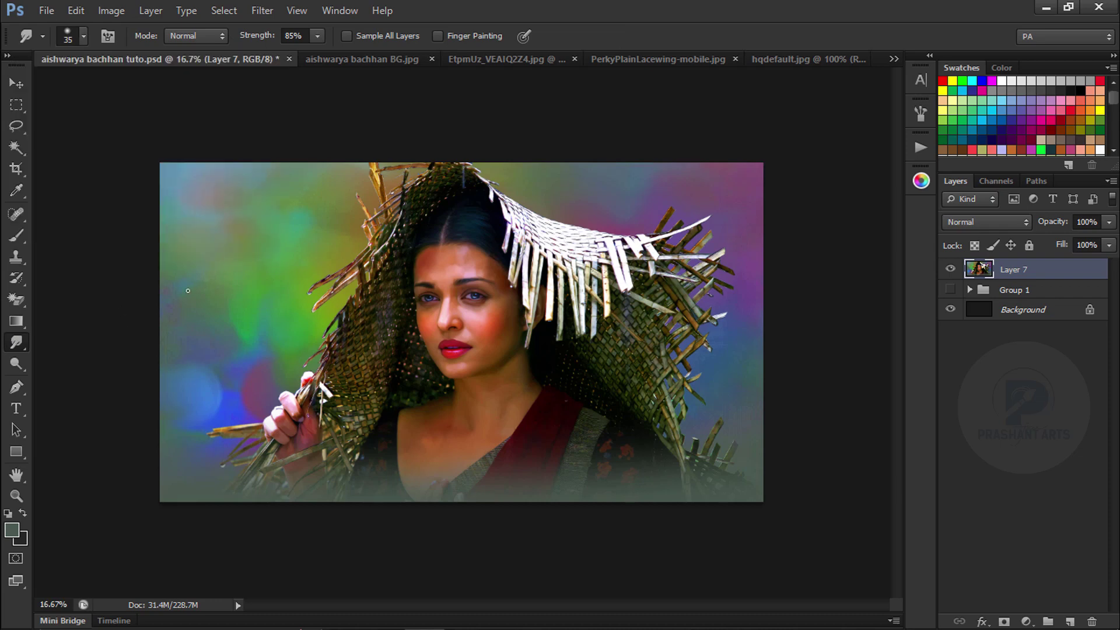
key(ctrl+equal)
key(ctrl+equal)
drag(513, 414, 355, 293)
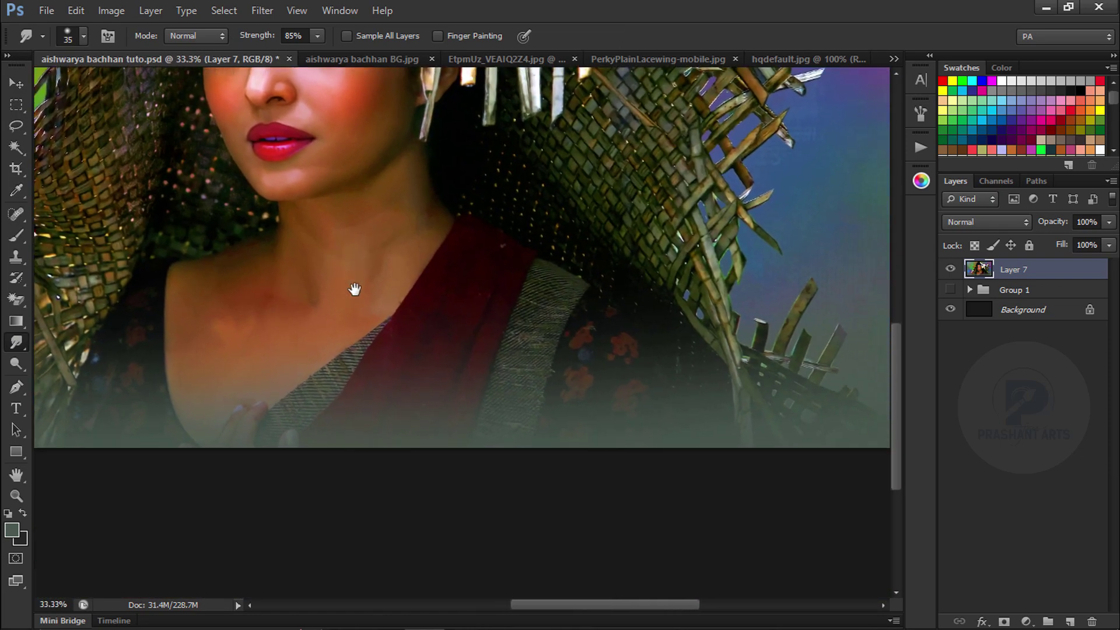
key(ctrl+equal)
key(ctrl+equal)
key(ctrl+equal)
key(bracketleft)
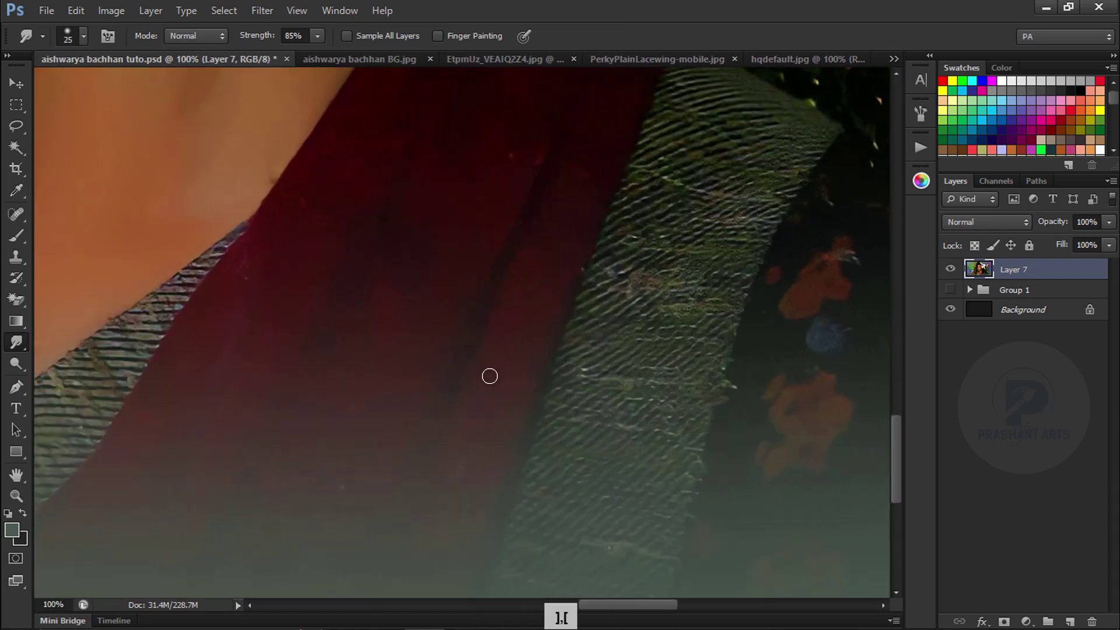
key(ctrl+alt+z)
key(bracketright)
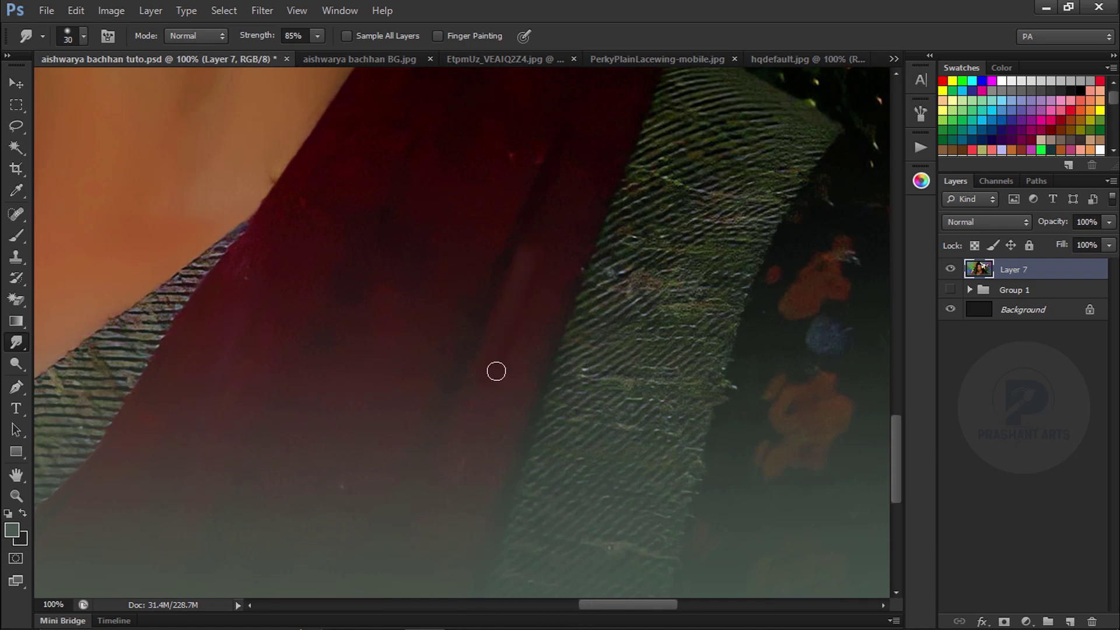
mouse_move(545, 251)
mouse_down()
mouse_move(537, 360)
mouse_move(578, 244)
mouse_move(458, 608)
mouse_up()
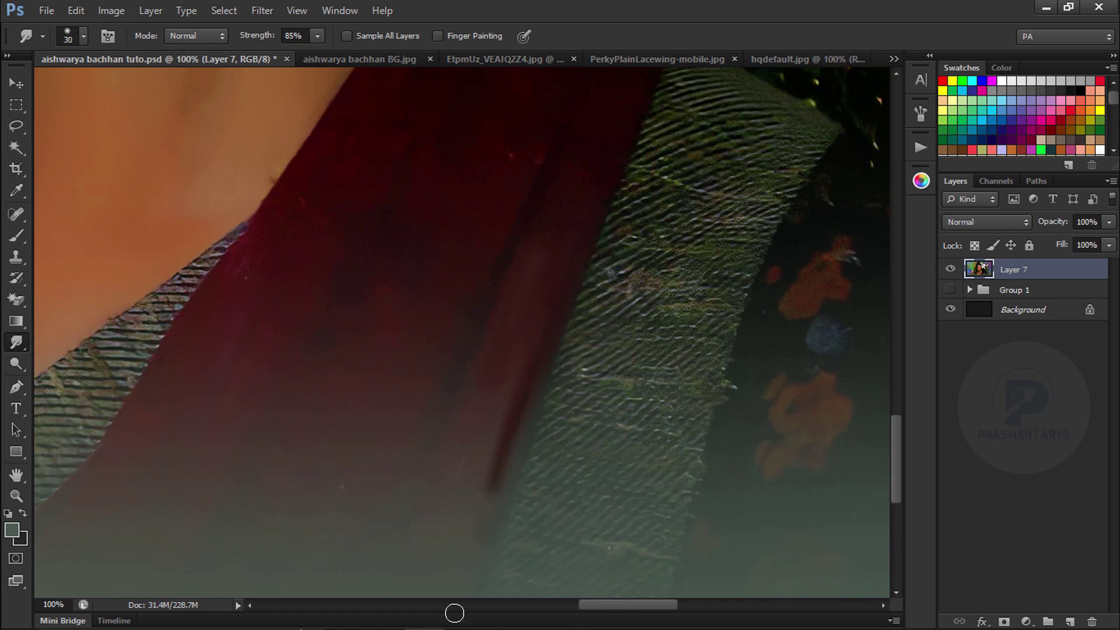
key(bracketleft)
drag(502, 271, 379, 560)
Smudge the upper part and inner side of the maroon sari with a soft brush of 45 px and larger
scroll(513, 193, up, 3)
key(bracketright)
key(bracketright)
key(bracketright)
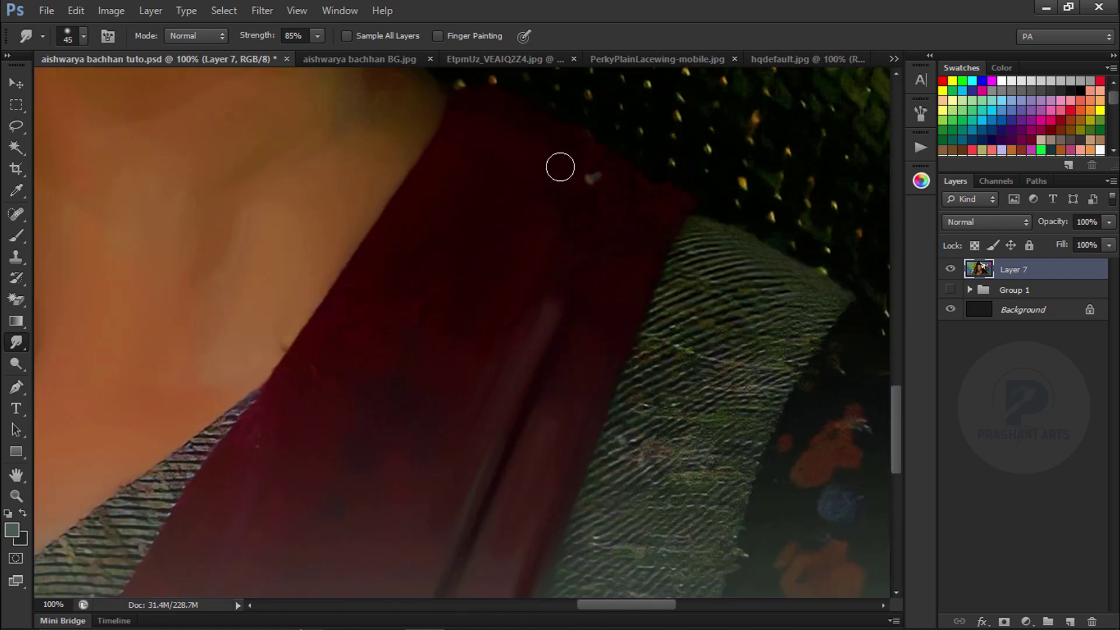
drag(586, 414, 557, 528)
key(bracketright)
key(bracketright)
mouse_move(260, 519)
mouse_down()
mouse_move(366, 298)
mouse_move(330, 406)
mouse_up()
Smudge the striped sari border beside the chest into smooth strokes with a 40 px brush
key(bracketleft)
key(bracketleft)
key(bracketleft)
scroll(379, 351, left, 5)
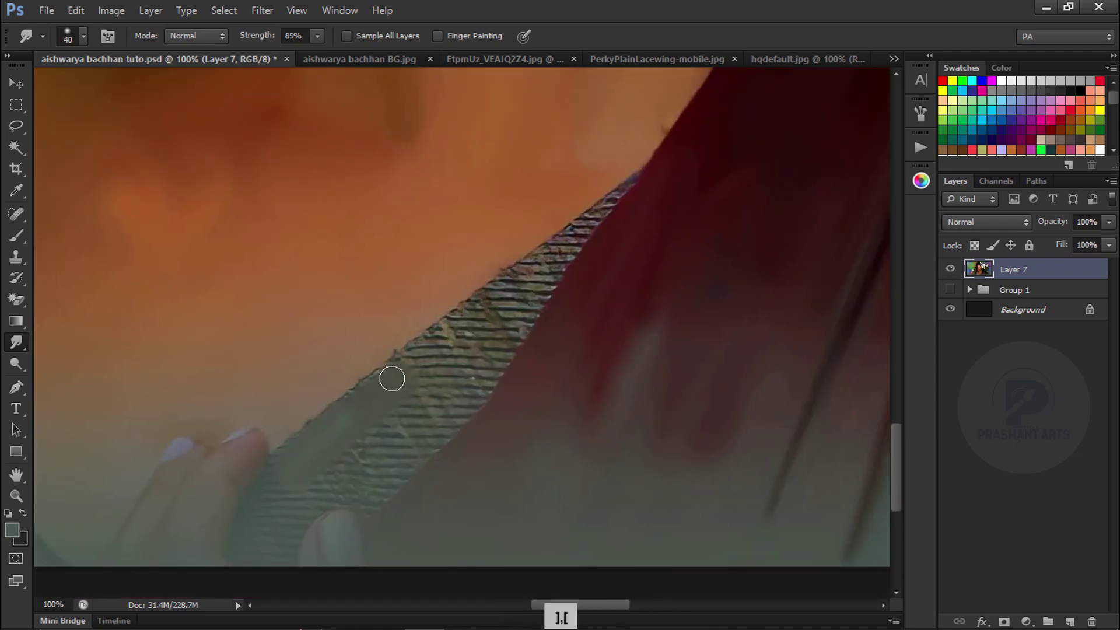
mouse_move(391, 378)
mouse_down()
mouse_move(612, 191)
mouse_move(530, 283)
mouse_move(431, 456)
mouse_move(473, 435)
mouse_move(575, 303)
mouse_up()
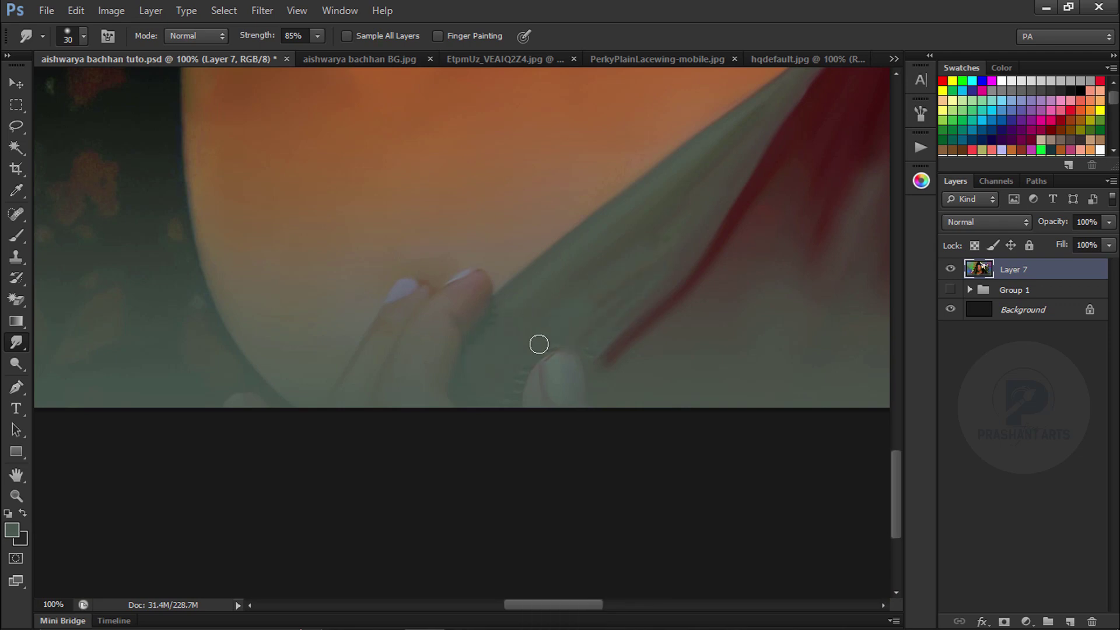
Smudge the curved neckline edge and the dark patterned blouse beside it with a brush of about 40 px
drag(242, 272, 577, 375)
mouse_move(502, 230)
mouse_down()
mouse_move(510, 97)
mouse_move(519, 323)
mouse_move(583, 505)
mouse_up()
key(bracketright)
key(bracketright)
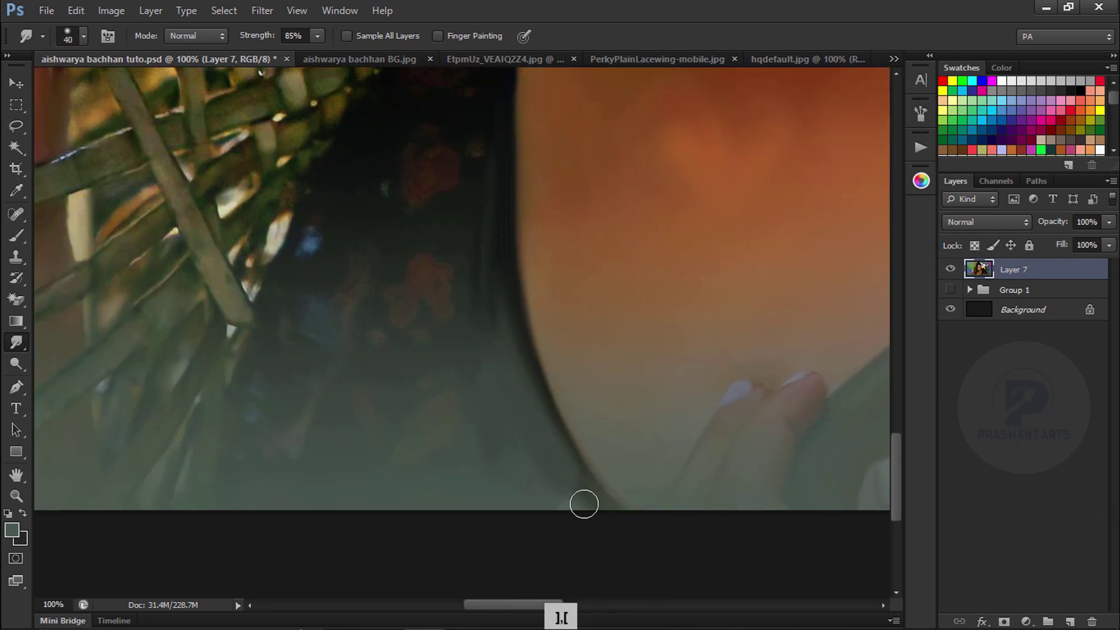
key(bracketleft)
drag(399, 308, 496, 436)
Smudge the textured gray border on the sari's outer side into smooth strokes with a 40 px brush
key(ctrl+minus)
key(ctrl+minus)
key(ctrl+minus)
key(ctrl+minus)
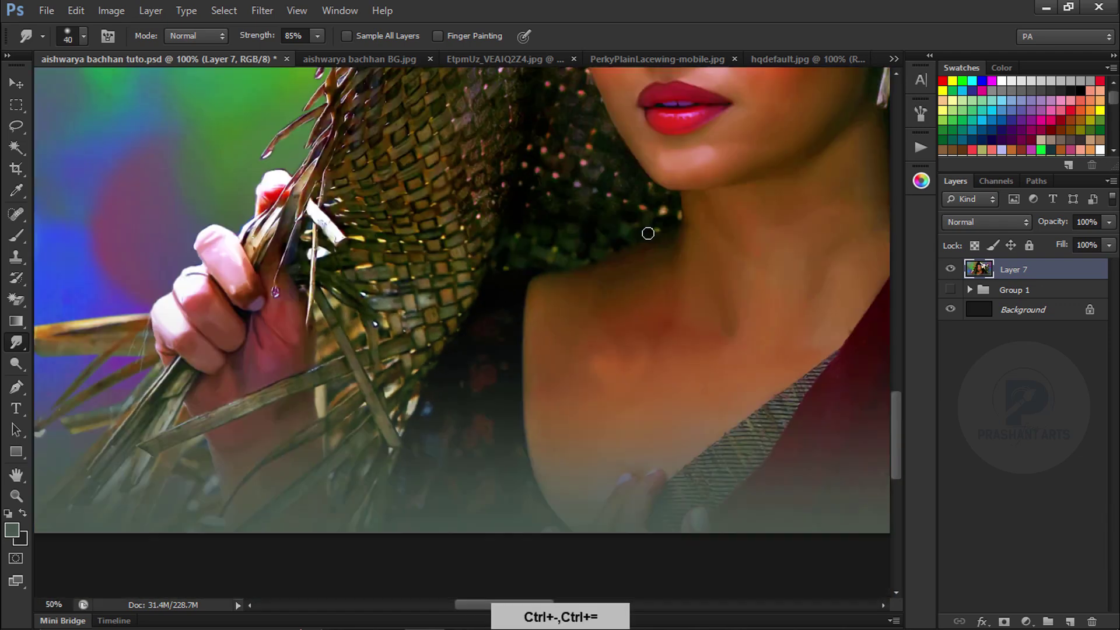
key(ctrl+plus)
key(ctrl+plus)
key(ctrl+plus)
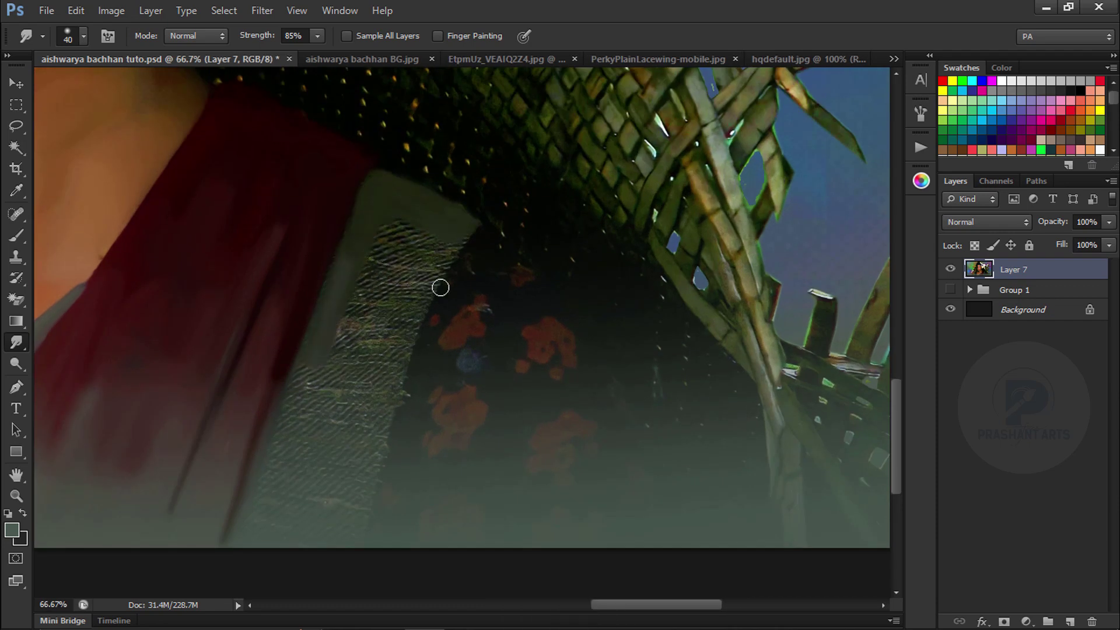
mouse_move(441, 287)
mouse_down()
mouse_move(375, 310)
mouse_move(389, 371)
mouse_move(379, 445)
mouse_move(358, 331)
mouse_move(412, 328)
mouse_move(392, 455)
mouse_move(360, 454)
mouse_move(314, 424)
mouse_move(322, 417)
mouse_move(287, 445)
mouse_move(316, 331)
mouse_move(324, 452)
mouse_up()
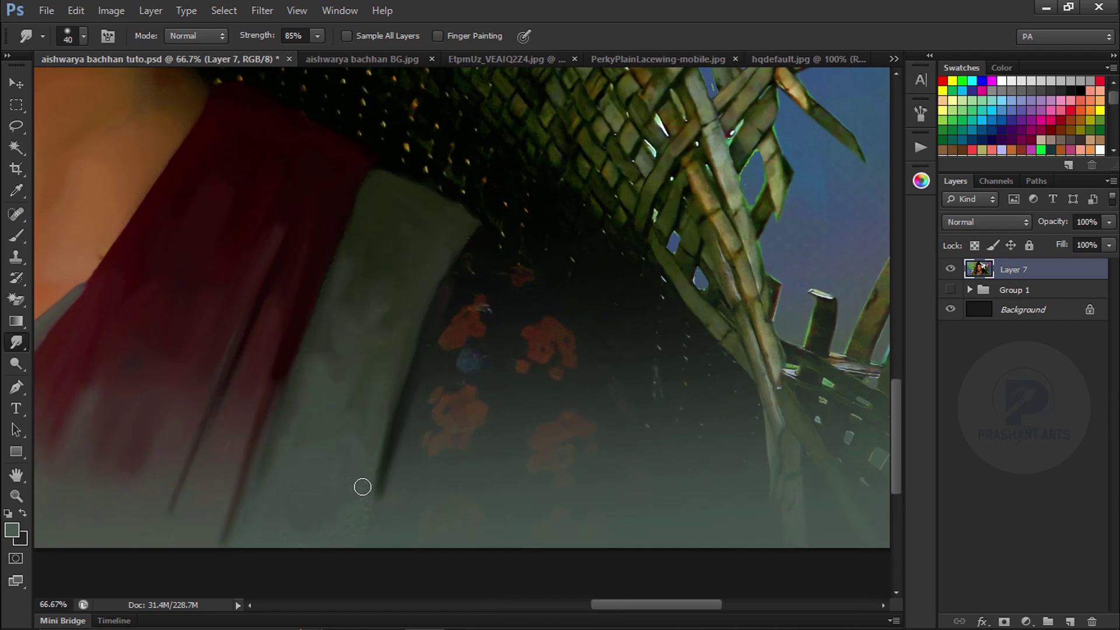
Blend the orange flower pattern on the dark sleeve with a 50 px Smudge brush, and undo the last stroke
key(bracketright)
mouse_move(362, 487)
mouse_down()
mouse_move(427, 455)
mouse_move(468, 410)
mouse_move(457, 412)
mouse_move(442, 371)
mouse_move(471, 363)
mouse_move(468, 314)
mouse_move(492, 241)
mouse_move(539, 246)
mouse_move(532, 337)
mouse_move(475, 367)
mouse_move(576, 470)
mouse_move(433, 461)
mouse_move(600, 464)
mouse_move(667, 507)
mouse_move(629, 402)
mouse_up()
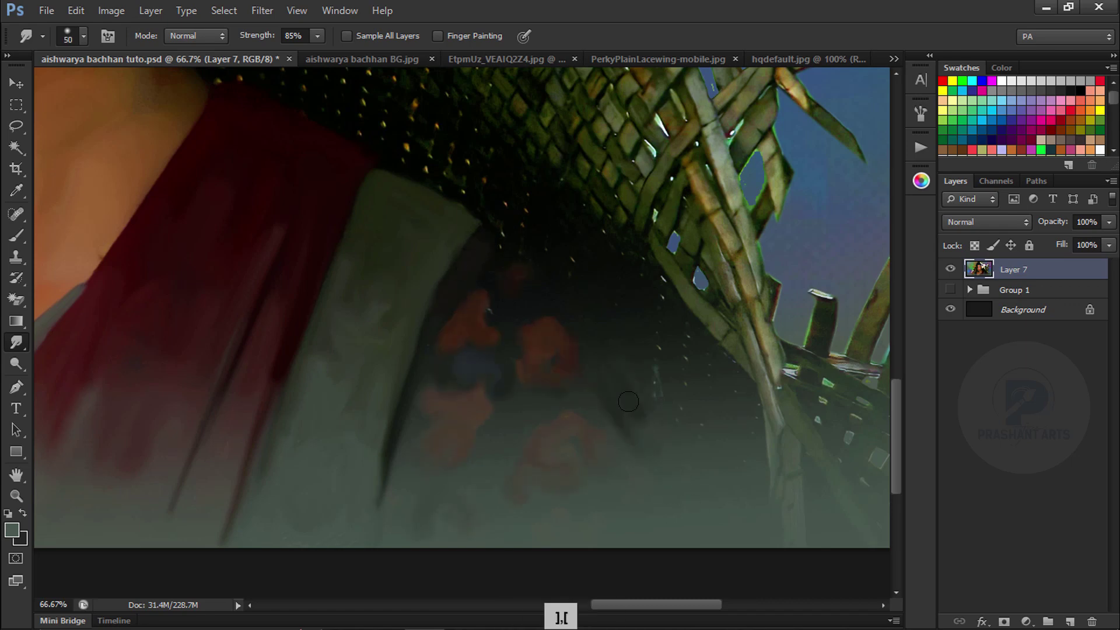
key(bracketleft)
key(ctrl+alt+z)
Smudge the straw blades below and beside the hand outward into tapered strokes with a 50 px brush
key(ctrl+minus)
key(ctrl+minus)
key(ctrl+minus)
key(ctrl+plus)
key(ctrl+plus)
mouse_move(363, 288)
mouse_down()
mouse_move(474, 258)
mouse_move(986, 225)
mouse_up()
key(bracketright)
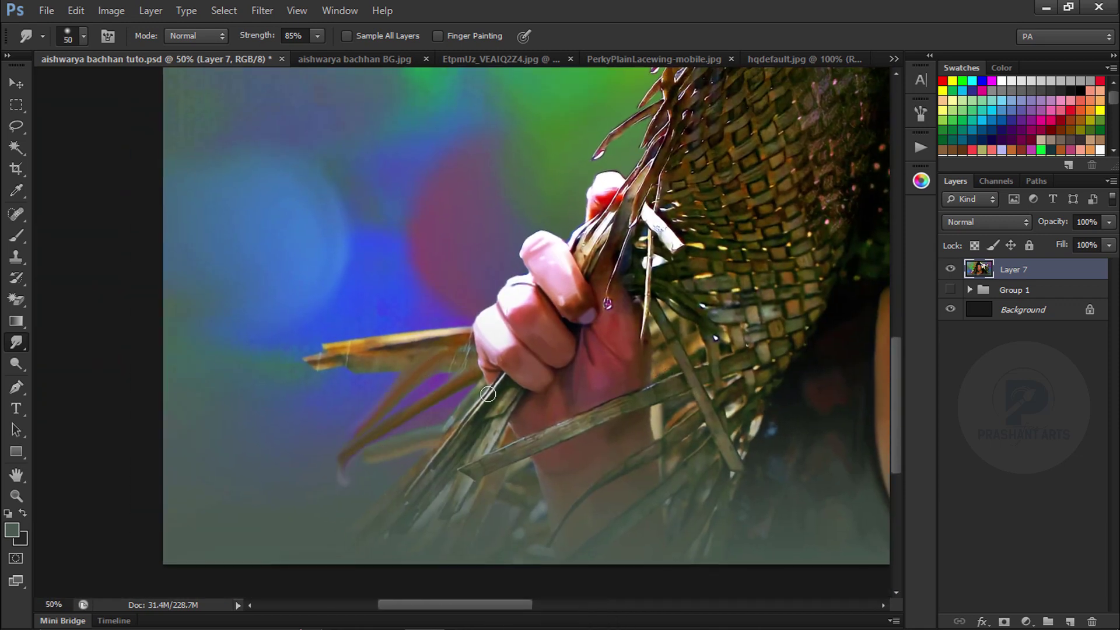
mouse_move(488, 394)
mouse_down()
mouse_move(465, 441)
mouse_move(325, 560)
mouse_up()
mouse_move(467, 345)
mouse_down()
mouse_move(352, 370)
mouse_move(284, 367)
mouse_up()
key(bracketright)
key(bracketright)
key(bracketright)
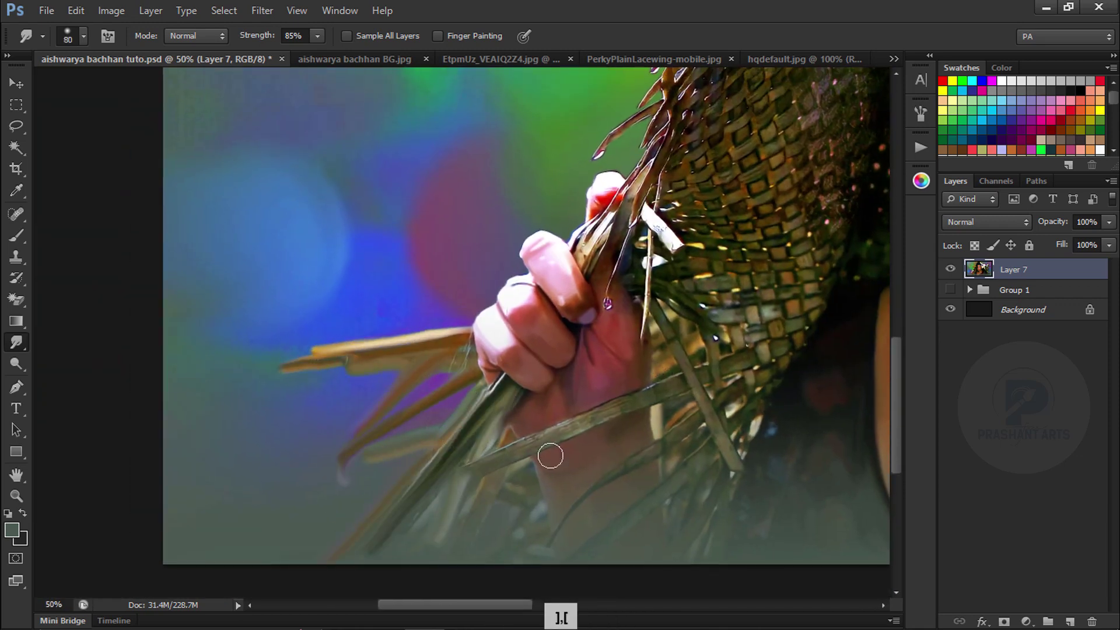
Smudge the straw blades crossing the wrist and forearm into the haze with brushes of 80 and 60 px
drag(550, 456, 518, 493)
key(bracketleft)
key(bracketleft)
drag(618, 472, 549, 552)
Smudge the protruding straw tips along the mat's edge above the hand into soft tapered strokes with brushes of 40 to 70 px
key(space)
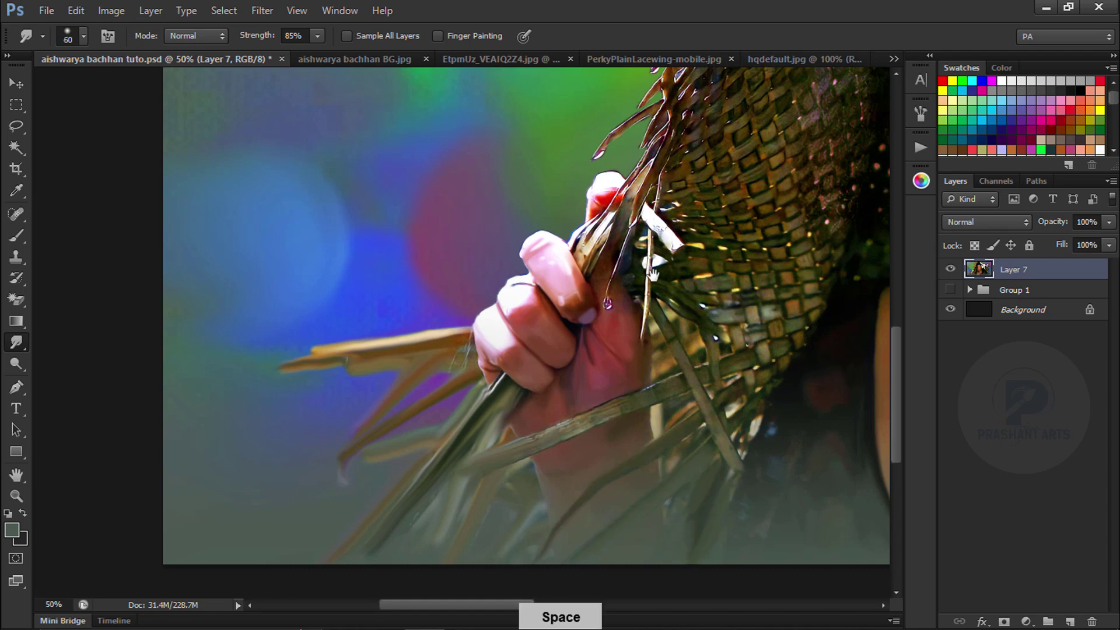
drag(653, 275, 630, 476)
key(bracketright)
key(bracketright)
key(bracketright)
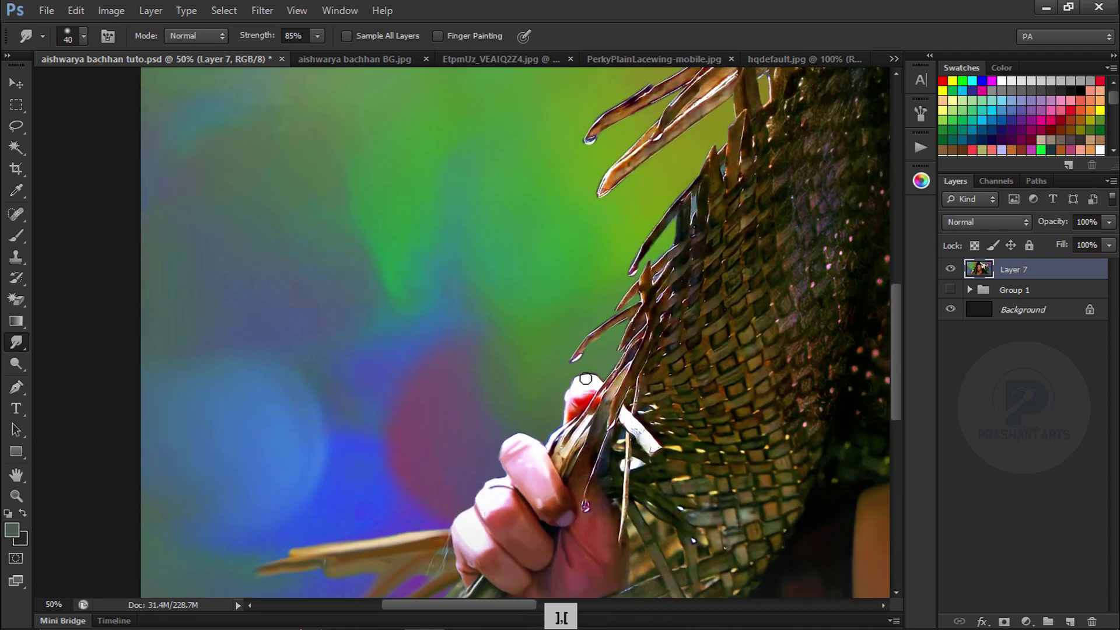
key(space)
drag(609, 175, 478, 388)
key(bracketright)
key(bracketright)
key(bracketright)
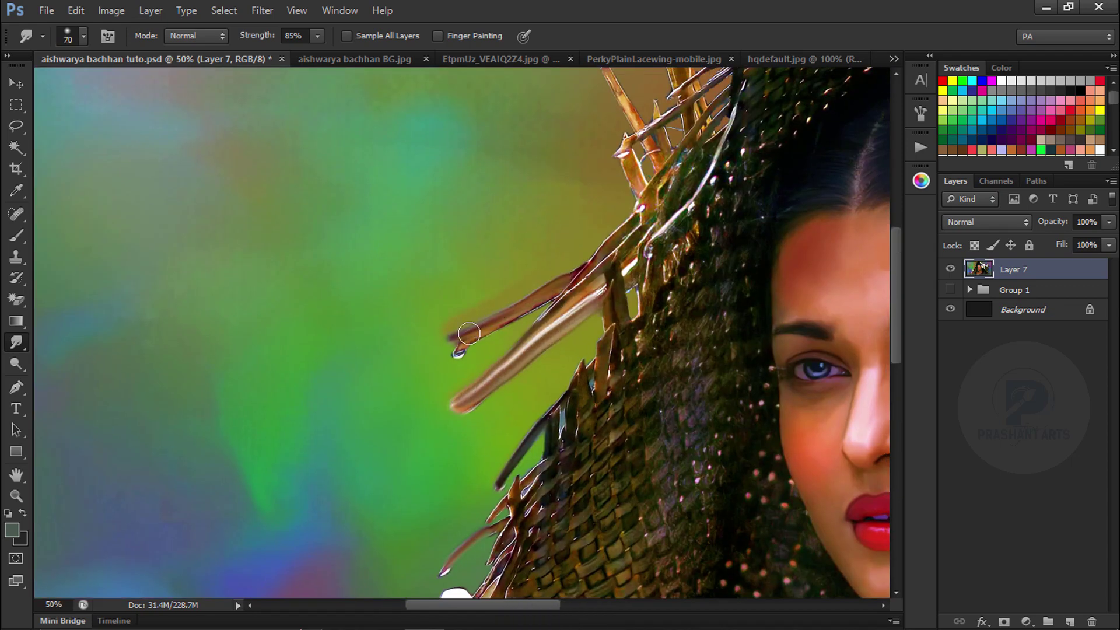
key(space)
drag(469, 333, 446, 564)
key(bracketleft)
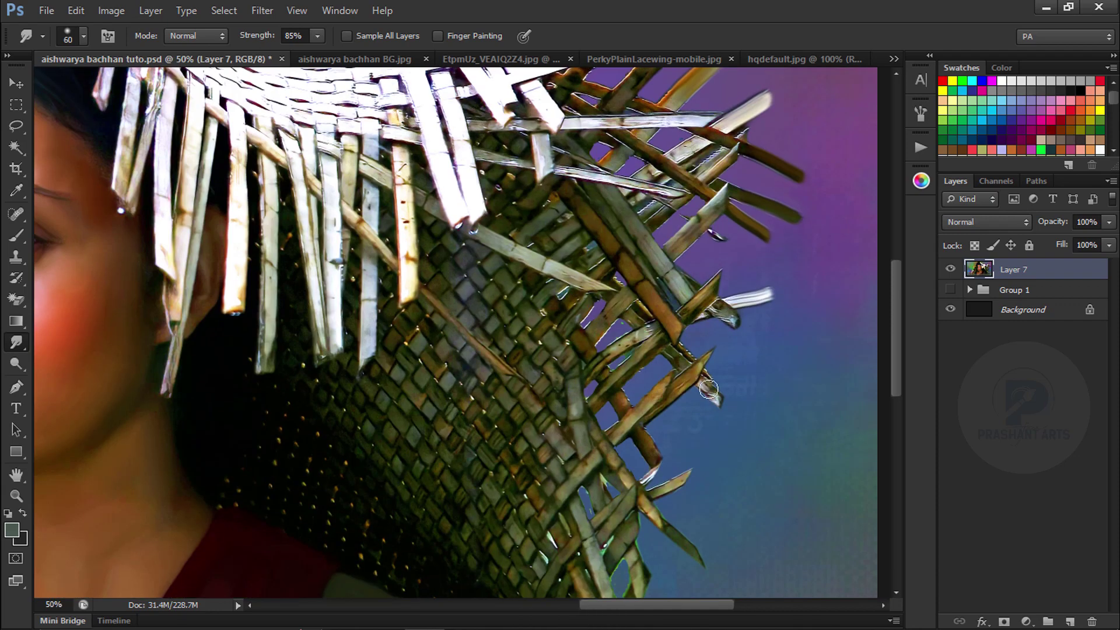
Smudge the loose straw ends along the mat's edge opposite the hand, down into the haze, with a 60 px brush
key(space)
drag(690, 445, 694, 268)
drag(813, 462, 753, 343)
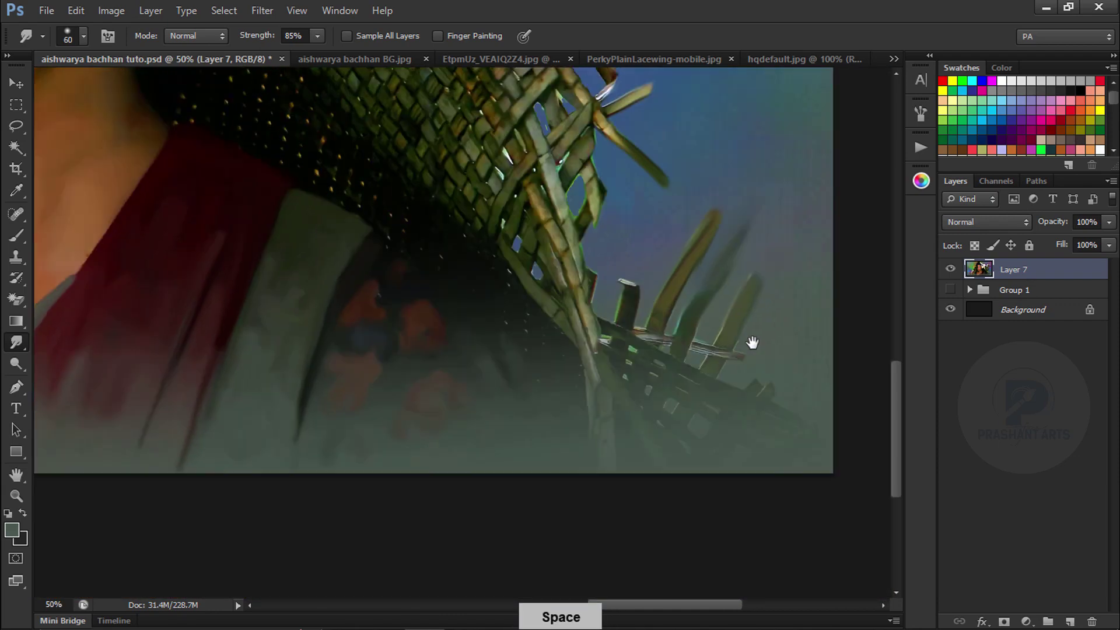
key(ctrl+minus)
key(ctrl+minus)
key(ctrl+minus)
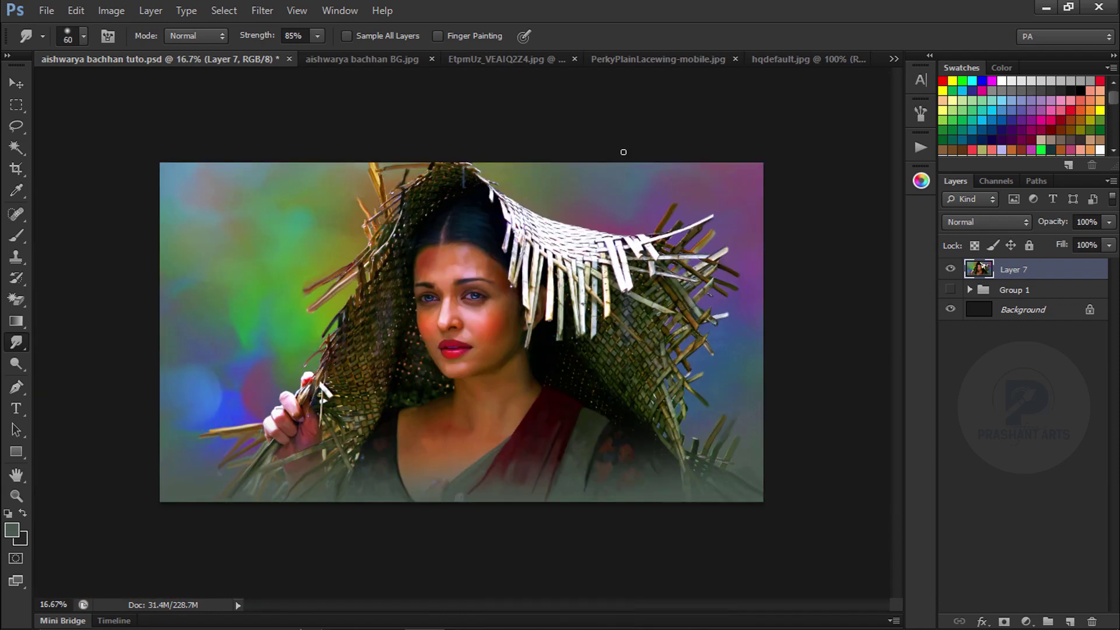
Lasso the straw mat and clothing, leaving out the face, skin and background, and copy the selection to a new layer
key(l)
key(ctrl+plus)
key(ctrl+h)
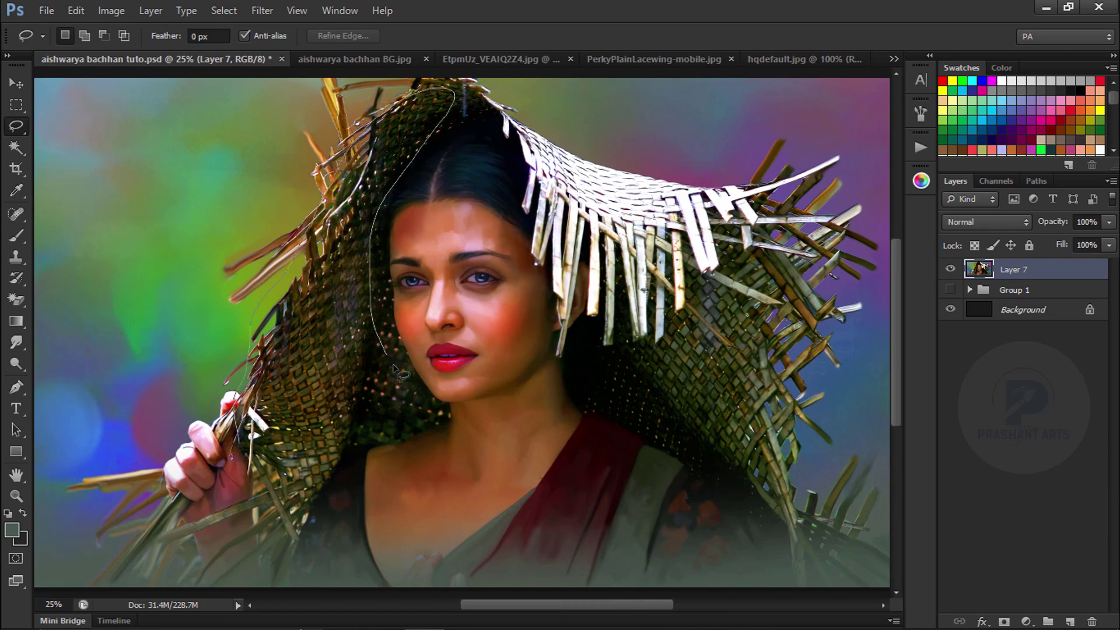
click(970, 290)
key(ctrl+d)
key(ctrl+shift+alt+e)
key(ctrl+minus)
Apply the Oil Paint filter to the copied mat and clothing layer with Shine set to 0
click(262, 10)
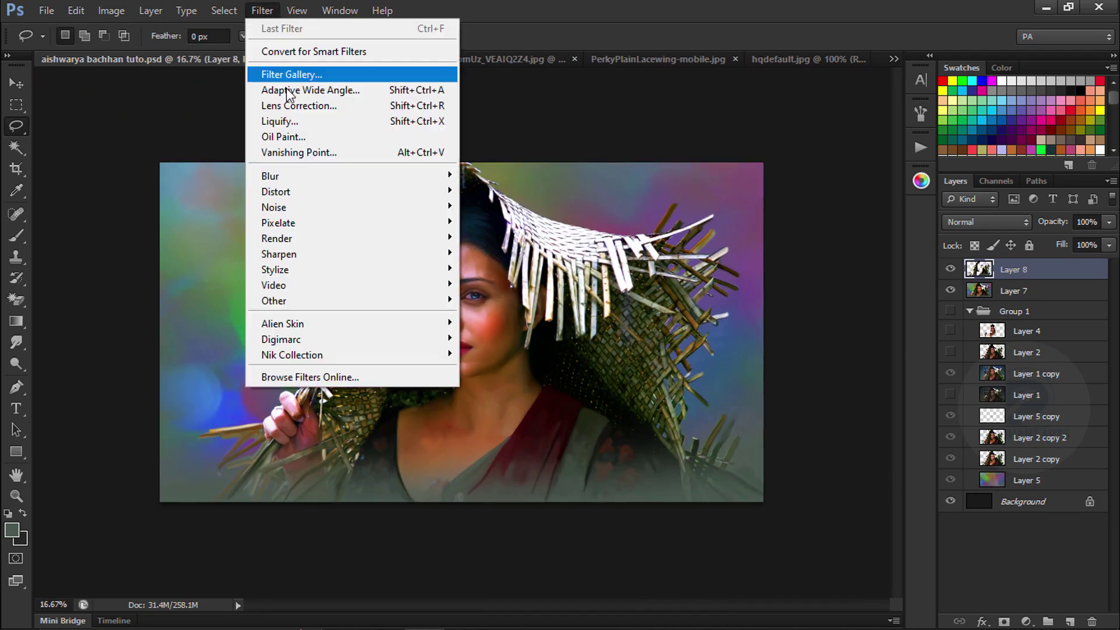
key(Escape)
key(ctrl+s)
click(262, 10)
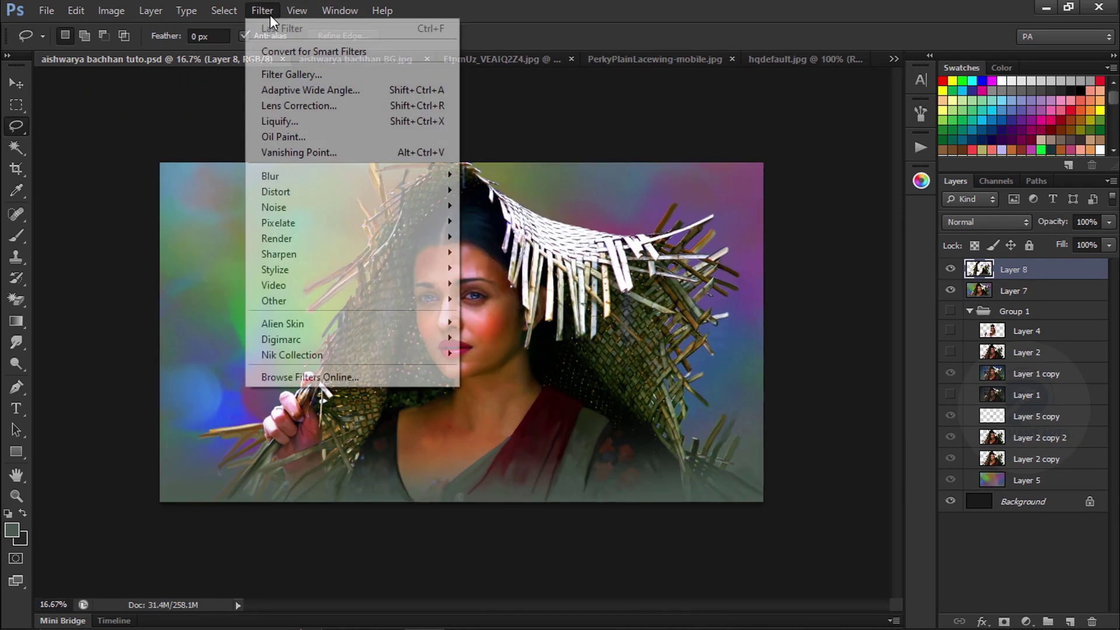
click(327, 136)
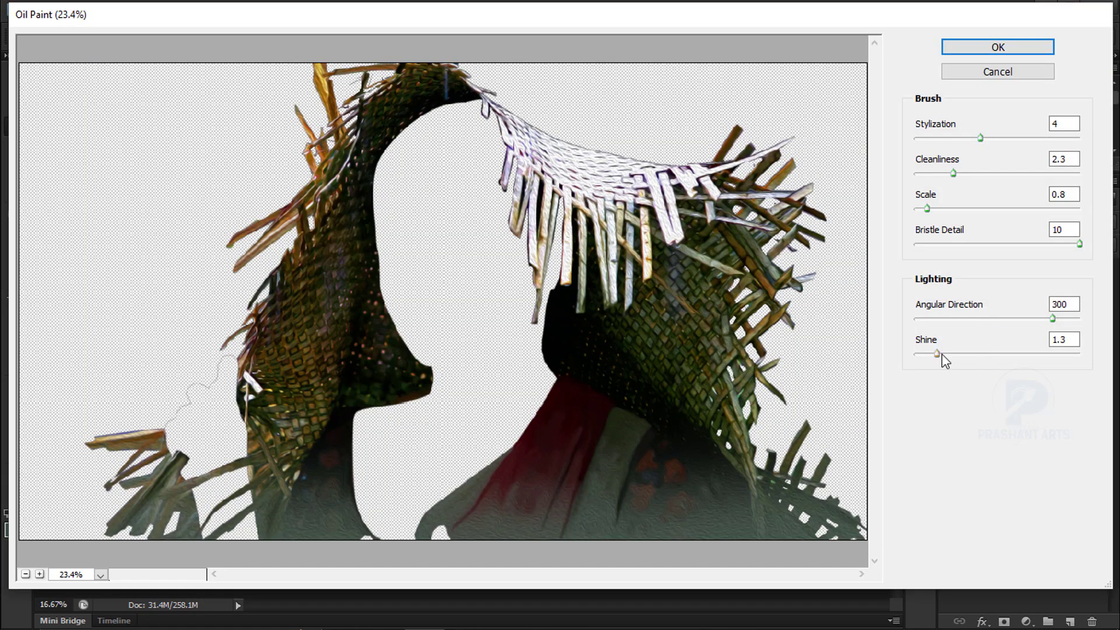
drag(941, 353, 856, 363)
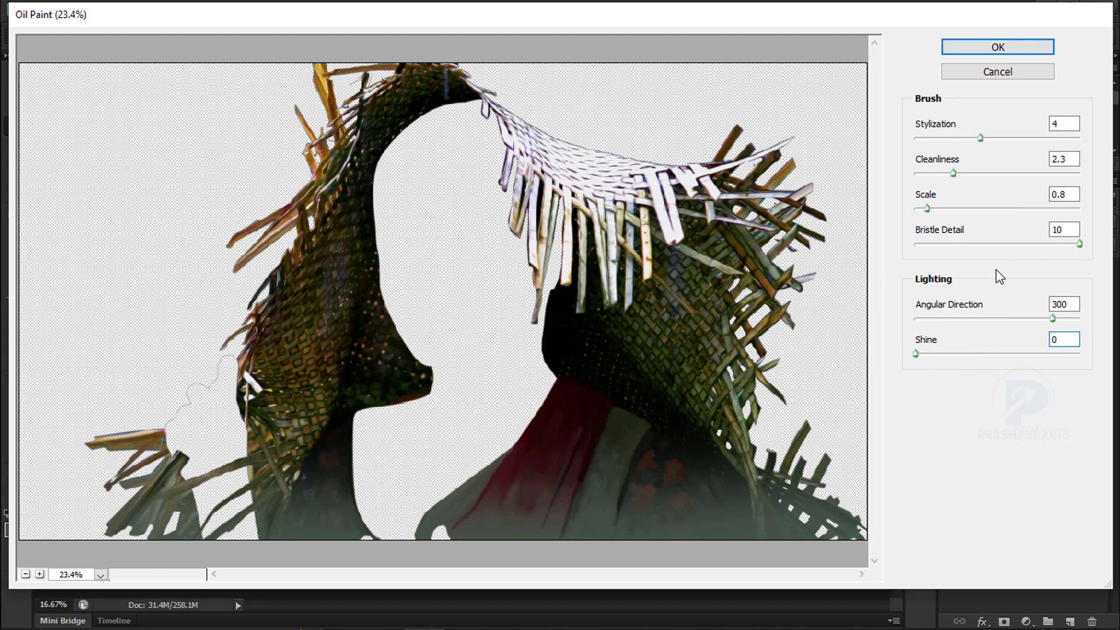
key(Return)
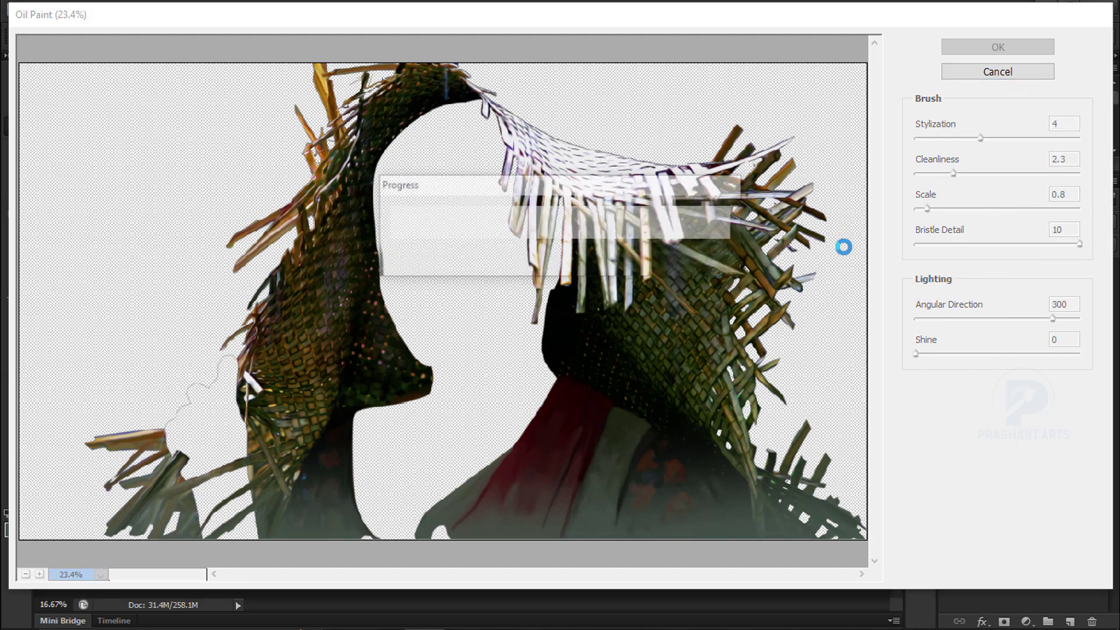
Compare the painting with and without the oil-painted layer, and delete that layer
key(ctrl+equal)
key(ctrl+equal)
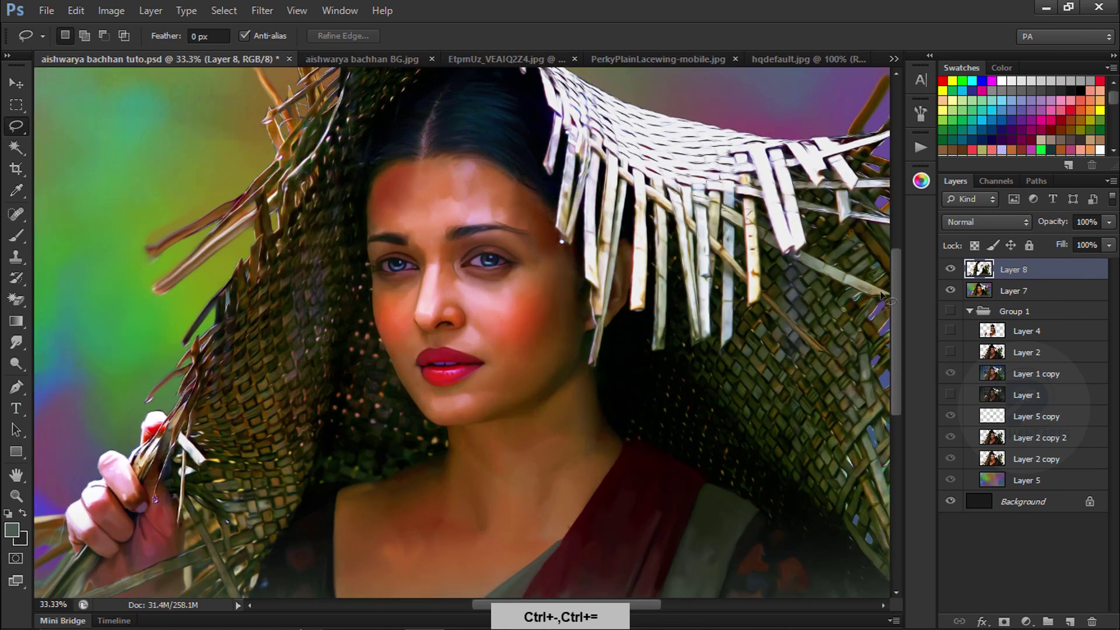
click(950, 270)
click(950, 270)
click(951, 269)
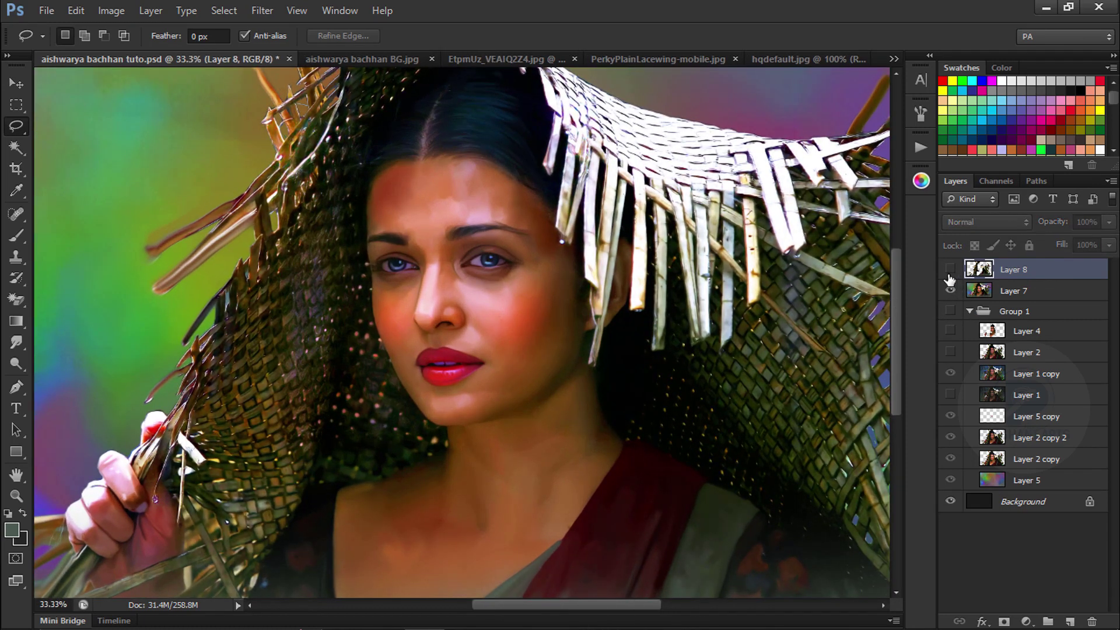
click(951, 269)
key(ctrl+minus)
key(ctrl+minus)
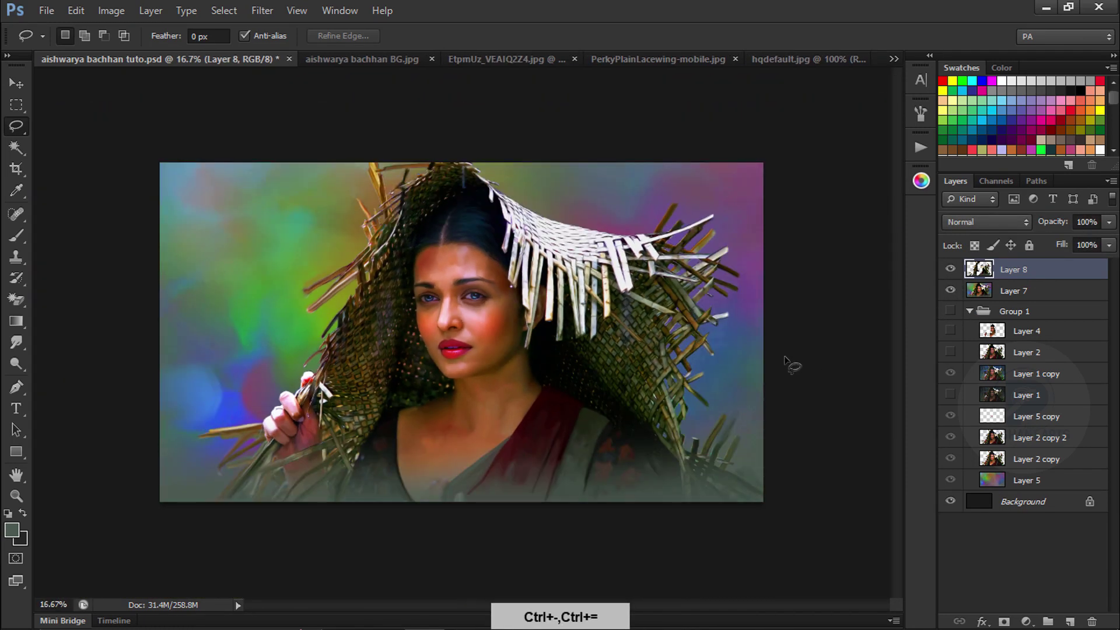
key(Delete)
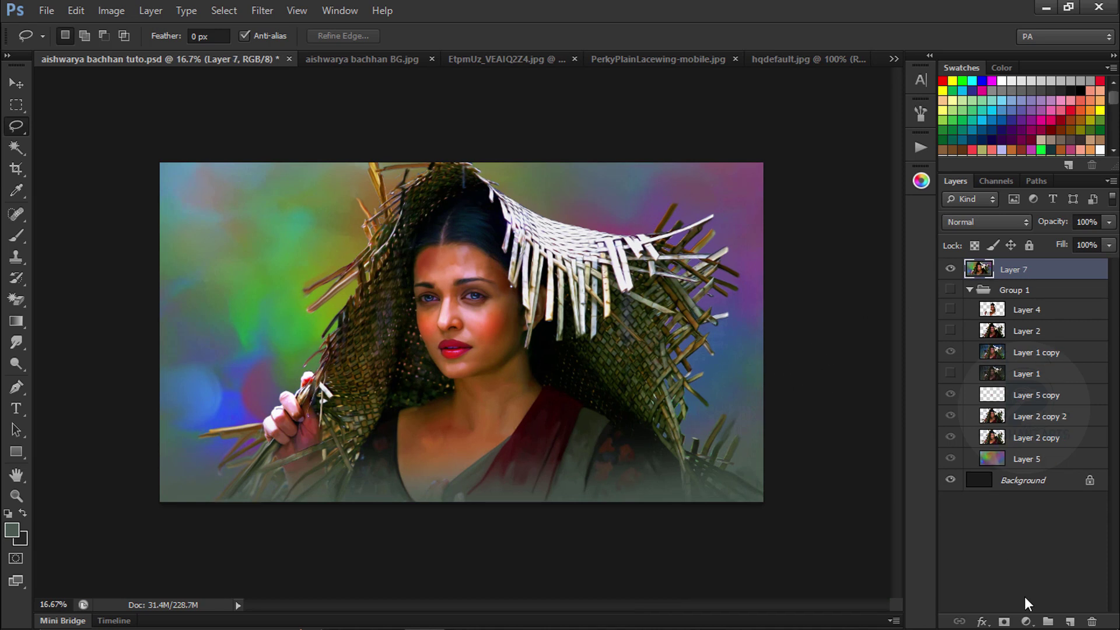
Try a Brightness/Contrast adjustment layer with brightness -1 and contrast -8, compare it on and off, and delete it
click(1027, 621)
click(1024, 330)
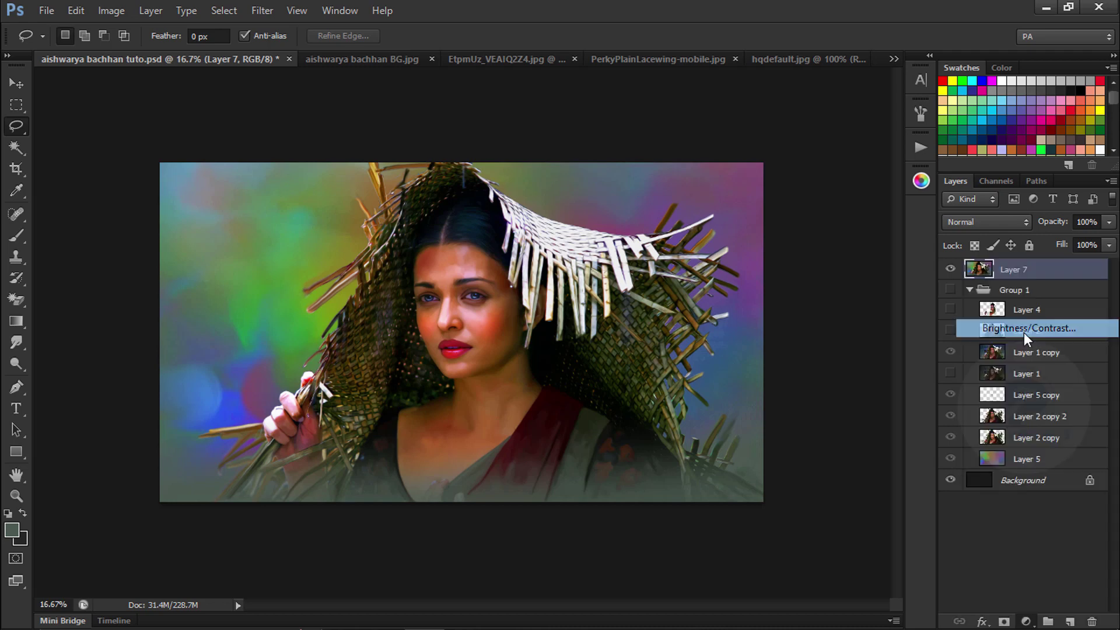
mouse_move(765, 321)
mouse_down()
mouse_move(796, 318)
mouse_move(764, 317)
mouse_up()
drag(761, 355, 728, 348)
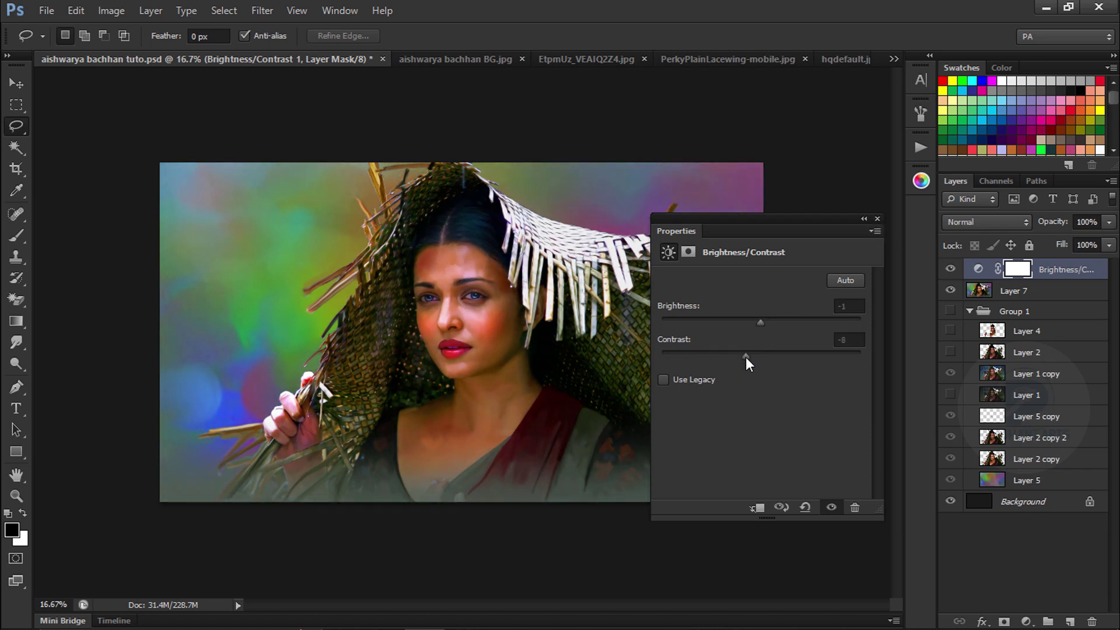
click(876, 220)
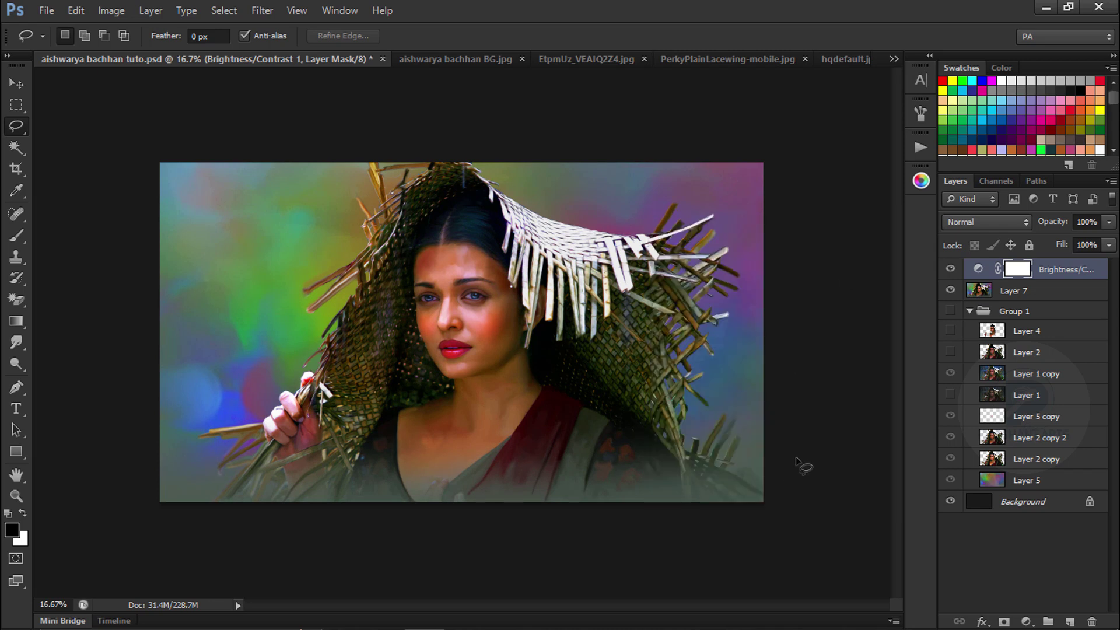
click(952, 270)
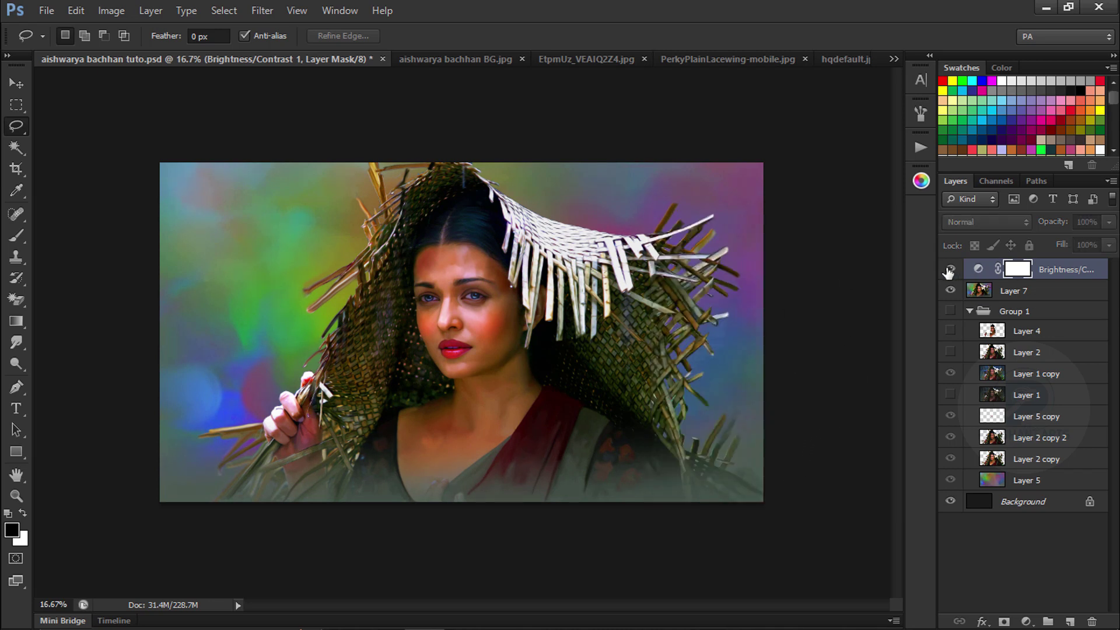
click(951, 270)
click(1092, 622)
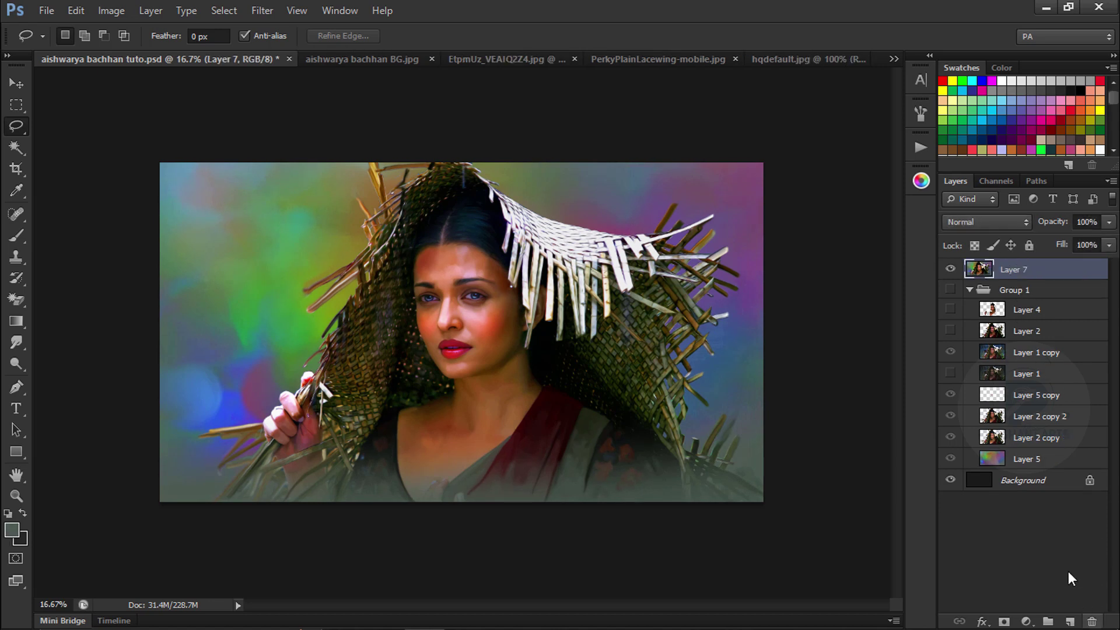
Collapse the layer group and save the document
click(971, 291)
key(ctrl+s)
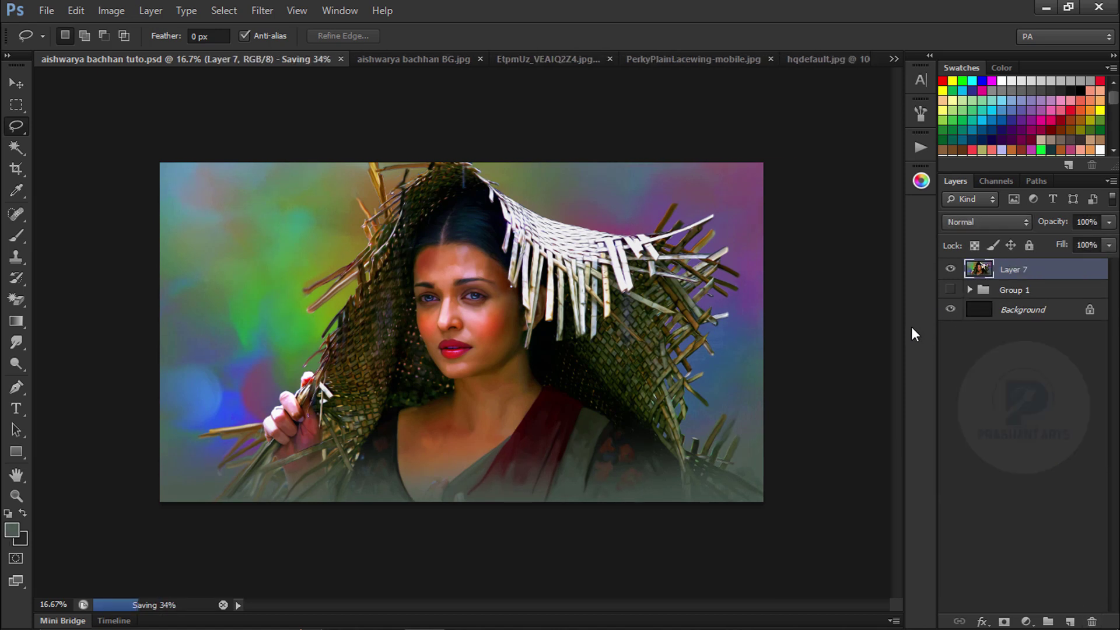
Apply Match Color to the painted portrait layer with Luminance 126 and Color Intensity 104
click(111, 11)
mouse_move(198, 51)
click(338, 380)
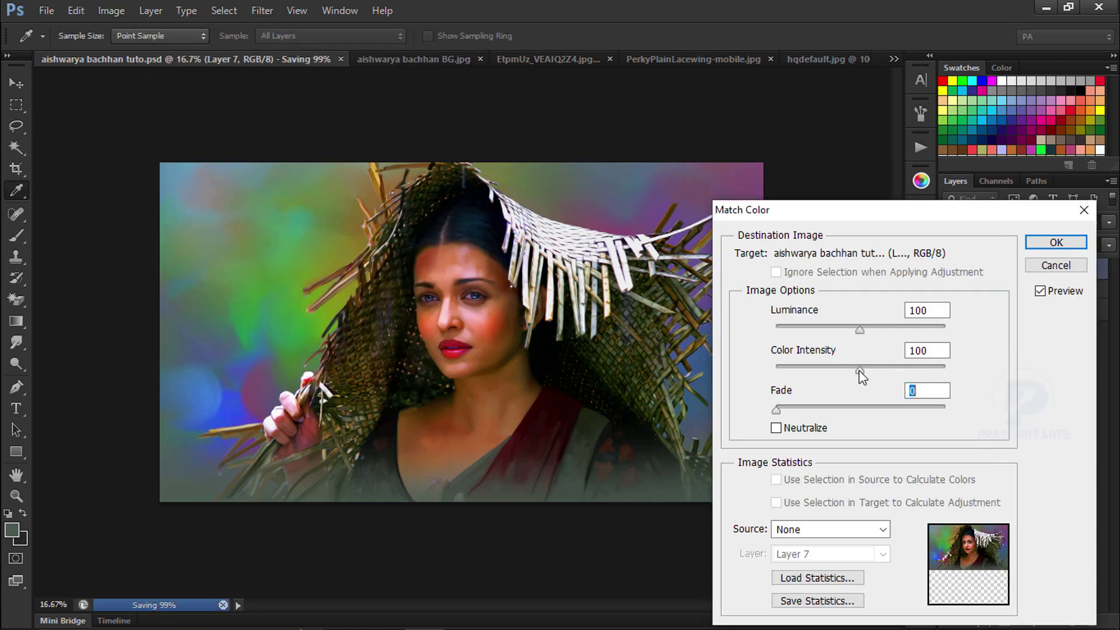
click(894, 367)
drag(902, 366, 860, 369)
click(905, 366)
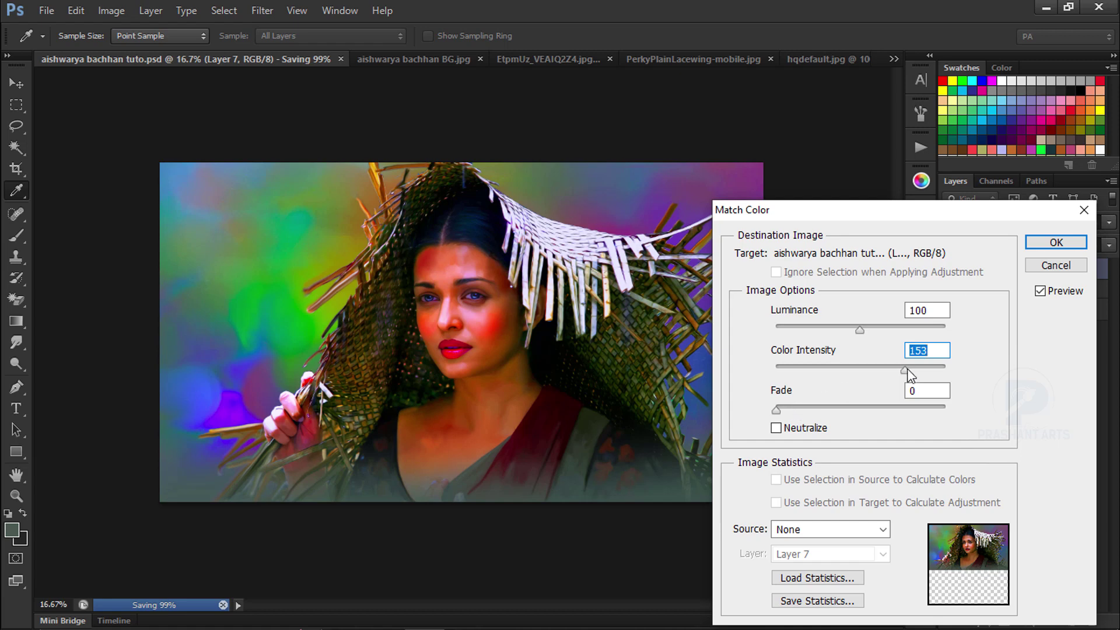
drag(865, 369, 863, 374)
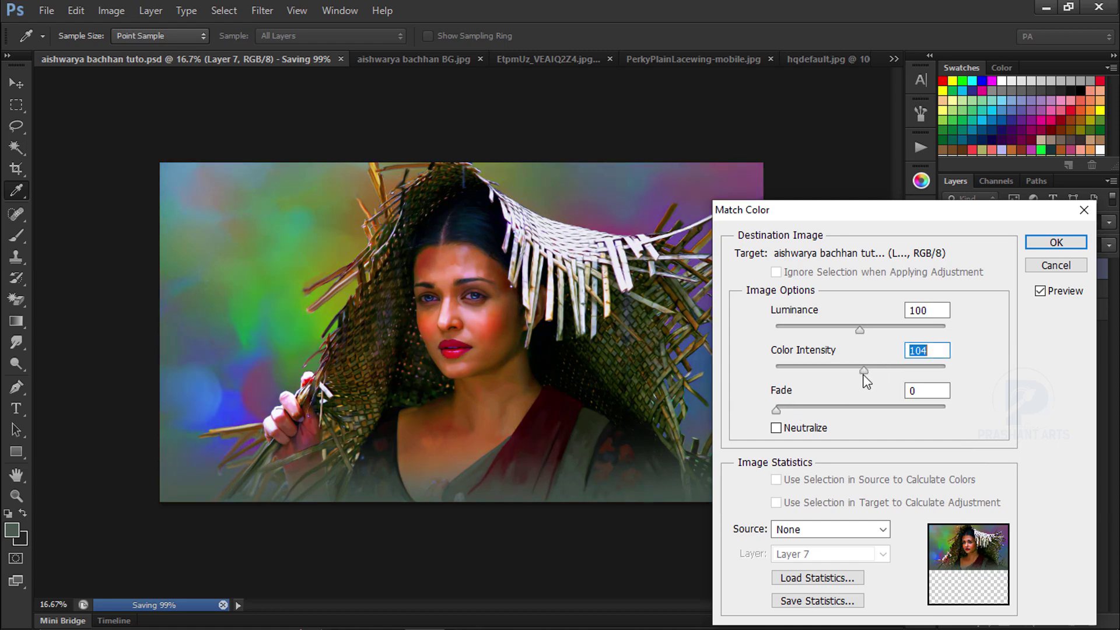
drag(861, 328, 903, 334)
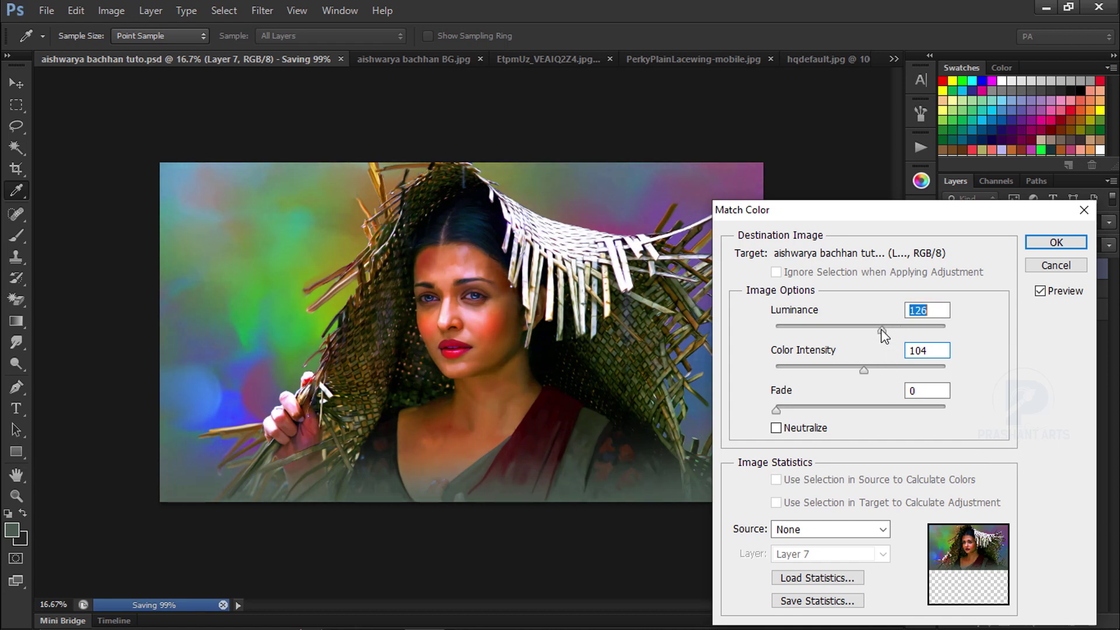
click(1033, 245)
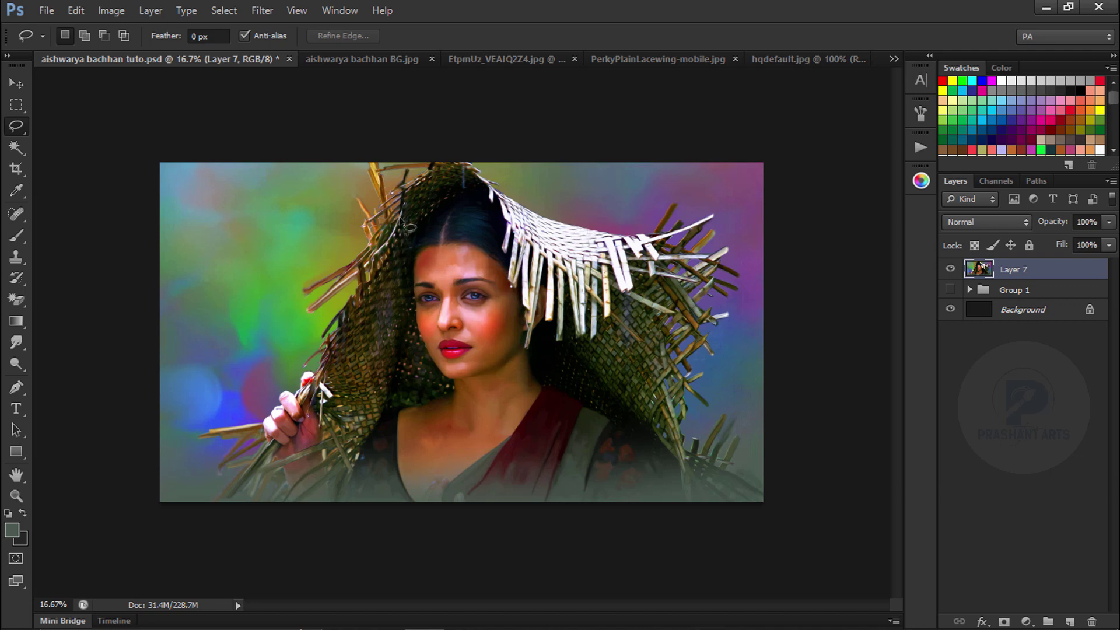
Close the separate background image file, copy the rain-streak image into the painting, and align it to the canvas's upper-left corner
click(26, 86)
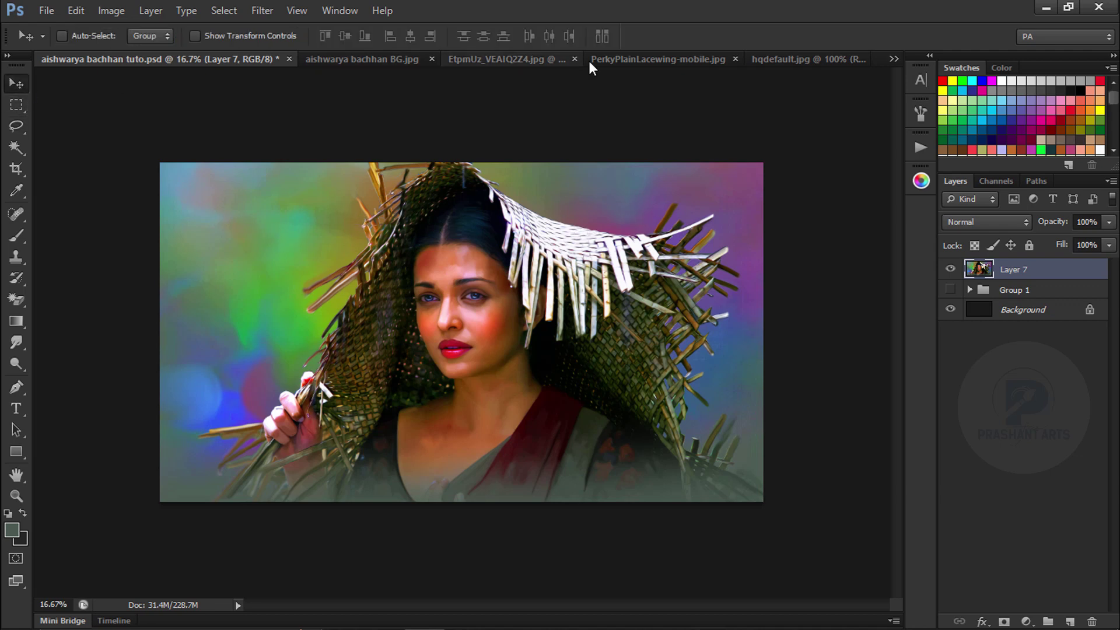
click(435, 58)
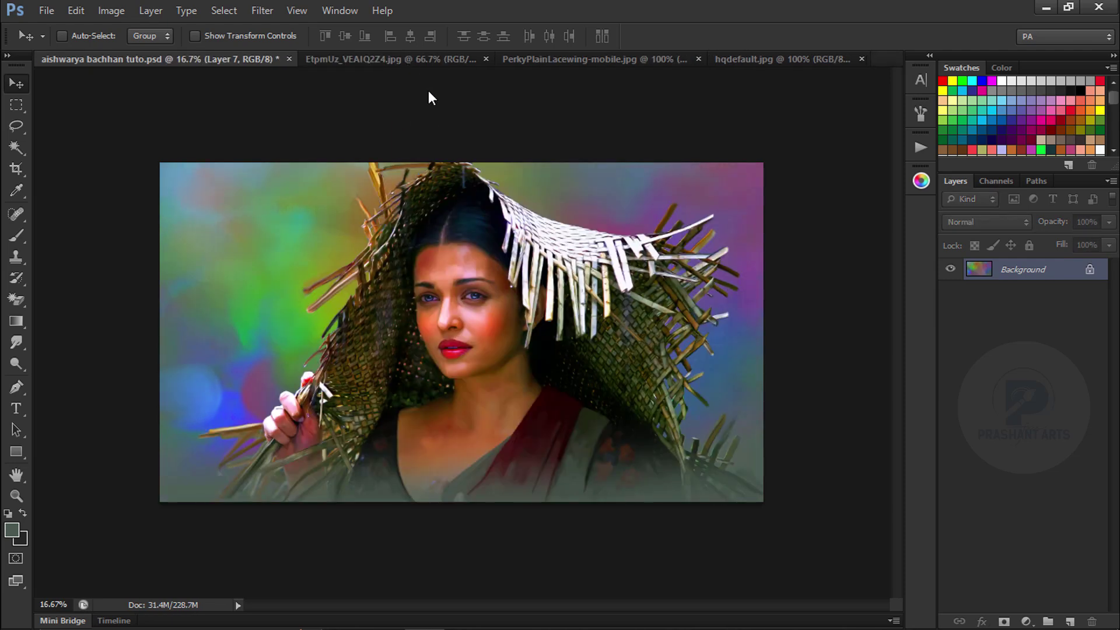
click(417, 61)
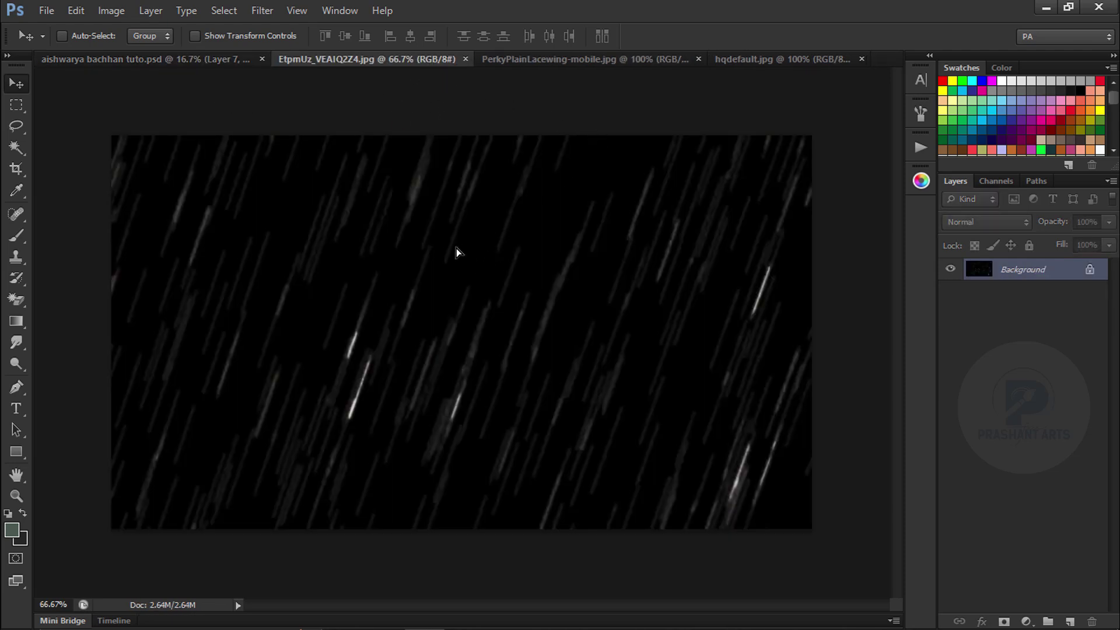
drag(456, 247, 571, 332)
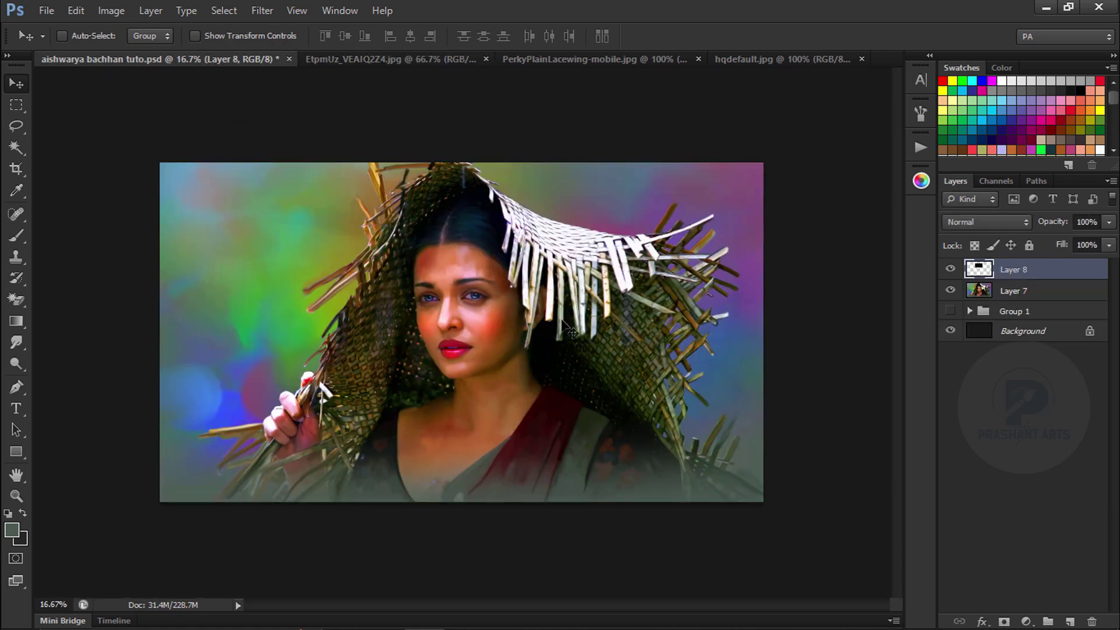
drag(487, 266, 281, 211)
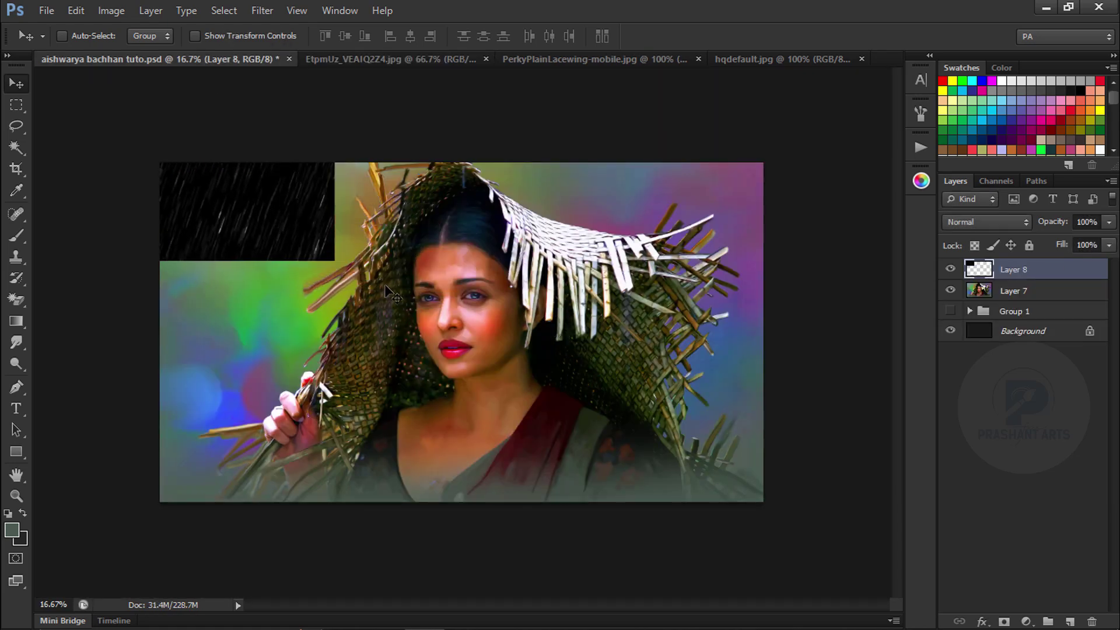
Scale the rain layer to cover the whole canvas and set its blending mode to Screen
key(ctrl+t)
drag(334, 262, 760, 493)
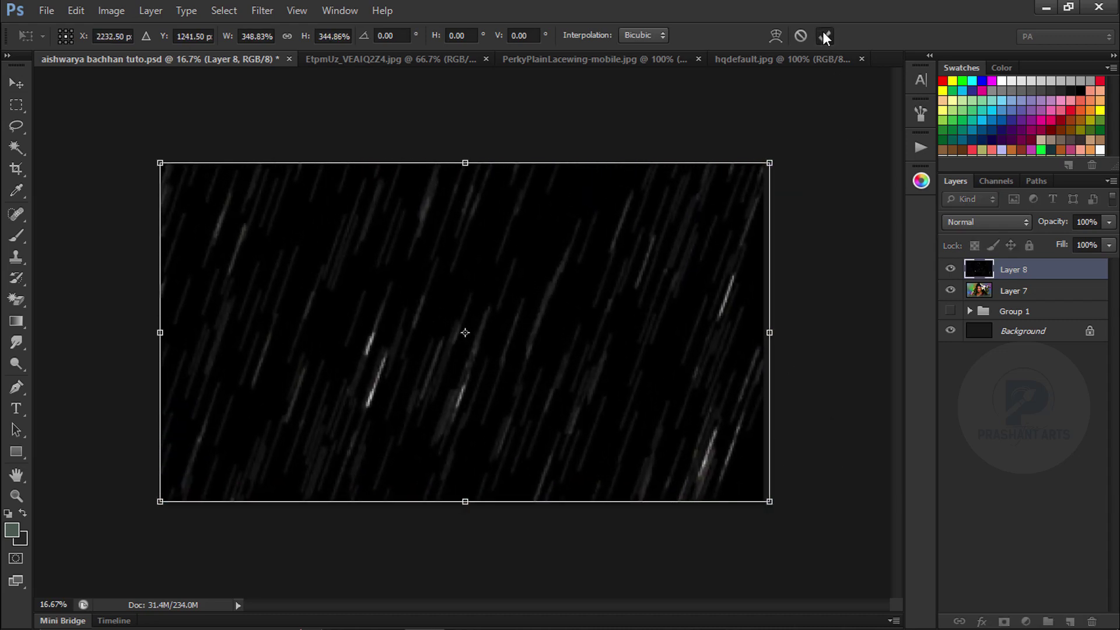
click(824, 36)
click(992, 222)
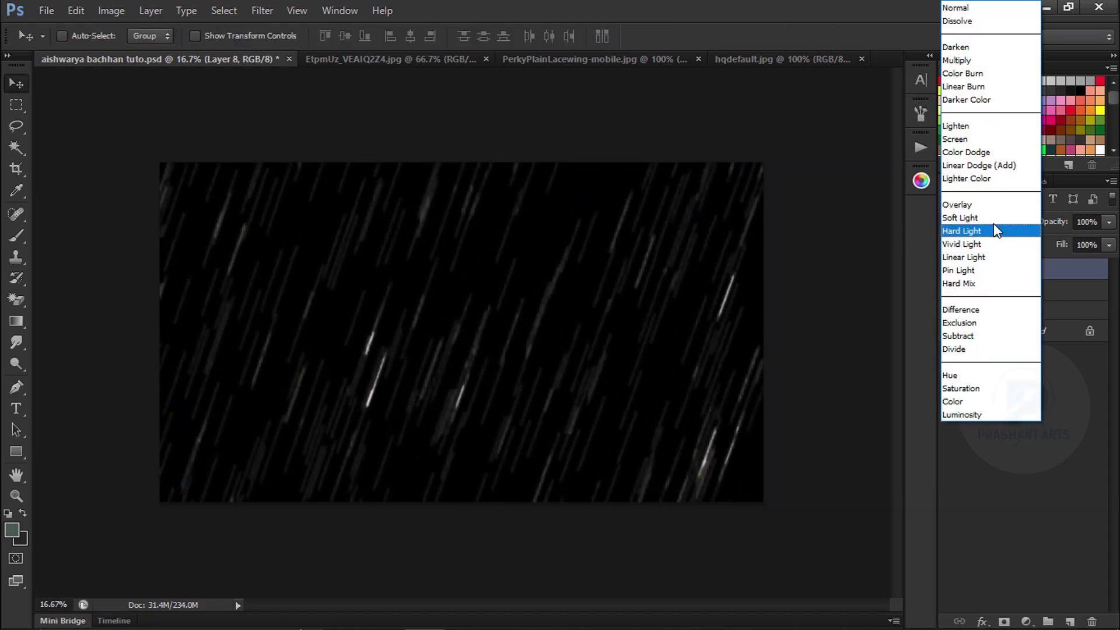
click(968, 139)
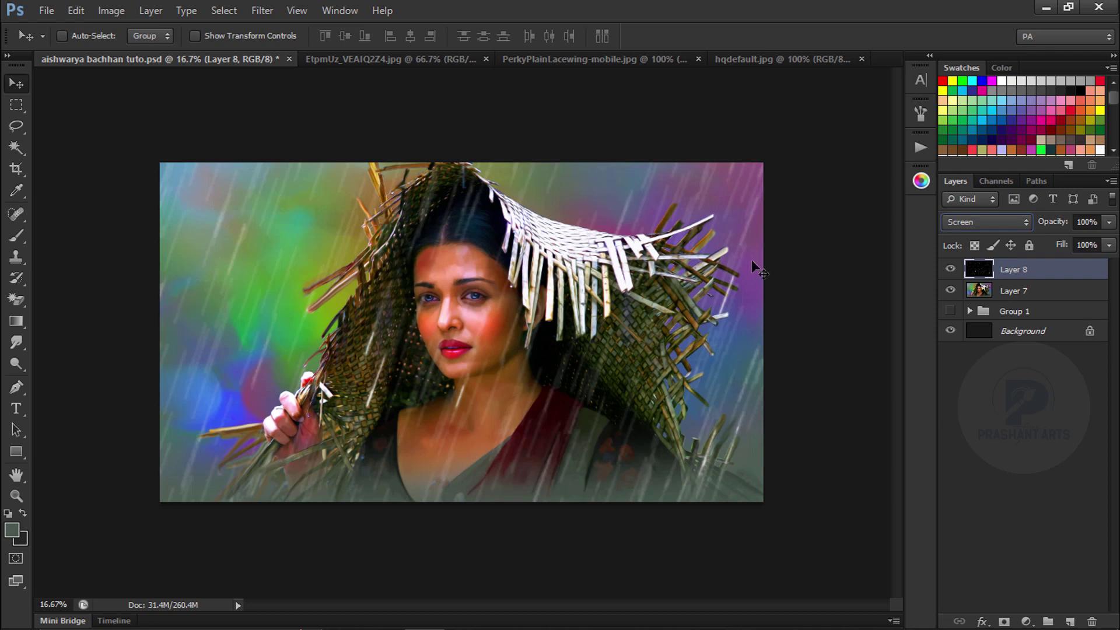
Raise the rain layer's black input level with Levels and compare the painting with the rain hidden and shown
click(950, 274)
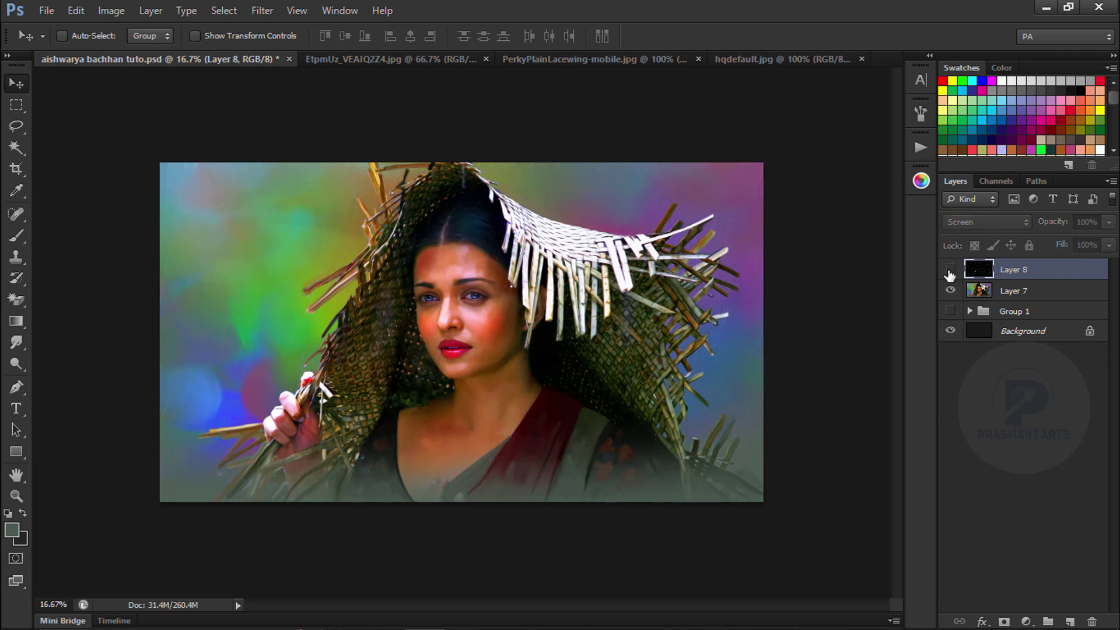
click(951, 273)
key(ctrl+l)
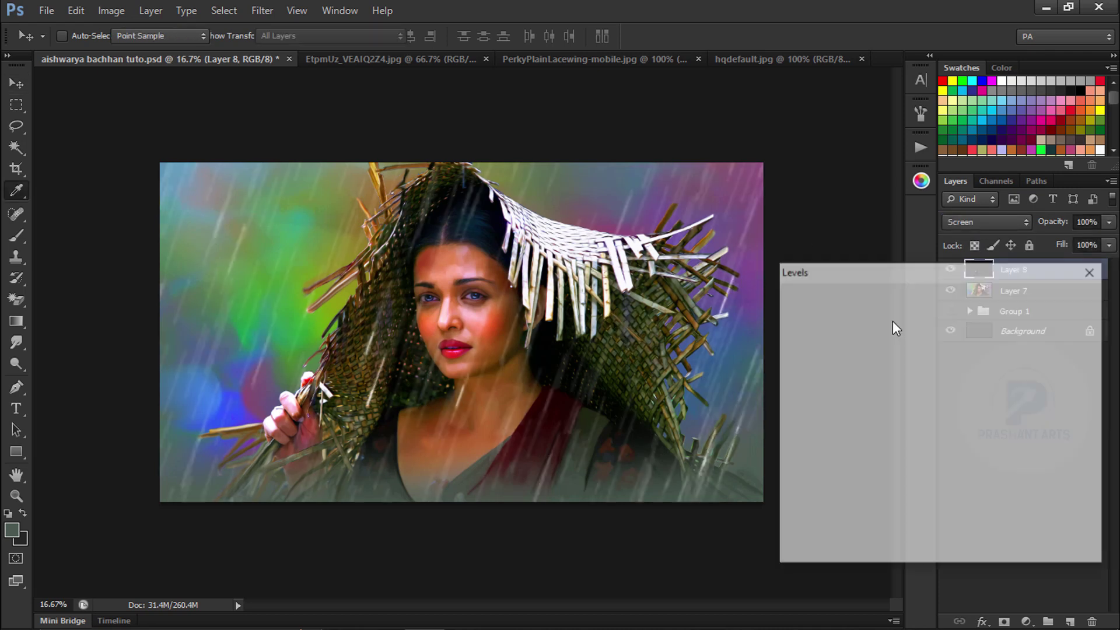
drag(799, 454, 811, 454)
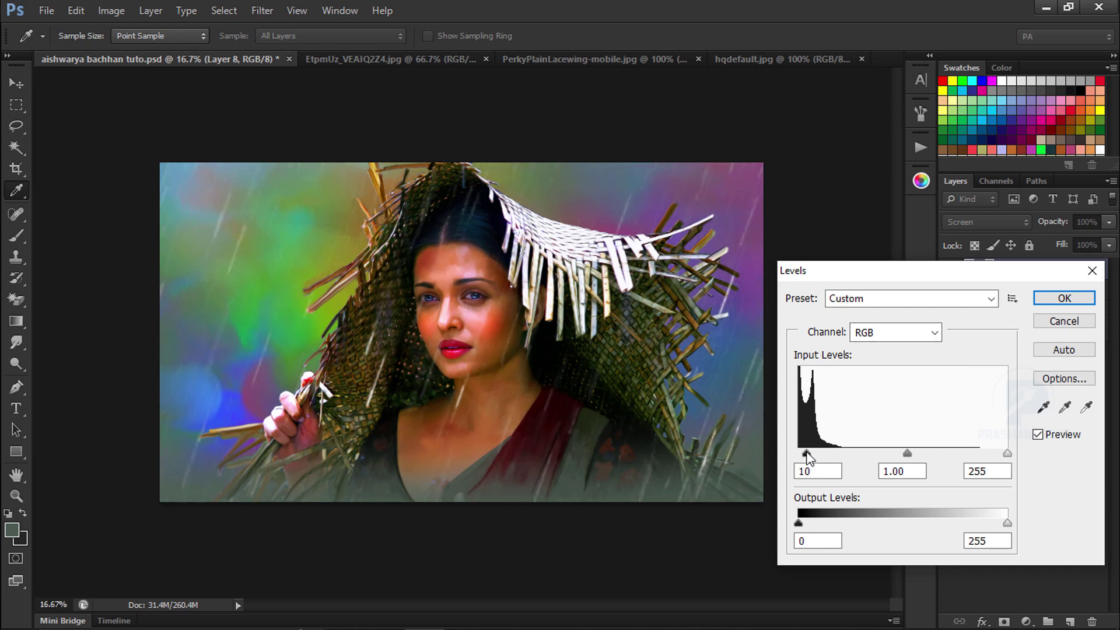
click(1065, 298)
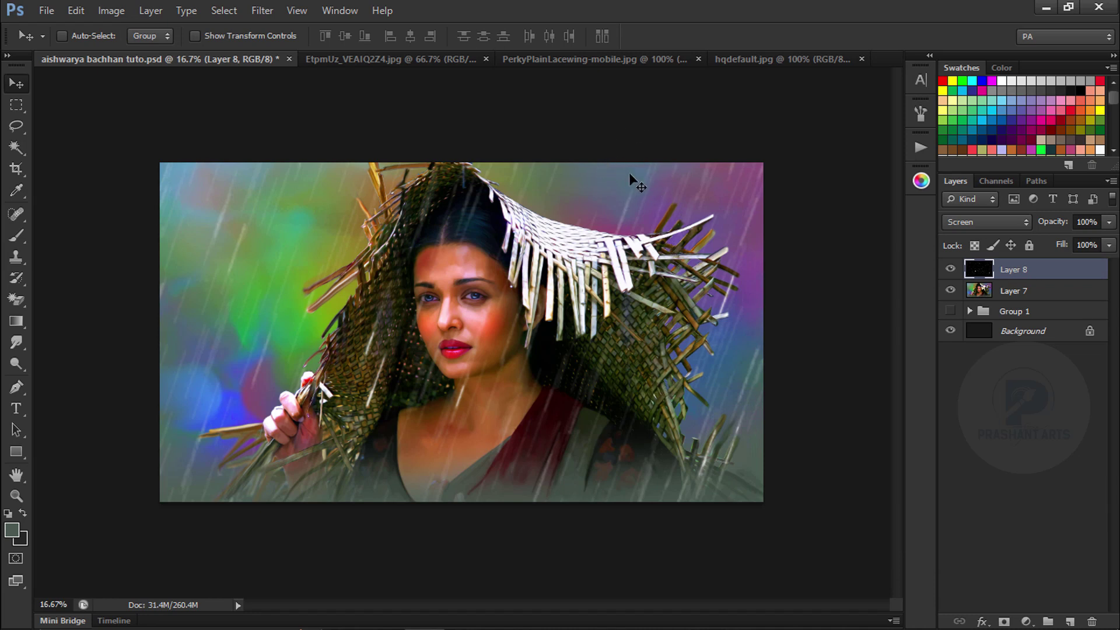
click(950, 269)
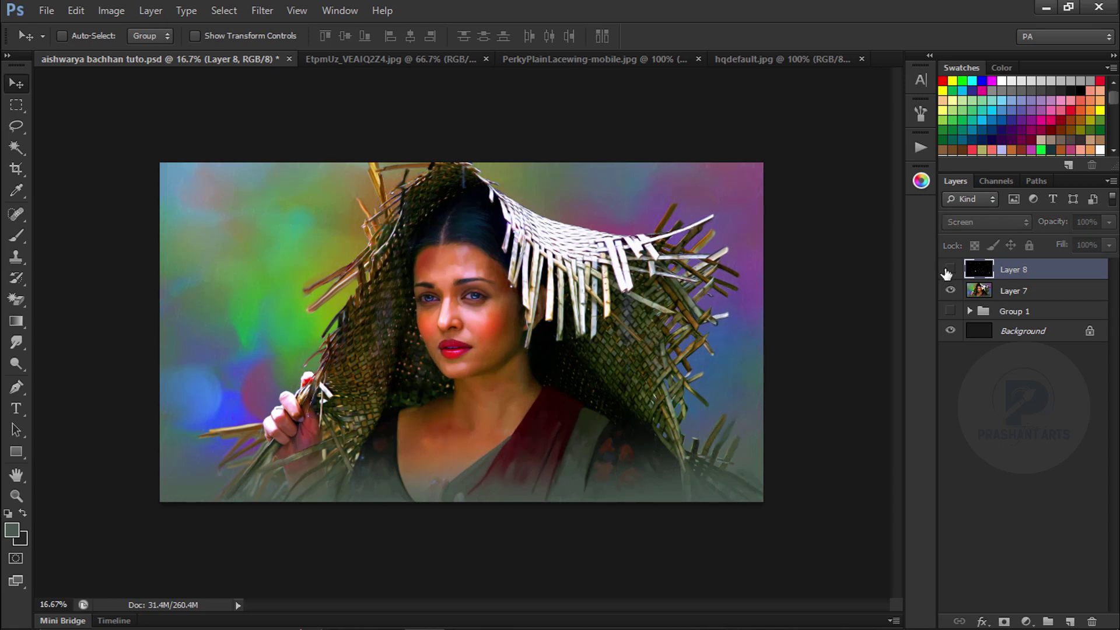
click(950, 269)
Add a mask to the rain layer and paint black over the face with a 900 px brush at 68% opacity
key(ctrl+equal)
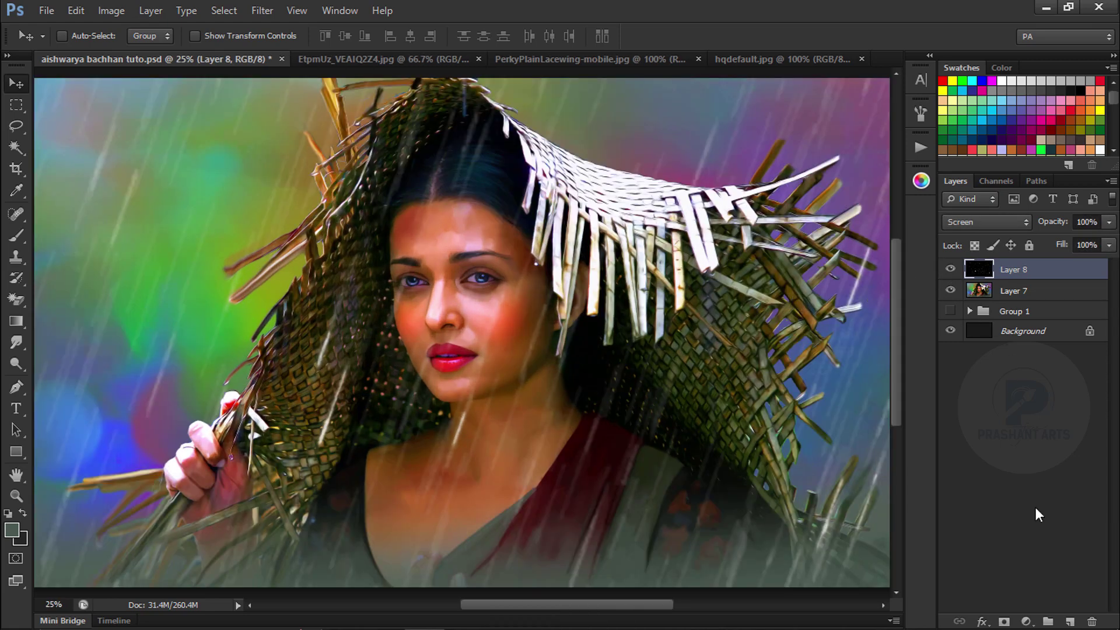
click(1006, 624)
key(b)
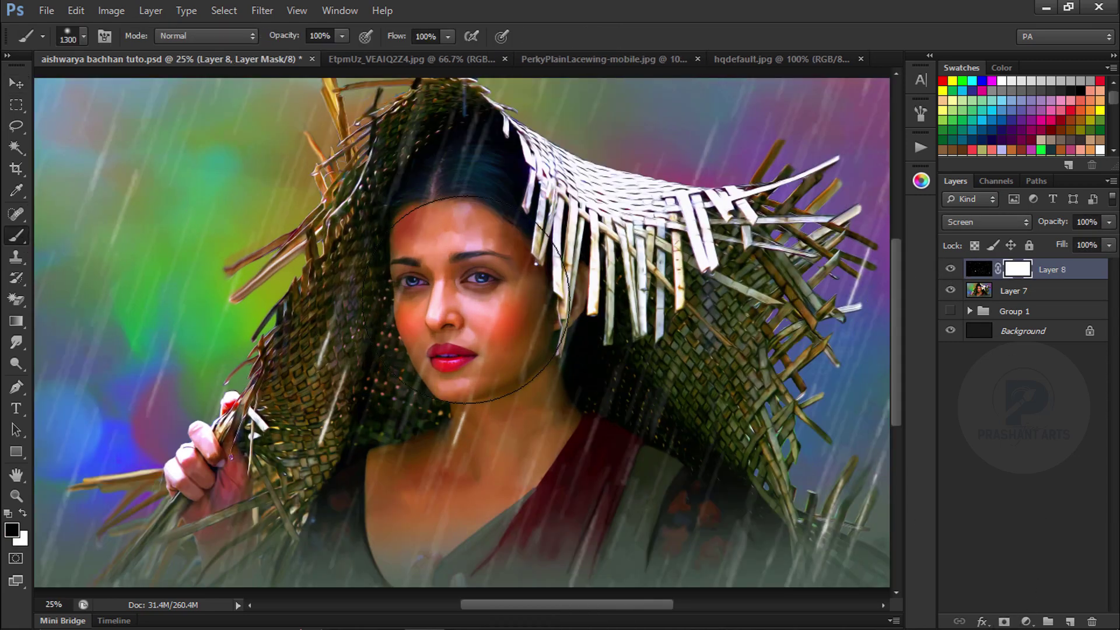
key(bracketleft)
key(6)
key(8)
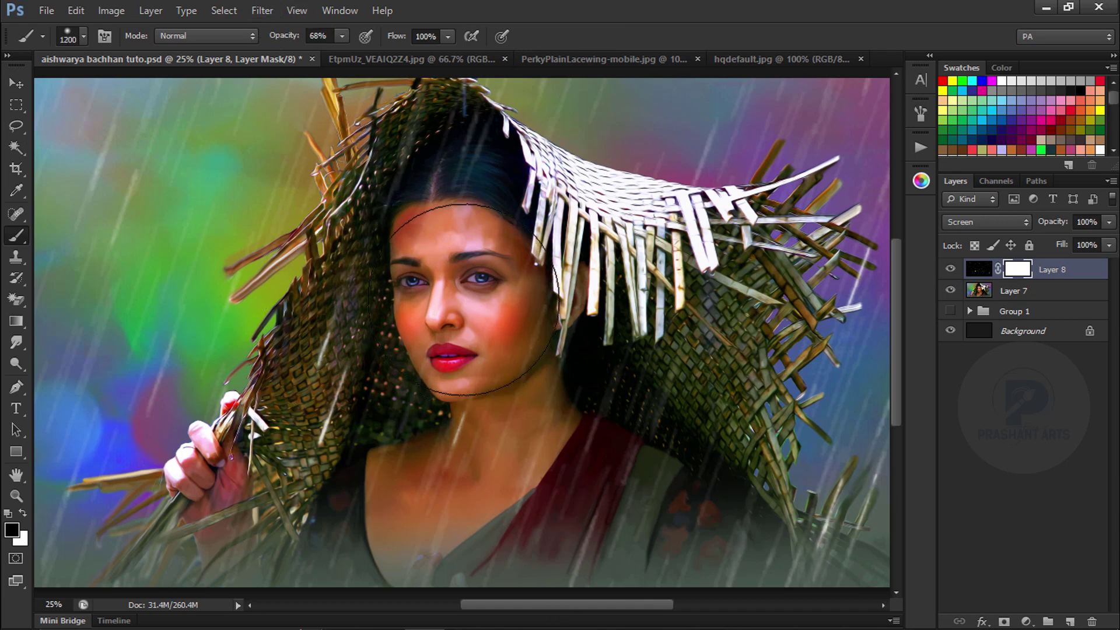
key(bracketleft)
key(bracketleft)
key(bracketleft)
click(457, 280)
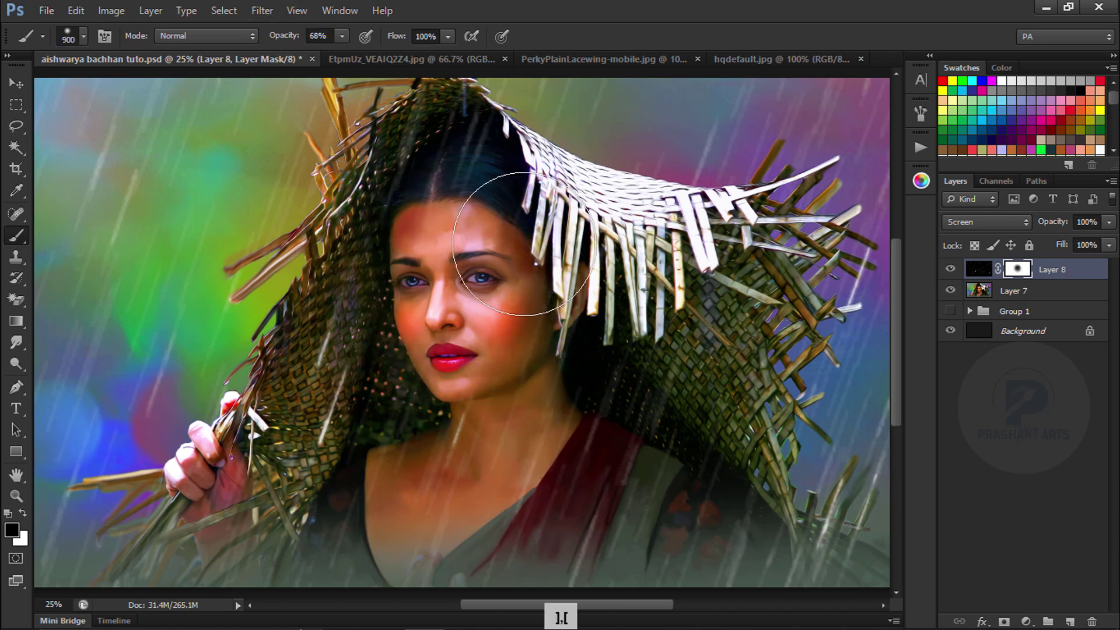
key(ctrl+minus)
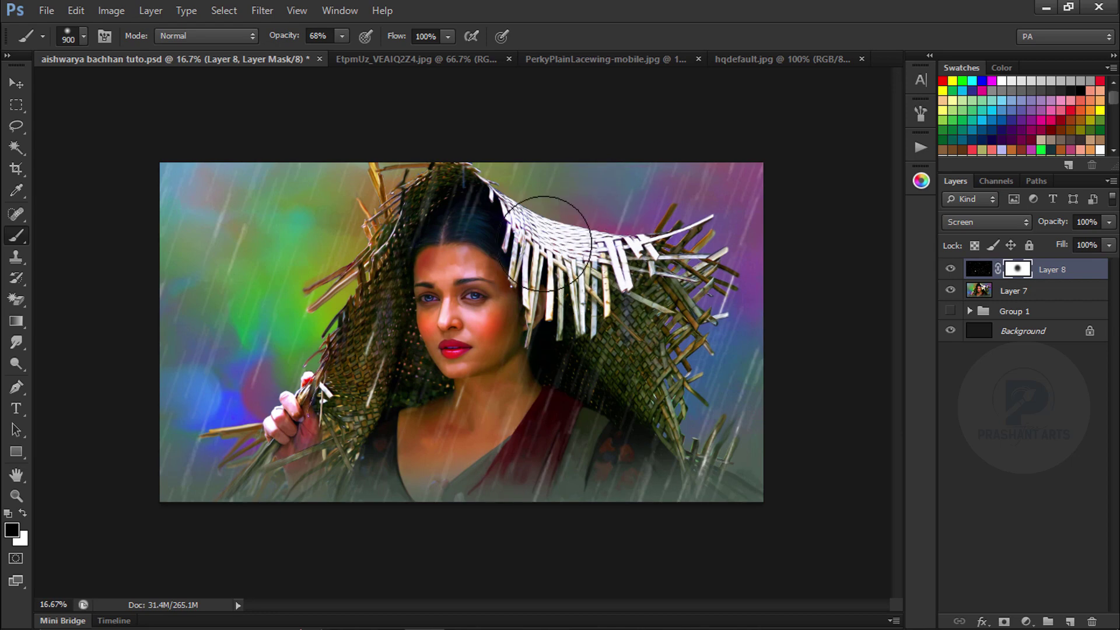
Close the rain-streak source image and copy the PerkyPlainLacewing-mobile.jpg streak image into the painting
click(469, 59)
click(465, 59)
key(d)
click(22, 84)
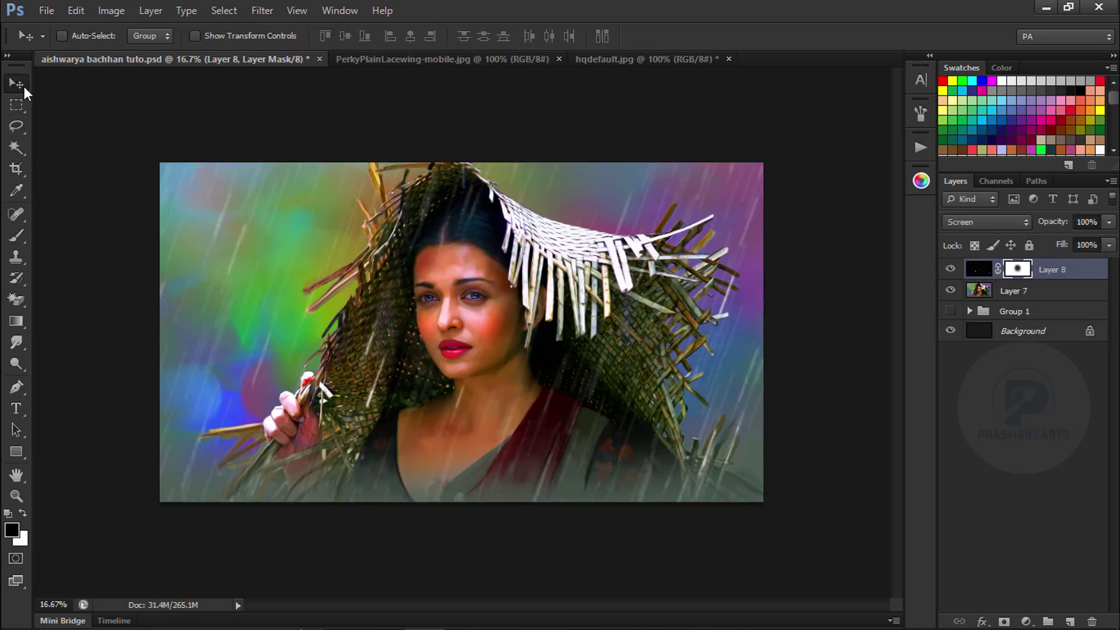
click(490, 59)
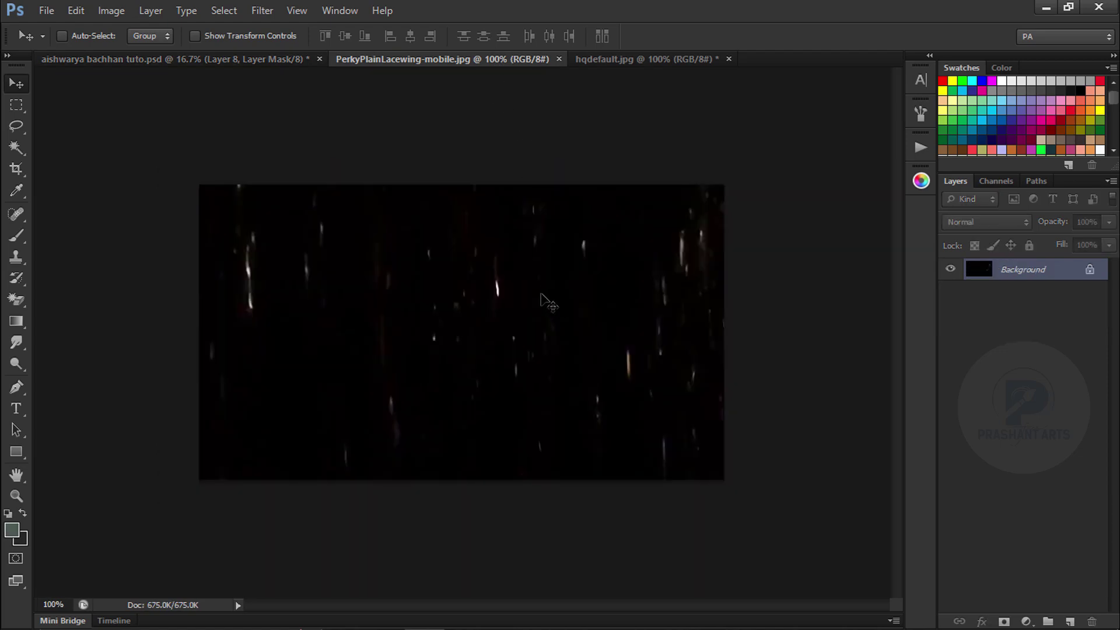
drag(548, 302, 763, 501)
Scale the new streak layer to cover the whole canvas and set its blending mode to Screen
key(ctrl+t)
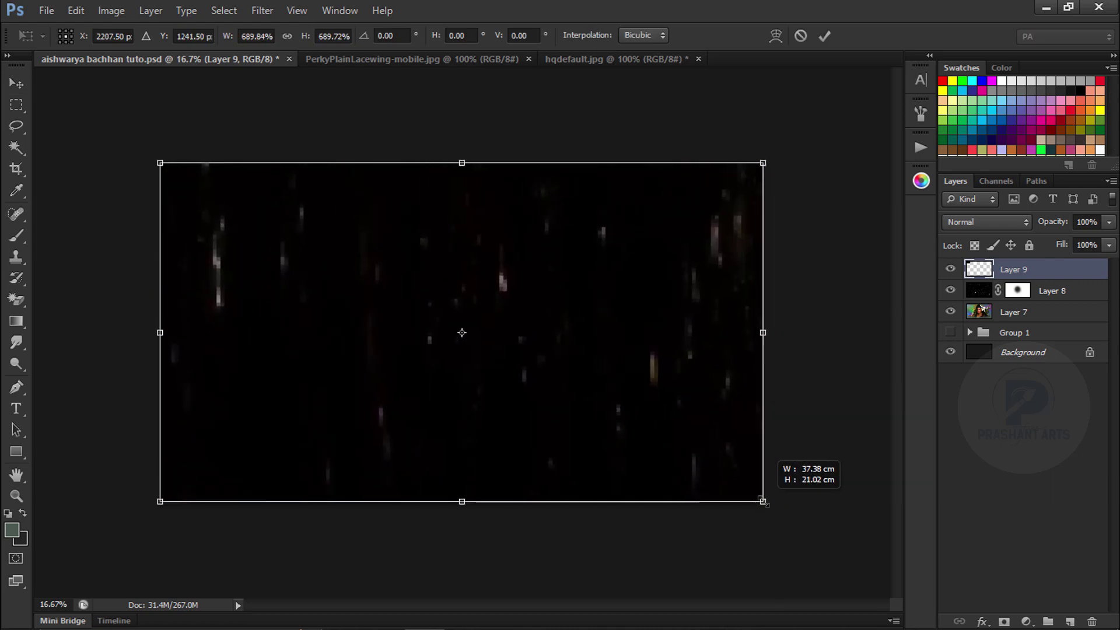
click(824, 36)
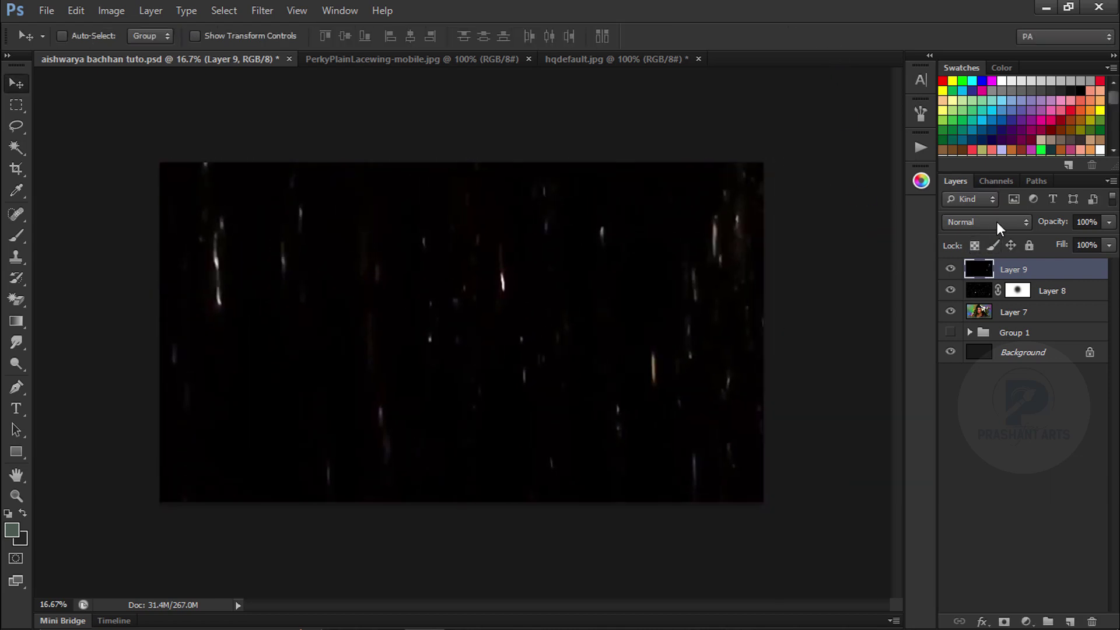
click(997, 222)
click(963, 134)
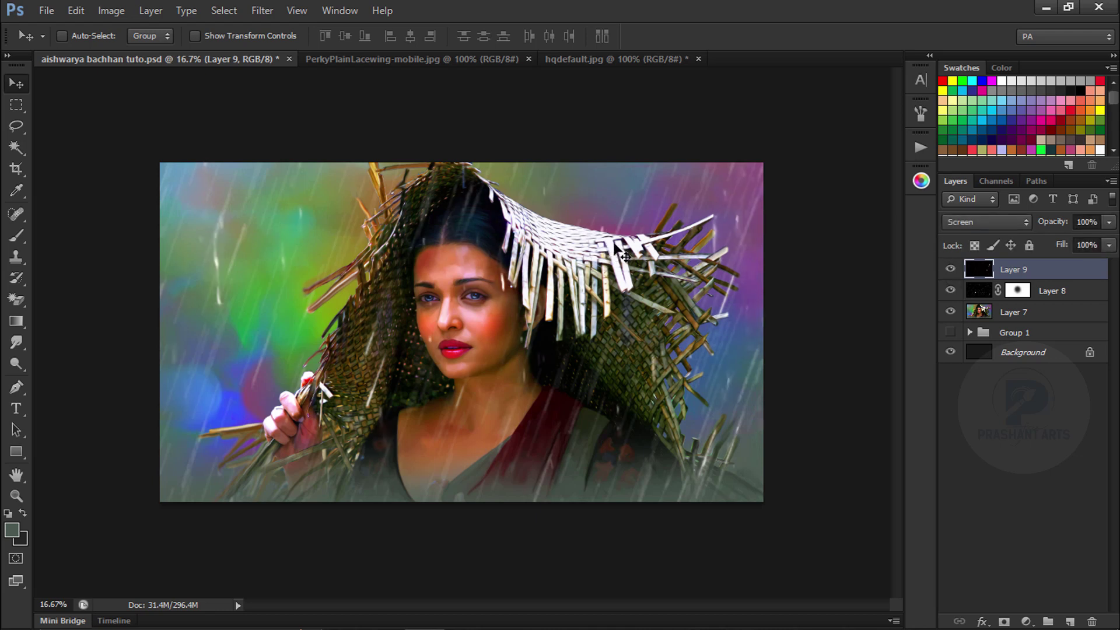
Mask the new streak layer and paint out the bright upper-left streak and those over the face at 100% brush opacity
click(1005, 623)
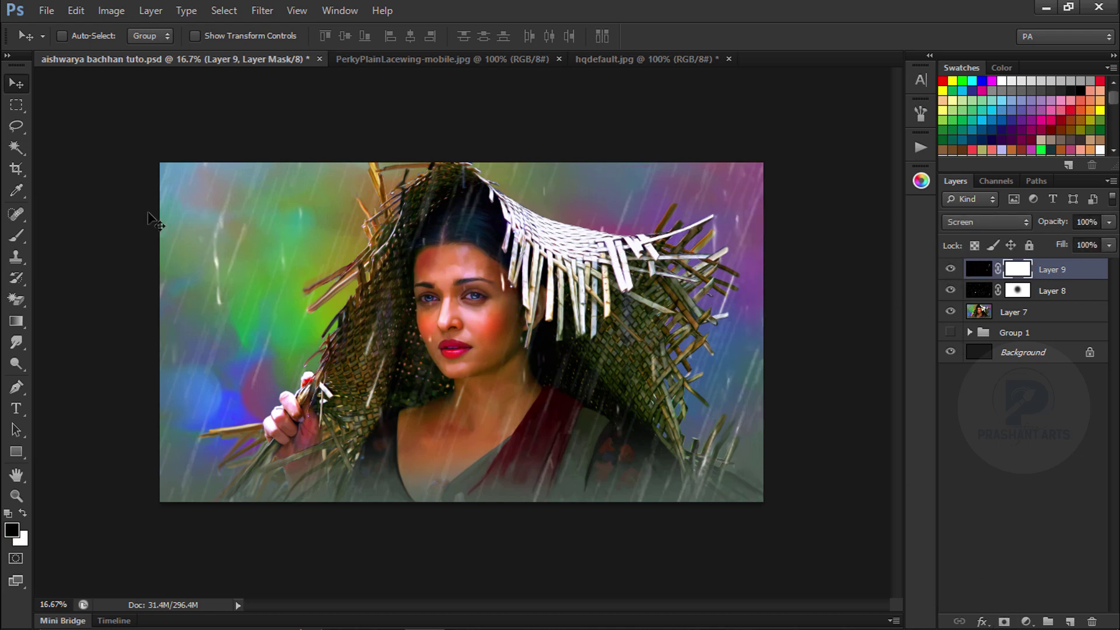
click(17, 236)
drag(276, 36, 297, 36)
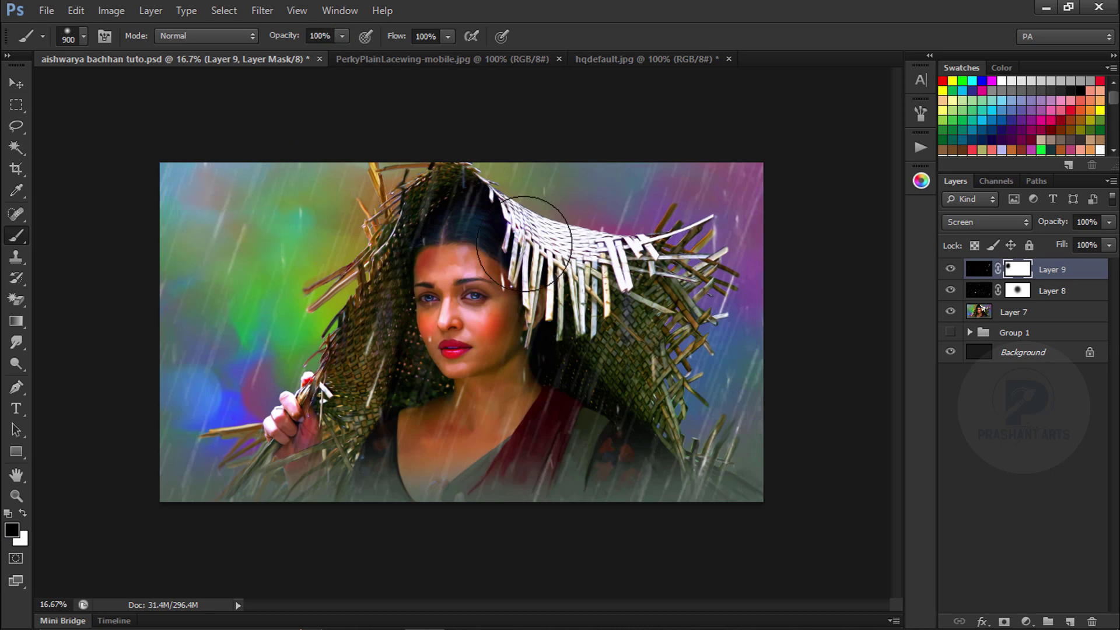
drag(446, 295, 491, 286)
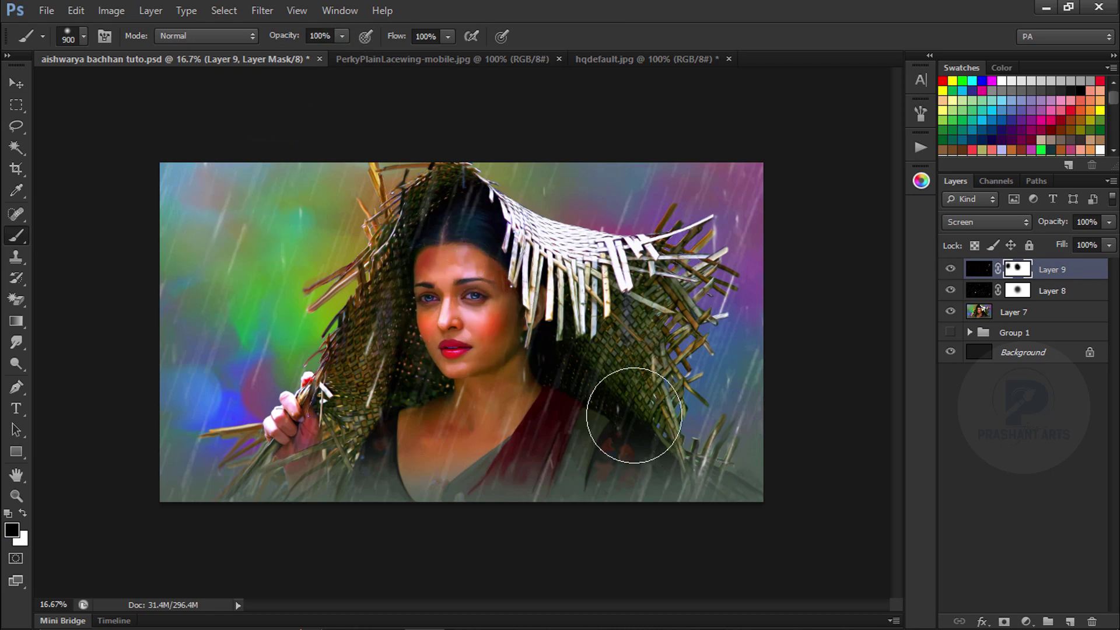
Compare the painting without and with the masked streak layer and set that layer's opacity to 51%
click(951, 270)
click(951, 270)
drag(1055, 226, 1012, 227)
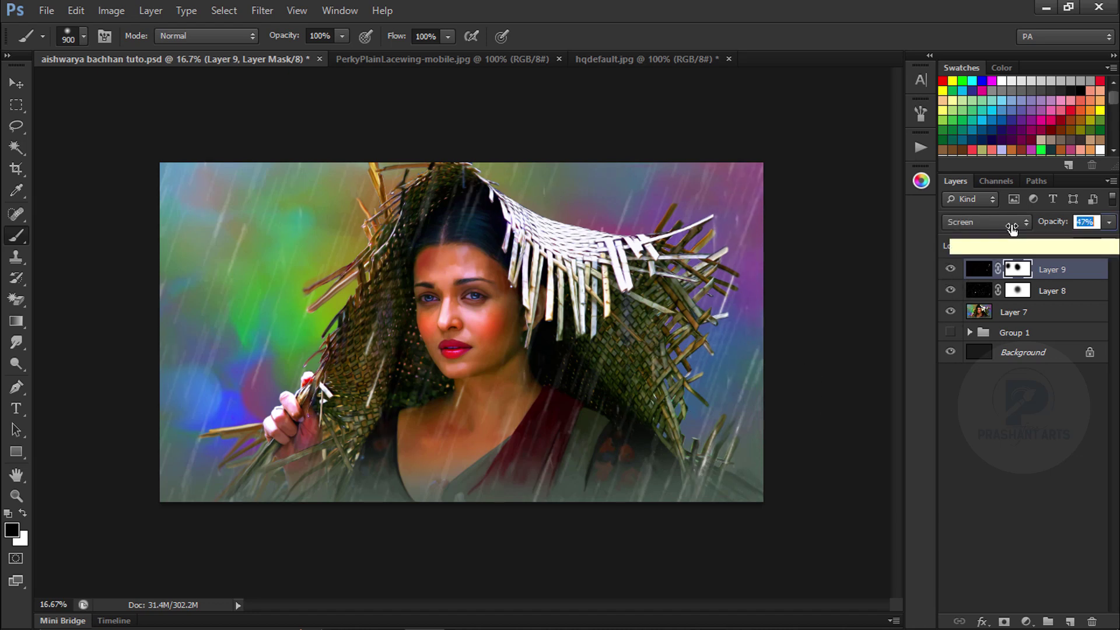
drag(1047, 229, 1052, 227)
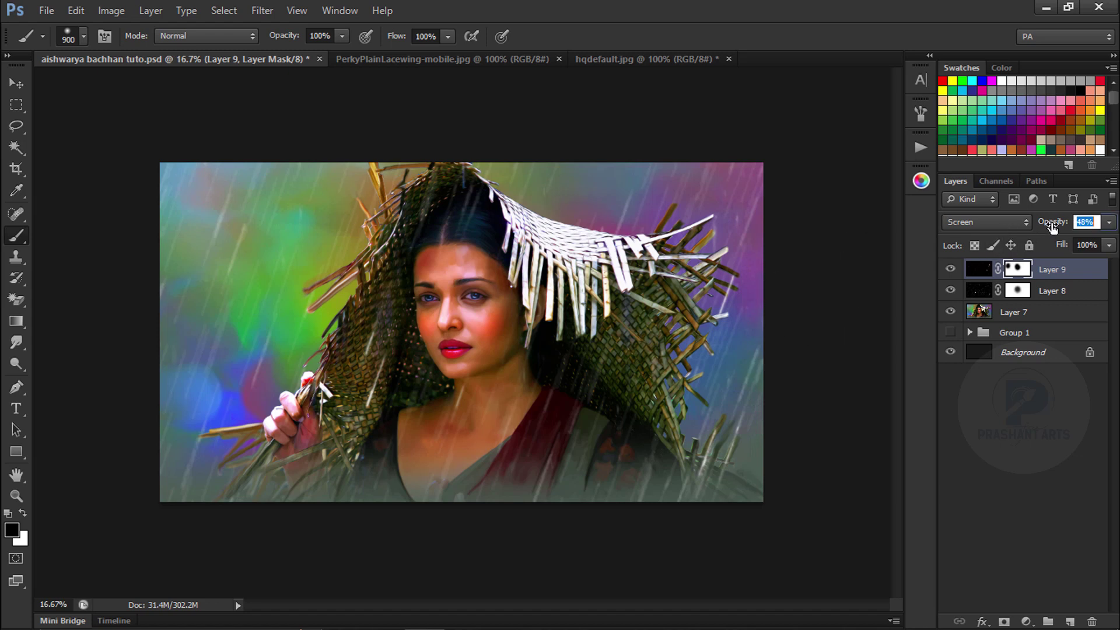
text(51)
key(Return)
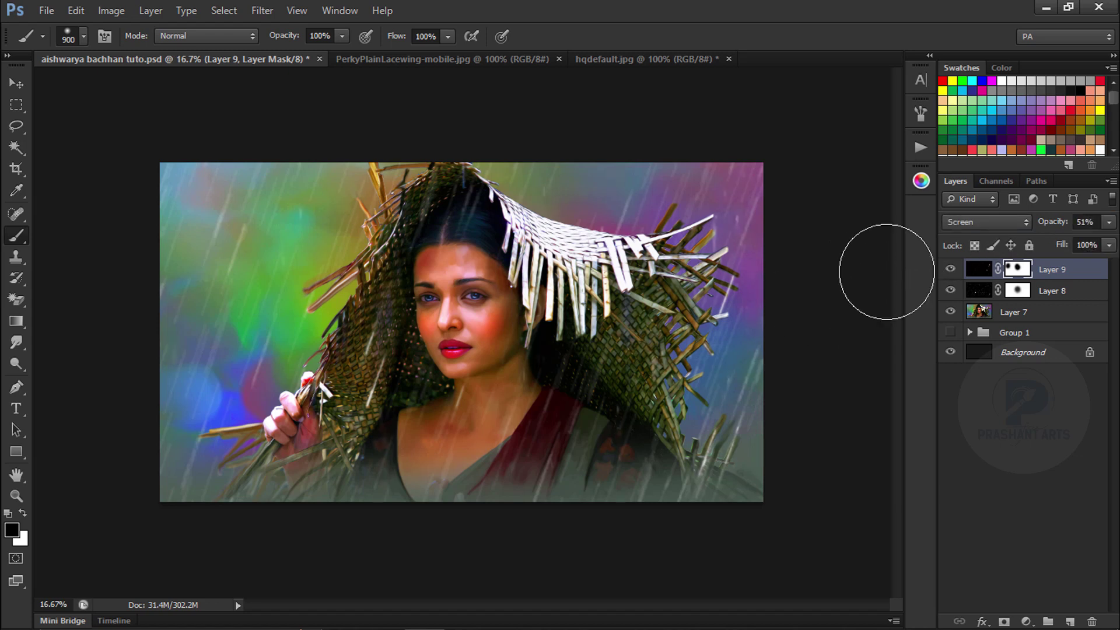
Close PerkyPlainLacewing-mobile.jpg and bring up the water-drop image hqdefault.jpg
click(490, 59)
click(558, 59)
click(432, 56)
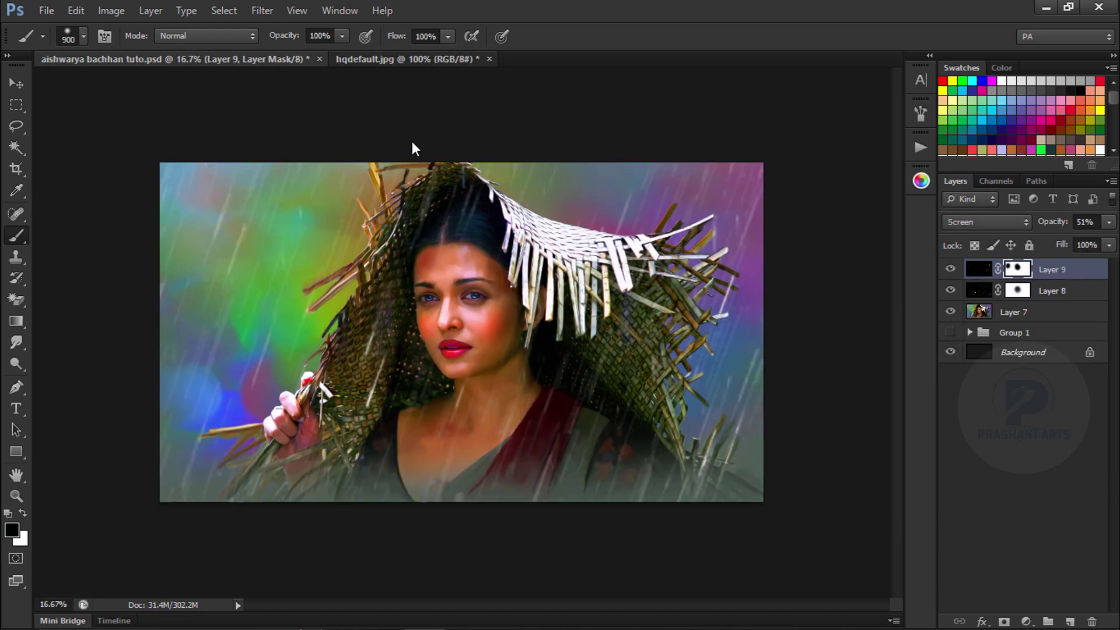
Lasso the upper-left water drops in hqdefault.jpg, feather the selection by 2 pixels and copy them into the painting
click(19, 86)
click(16, 125)
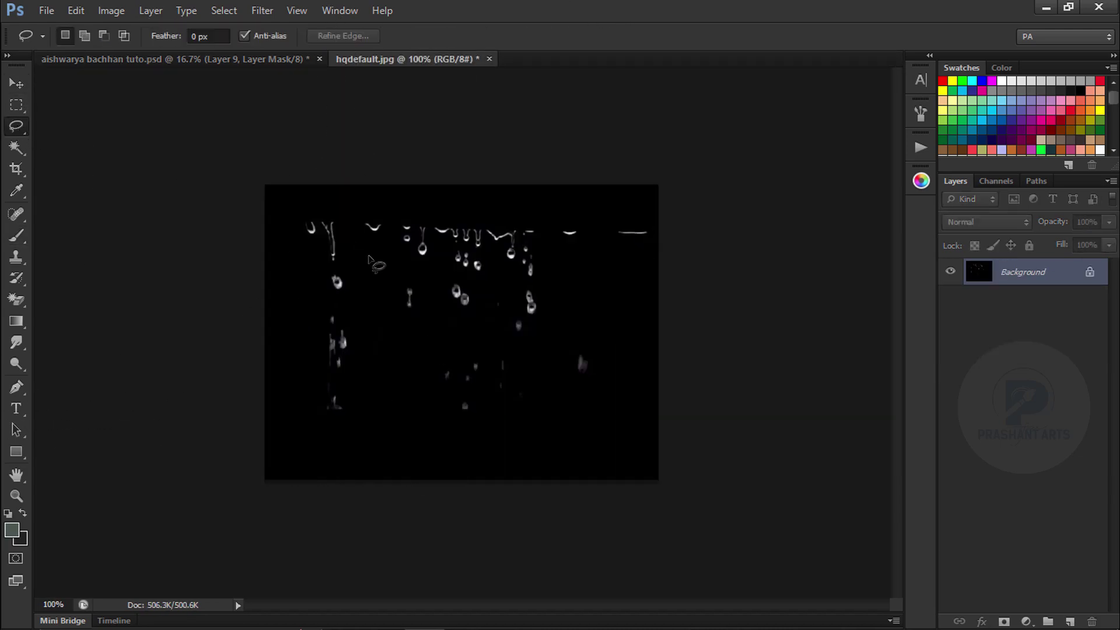
mouse_move(350, 231)
mouse_down()
mouse_move(296, 317)
mouse_move(306, 299)
mouse_move(347, 299)
mouse_move(386, 288)
mouse_up()
key(shift+F6)
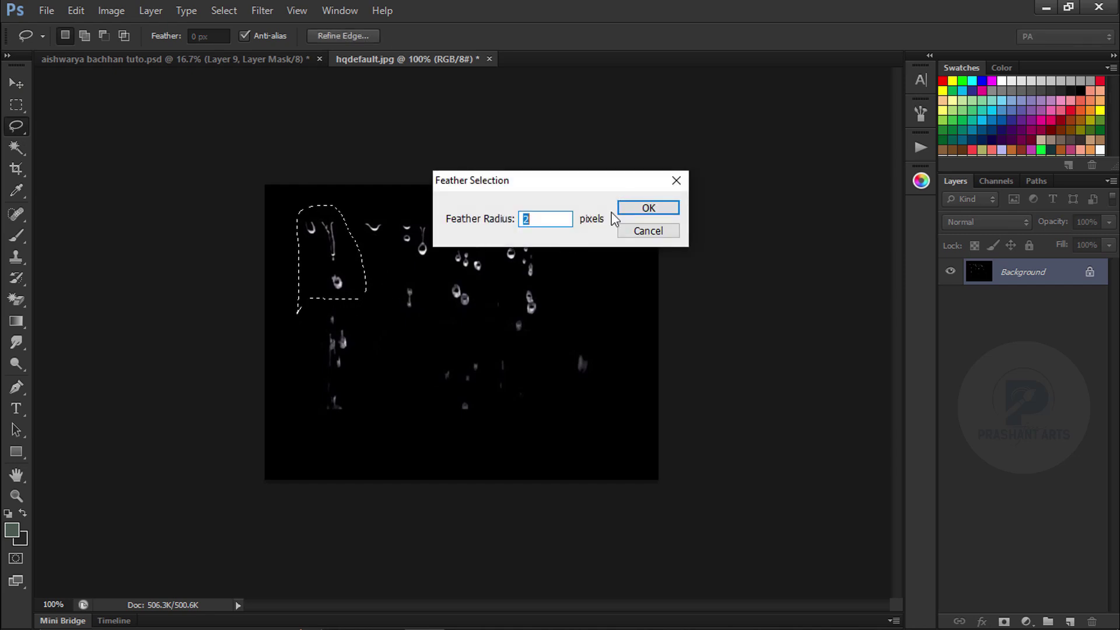
click(646, 205)
key(ctrl+Tab)
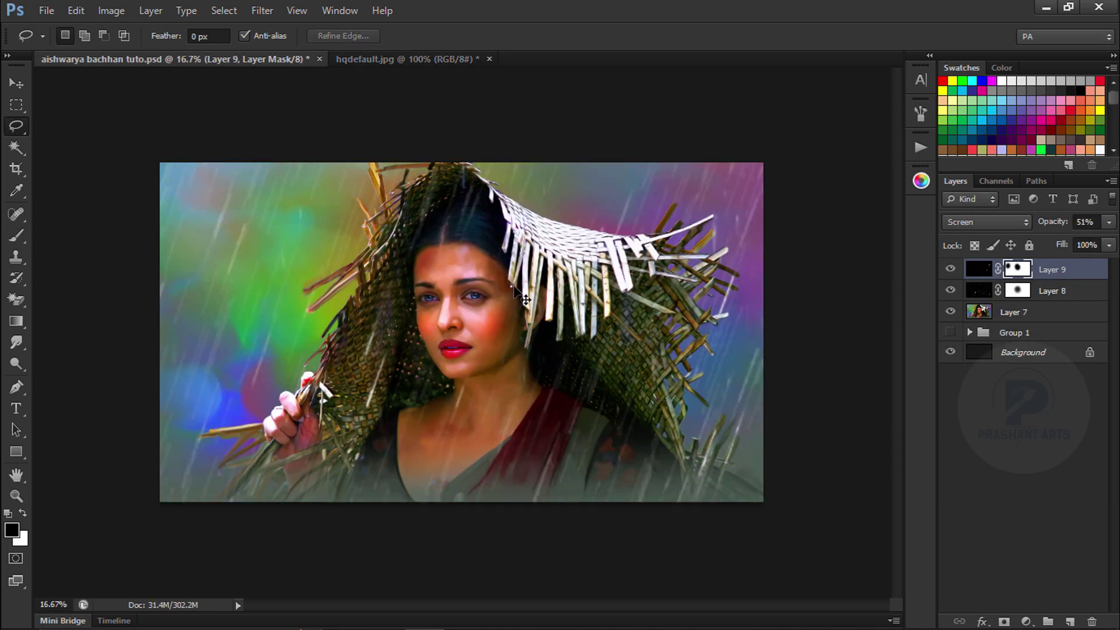
key(ctrl+v)
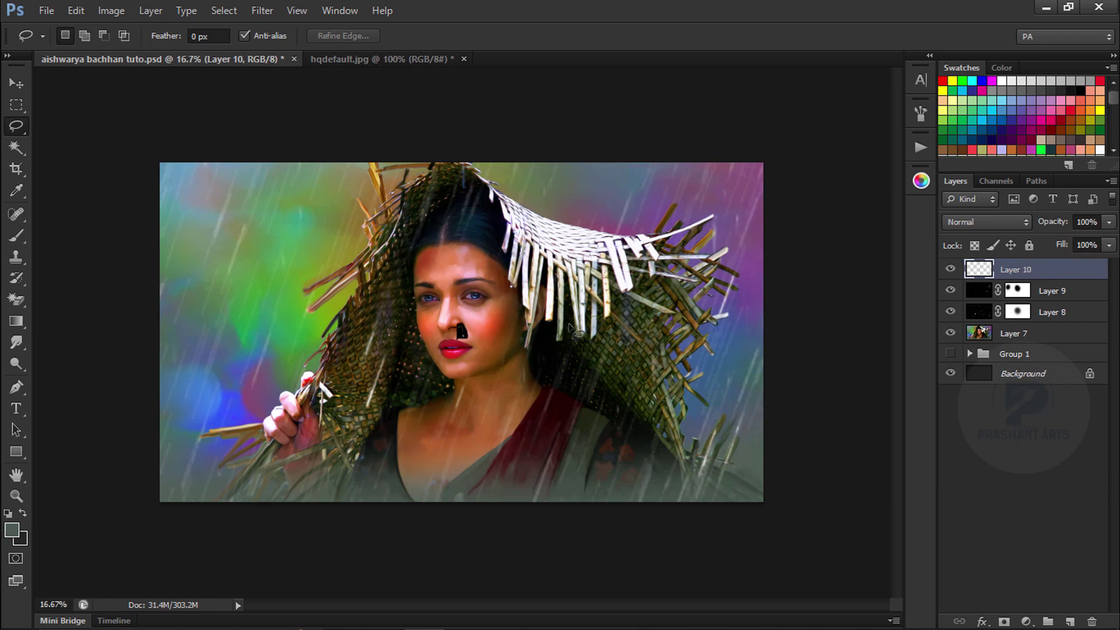
Scale the pasted water drops to about 266% and set their layer's blending mode to Screen
key(ctrl+t)
drag(467, 340, 489, 369)
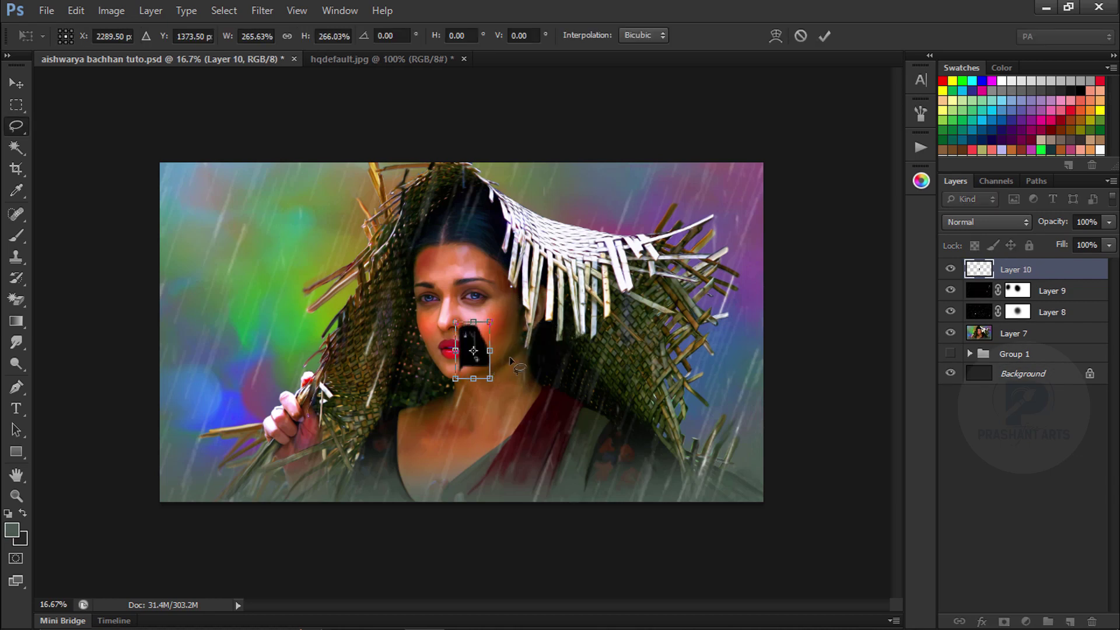
key(Return)
click(986, 222)
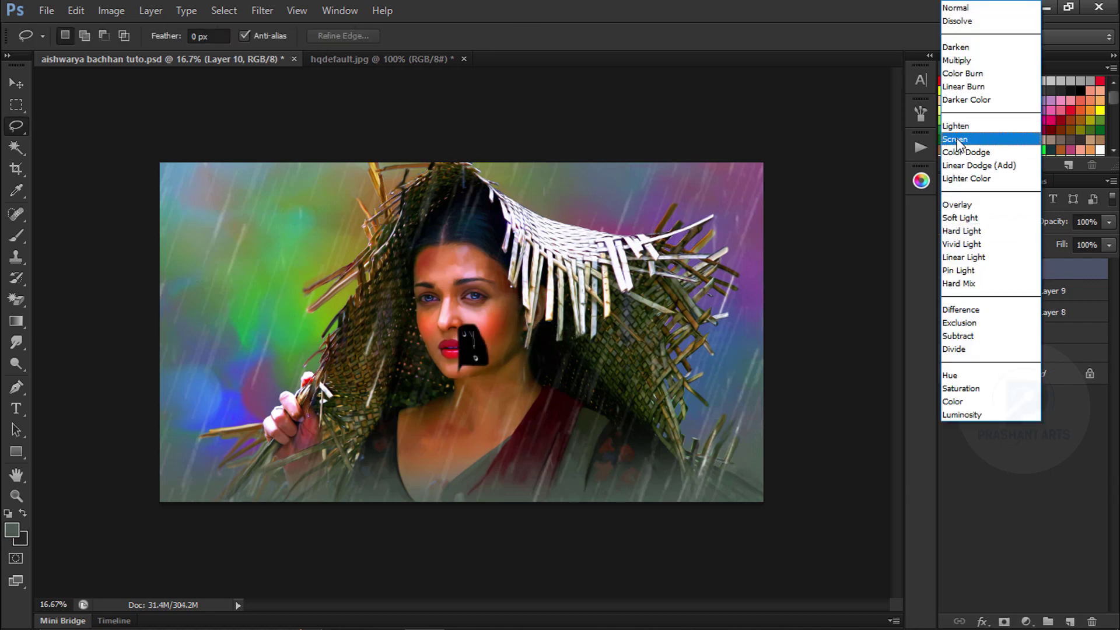
click(963, 134)
Move the water drops beneath the hanging straw tips to the right of the face and enlarge them slightly
key(v)
key(ctrl+plus)
key(ctrl+plus)
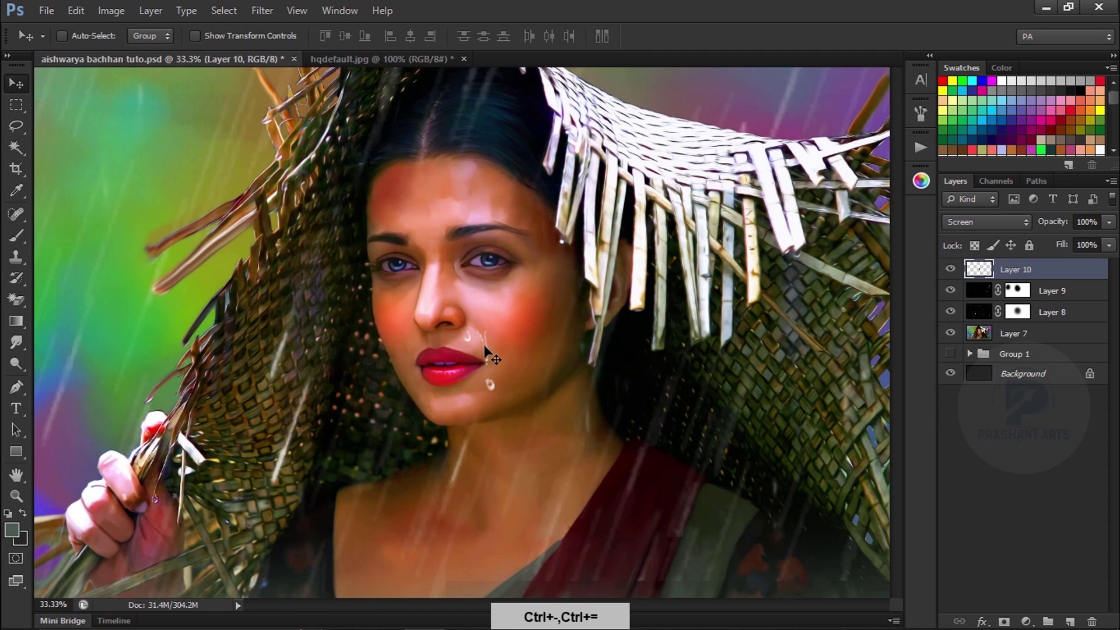
drag(488, 446, 724, 354)
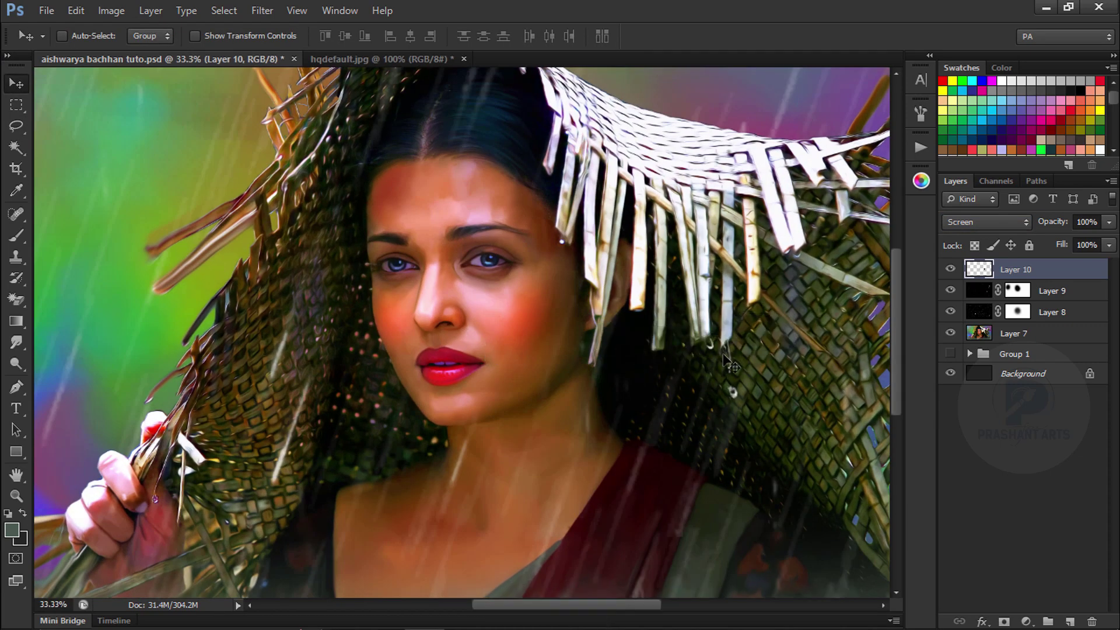
key(ctrl+t)
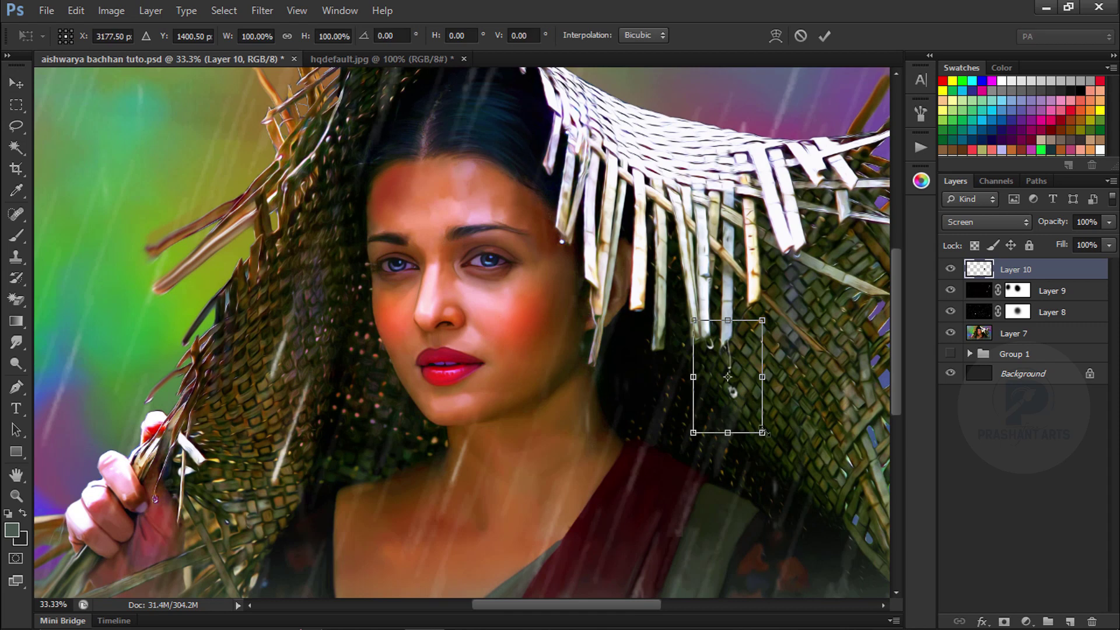
drag(765, 436, 782, 451)
key(Return)
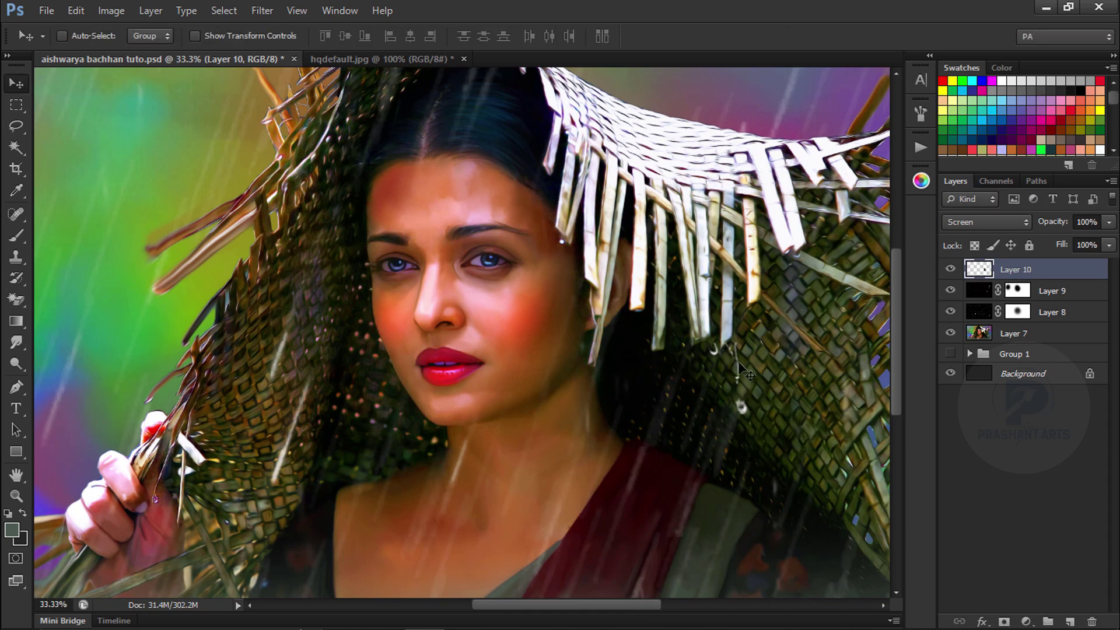
Duplicate the water drops beneath the left straw tips and move the copy's small curved drop up to the upper tip
drag(737, 401, 175, 357)
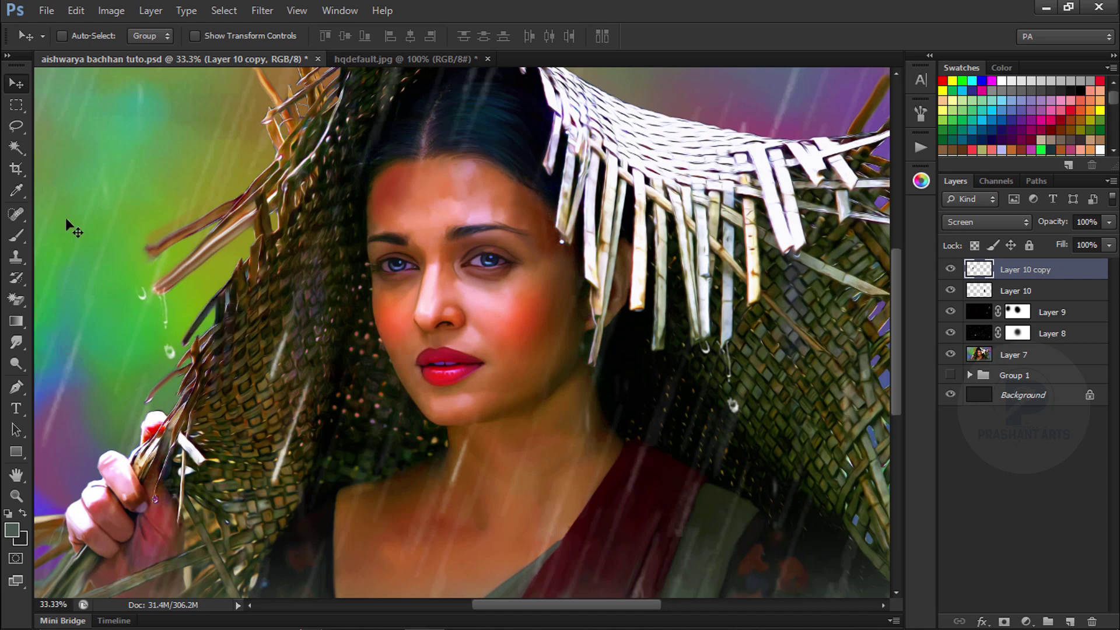
key(l)
mouse_move(152, 300)
mouse_down()
mouse_move(161, 256)
mouse_move(167, 267)
mouse_up()
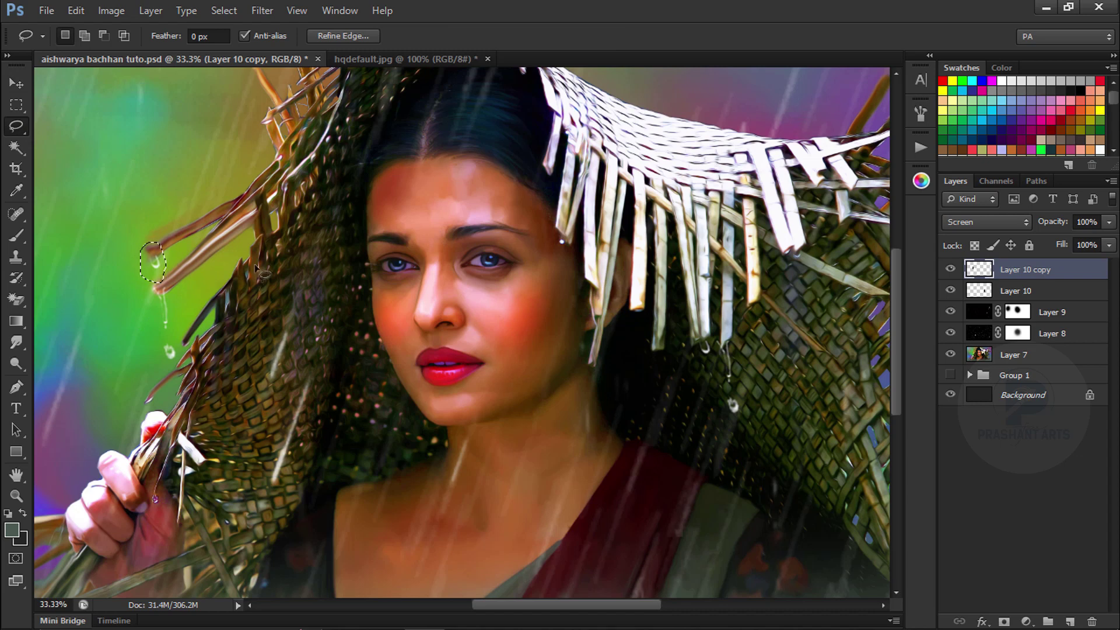
Place the selected small drop beneath the long straw tip left of the hand and clear the selection
key(ctrl+minus)
key(ctrl+minus)
drag(307, 300, 200, 445)
key(ctrl+d)
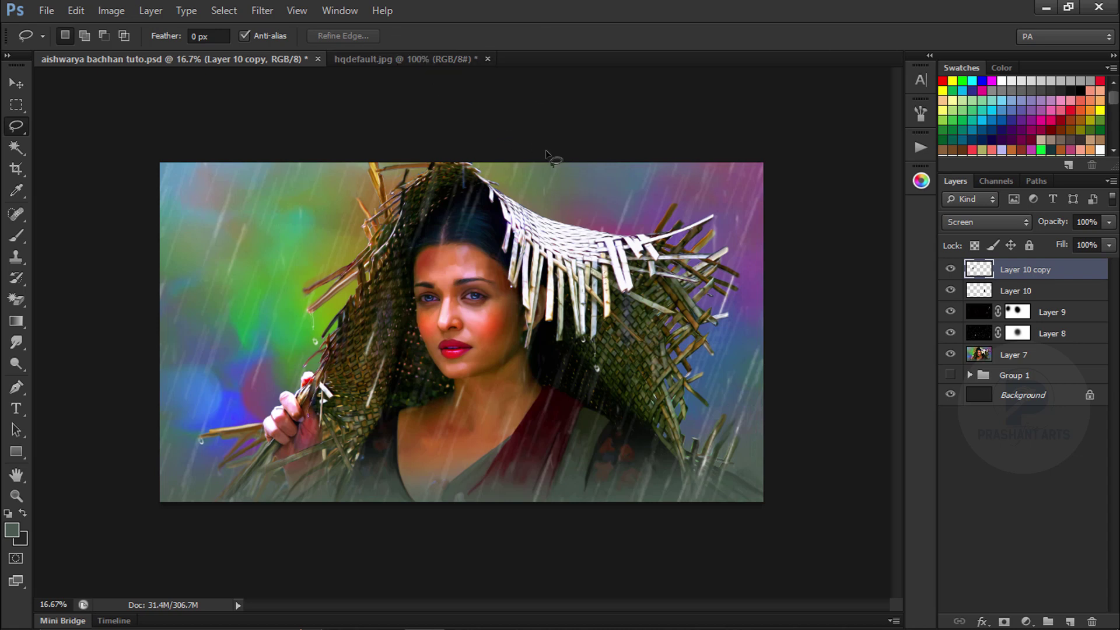
Select the dense cluster of drops near the centre of hqdefault.jpg, feather it by 2 pixels and copy it for the portrait
click(428, 59)
mouse_move(542, 227)
mouse_down()
mouse_move(386, 200)
mouse_move(362, 215)
mouse_move(439, 208)
mouse_move(439, 257)
mouse_move(490, 347)
mouse_move(560, 298)
mouse_move(562, 307)
mouse_up()
key(shift+F6)
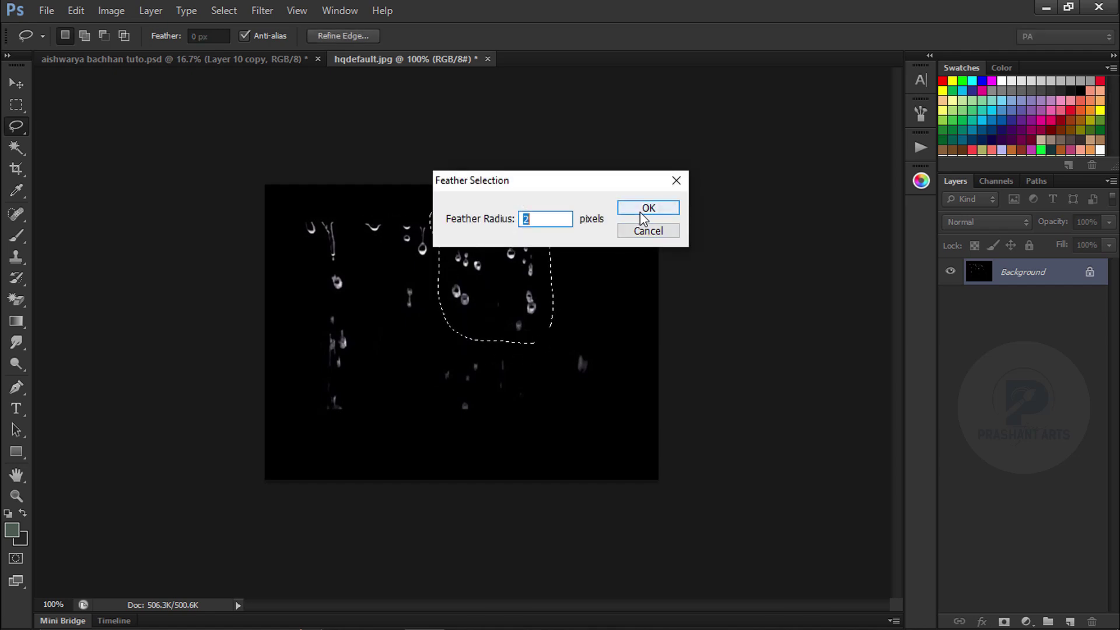
click(645, 206)
key(ctrl+Tab)
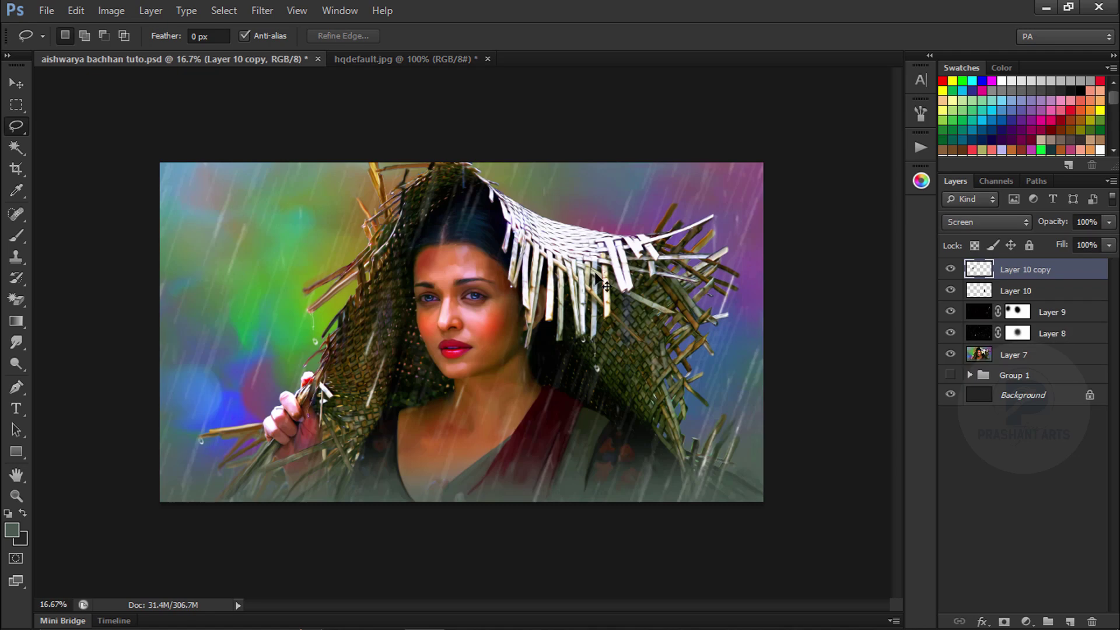
Paste the copied drops into the portrait, scale them to about 357% and set their layer's blending mode to Screen
key(ctrl+v)
key(ctrl+t)
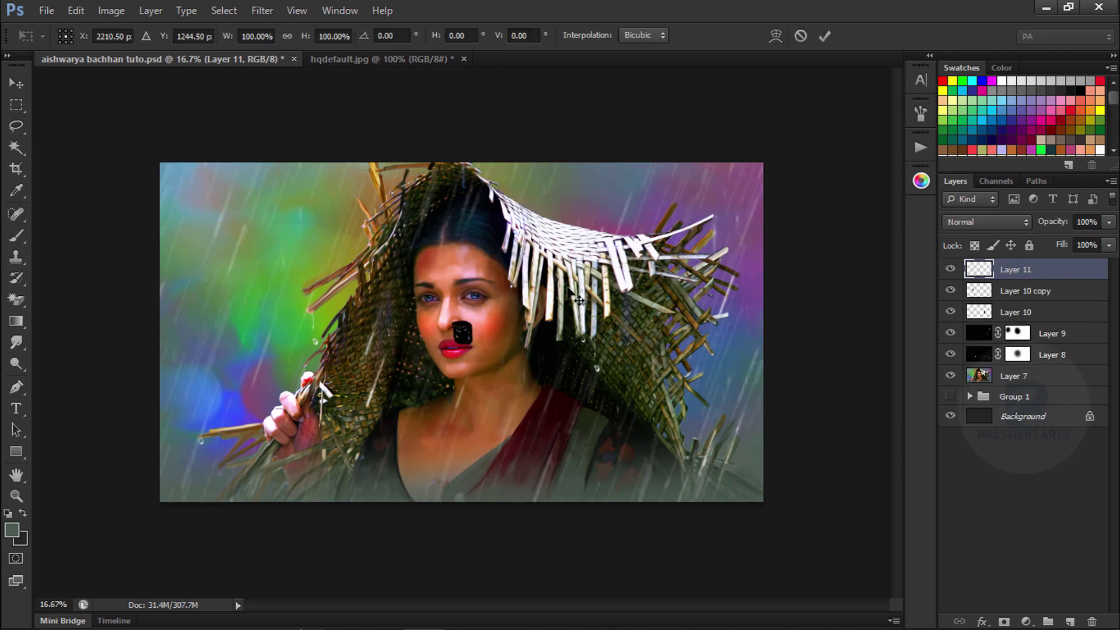
drag(471, 353, 530, 410)
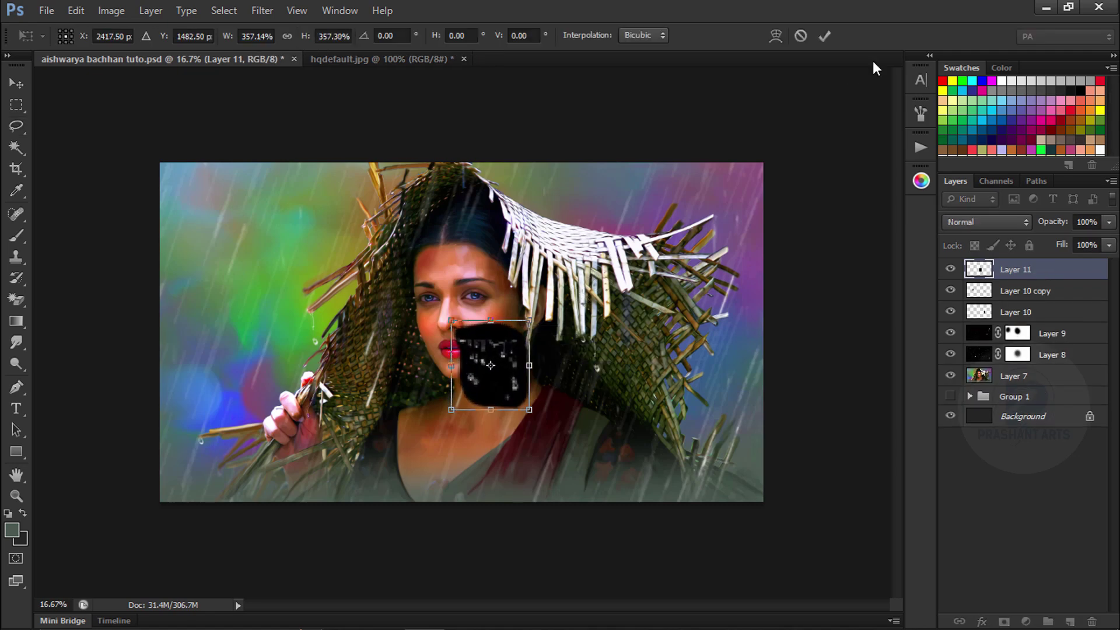
click(824, 36)
click(986, 222)
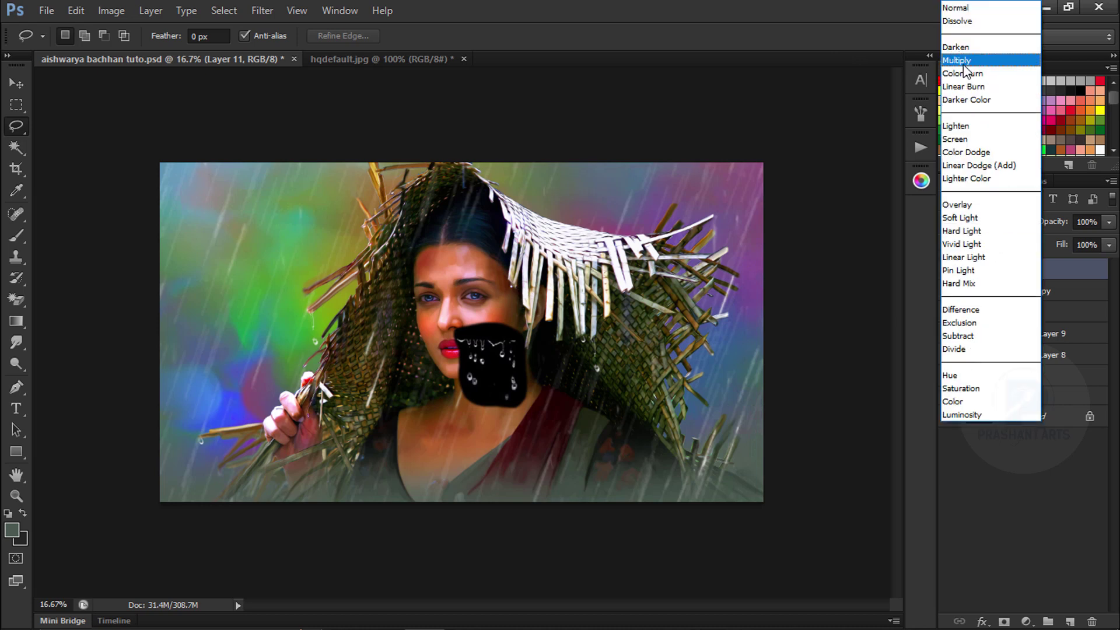
click(955, 141)
Move the pasted drops beneath the long straw left of the hand and nudge them slightly left to align them
key(v)
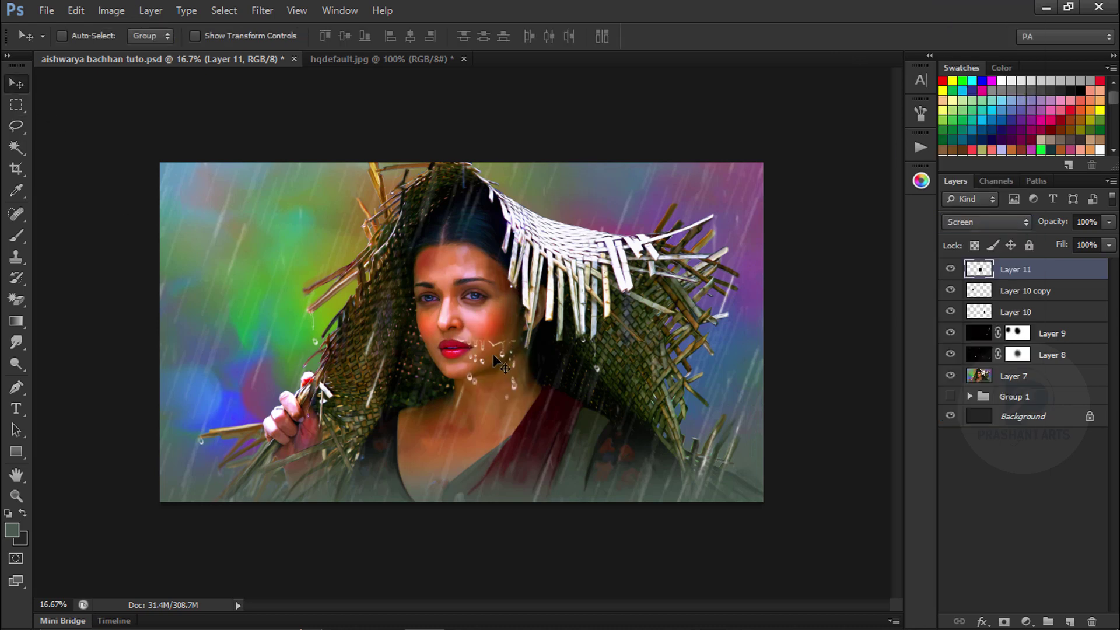
drag(494, 356, 251, 454)
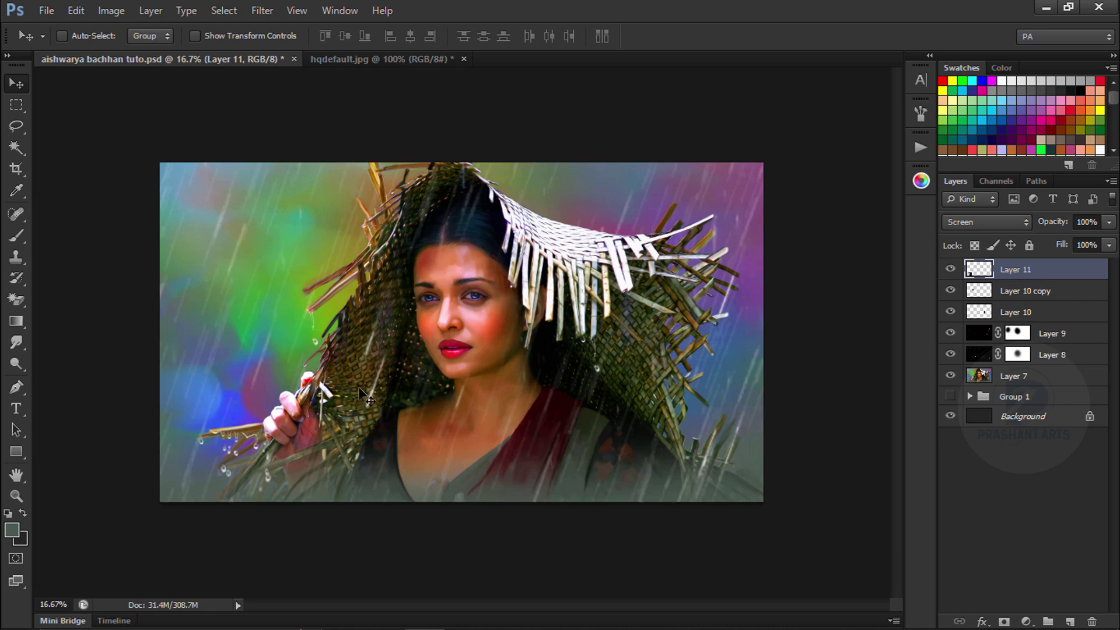
key(ctrl+plus)
scroll(251, 362, down, 2)
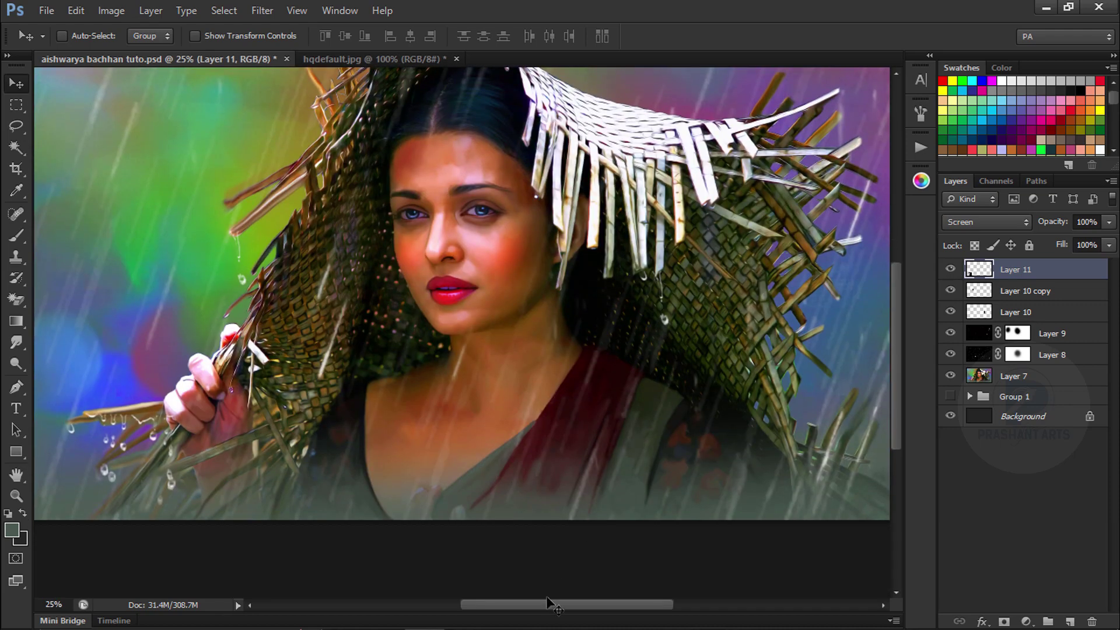
drag(555, 607, 527, 607)
key(Left)
key(Left)
key(Left)
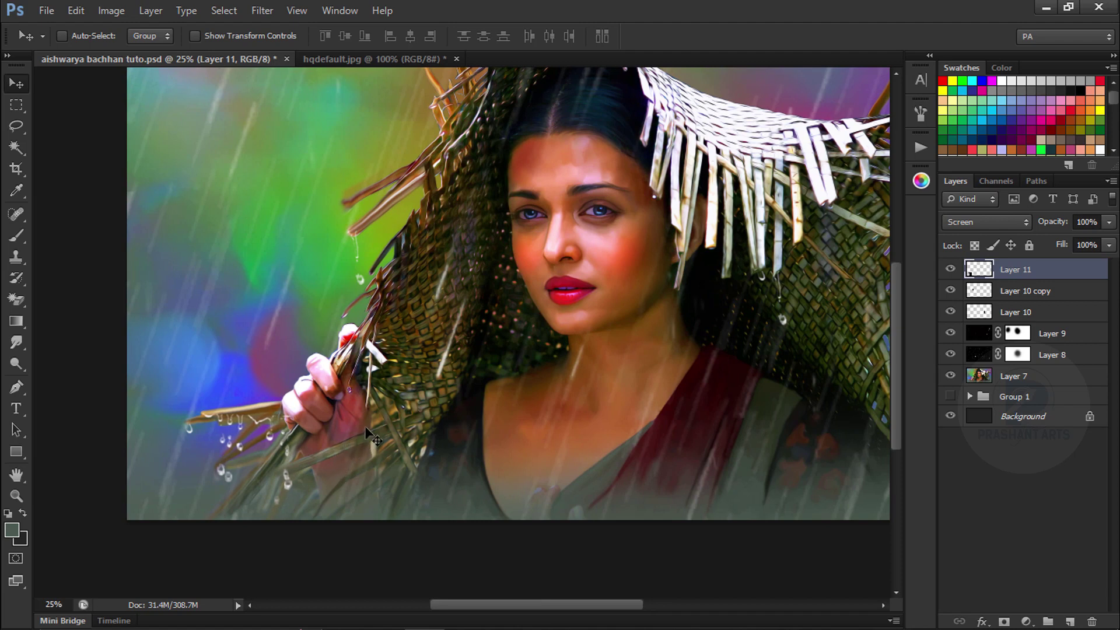
scroll(373, 438, up, 2)
key(ctrl+minus)
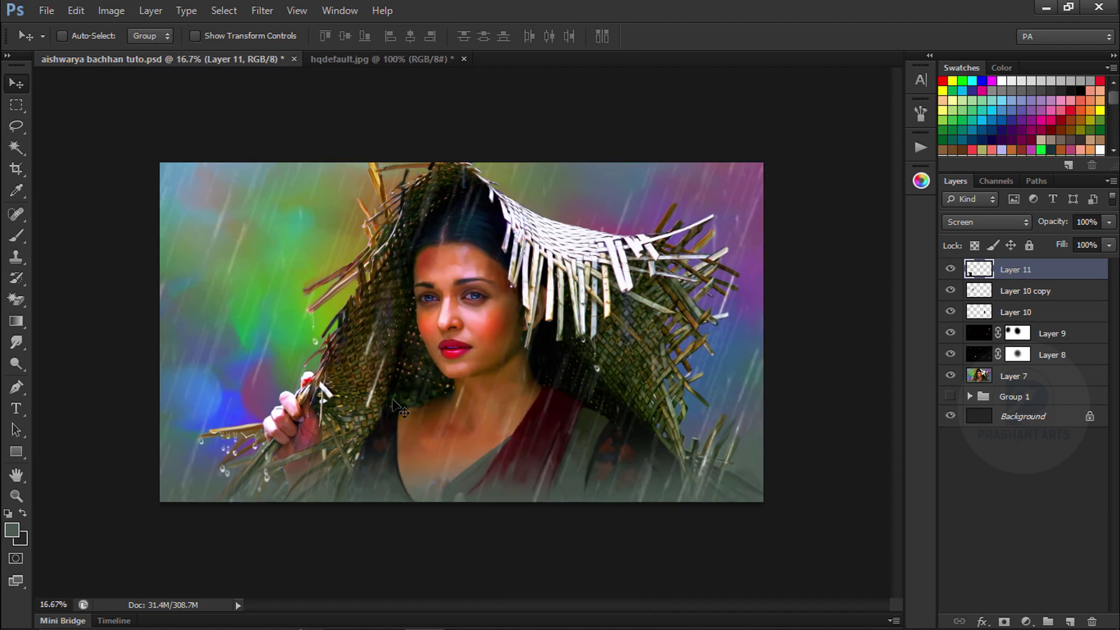
Duplicate the drops beneath the upper-left straw tips and skew the copy vertically to about -34° at roughly 90% width
drag(367, 395, 374, 299)
key(ctrl+t)
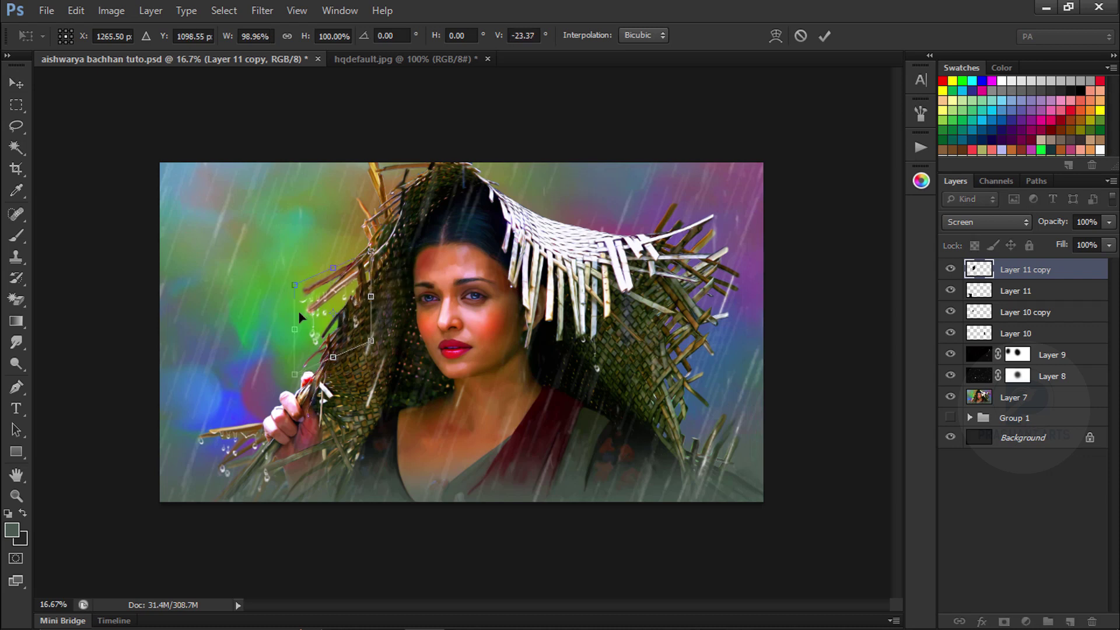
drag(299, 314, 314, 331)
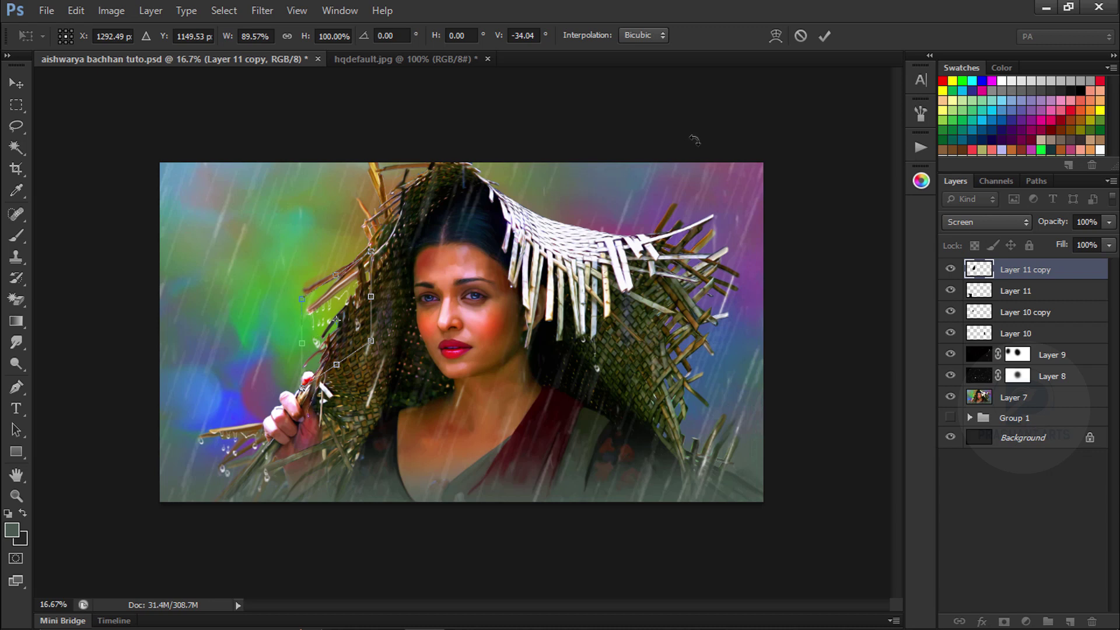
click(824, 36)
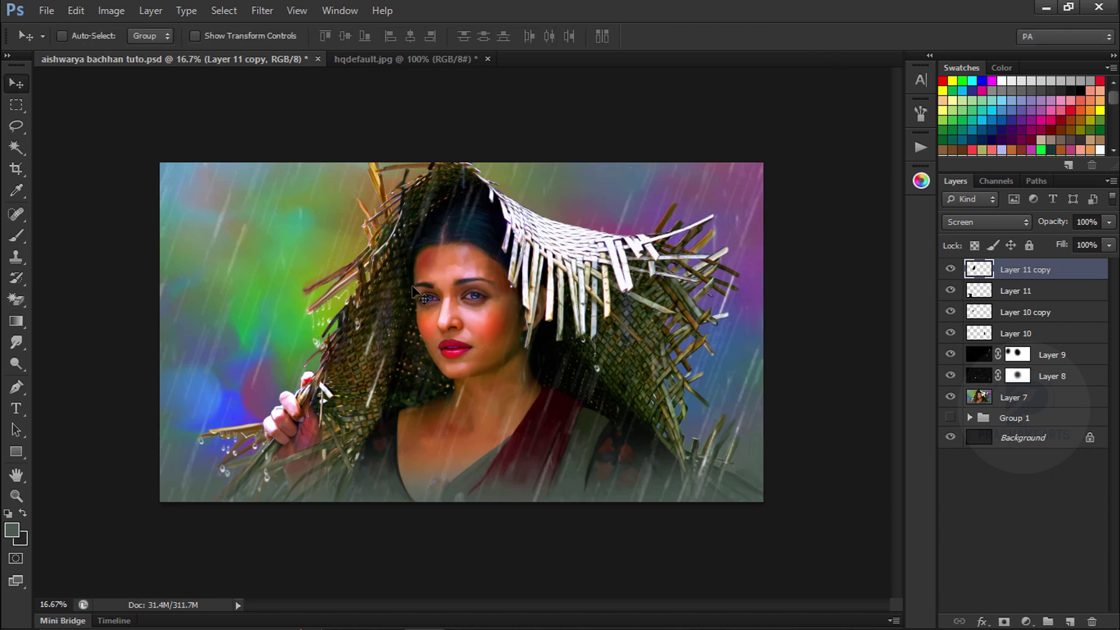
Widen the copied drops beneath the upper-left straw tips to about 123% and skew them vertically to about -15.8°
key(ctrl+t)
drag(373, 324, 392, 299)
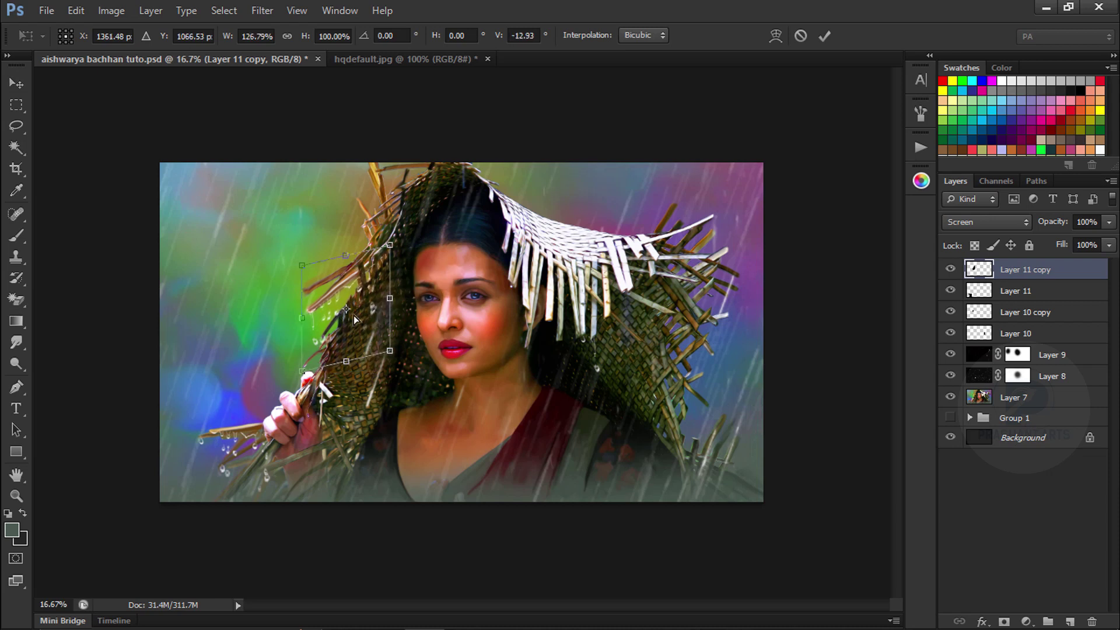
drag(303, 323, 305, 328)
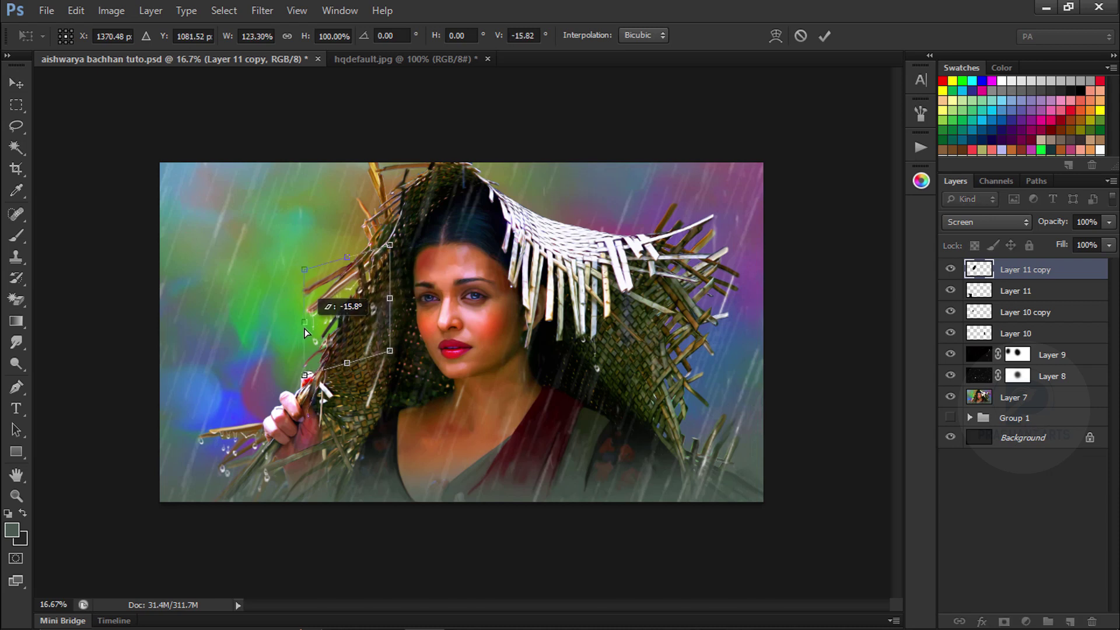
click(824, 36)
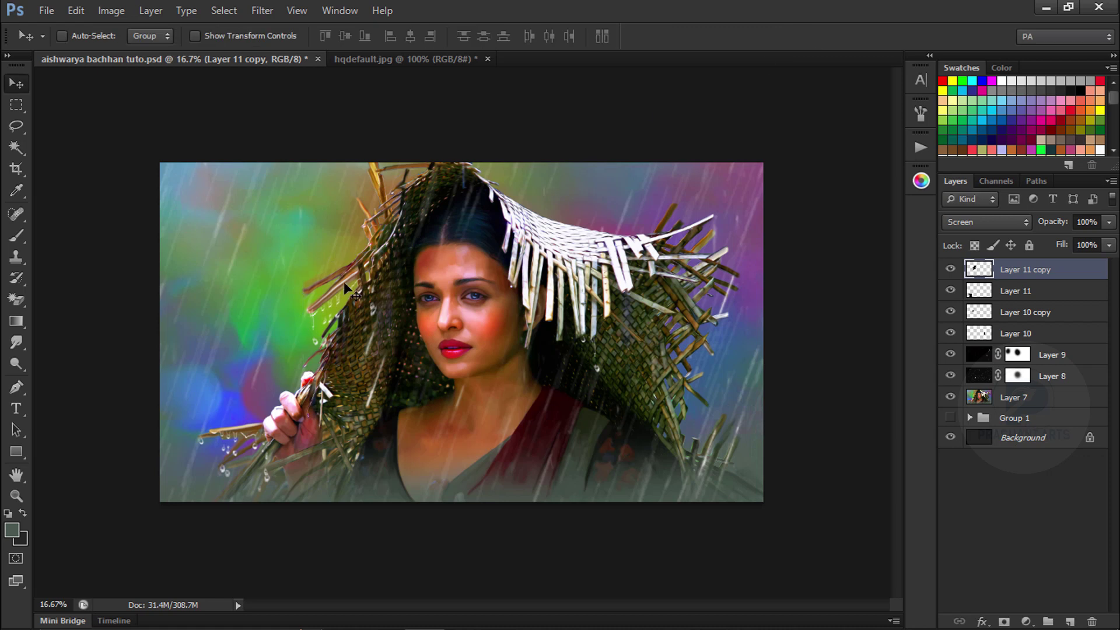
Erase the surplus drops from the copy at the upper-left straw tips with an 80-pixel eraser
right_click(17, 298)
click(54, 296)
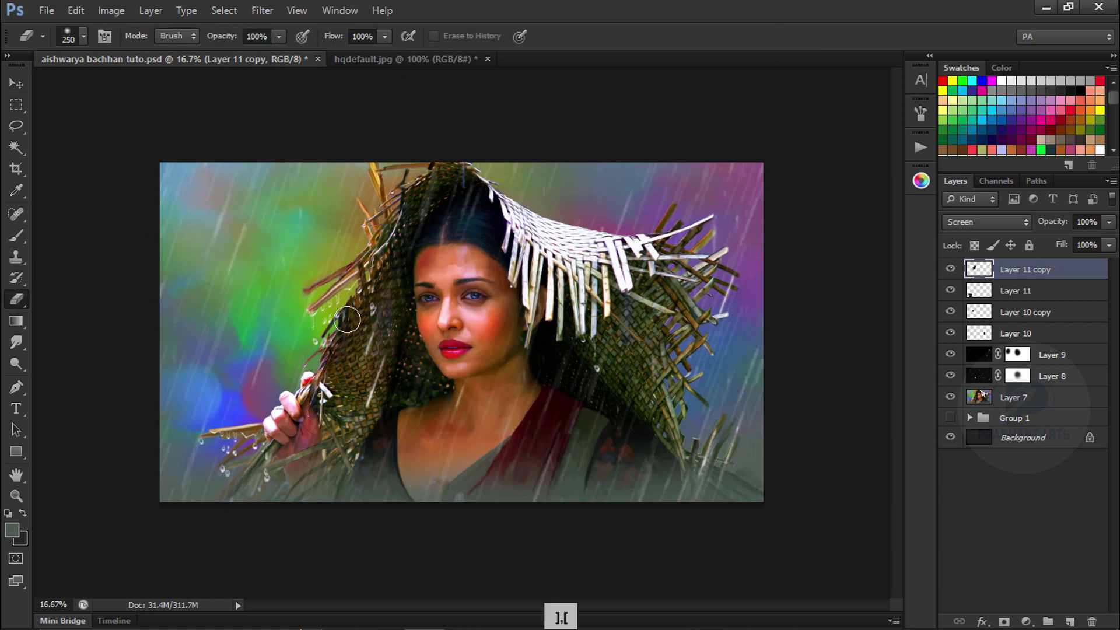
key(bracketleft)
key(bracketleft)
key(bracketleft)
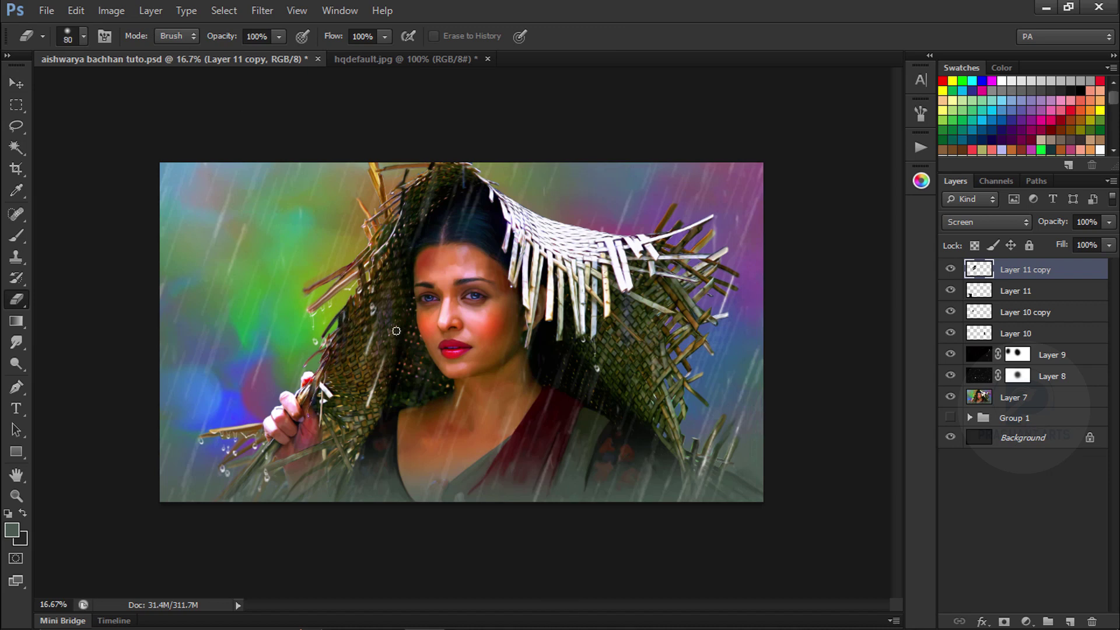
Duplicate the Layer 10 drops and place the copy beneath the outer straw tip on the hat's right side
click(23, 85)
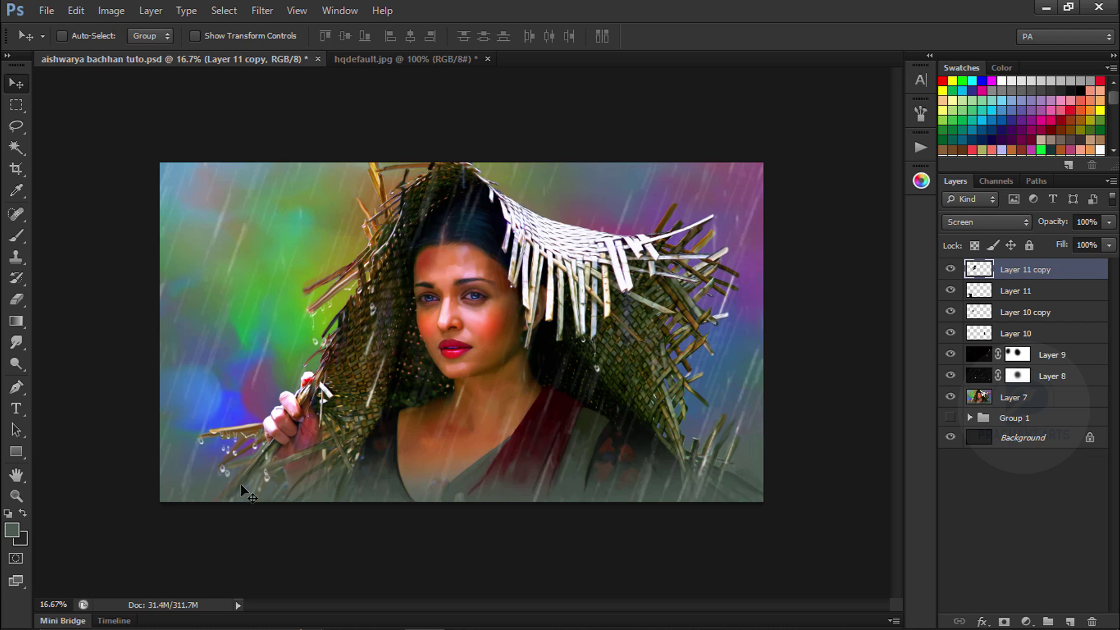
ctrl+click(612, 381)
drag(615, 385, 731, 352)
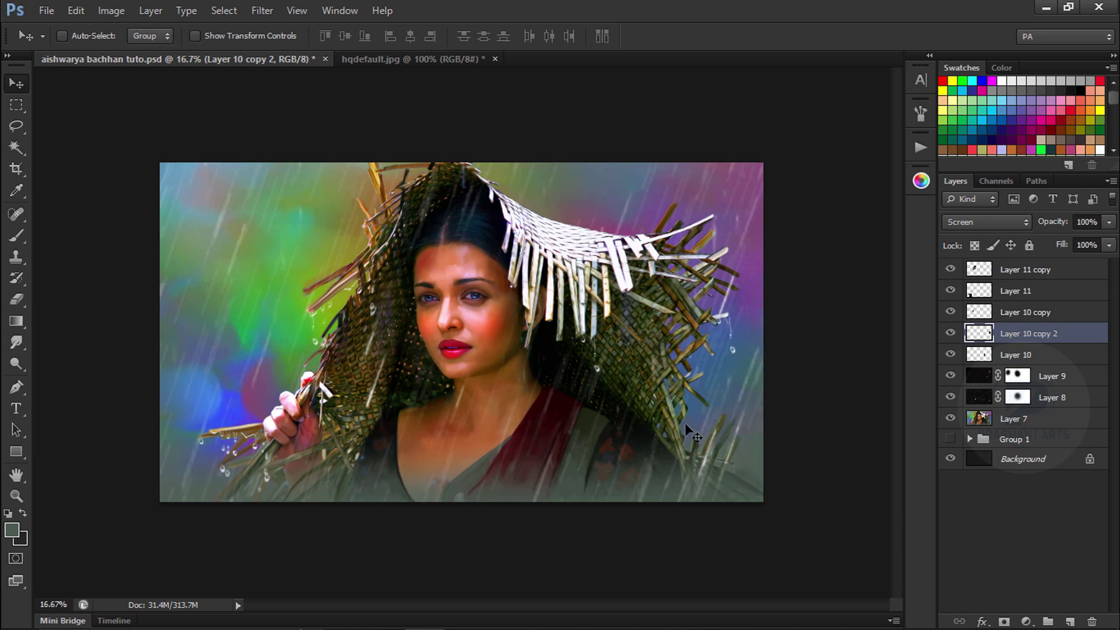
Duplicate the right-hand drops beneath the hat's lower-right straw tip, transform the copy to fit and erase its surplus drops
drag(736, 395, 715, 438)
key(ctrl+t)
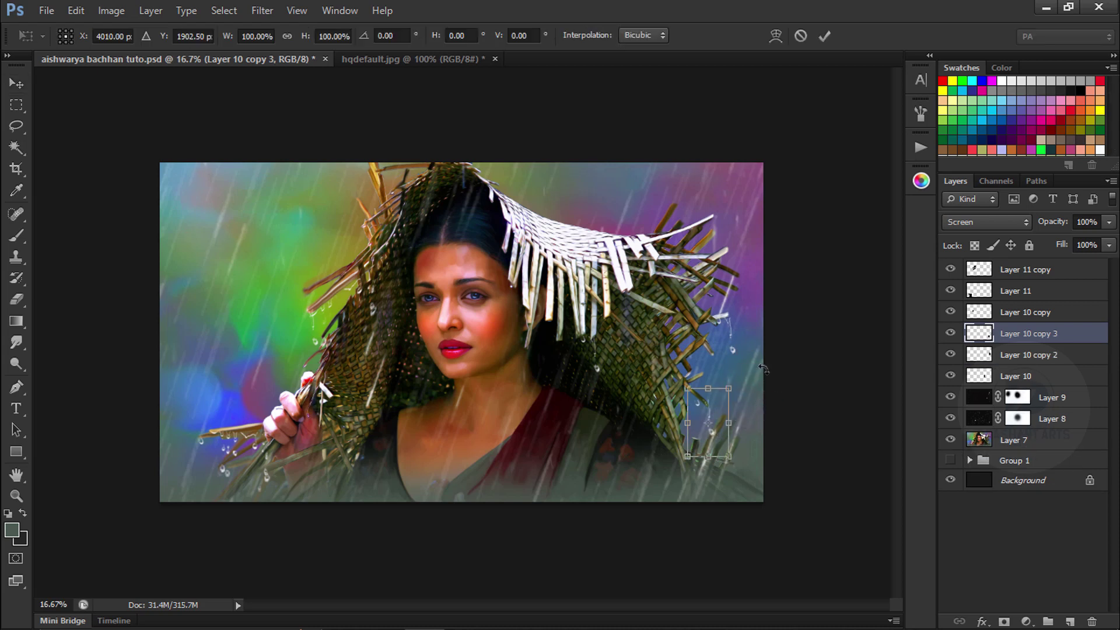
drag(755, 405, 729, 393)
click(828, 40)
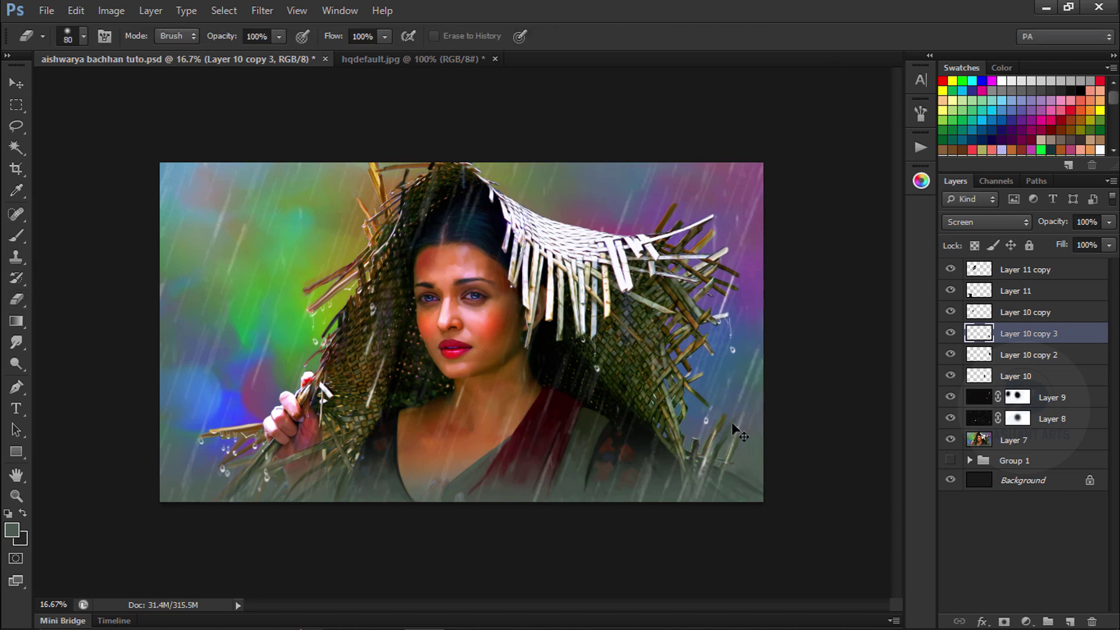
key(e)
click(24, 85)
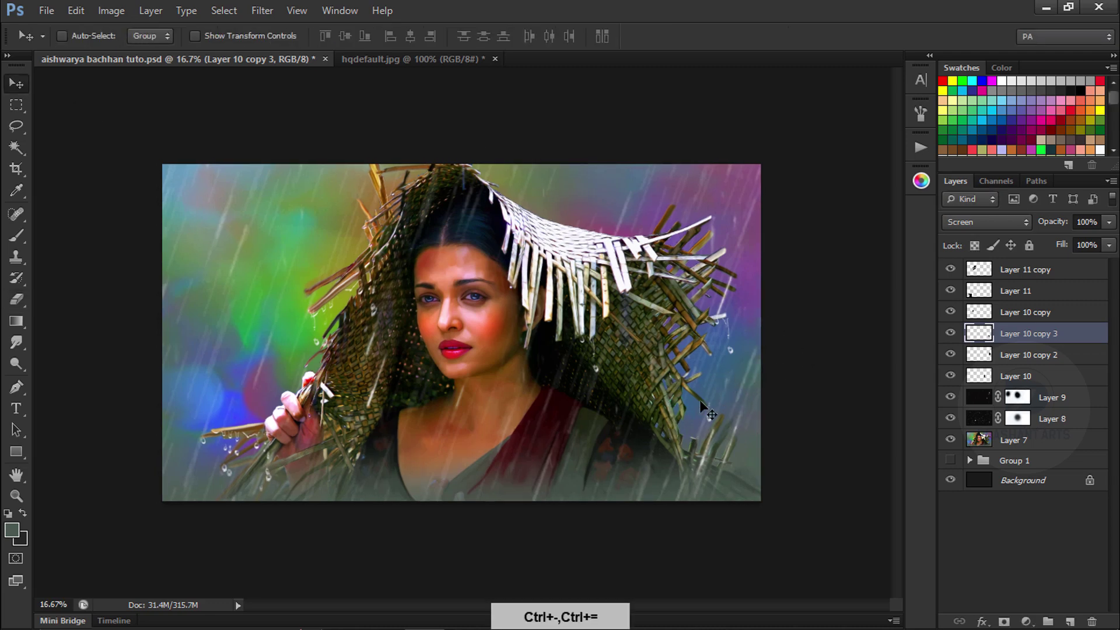
key(ctrl+minus)
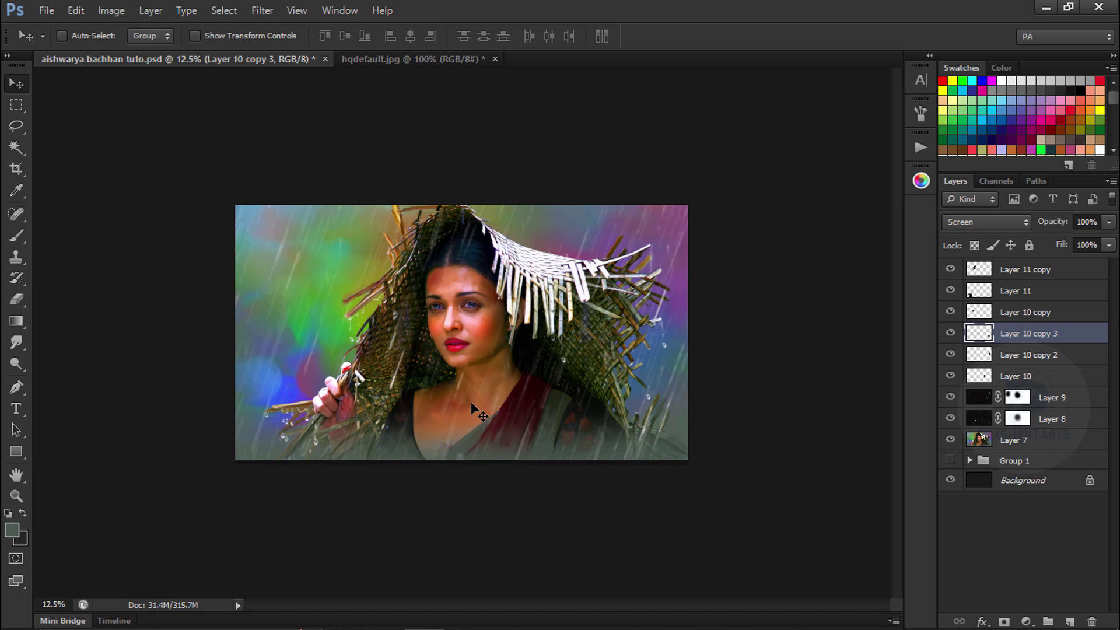
key(ctrl+equal)
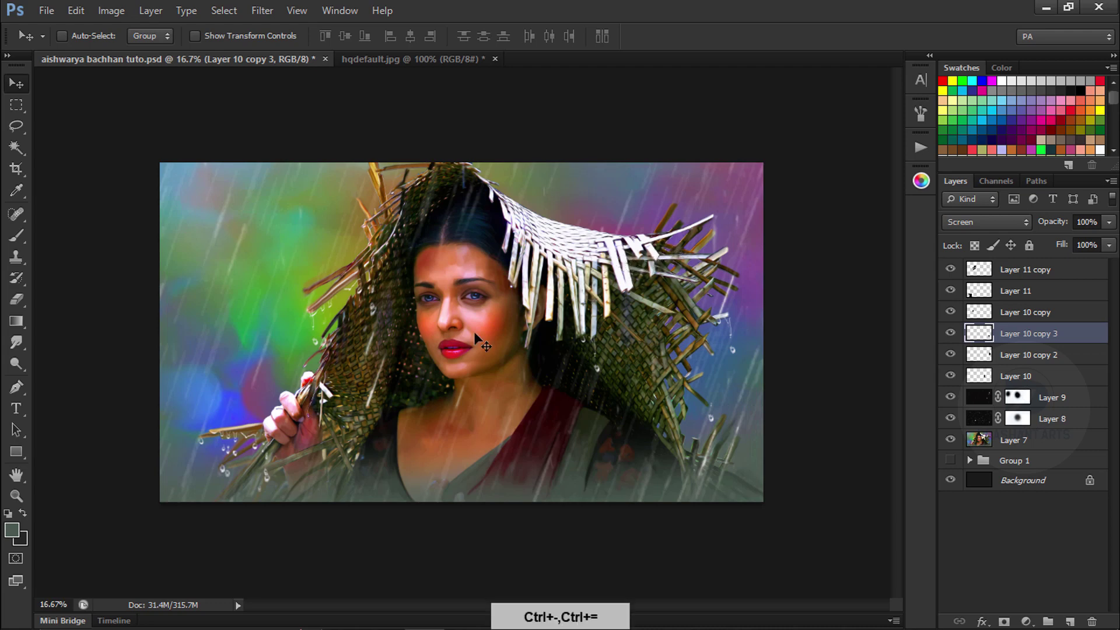
key(ctrl+minus)
key(ctrl+equal)
key(ctrl+equal)
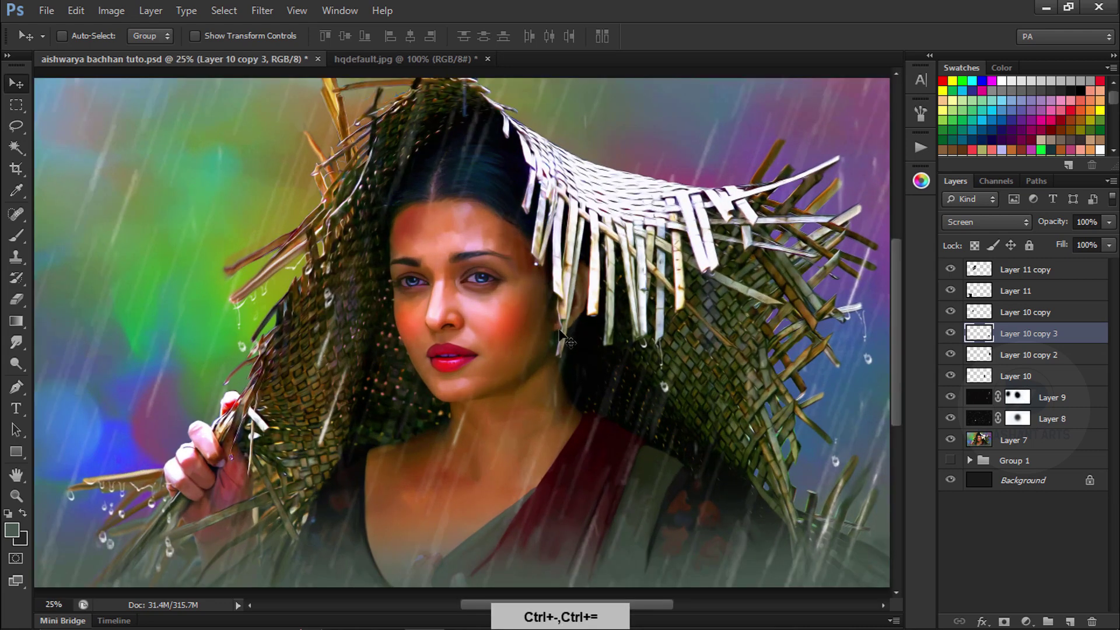
Merge all rain and drop layers from Layer 8 up to Layer 11 copy and set the merged layer to Screen
click(1031, 274)
shift+click(1054, 418)
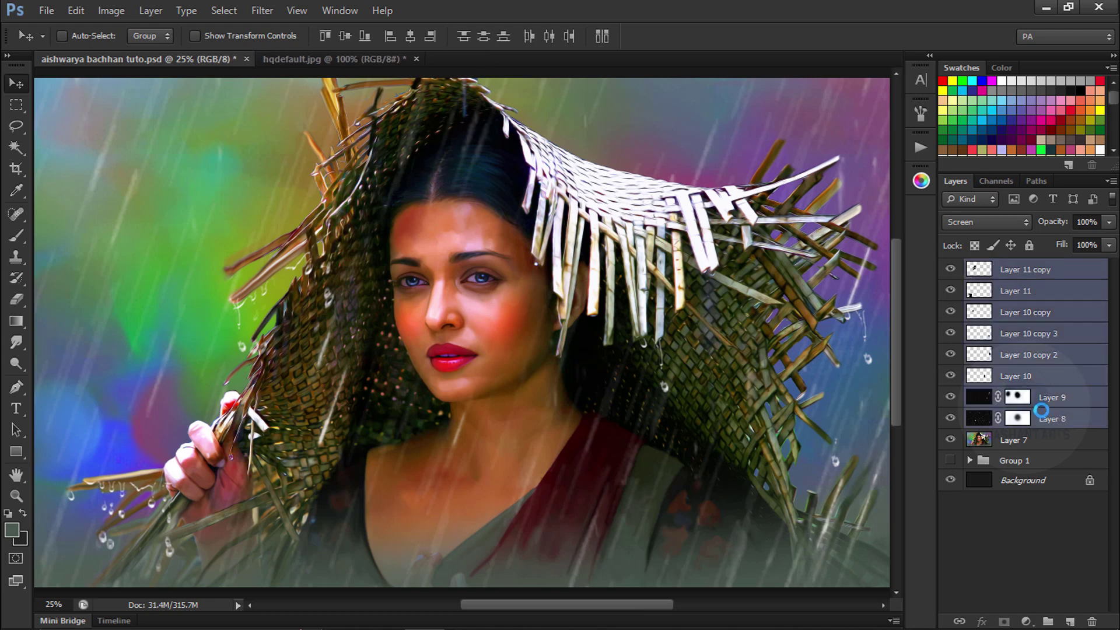
key(ctrl+e)
click(992, 223)
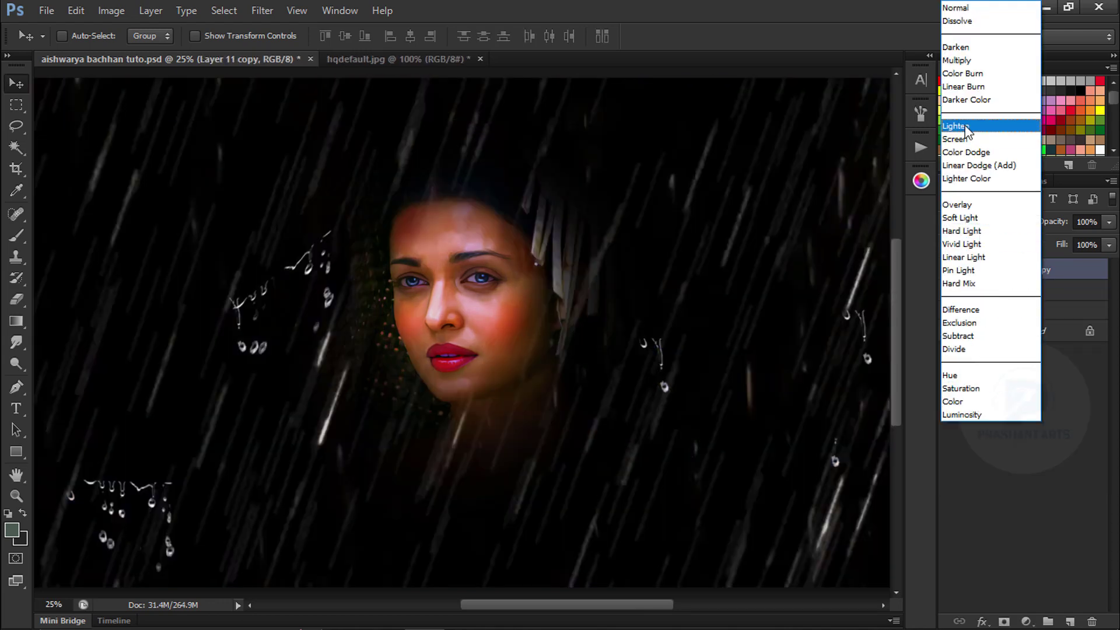
click(960, 139)
key(ctrl+minus)
key(ctrl+equal)
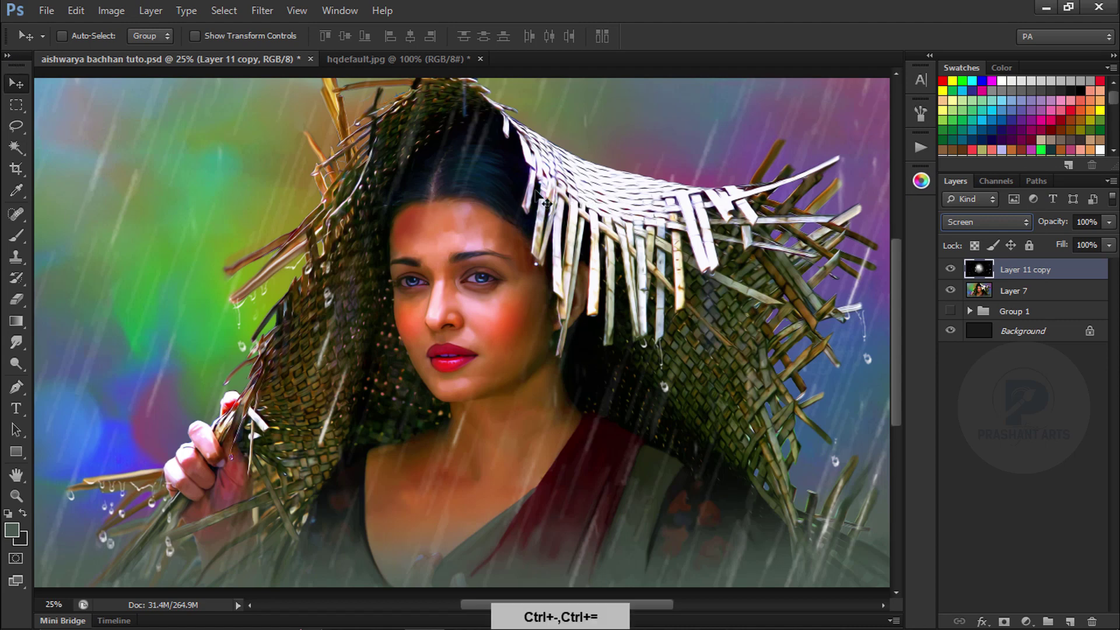
scroll(546, 201, down, 1)
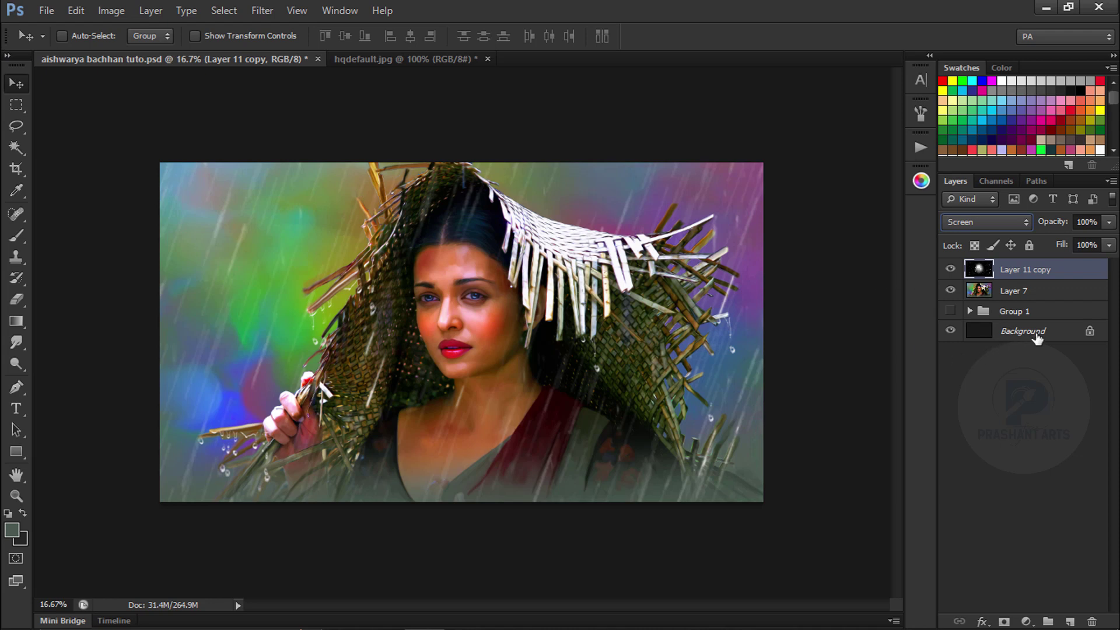
Add a Hue/Saturation adjustment layer above all layers with Saturation set to -100
click(1026, 622)
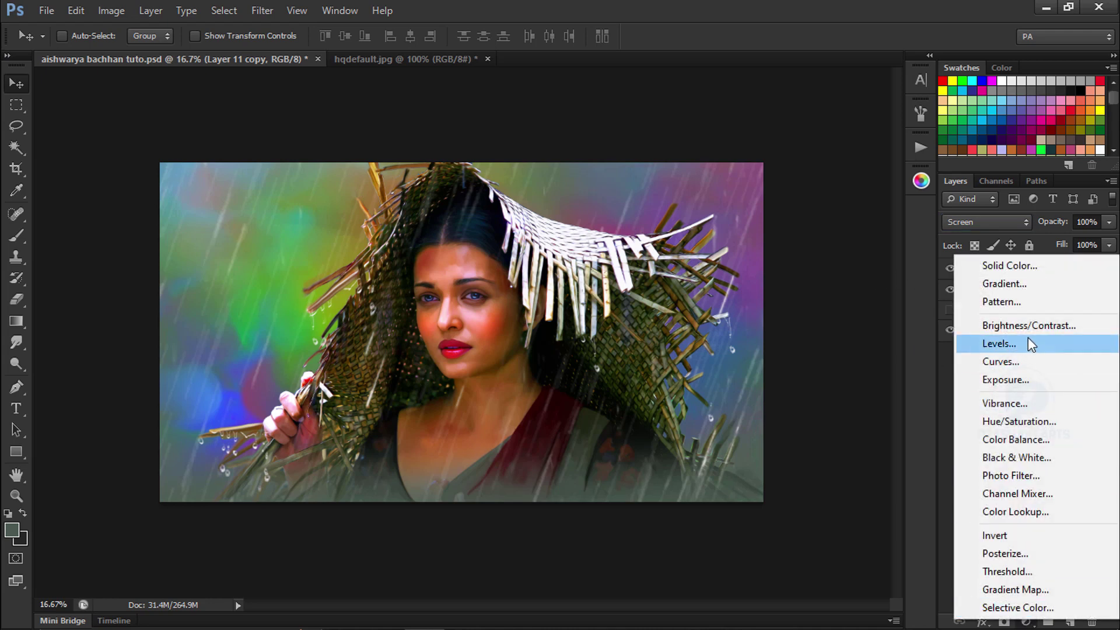
click(1019, 422)
drag(762, 374, 674, 372)
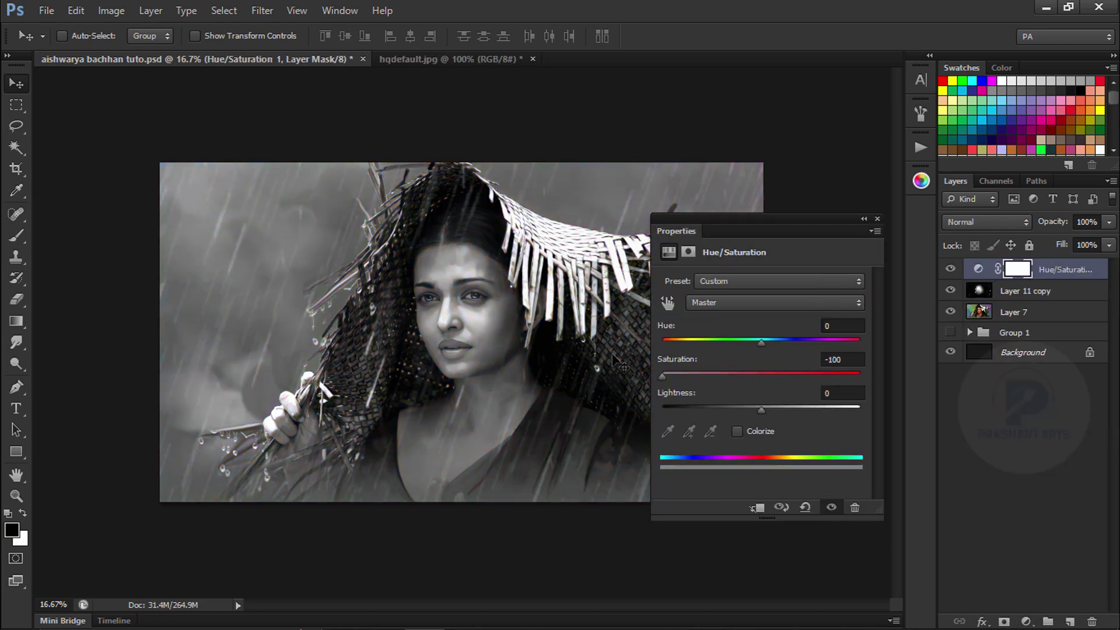
click(878, 220)
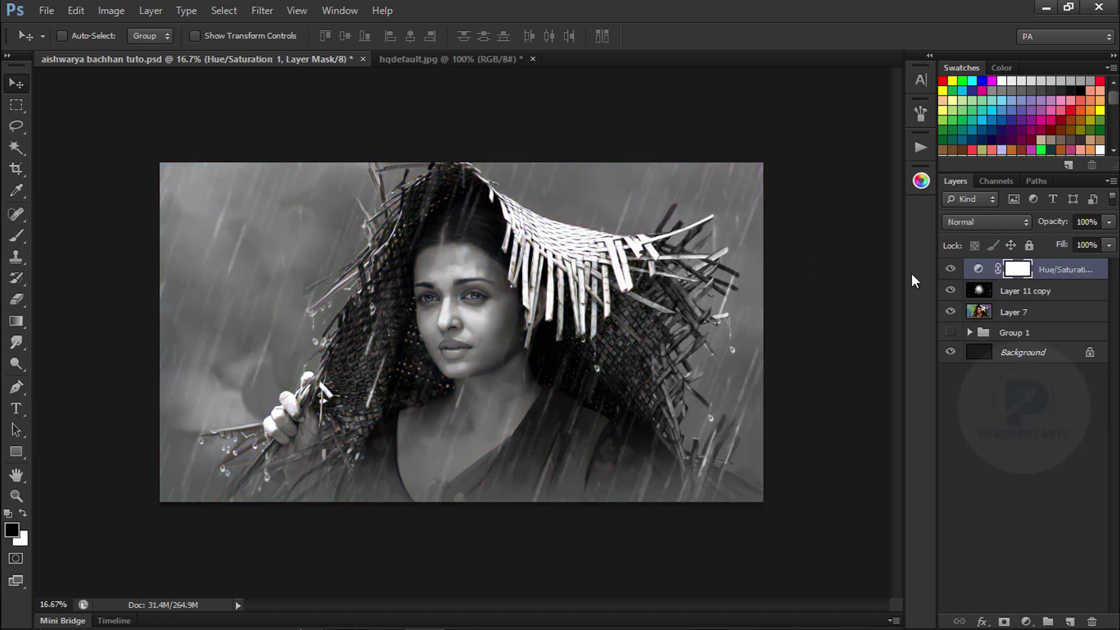
Paint black on the Hue/Saturation mask with a 1700-pixel brush over the woman and central area, leaving only the image edges desaturated
click(16, 236)
key(bracketright)
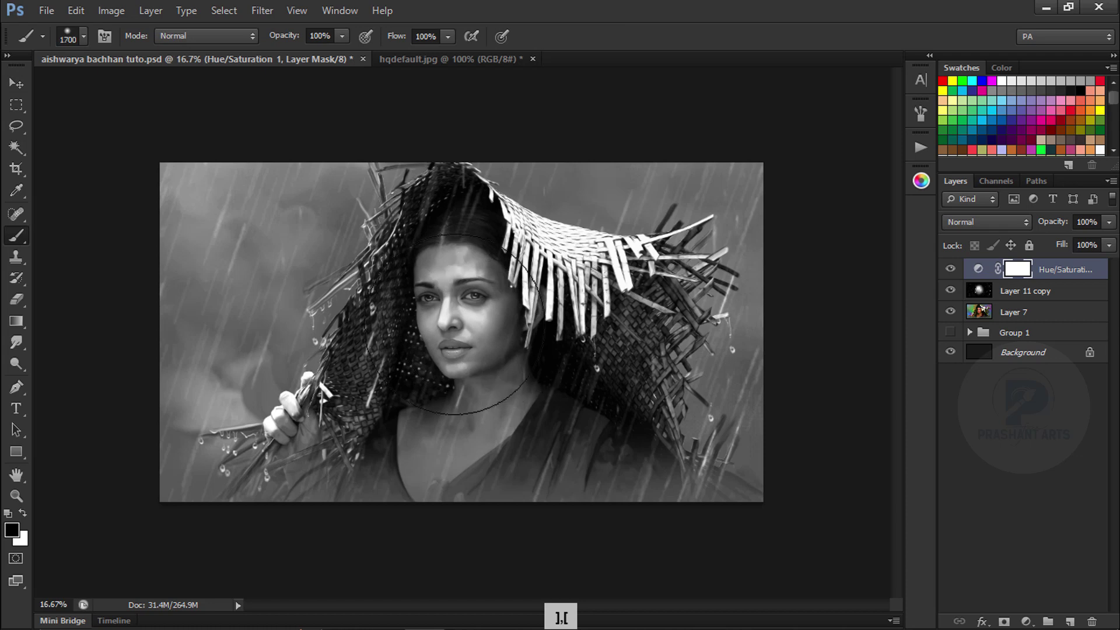
mouse_move(453, 304)
mouse_down()
mouse_move(461, 327)
mouse_move(444, 362)
mouse_move(353, 385)
mouse_move(325, 338)
mouse_move(300, 239)
mouse_move(537, 225)
mouse_move(621, 303)
mouse_move(400, 393)
mouse_move(297, 405)
mouse_move(438, 395)
mouse_move(647, 261)
mouse_move(639, 350)
mouse_move(604, 295)
mouse_move(569, 274)
mouse_move(461, 391)
mouse_move(379, 403)
mouse_move(240, 280)
mouse_move(321, 265)
mouse_move(275, 406)
mouse_move(543, 245)
mouse_move(642, 356)
mouse_move(391, 408)
mouse_move(405, 373)
mouse_move(320, 400)
mouse_move(666, 255)
mouse_move(484, 280)
mouse_move(408, 321)
mouse_move(461, 350)
mouse_move(467, 373)
mouse_up()
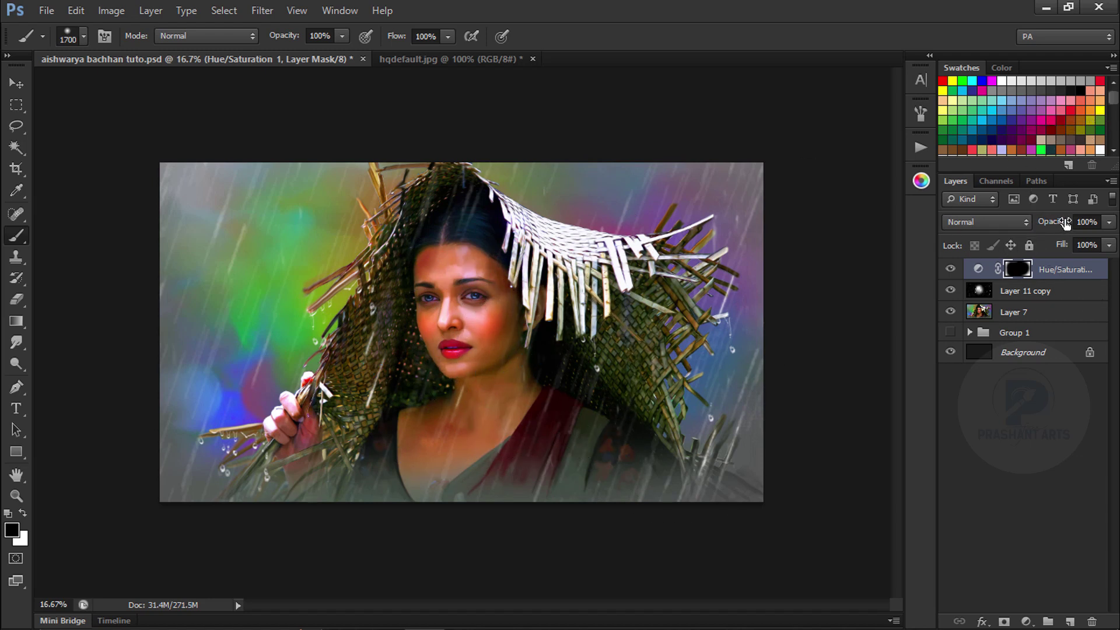
Set the opacity of the Hue/Saturation adjustment layer to 29%
drag(1065, 222, 935, 238)
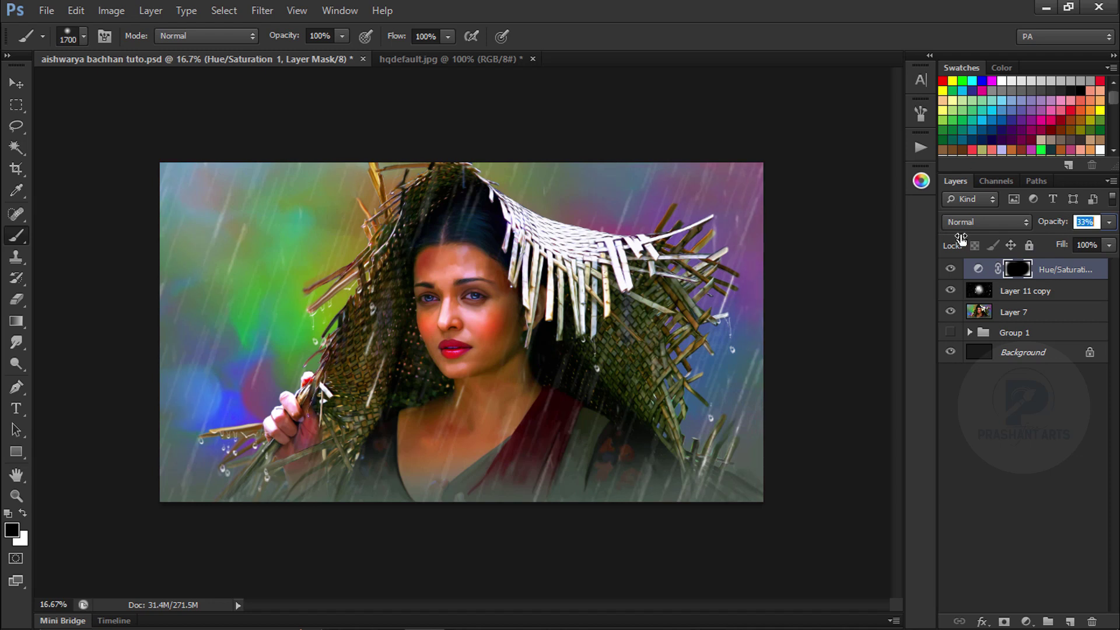
drag(1055, 228, 1031, 241)
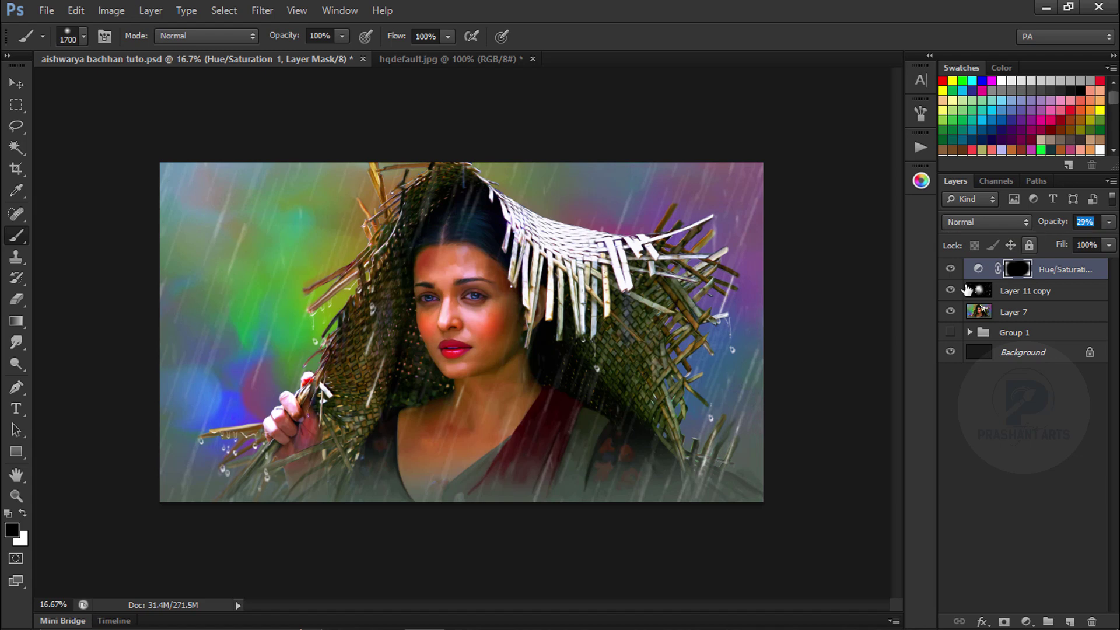
Duplicate the Hue/Saturation layer, Layer 11 copy and Layer 7, and merge the duplicates into one layer
click(1025, 298)
click(1022, 316)
key(alt+bracketright)
key(alt+bracketright)
shift+click(1034, 315)
key(ctrl+j)
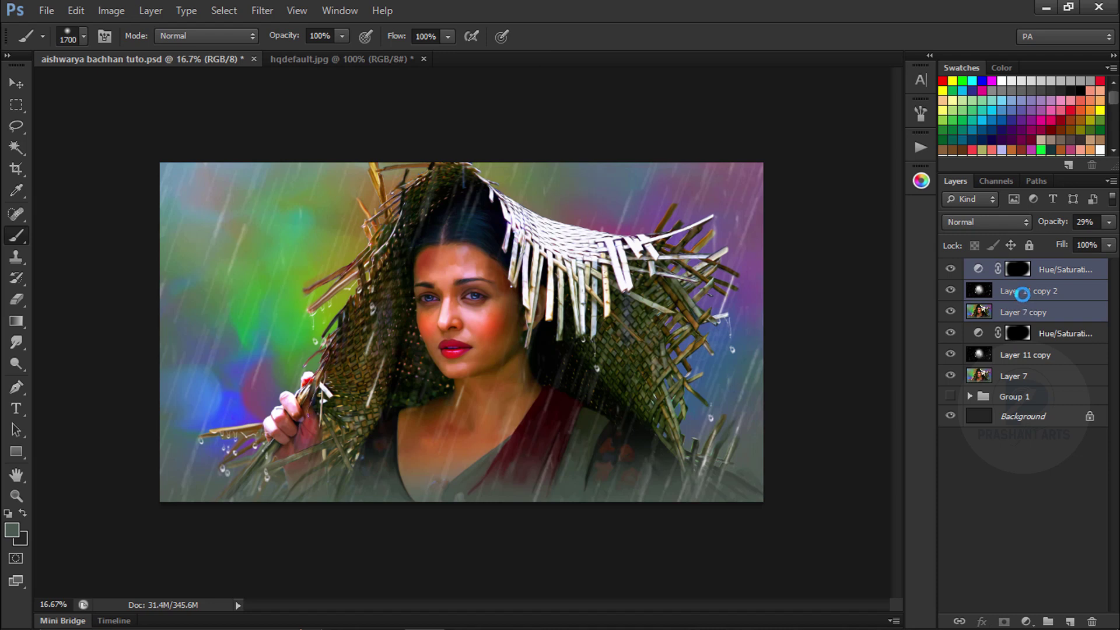
key(ctrl+e)
Delete the original Hue/Saturation 1 layer and group Layer 11 copy with Layer 7 beneath the merged layer
click(1057, 293)
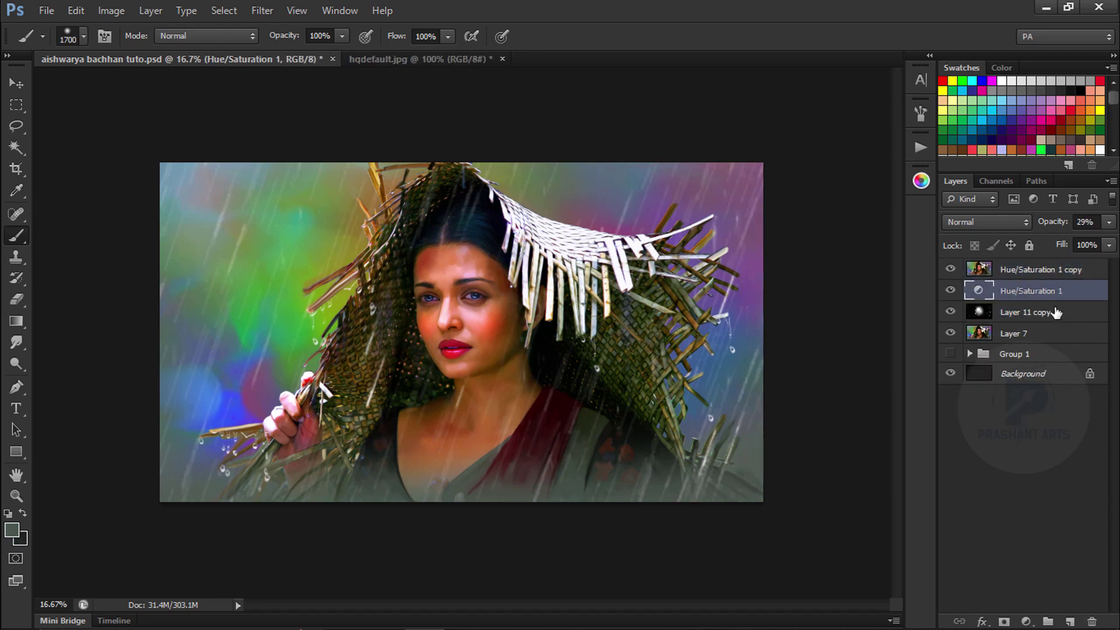
drag(1089, 626, 1091, 623)
ctrl+click(1027, 318)
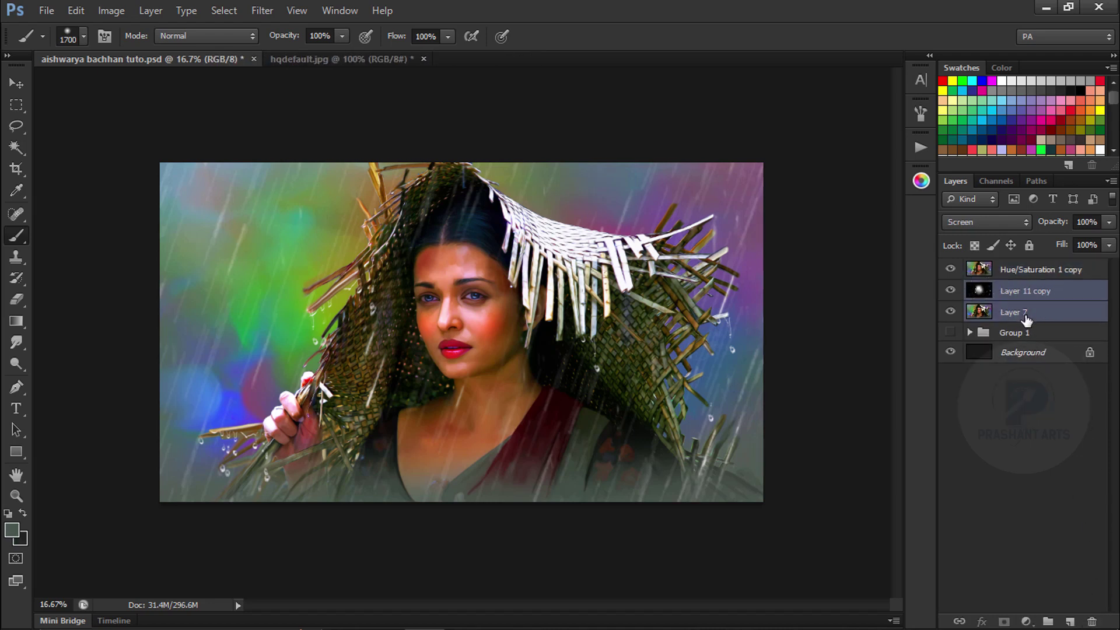
key(ctrl+g)
click(980, 269)
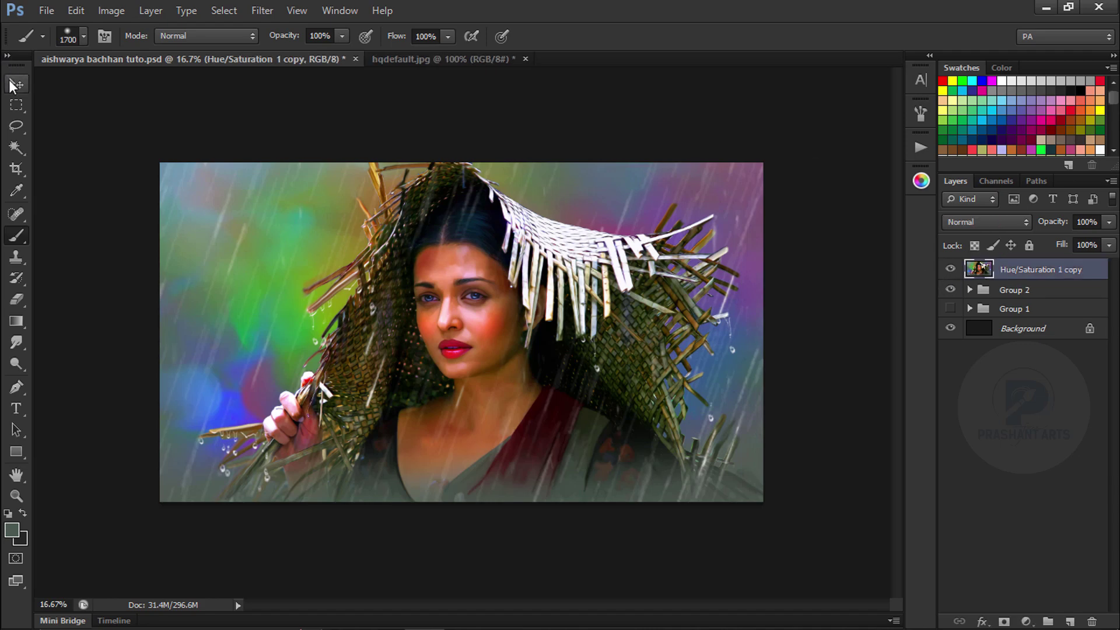
Duplicate the merged Hue/Saturation 1 copy layer and set the duplicate's blend mode to Linear Light
click(13, 86)
key(ctrl+equal)
key(ctrl+minus)
key(ctrl+equal)
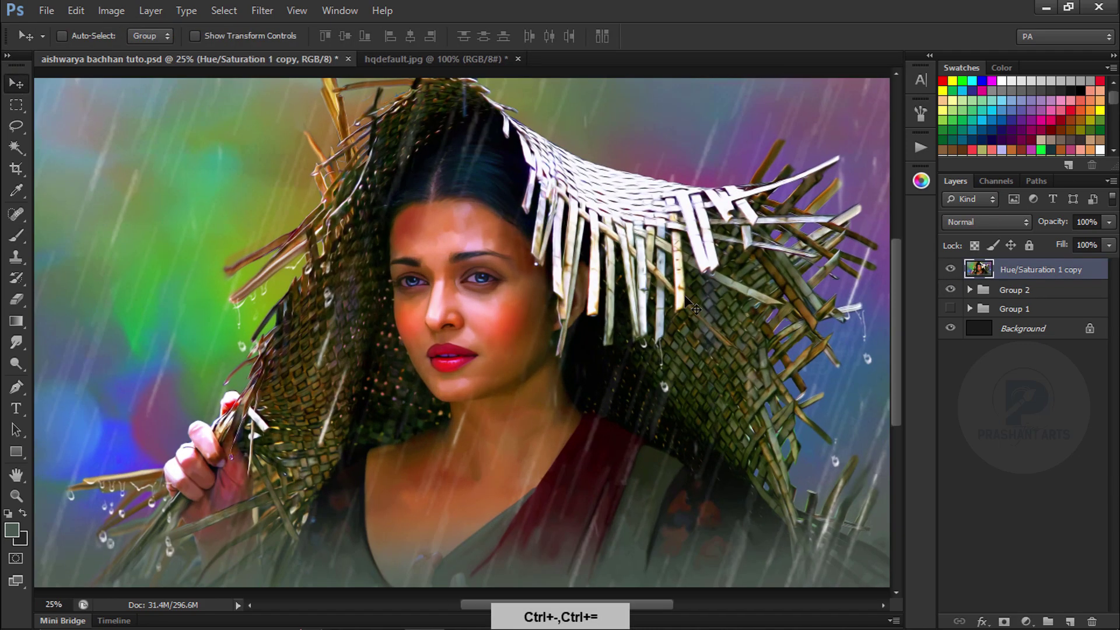
key(ctrl+minus)
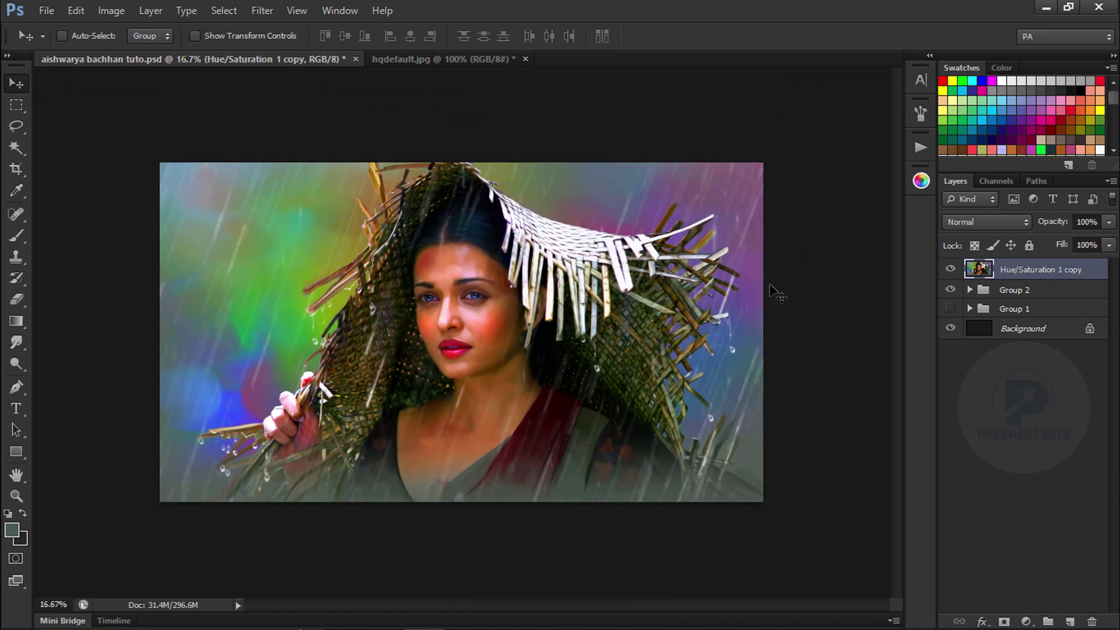
key(ctrl+j)
click(992, 222)
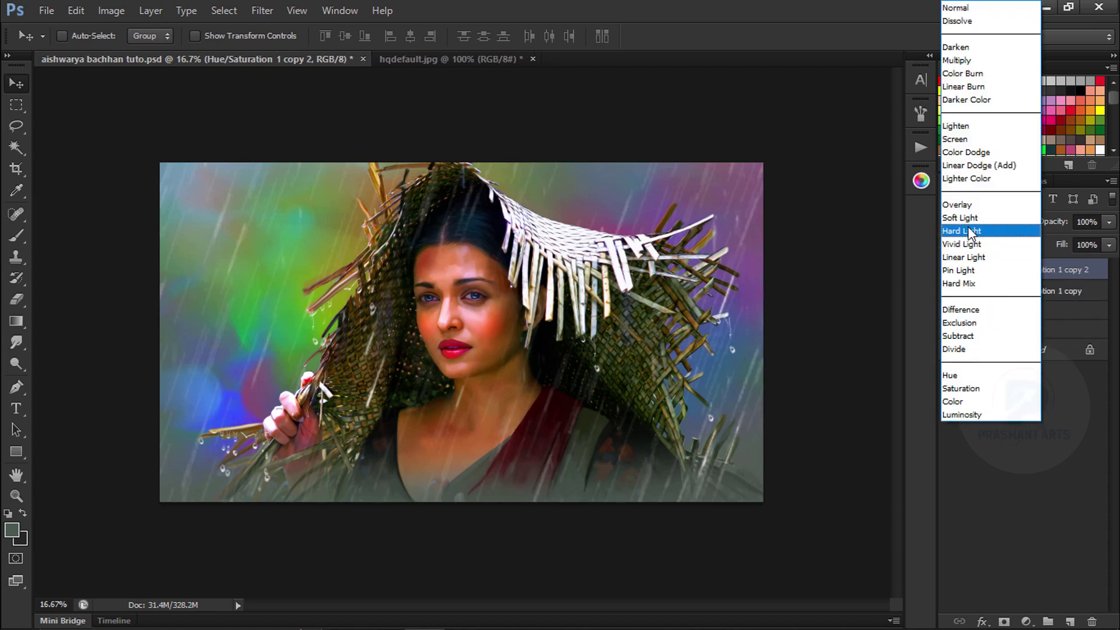
click(971, 258)
Apply a High Pass filter with a 1.5-pixel radius to the Linear Light layer and inspect the sharpening
click(264, 15)
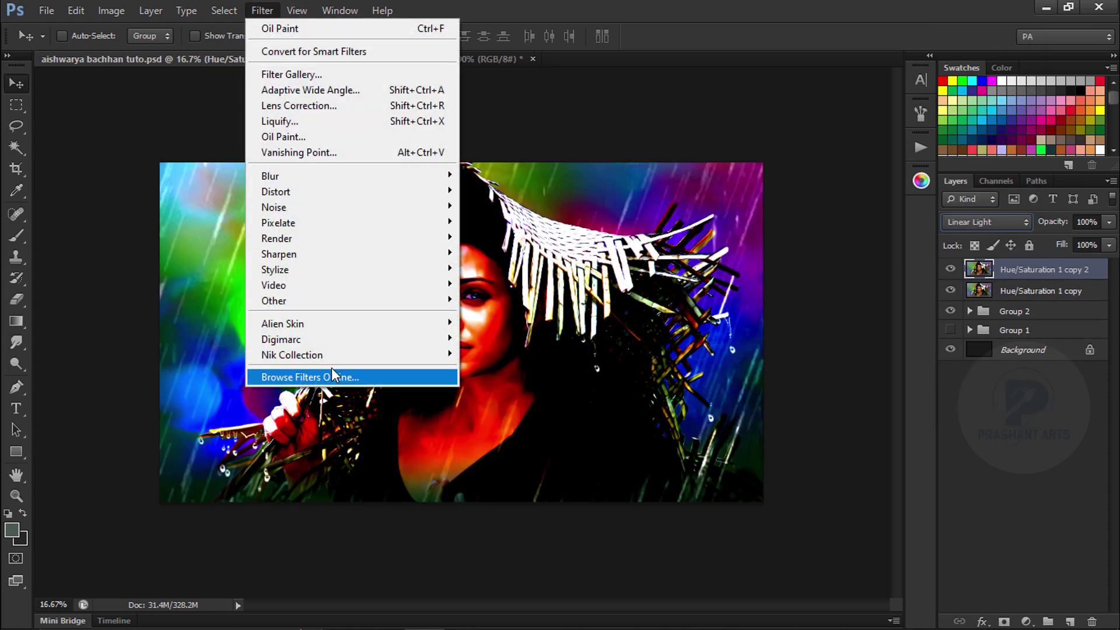
mouse_move(420, 300)
click(496, 320)
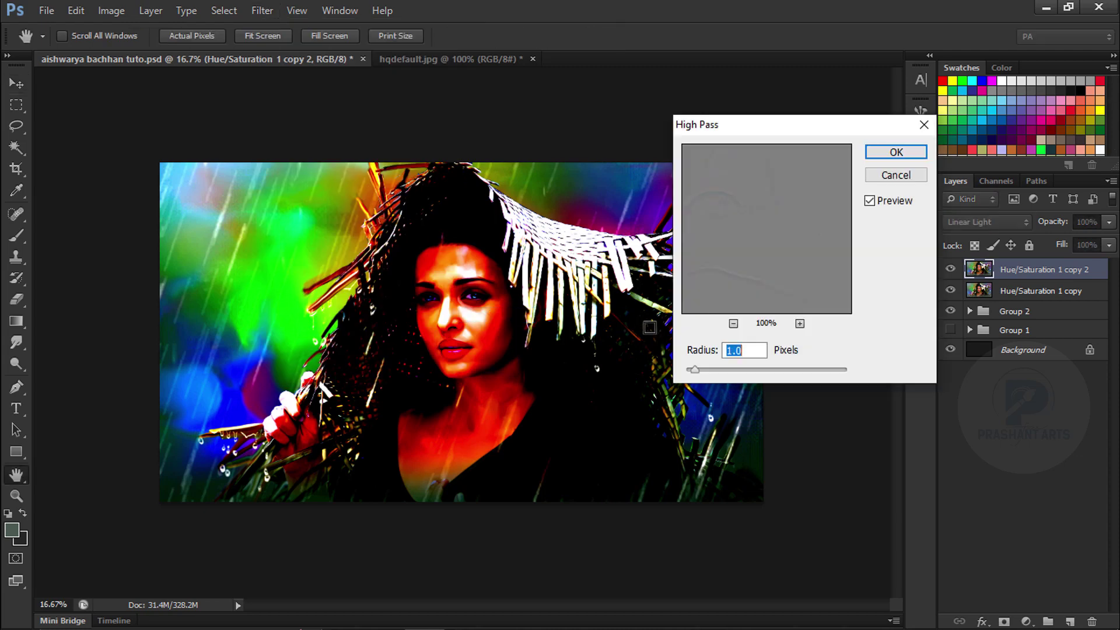
drag(694, 370, 700, 370)
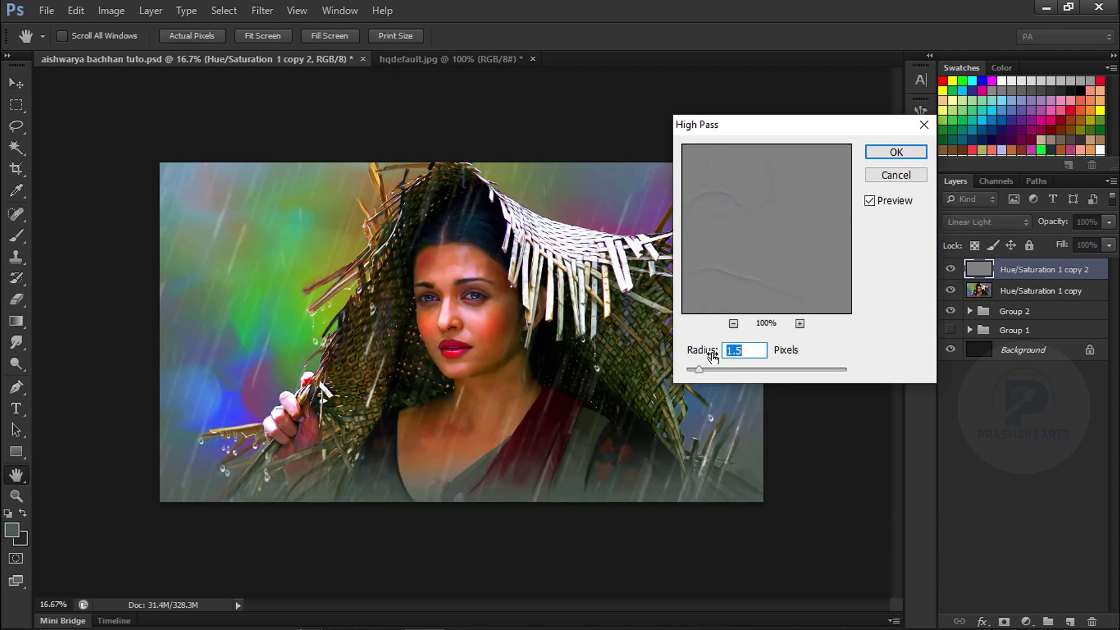
click(891, 153)
key(ctrl+minus)
key(ctrl+equal)
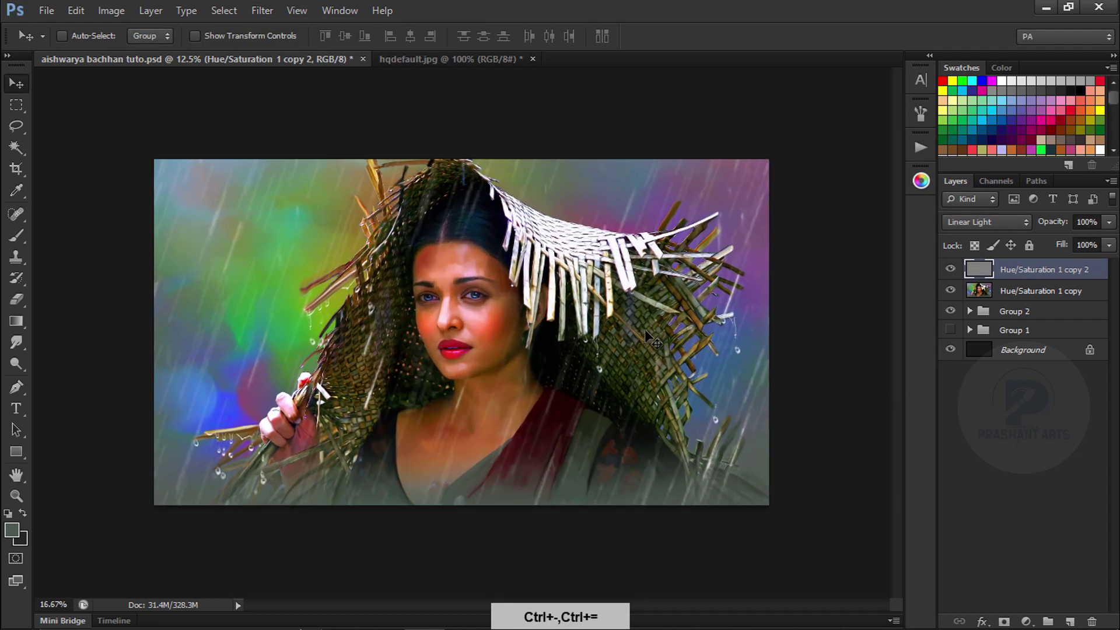
key(ctrl+equal)
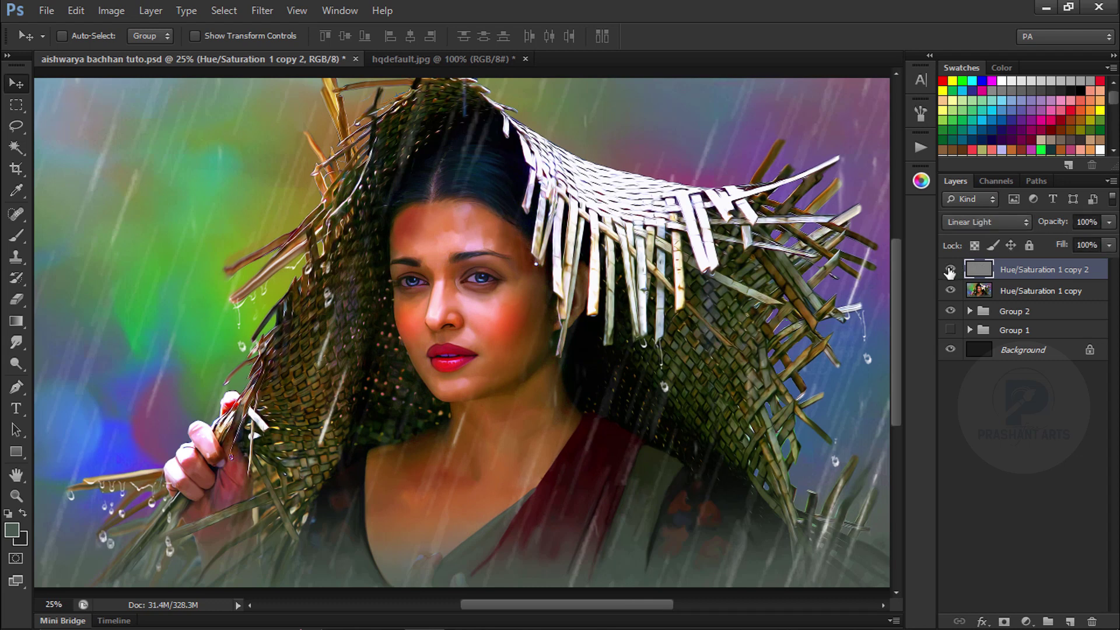
key(ctrl+minus)
key(ctrl+minus)
key(ctrl+equal)
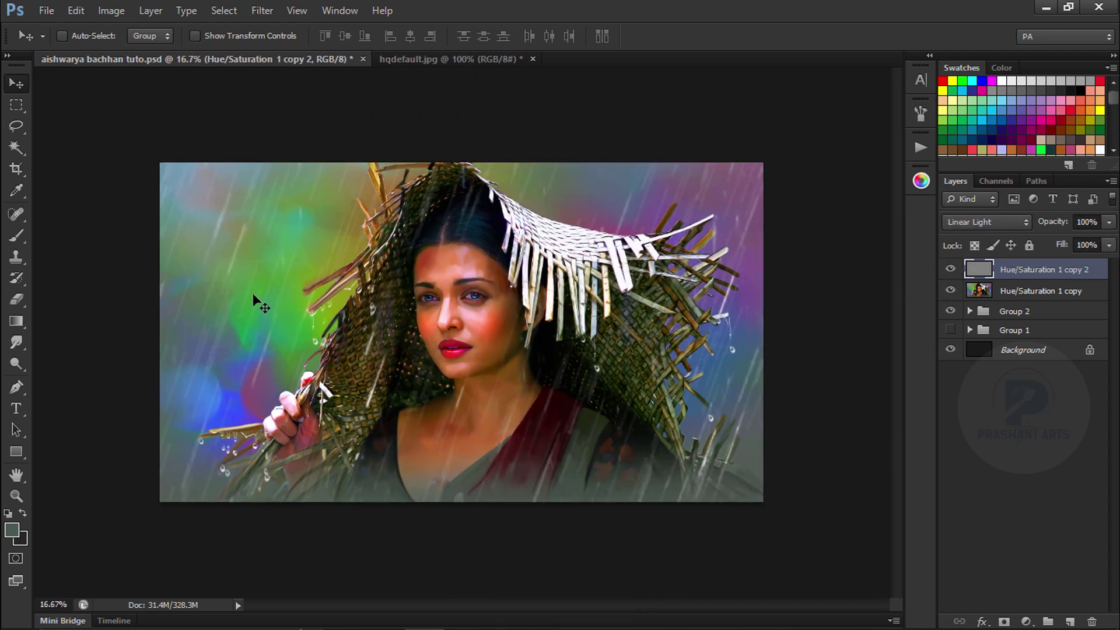
Add a black mask to the High Pass layer, ready a white brush, and delete the layer
alt+click(1004, 621)
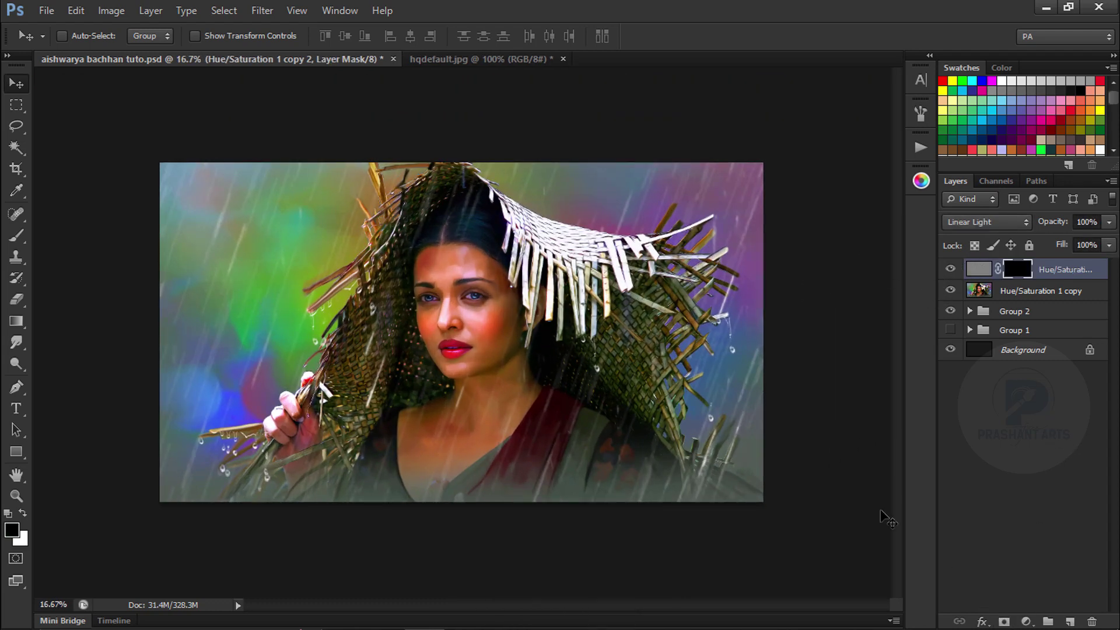
click(17, 245)
key(x)
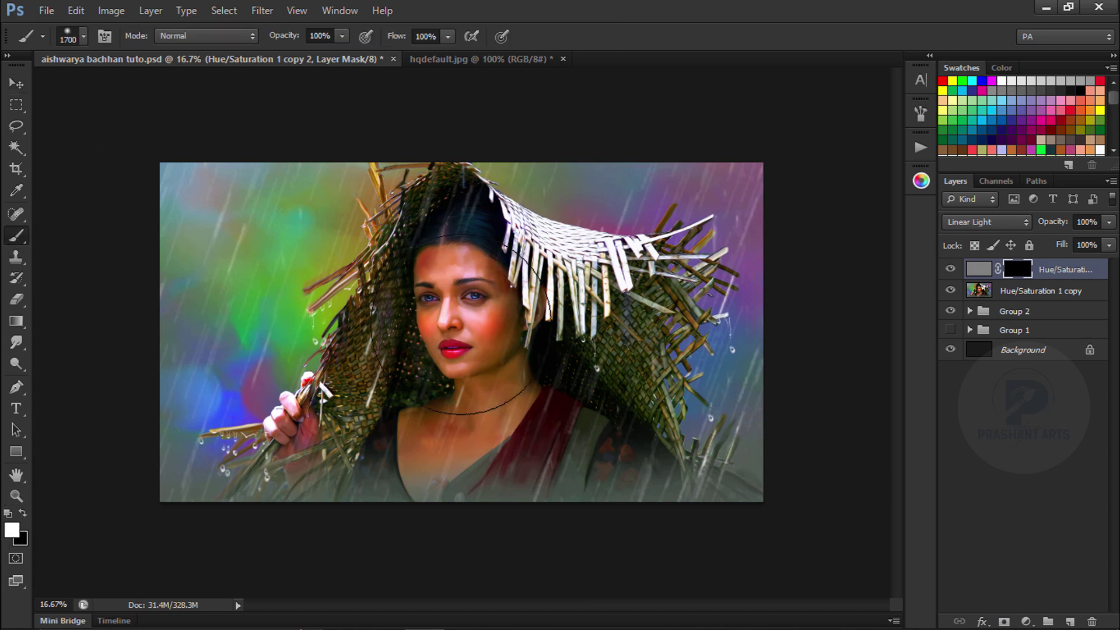
key(Delete)
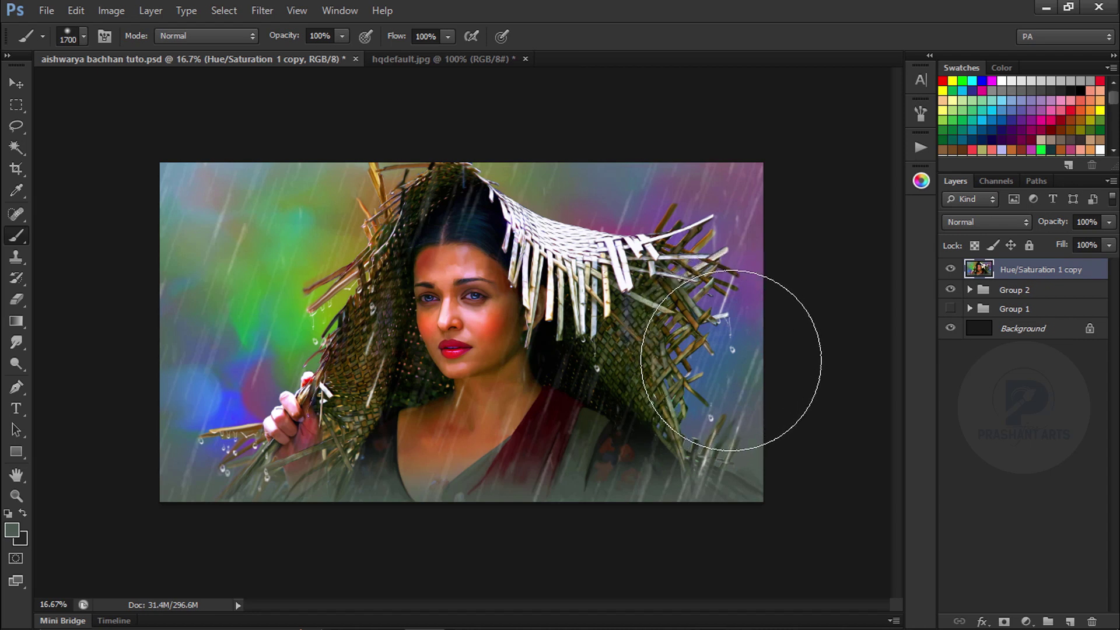
Save the document
key(ctrl+s)
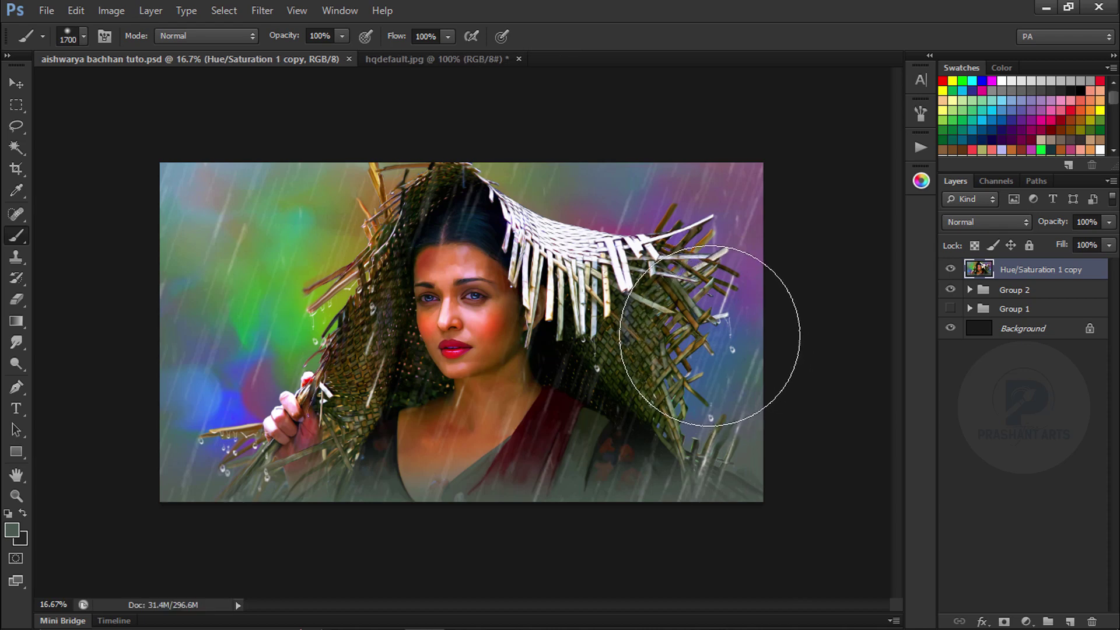
key(v)
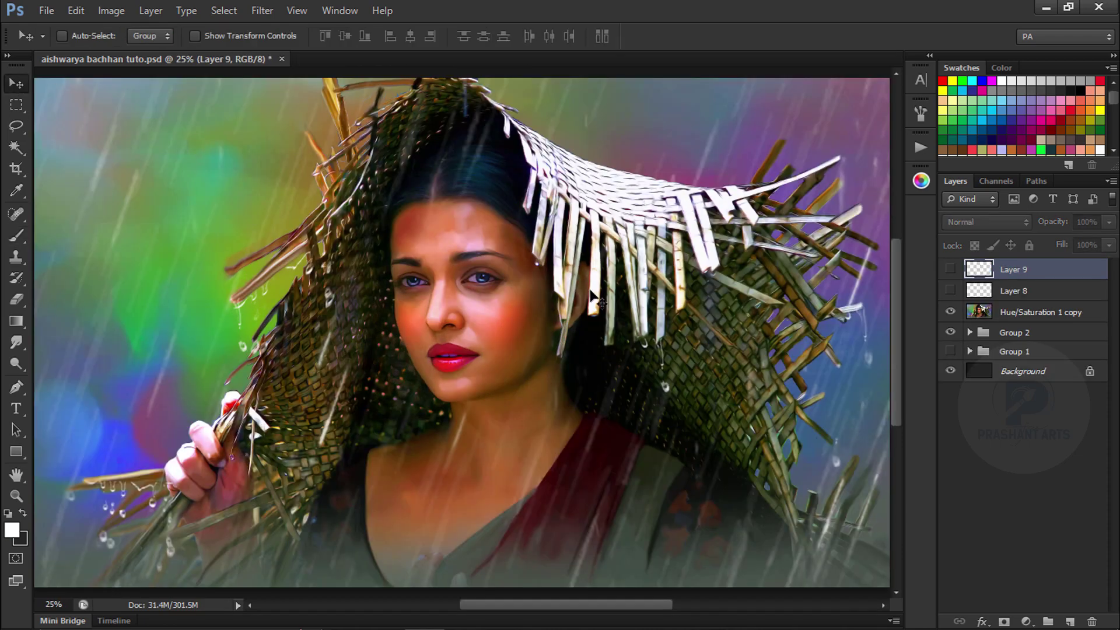
Make Layer 8 and Layer 9 visible and compare the portrait with and without Layer 9
key(ctrl+minus)
key(ctrl+equal)
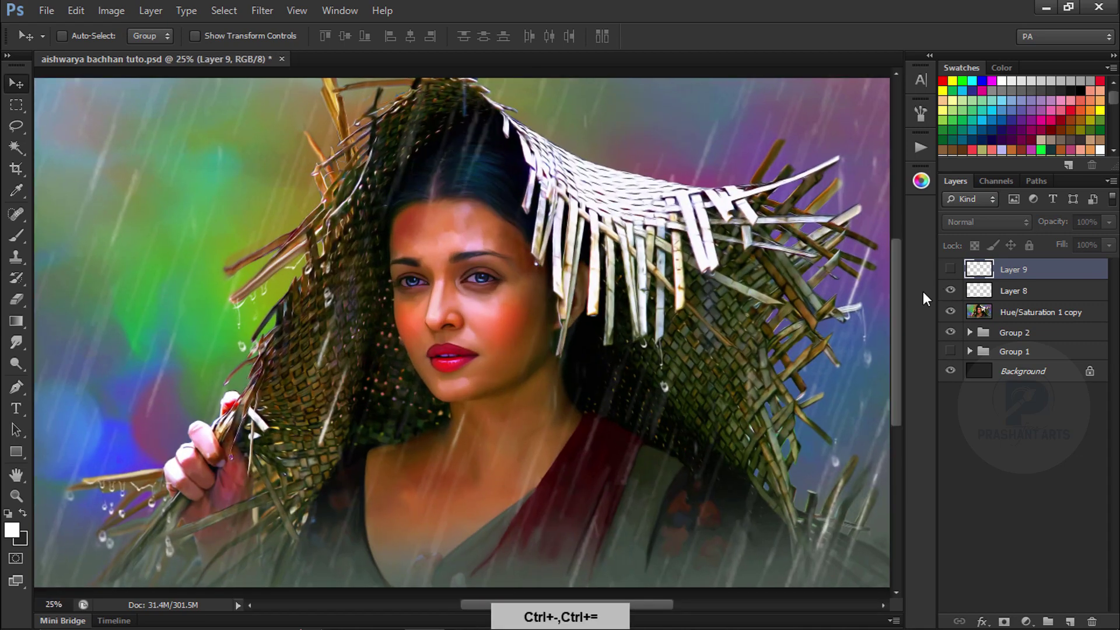
key(ctrl+equal)
key(ctrl+equal)
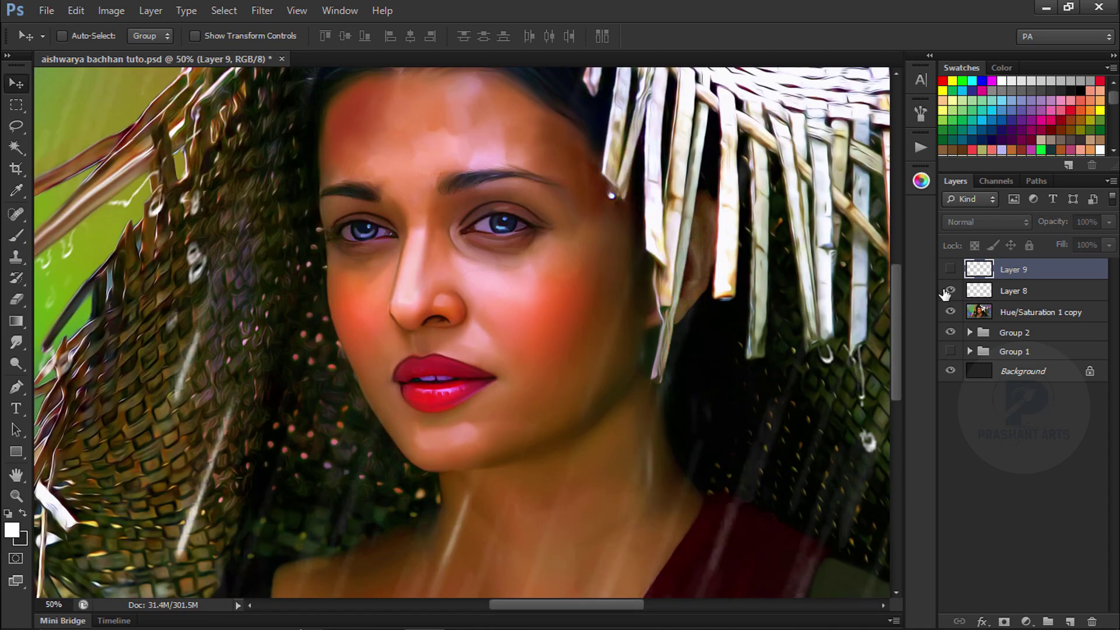
key(ctrl+minus)
key(ctrl+minus)
key(ctrl+equal)
click(950, 269)
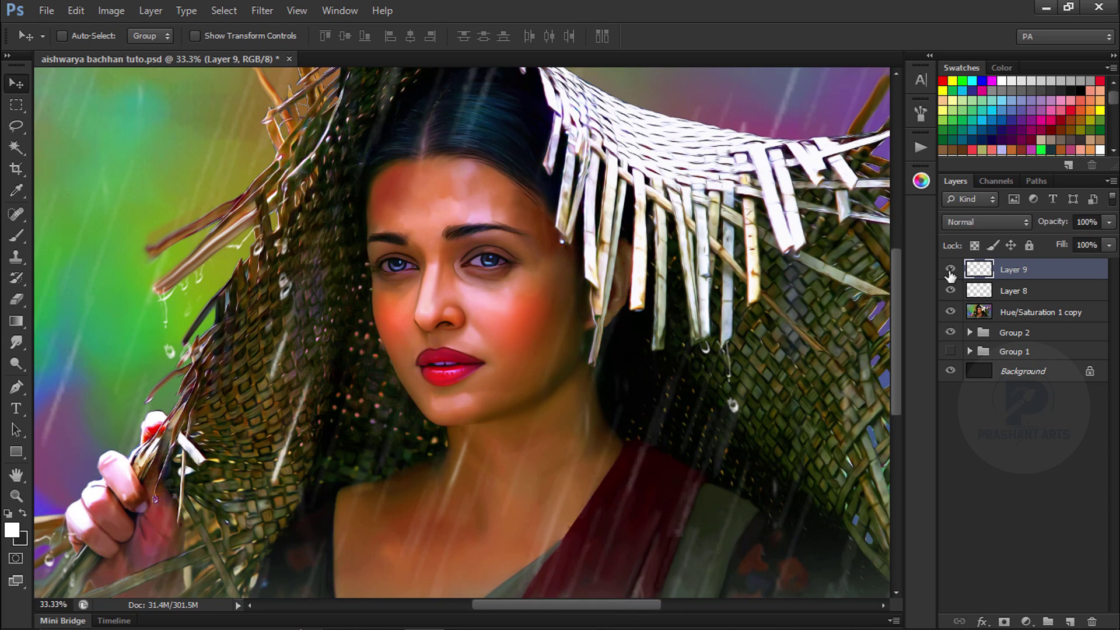
click(950, 270)
click(950, 270)
click(950, 270)
key(ctrl+minus)
key(ctrl+minus)
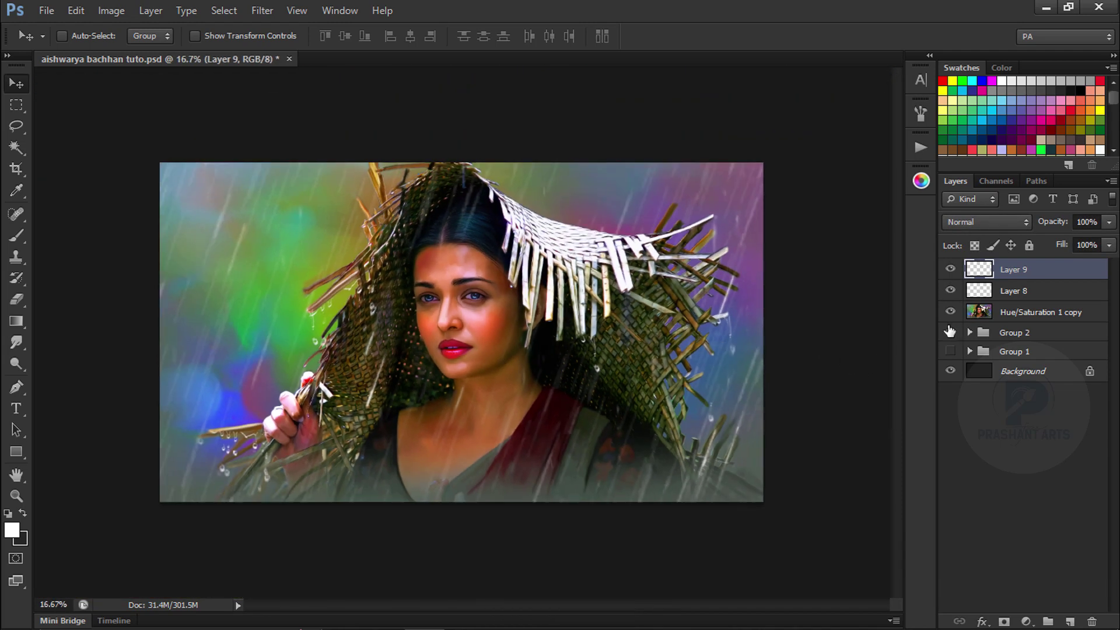
Stamp all visible layers onto a new top layer and set its Levels midtone input to 1.04
key(ctrl+shift+alt+e)
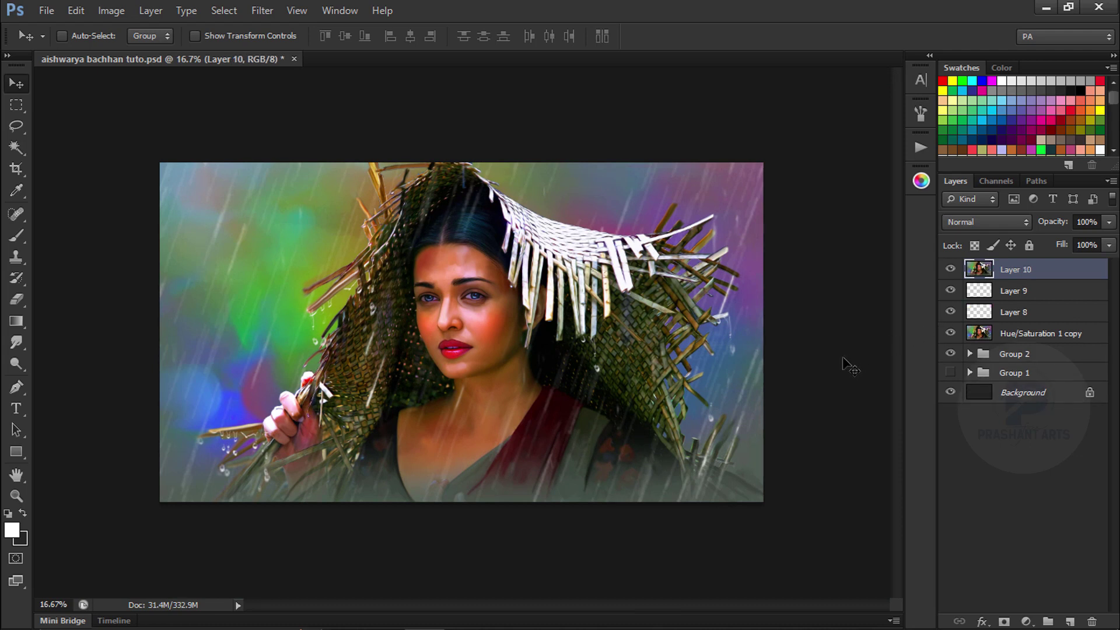
key(ctrl+l)
drag(901, 454, 898, 455)
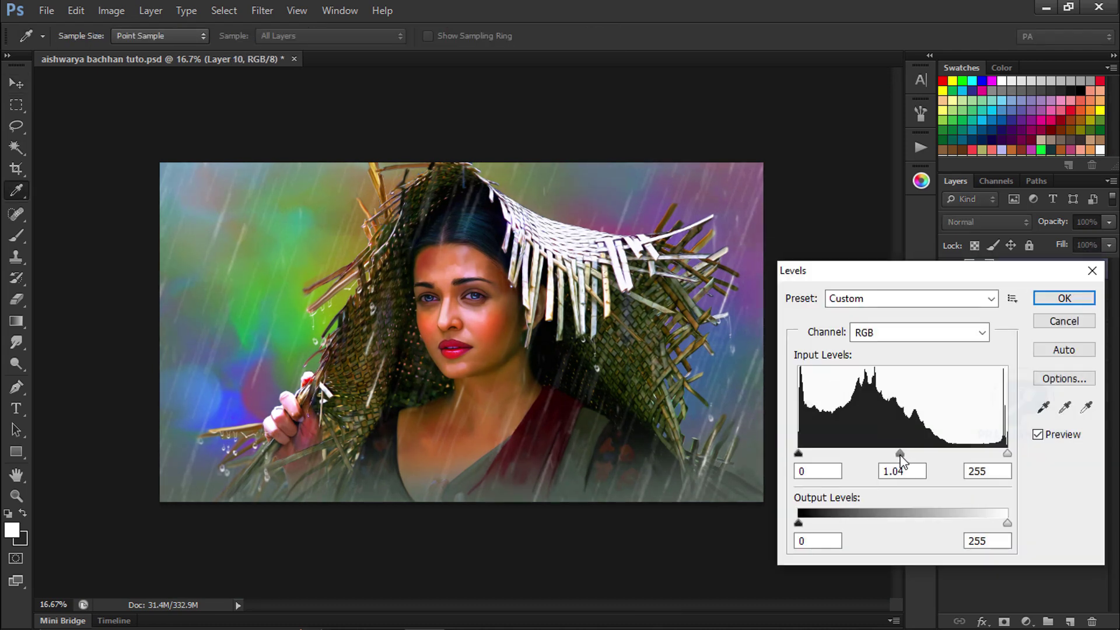
click(1065, 298)
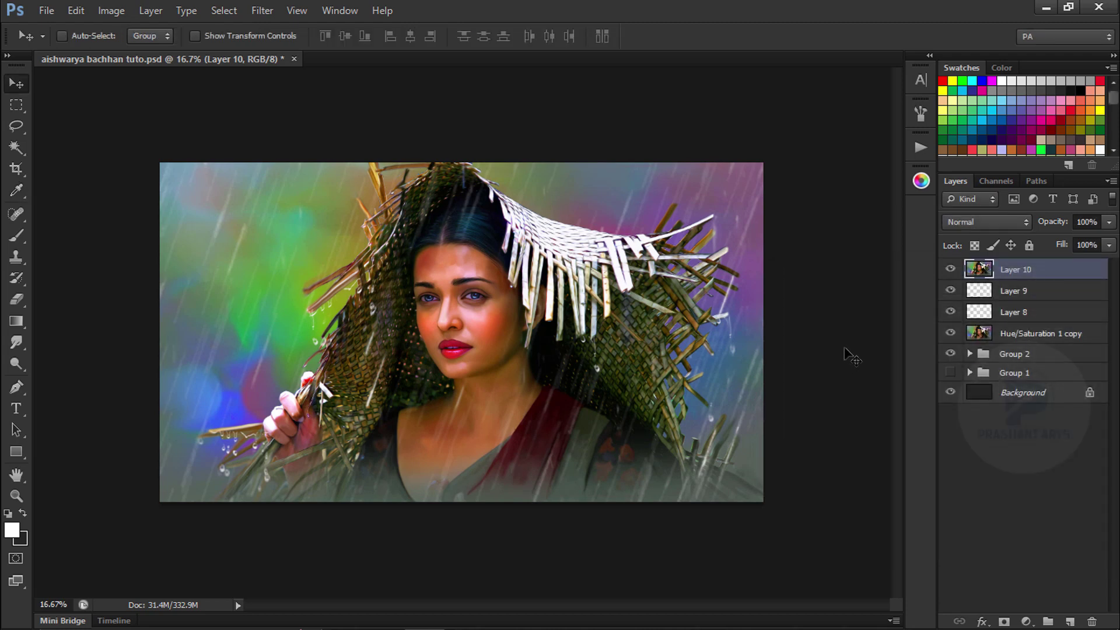
Group Layer 9, Layer 8 and Hue/Saturation 1 copy, and select Layer 10 with the whole image fitted in view
click(1026, 298)
shift+click(1021, 335)
key(ctrl+g)
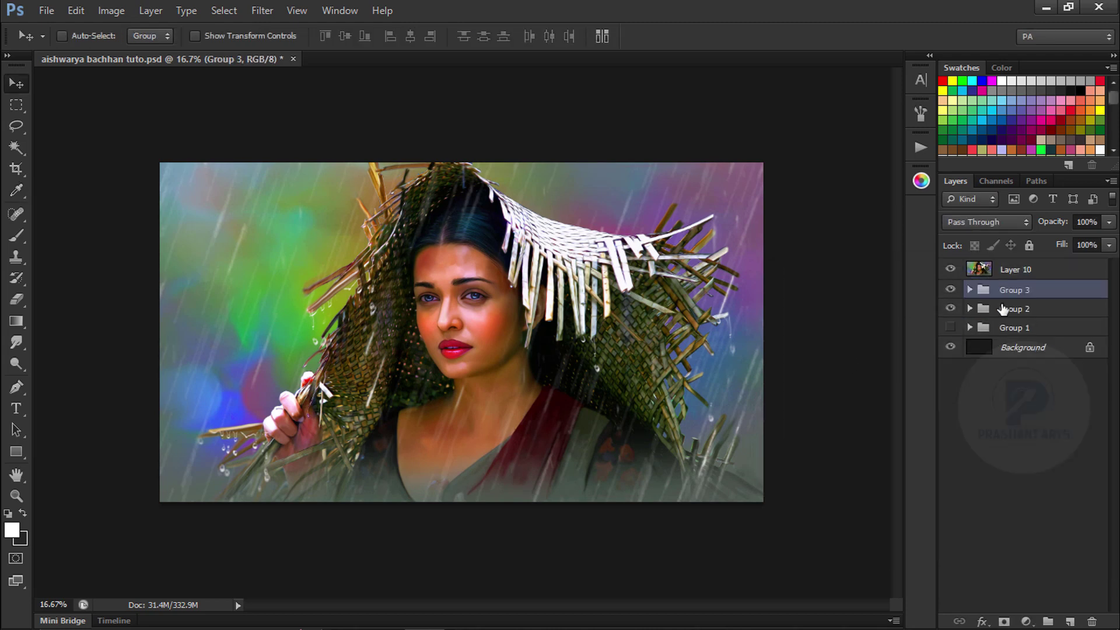
click(1004, 273)
key(ctrl+0)
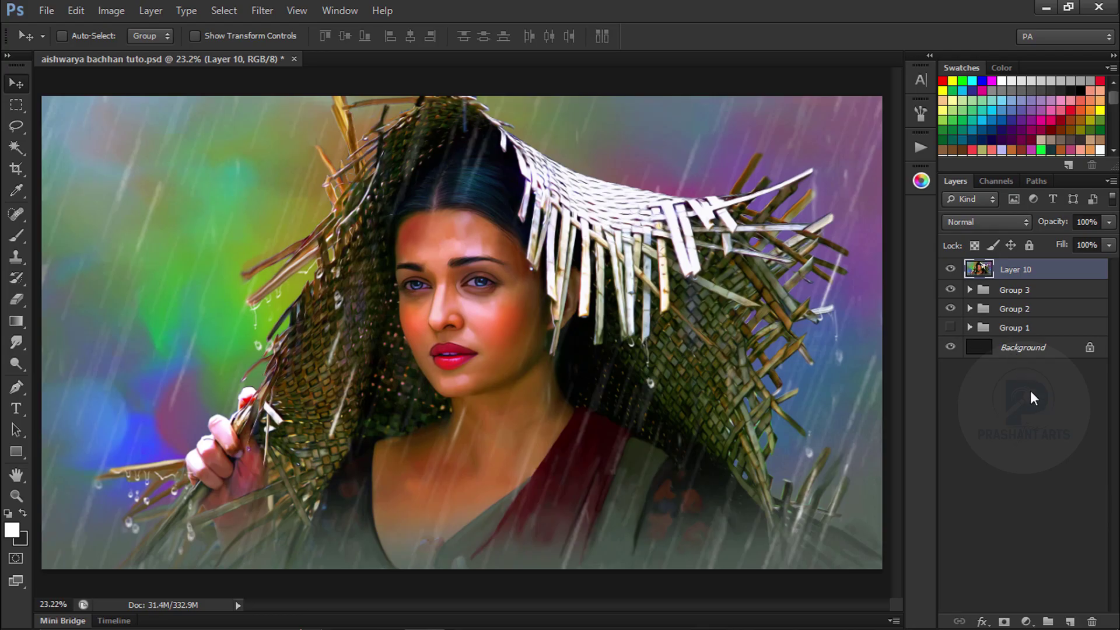